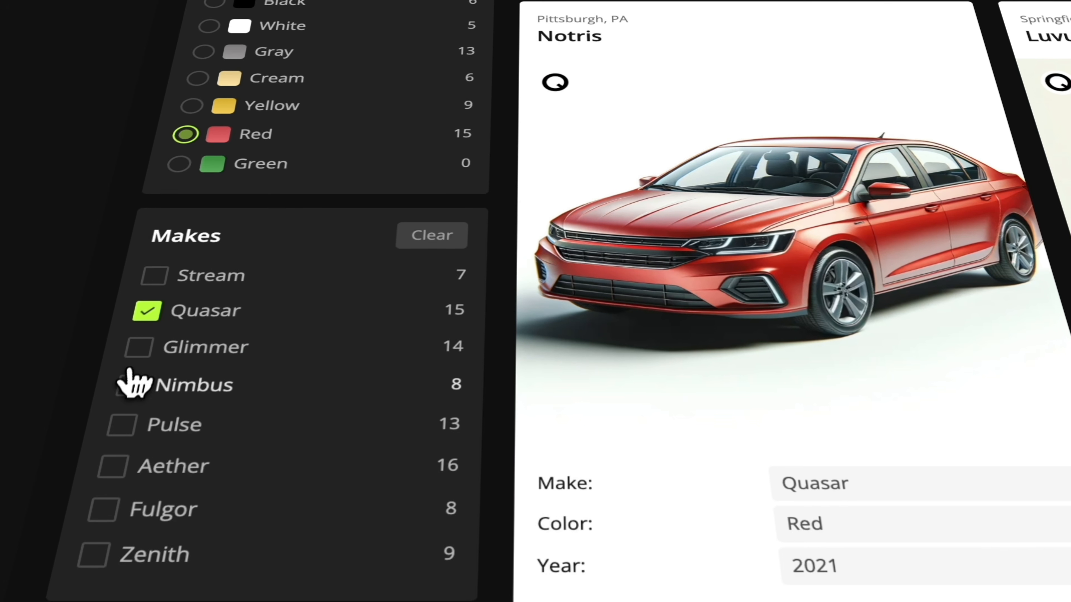
Narrow the car list to the Aether make, a minimum price of $42,000 and the year 2022, and reset all filters
left_click(102, 485)
left_click_drag(148, 377, 214, 377)
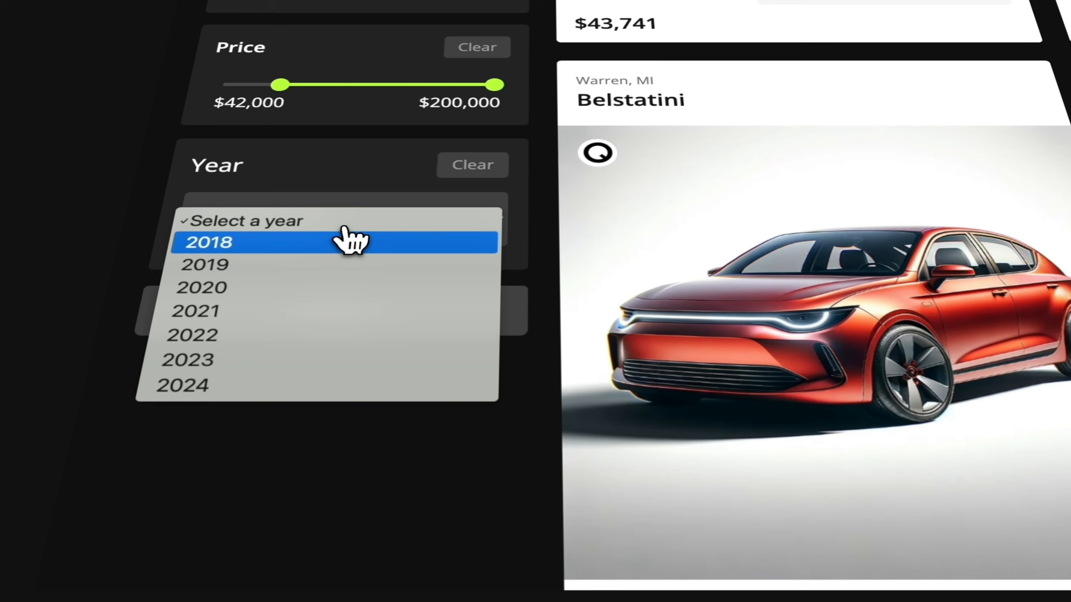
left_click(291, 352)
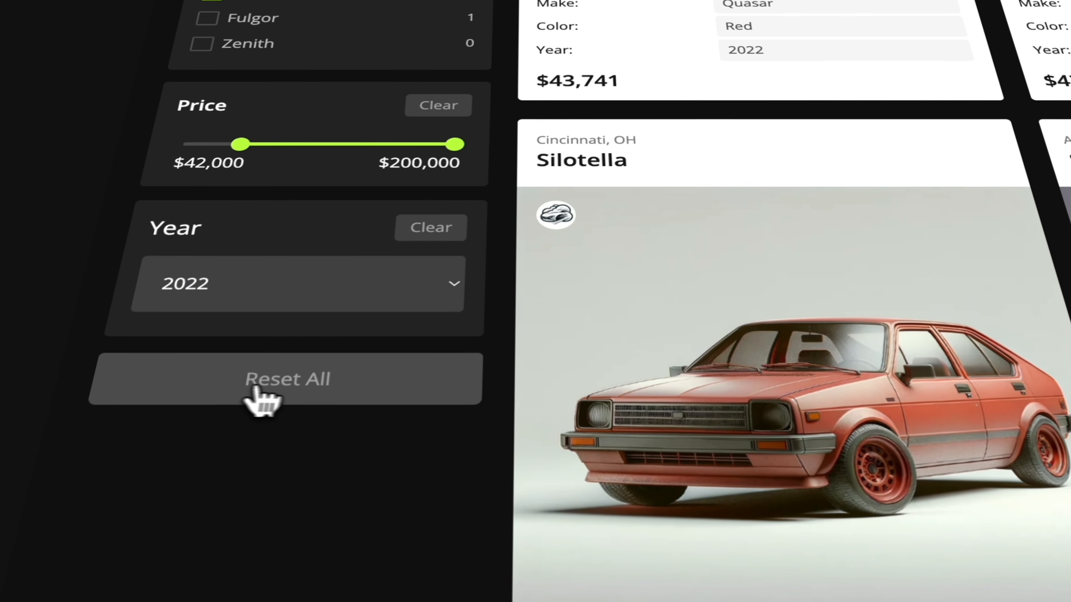
left_click(333, 331)
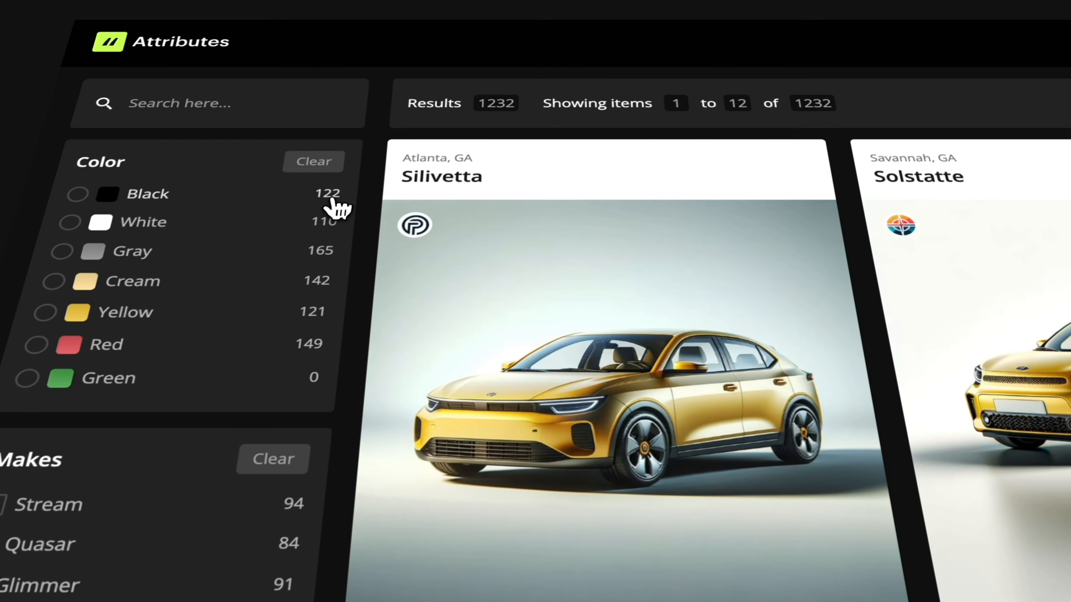
Filter the cars by the color Black and remove that active filter
left_click(325, 204)
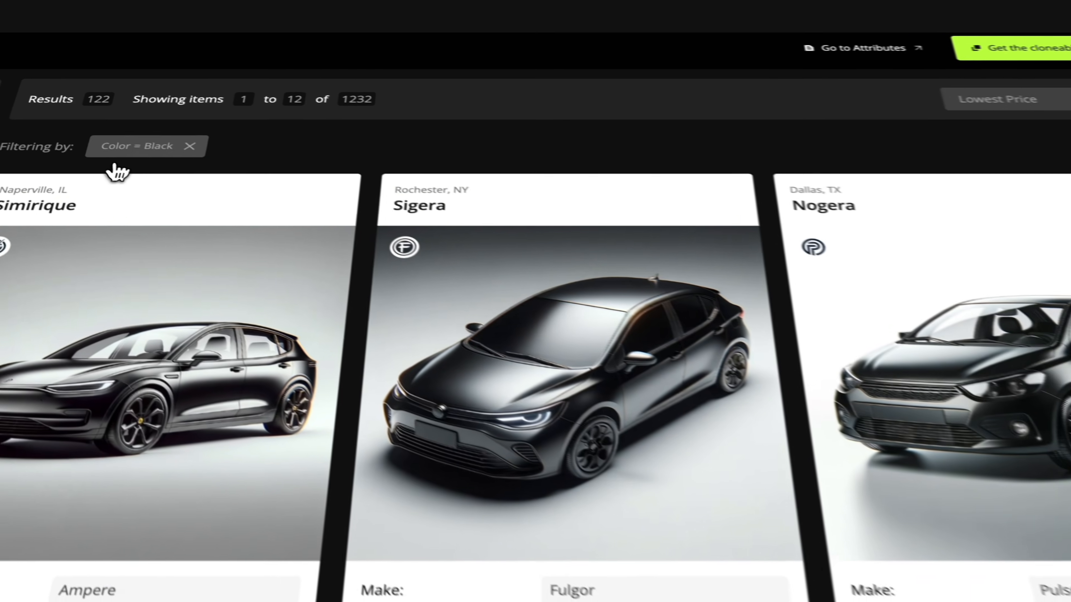
left_click(445, 231)
Sort the car list by Name (A-Z), by Year (Asc) and finally by Highest Price
left_click(871, 94)
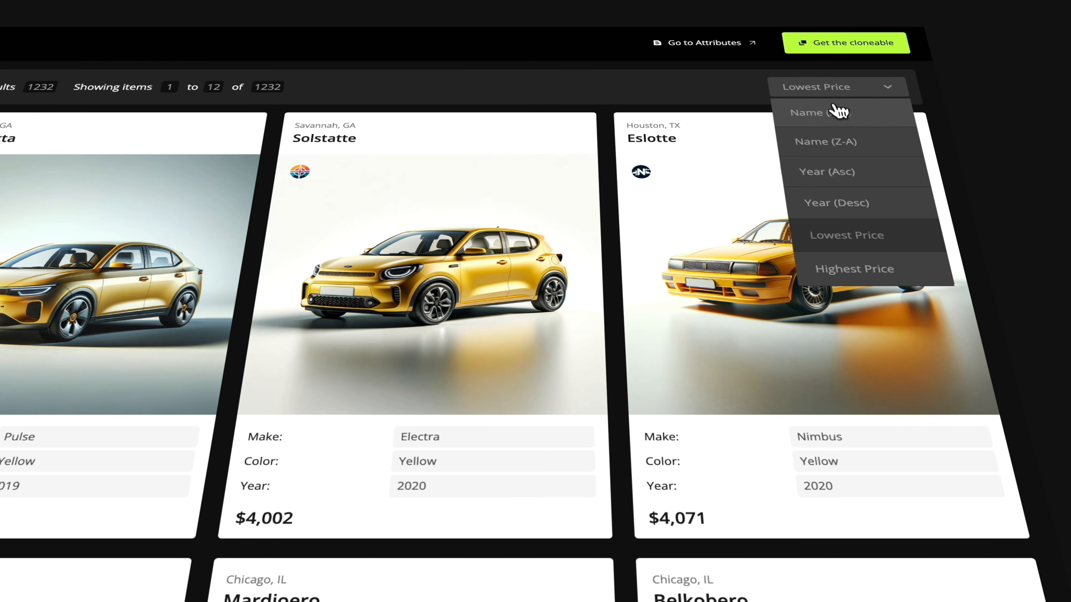
left_click(837, 119)
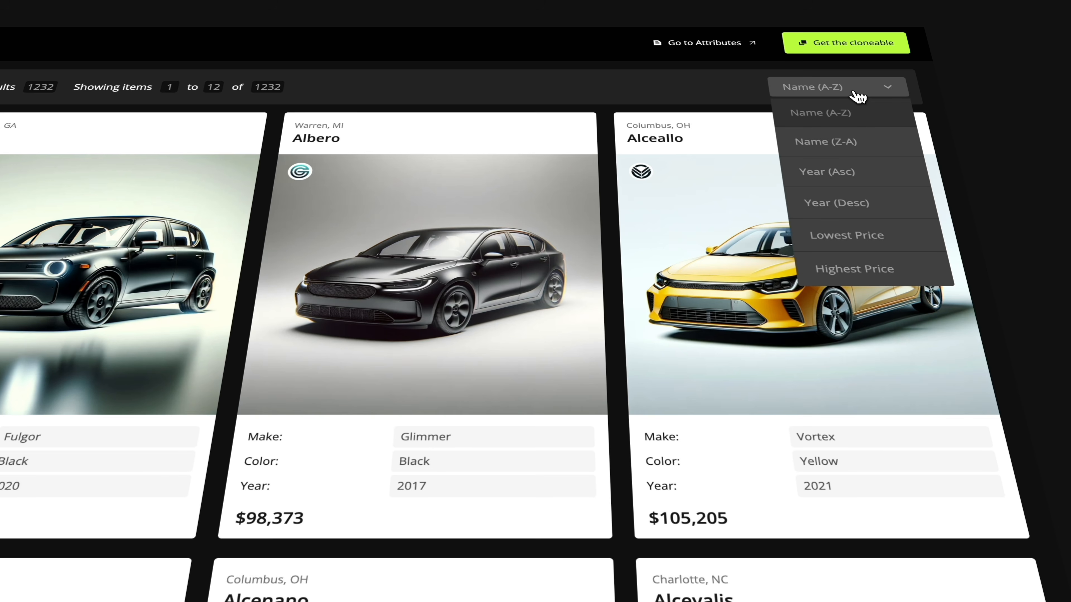
left_click(852, 171)
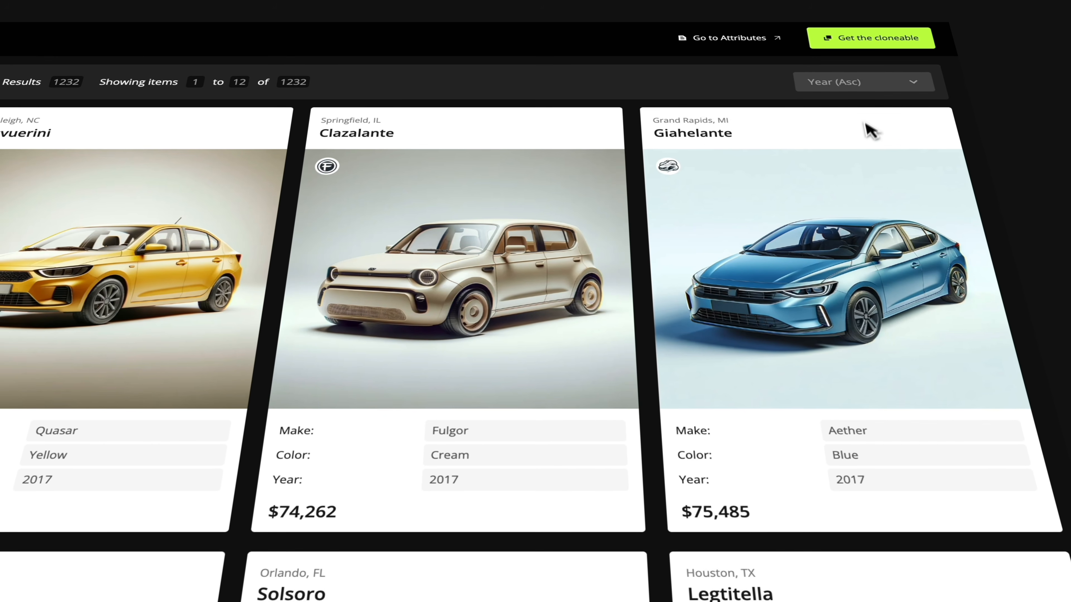
left_click(885, 82)
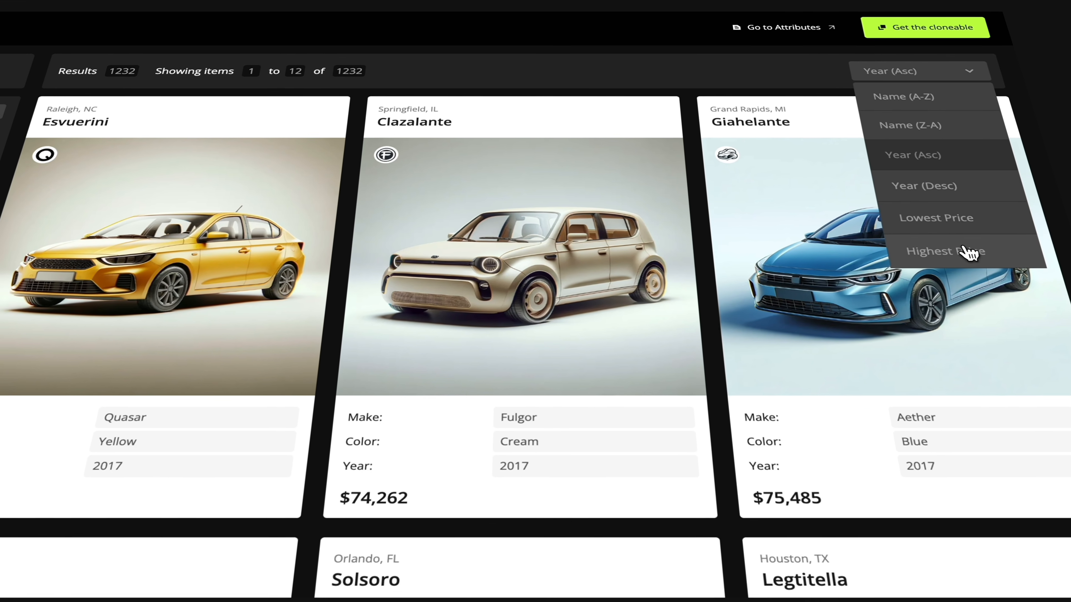
left_click(970, 252)
Page through the car results by opening pages 2, 3 and 5 and advancing to the following pages
scroll(502, 378, "down", 10)
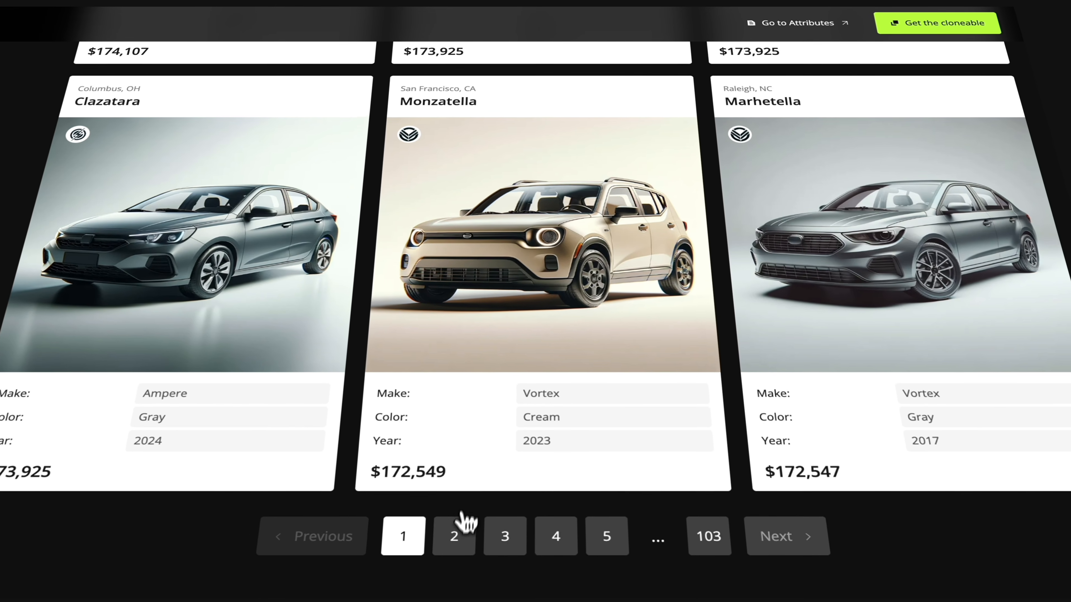
left_click(460, 528)
left_click(504, 538)
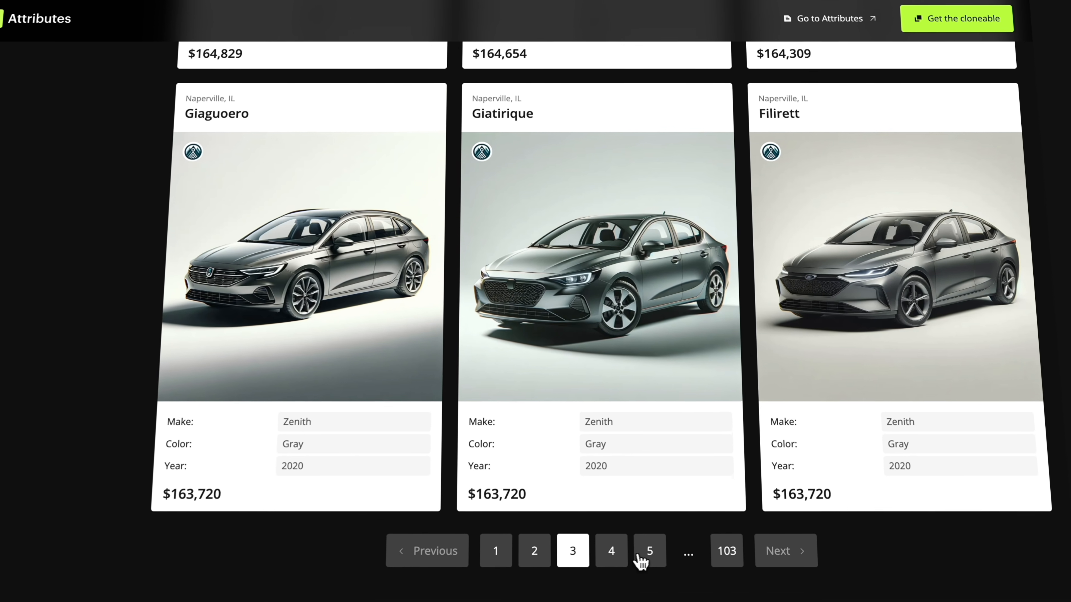
left_click(641, 557)
left_click(776, 557)
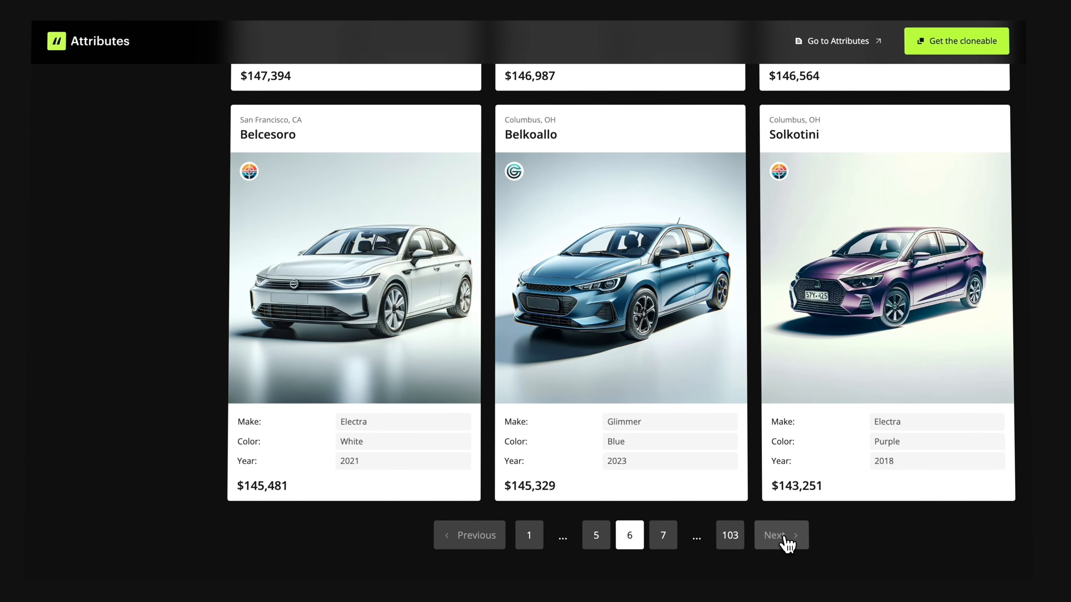
left_click(785, 542)
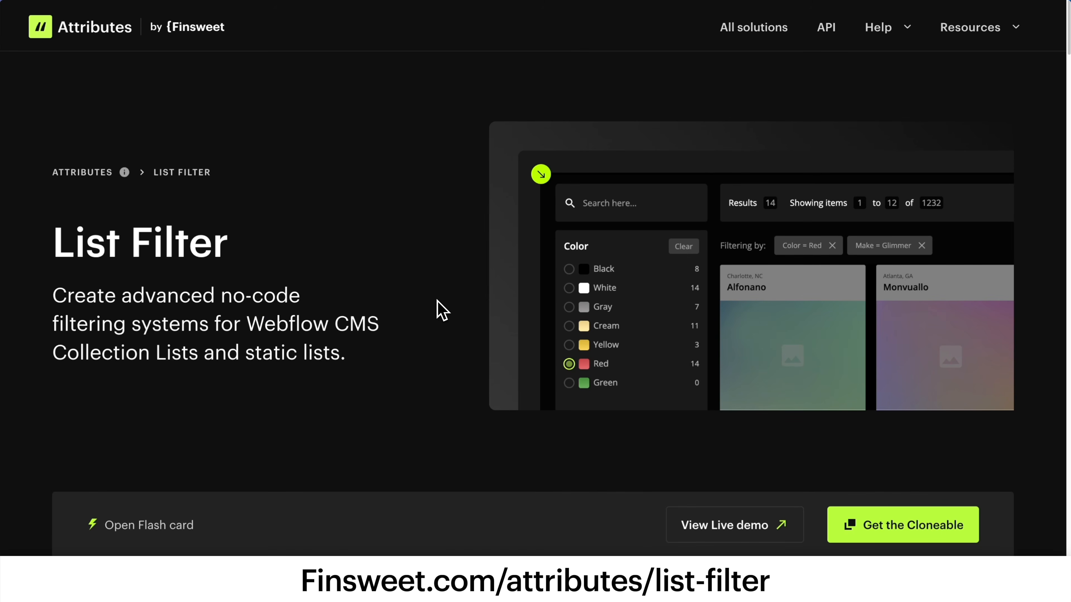
Copy the universal Attributes script from the List Filter documentation and paste it into the Home page's custom head code in Webflow
scroll(442, 310, "down", 6)
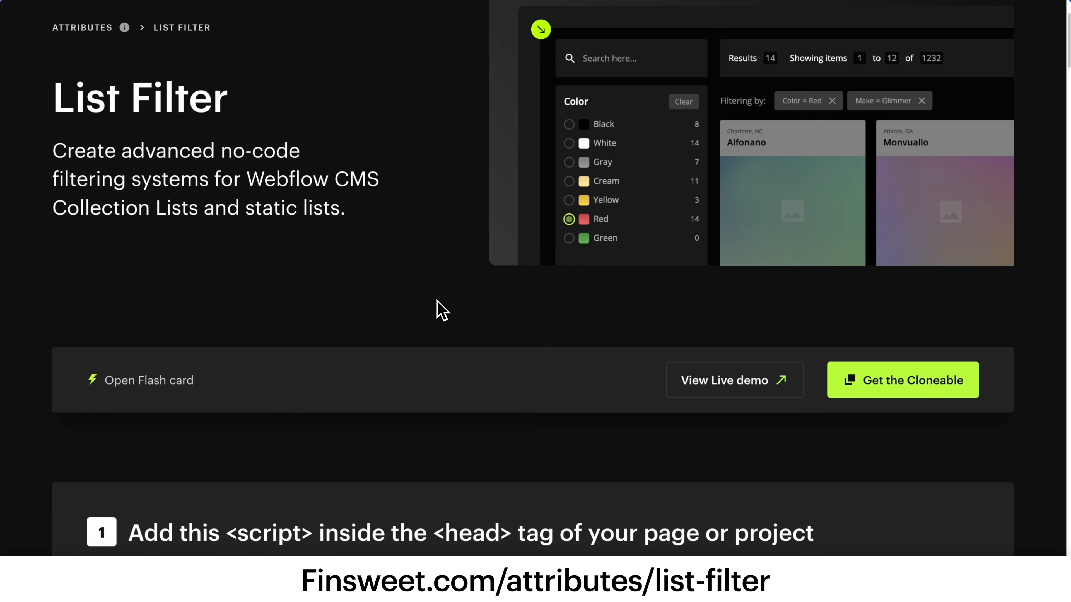
scroll(442, 310, "down", 12)
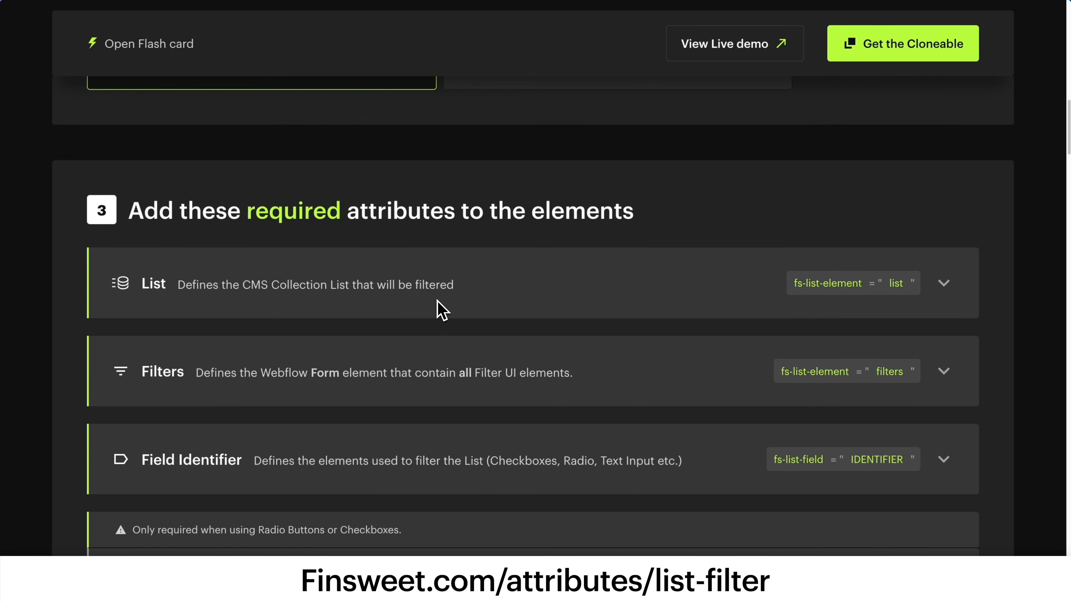
scroll(442, 310, "down", 12)
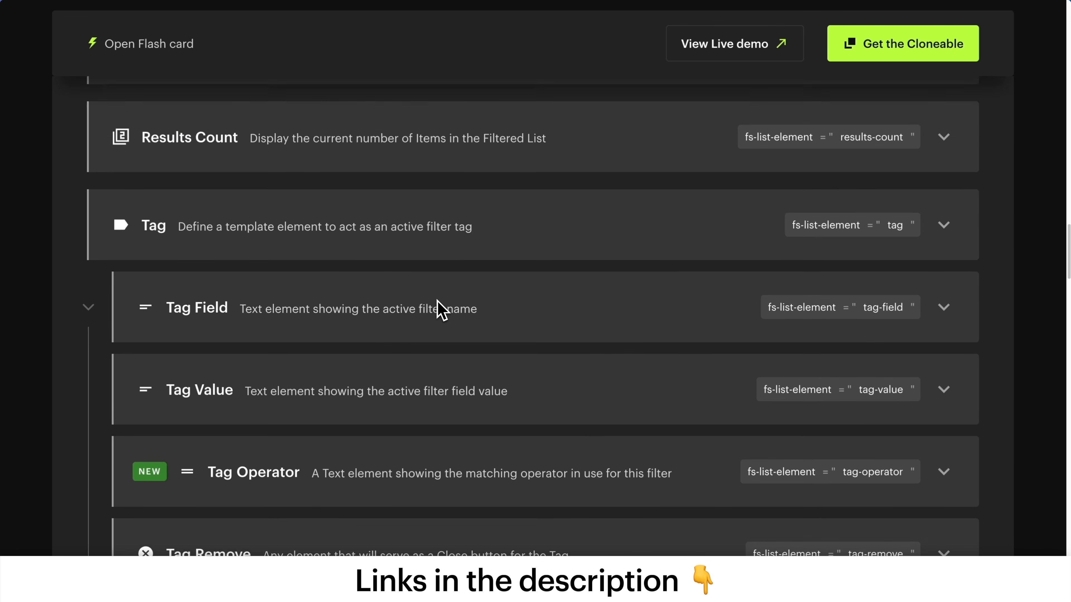
scroll(441, 310, "down", 3)
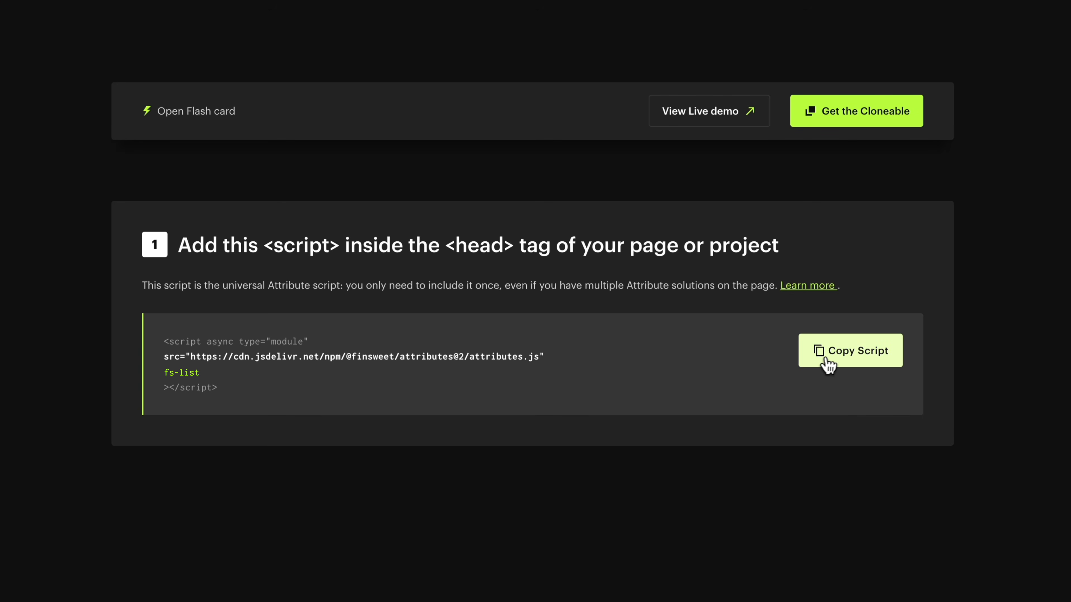
left_click(828, 364)
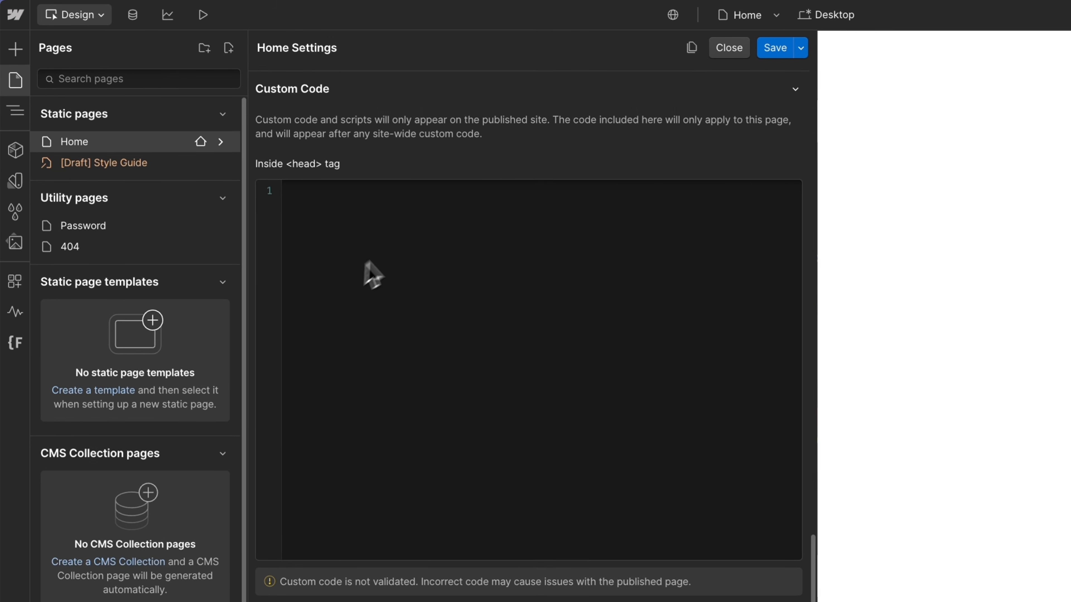
left_click(292, 166)
key("ctrl+v")
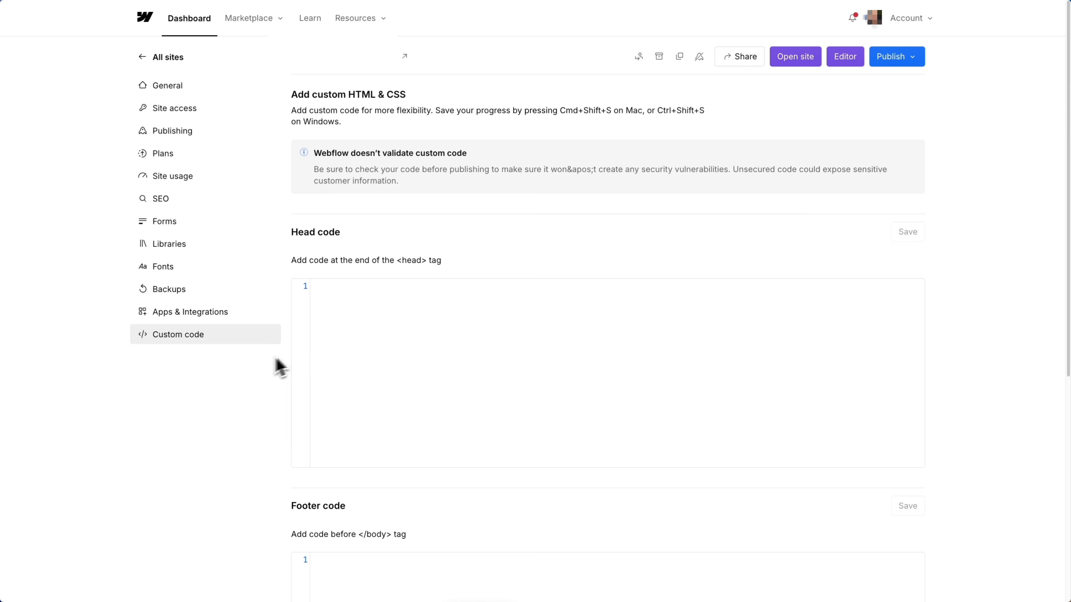
Paste the Finsweet Attributes script into the site-wide head code and save it
left_click(373, 330)
key("ctrl+v")
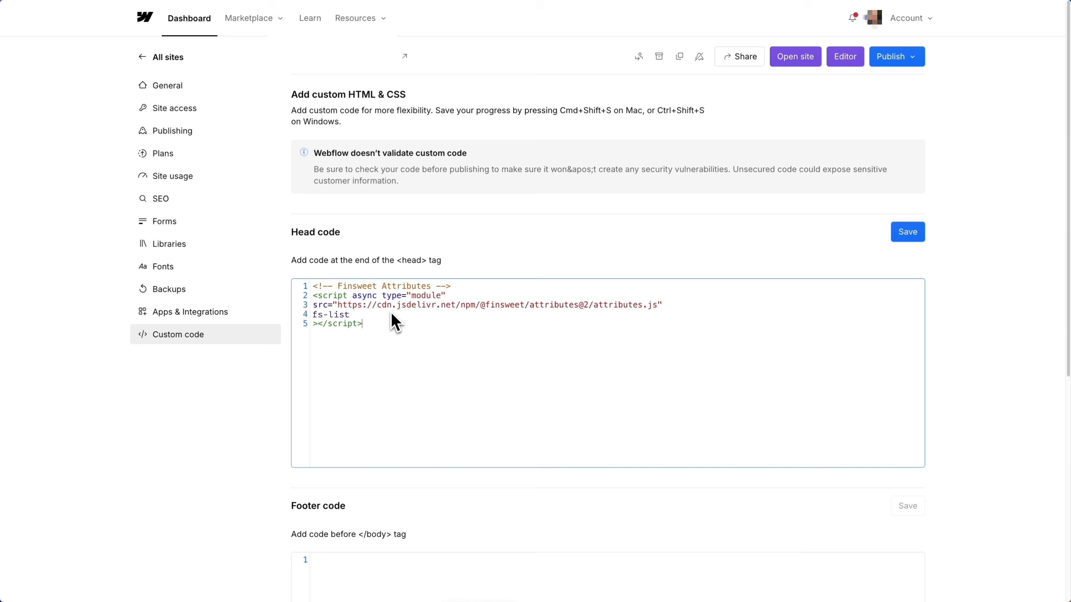
left_click(908, 239)
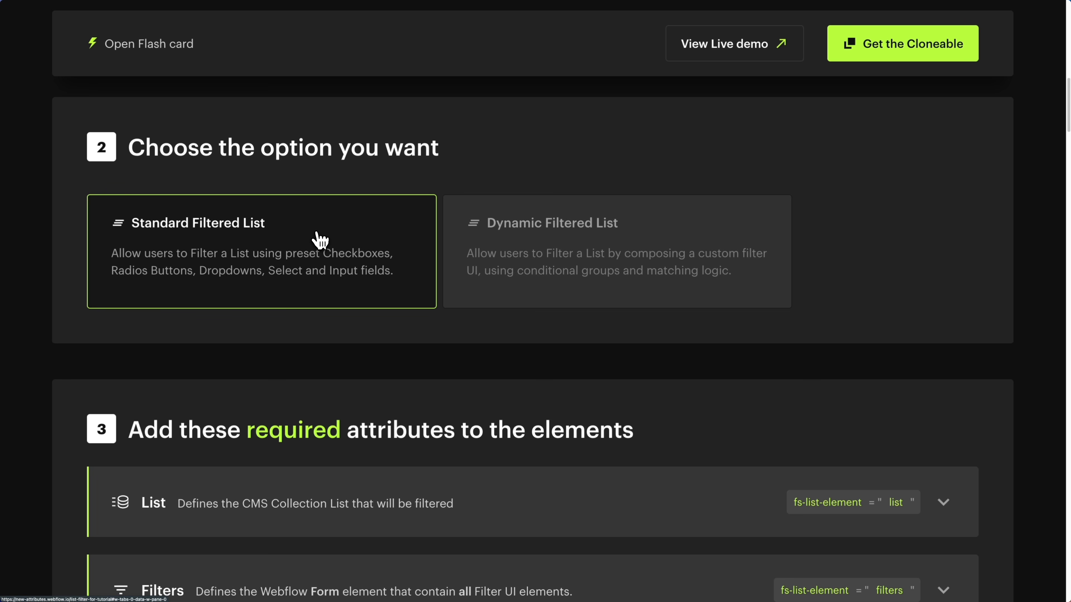
Expand the List entry among the documentation's required attributes and copy its attribute name fs-list-element
scroll(320, 240, "down", 6)
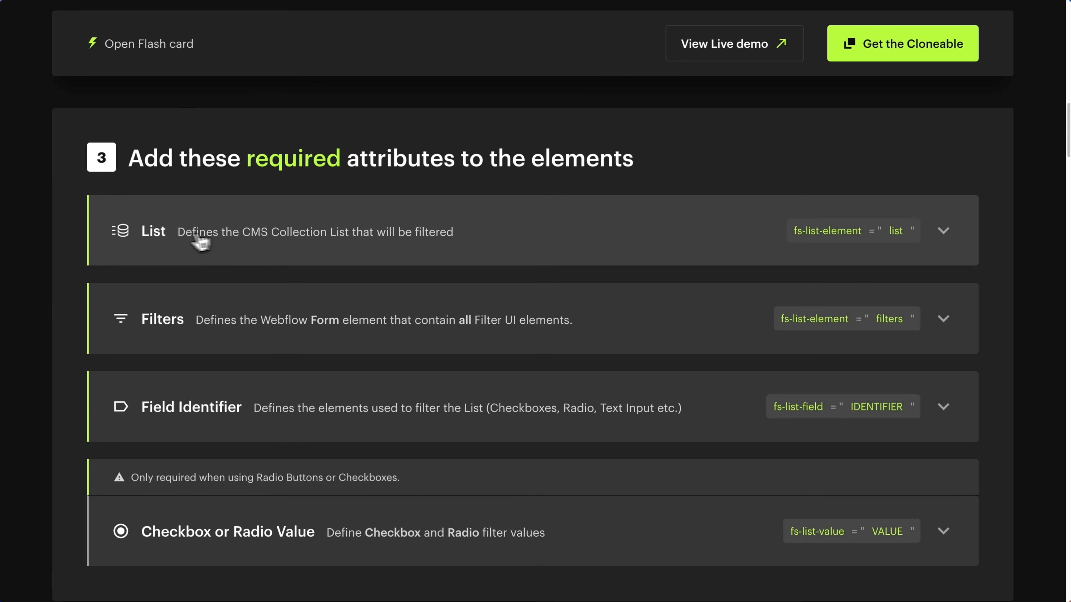
left_click(252, 243)
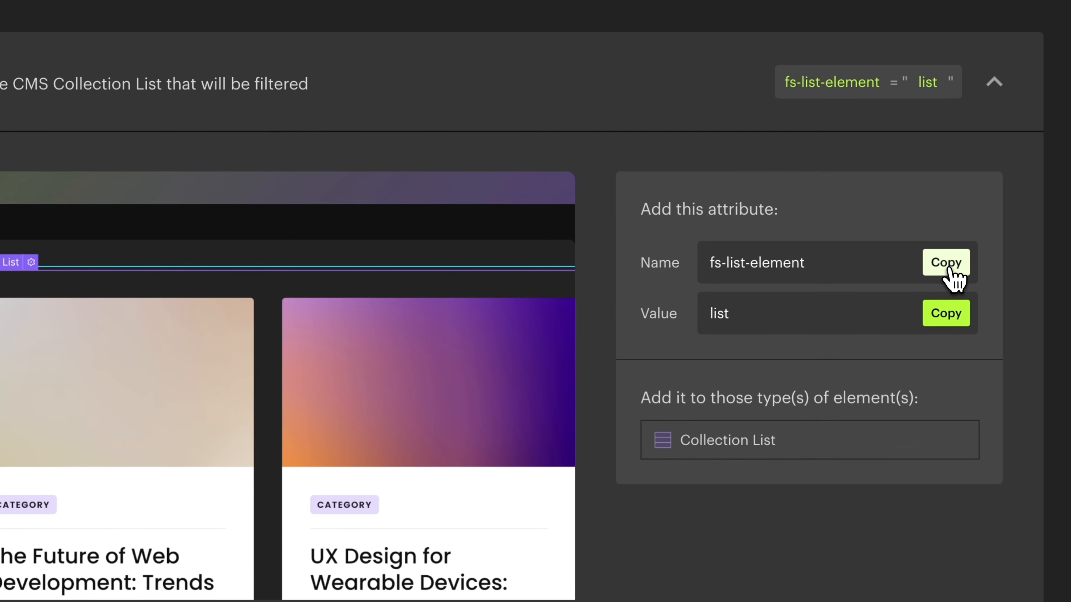
left_click(948, 267)
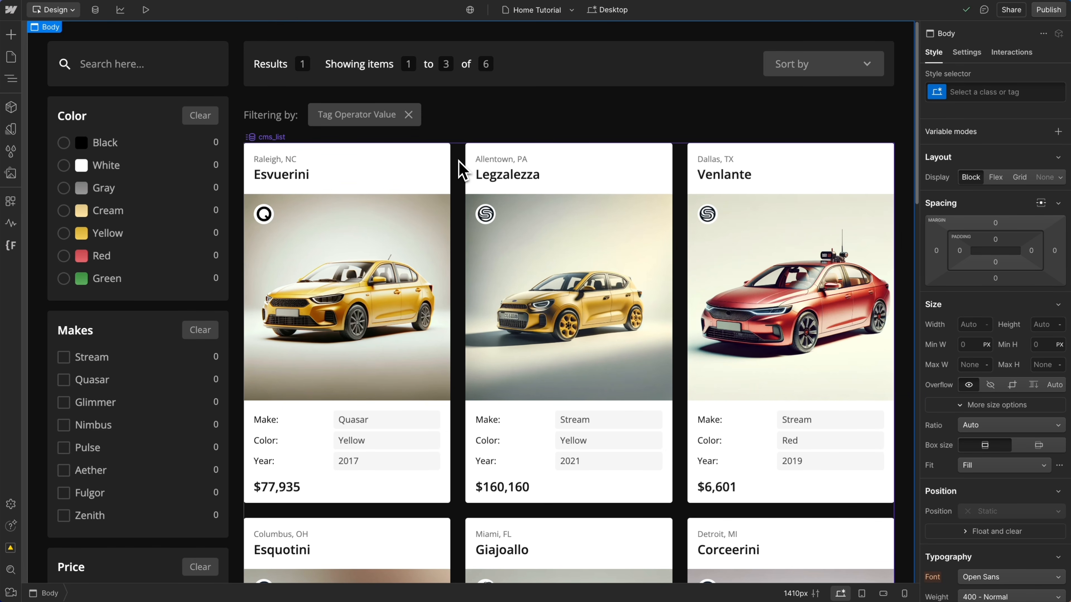
Select the cms_list collection list in the Webflow Designer and add a custom attribute named fs-list-element
left_click(459, 157)
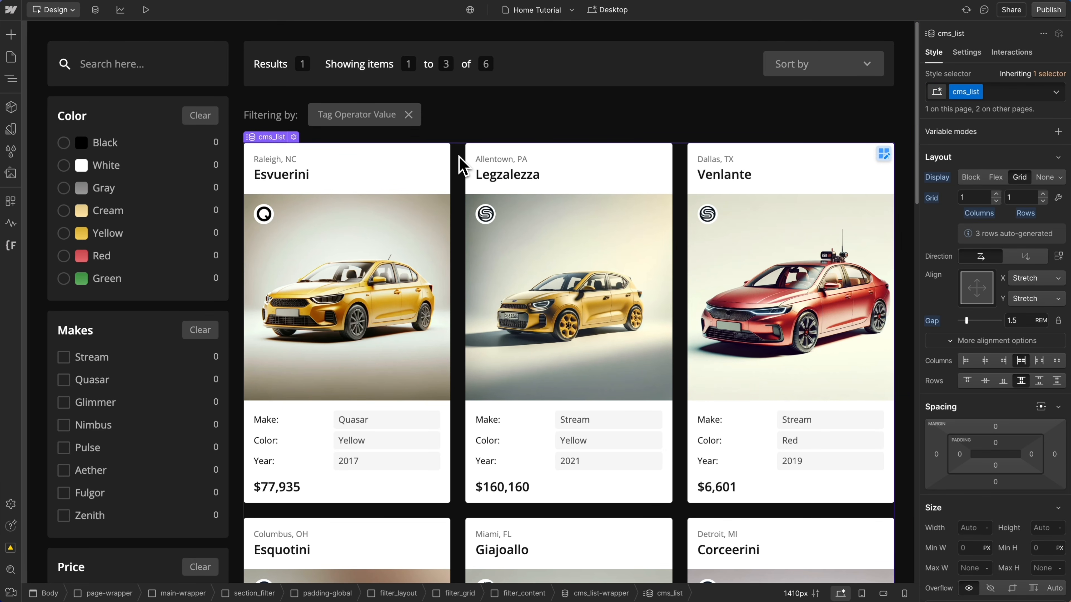
left_click(968, 55)
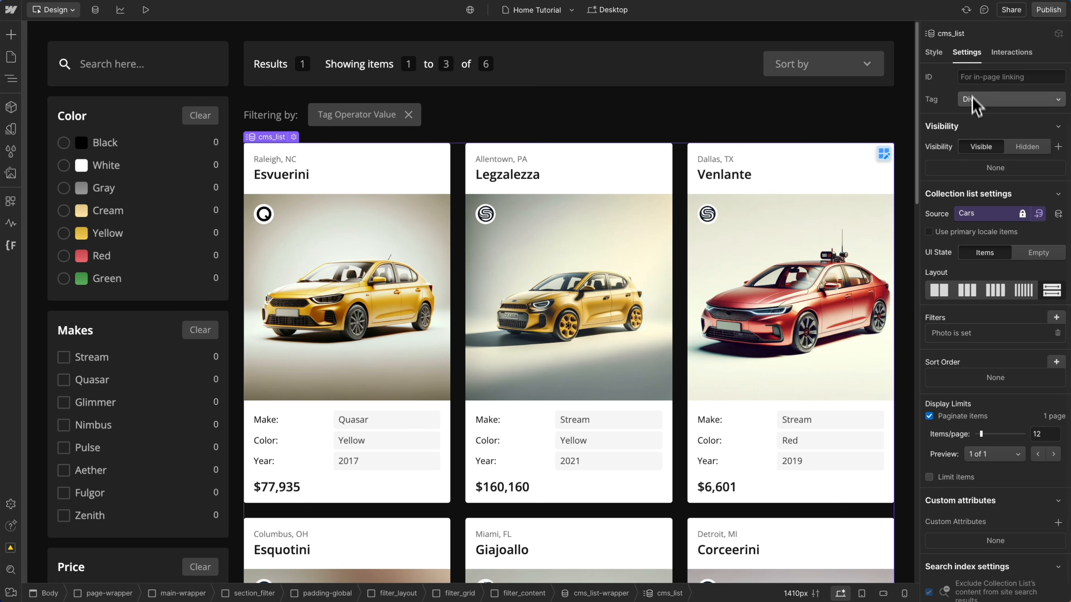
left_click(1024, 126)
left_click(1027, 151)
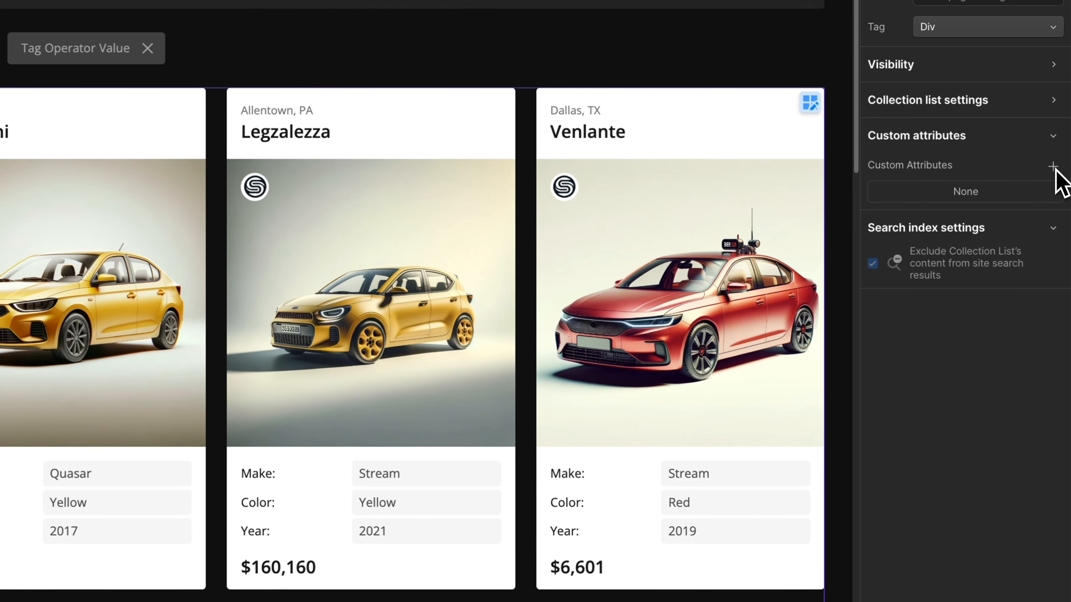
left_click(1058, 199)
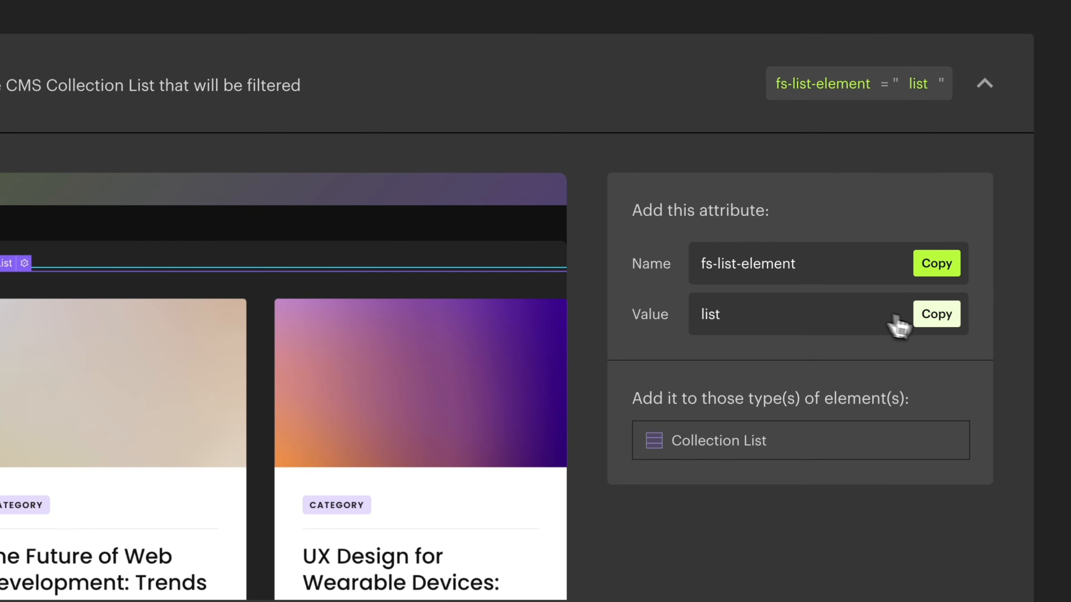
Copy the value list from the documentation and set it as the value of the cms_list element's fs-list-element attribute
left_click(933, 321)
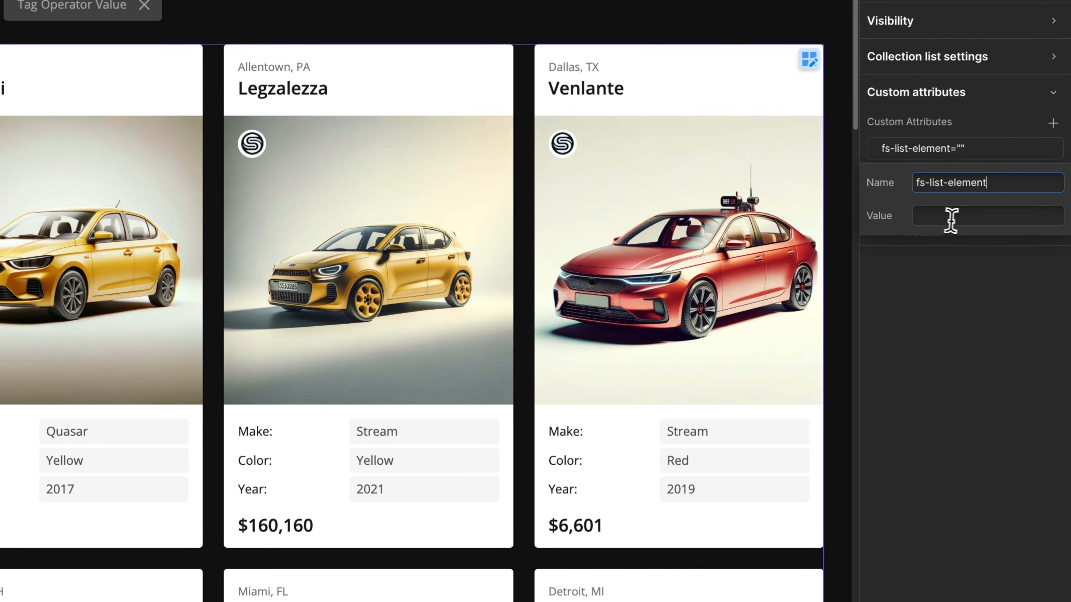
left_click(942, 216)
key("ctrl+v")
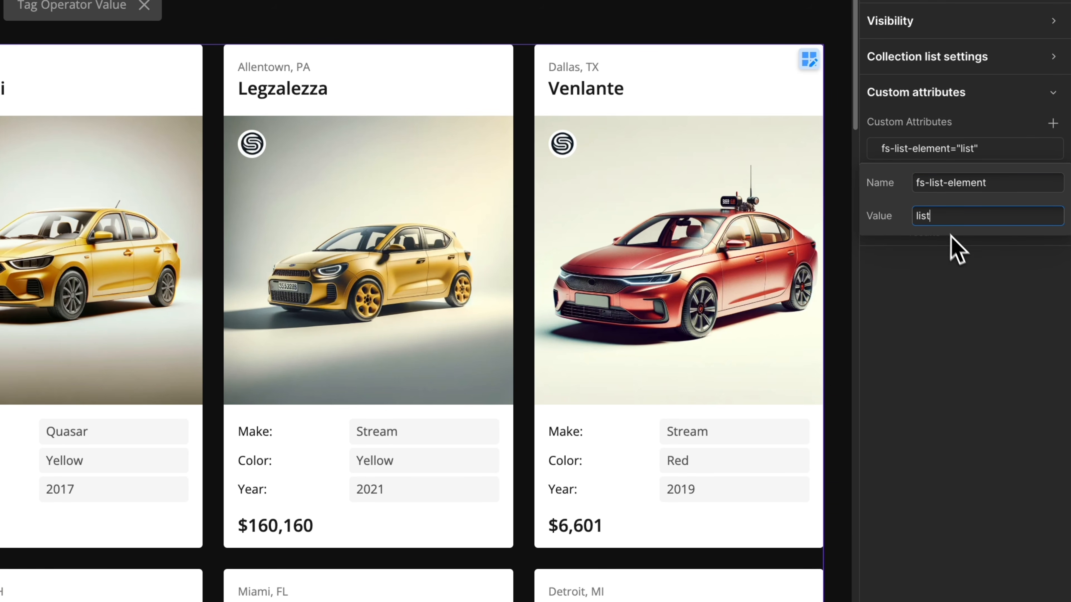
key("Return")
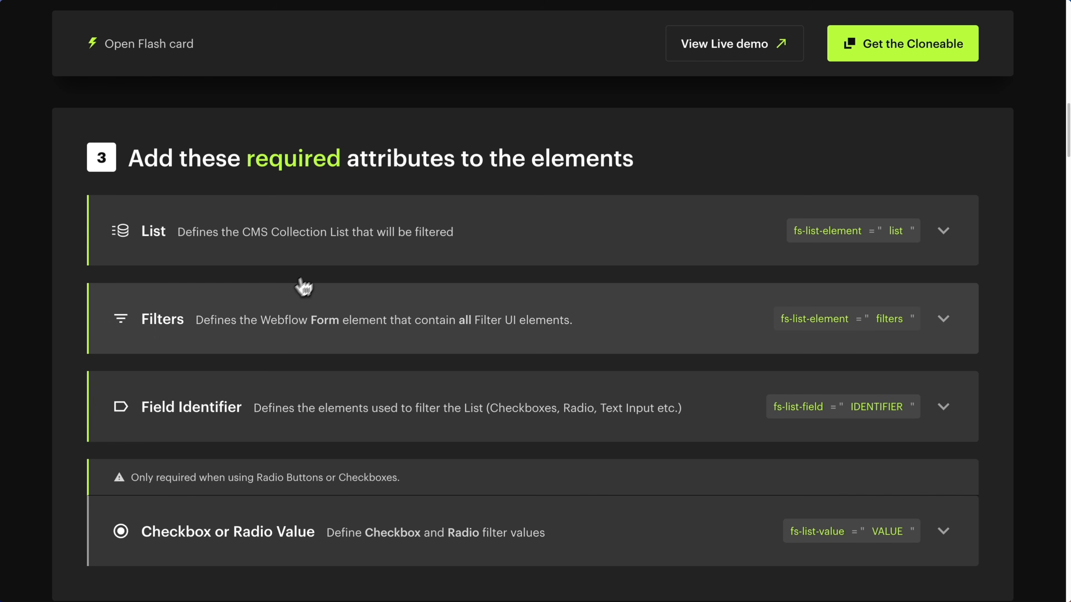
Expand the Filters entry in the List Filter documentation and copy its attribute name fs-list-element
left_click(161, 313)
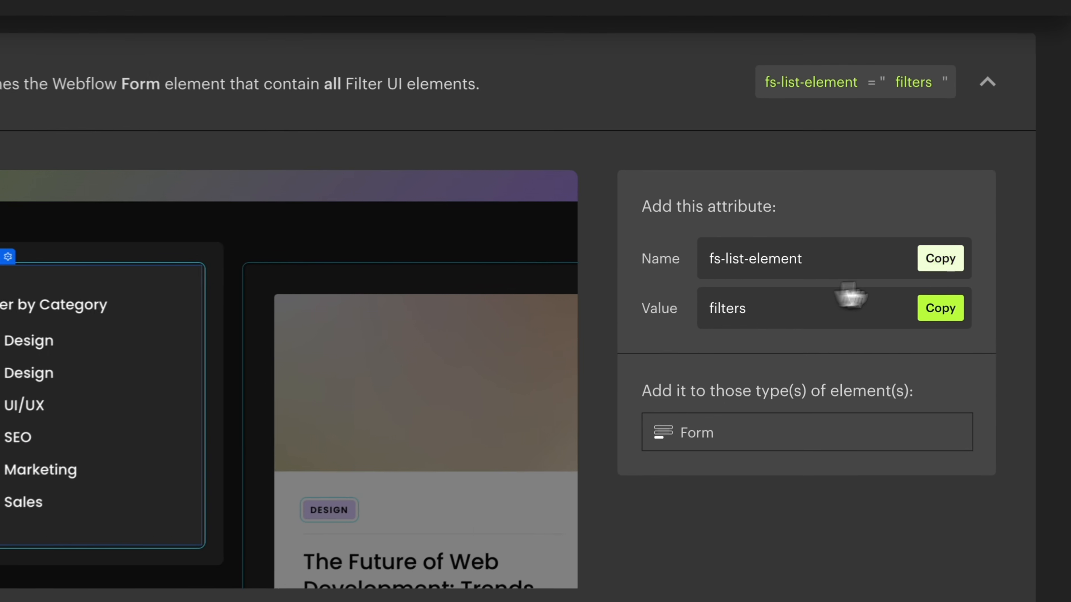
left_click(910, 255)
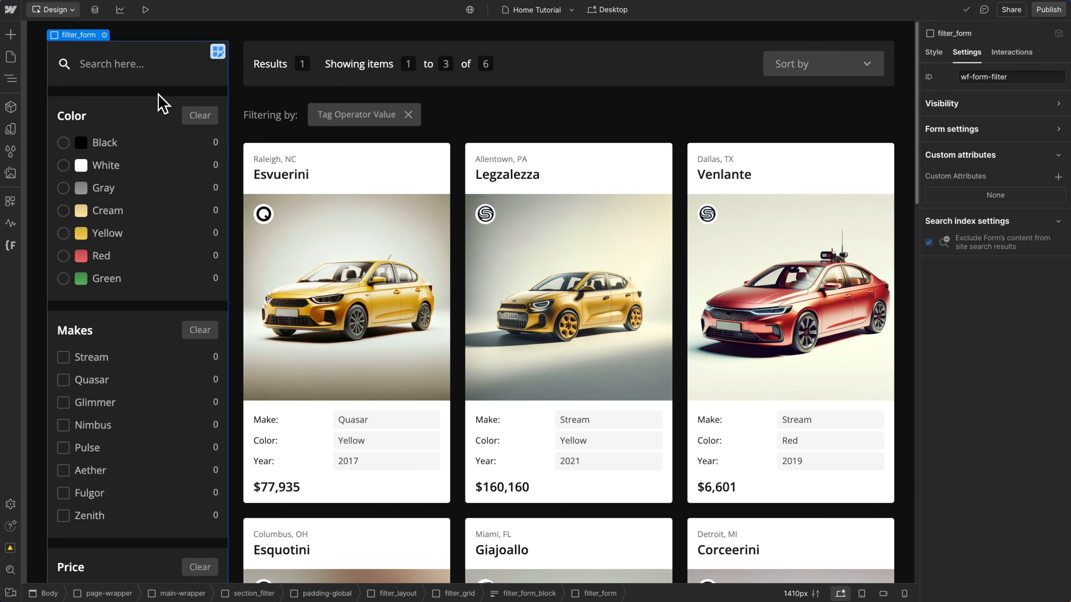
Add the custom attribute fs-list-element to the filter_form element and give it the value filters copied from the documentation
left_click(11, 79)
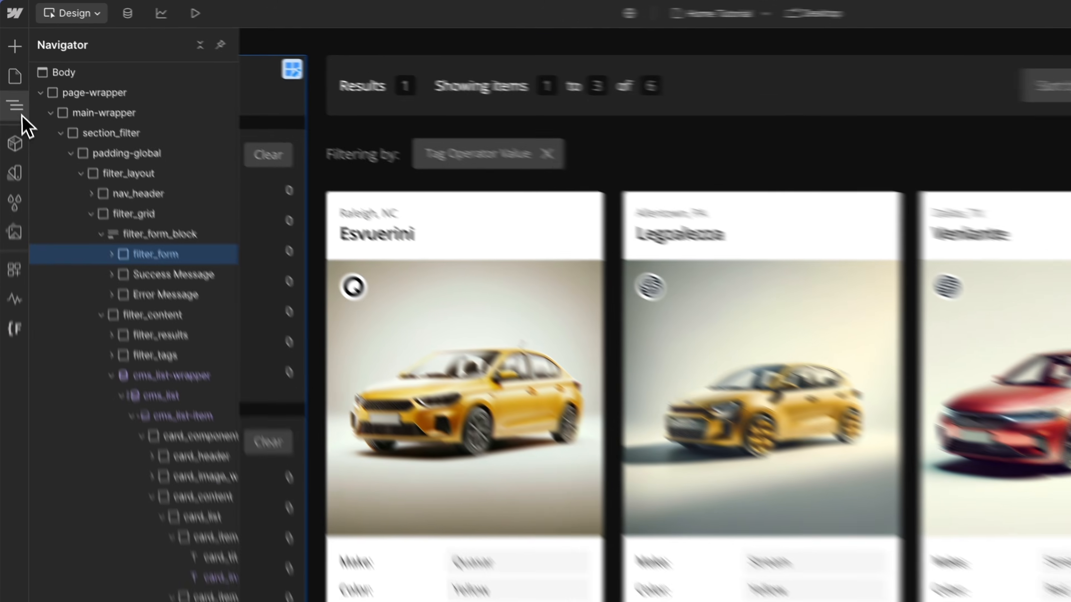
left_click(17, 125)
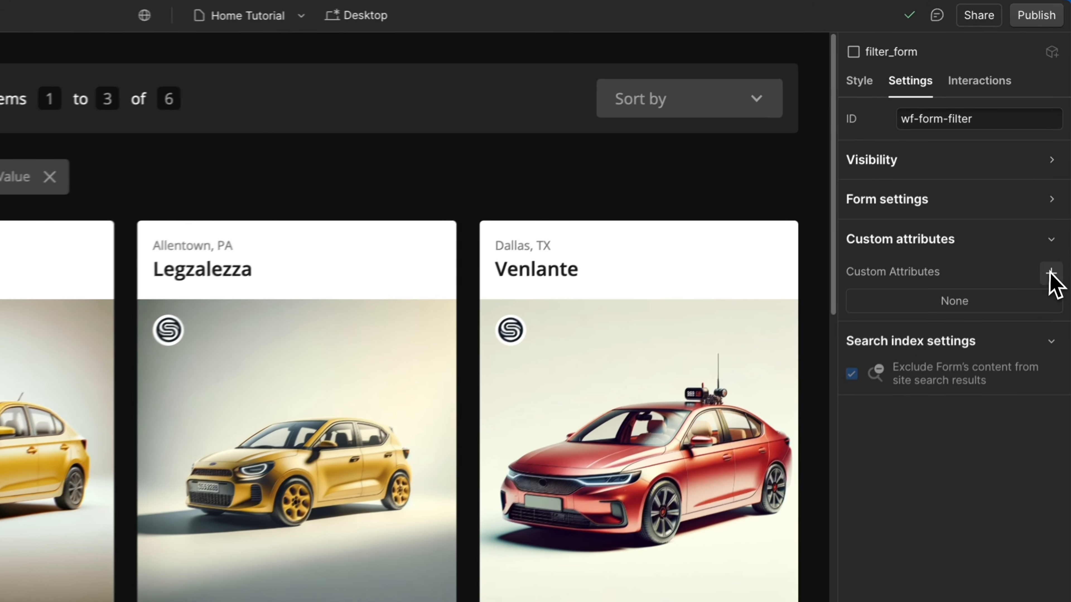
left_click(1058, 177)
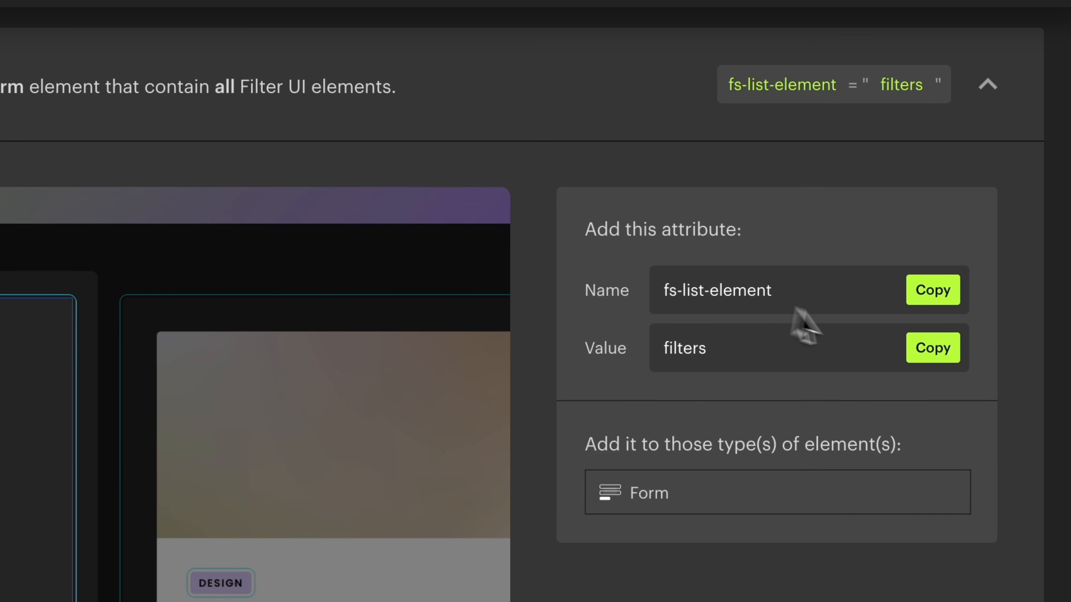
left_click(919, 349)
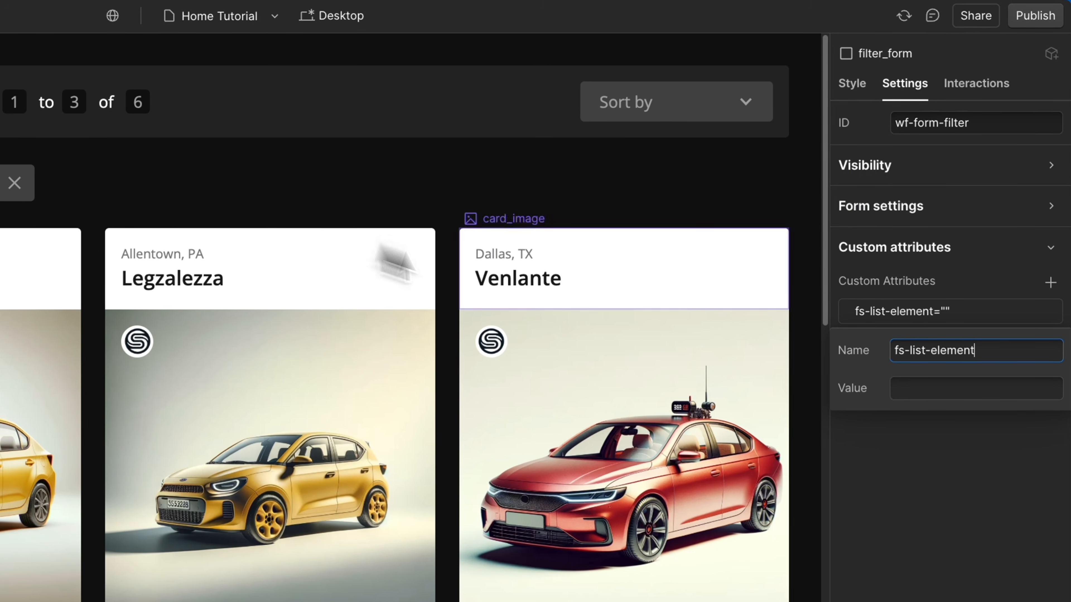
left_click(941, 394)
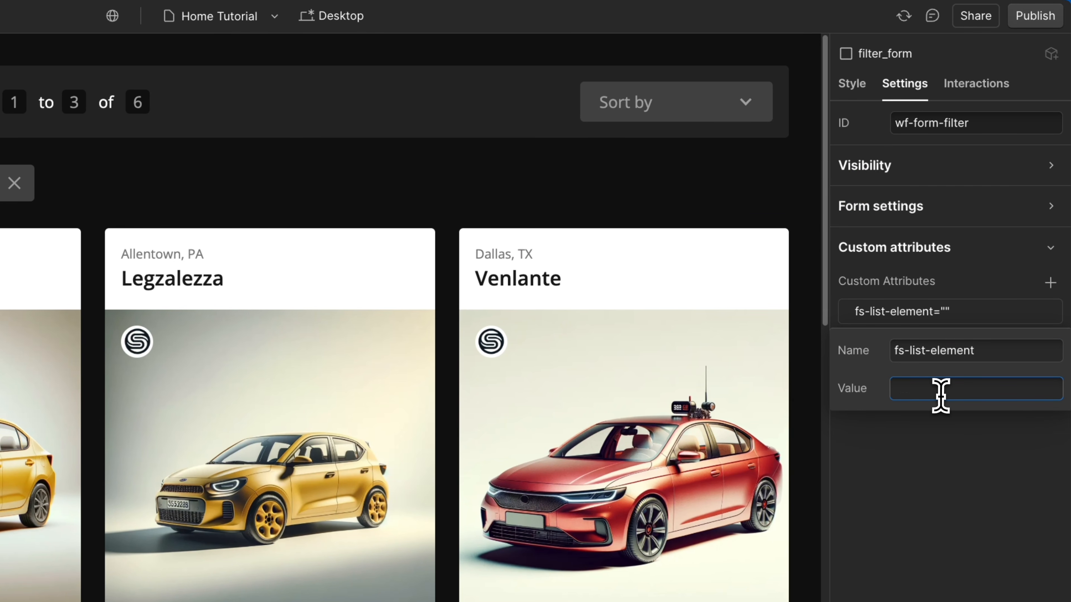
left_click(942, 459)
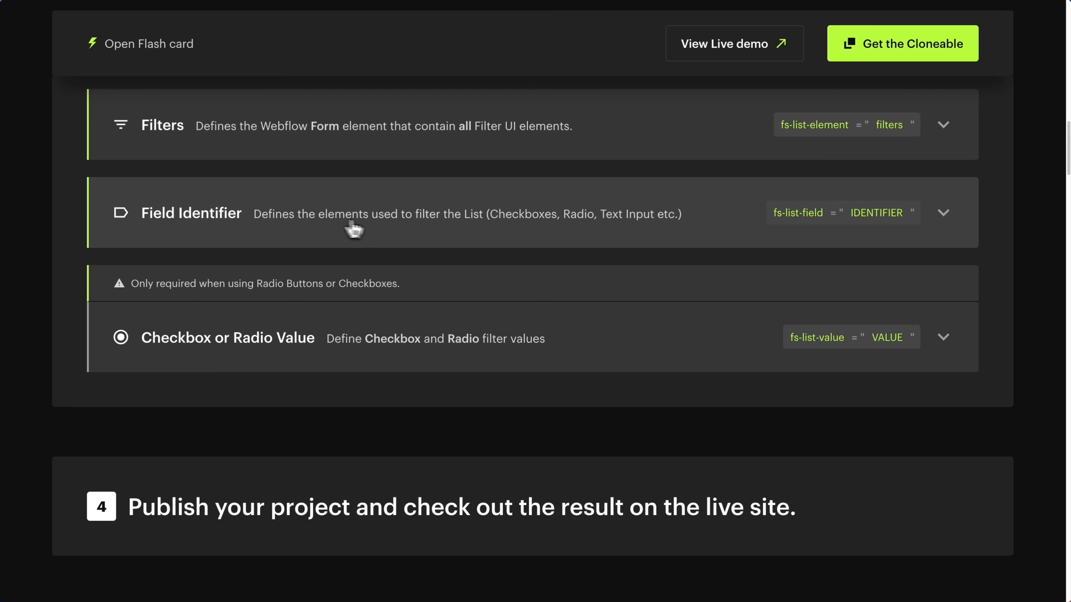
Expand the Field Identifier entry in the List Filter documentation and copy its attribute name fs-list-field
left_click(349, 228)
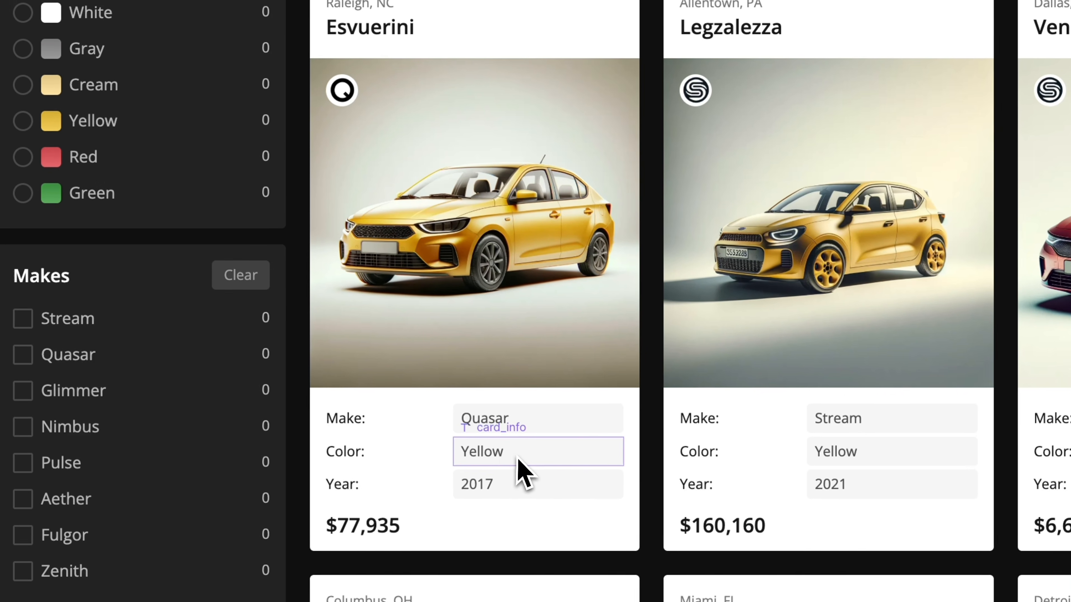
left_click(507, 459)
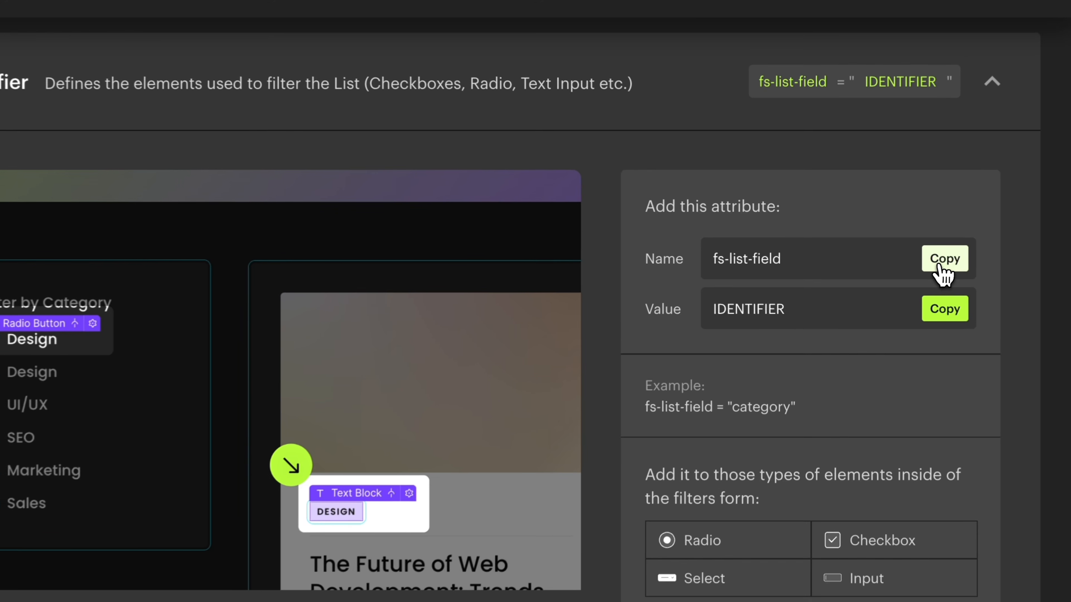
left_click(943, 270)
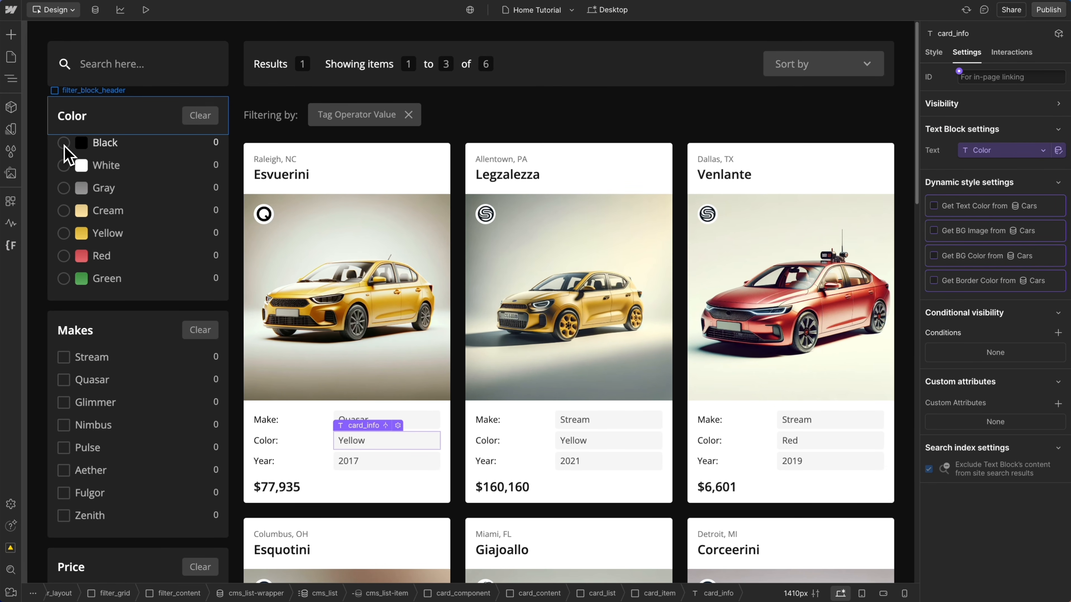
Select the Black radio button in the Color filter and add the custom attribute fs-list-field with the value color
left_click(67, 156)
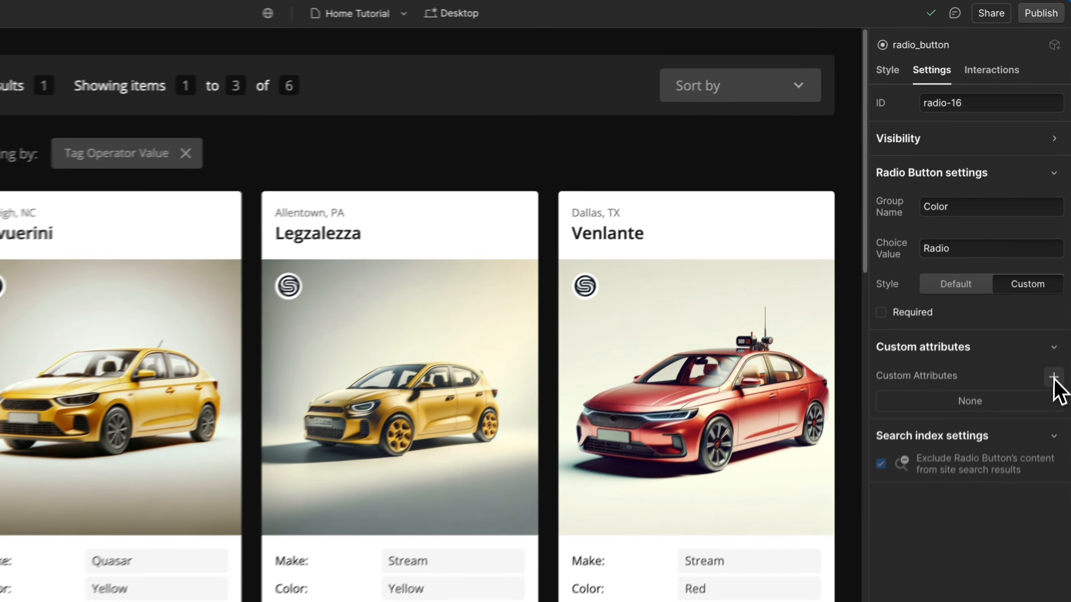
left_click(1053, 376)
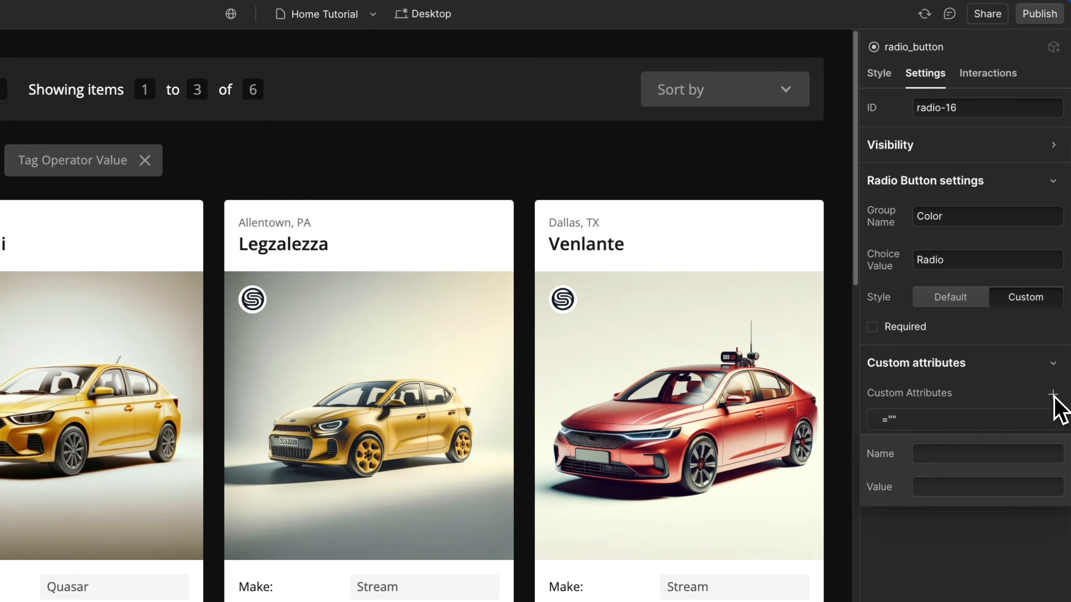
key("ctrl+v")
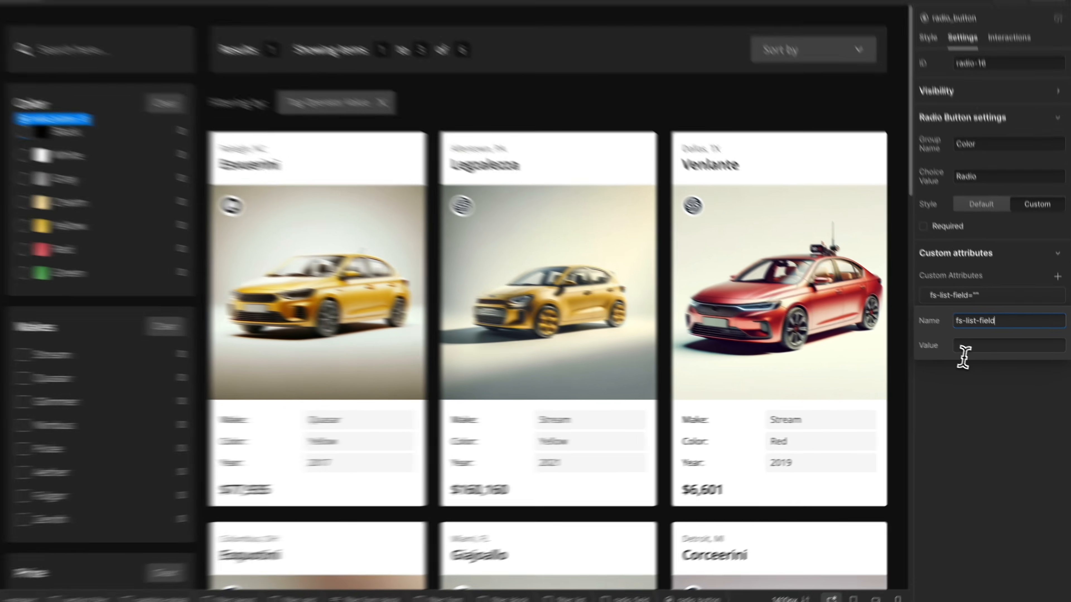
left_click(989, 349)
type("color")
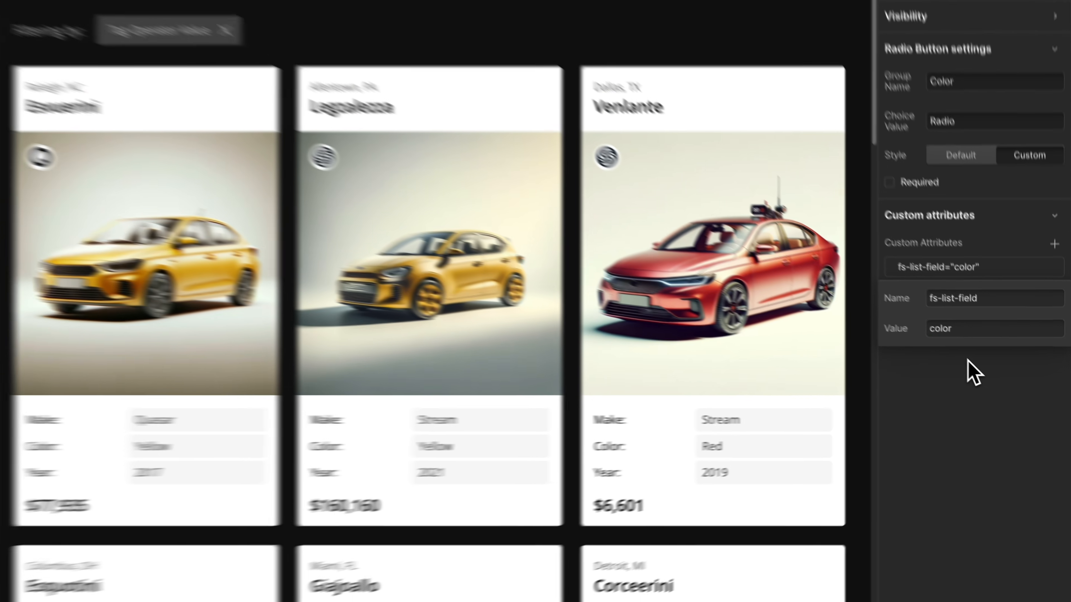
left_click(936, 354)
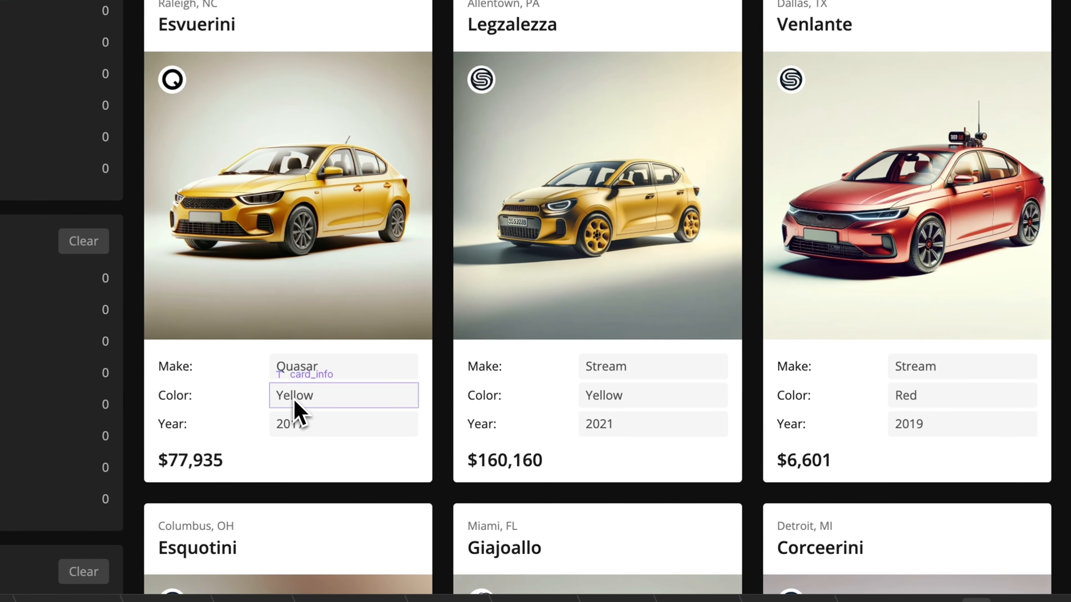
Add the custom attribute fs-list-field with the value color to the first car card's Color text block, copying the name from the documentation
left_click(300, 412)
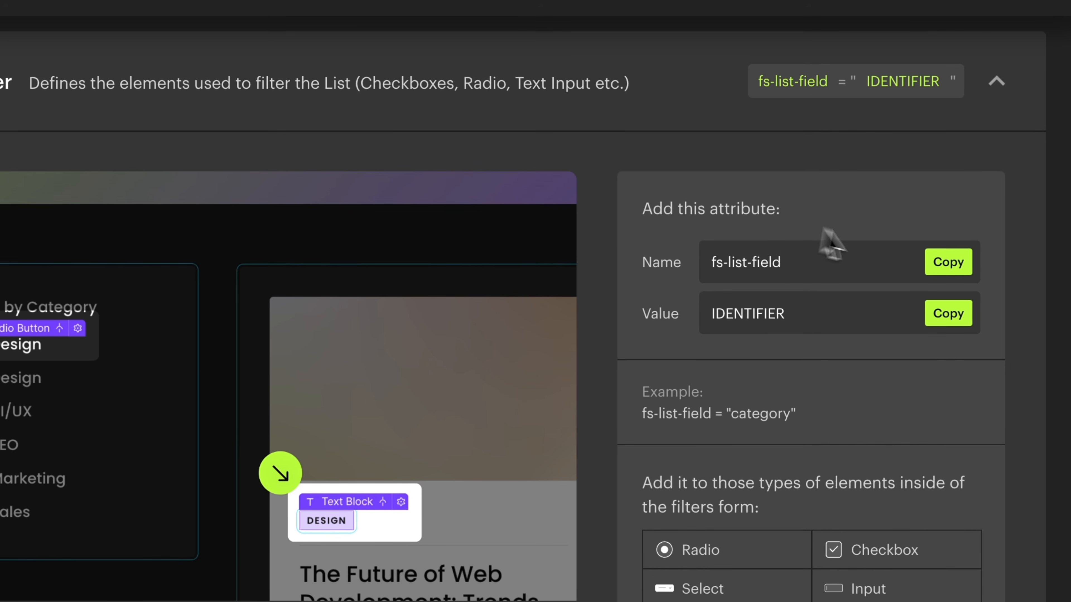
left_click(953, 265)
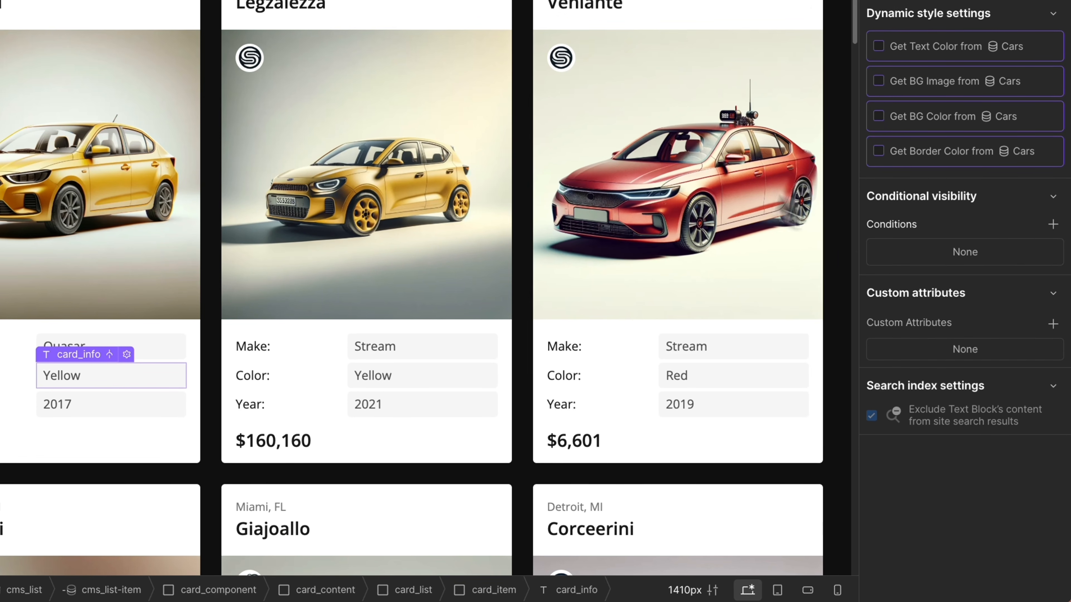
left_click(1052, 323)
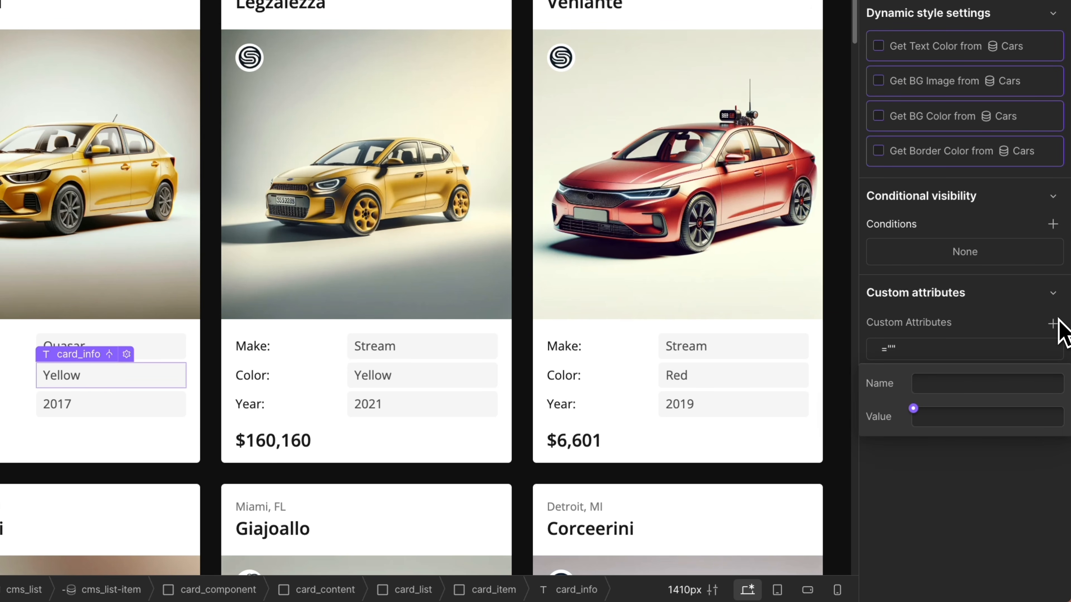
left_click(998, 382)
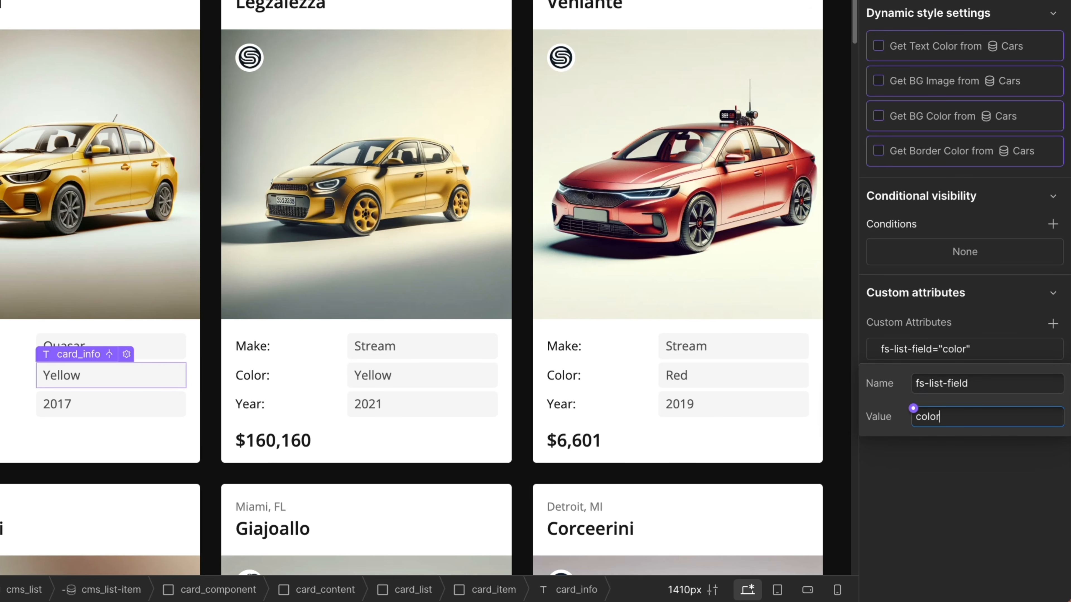
left_click(966, 452)
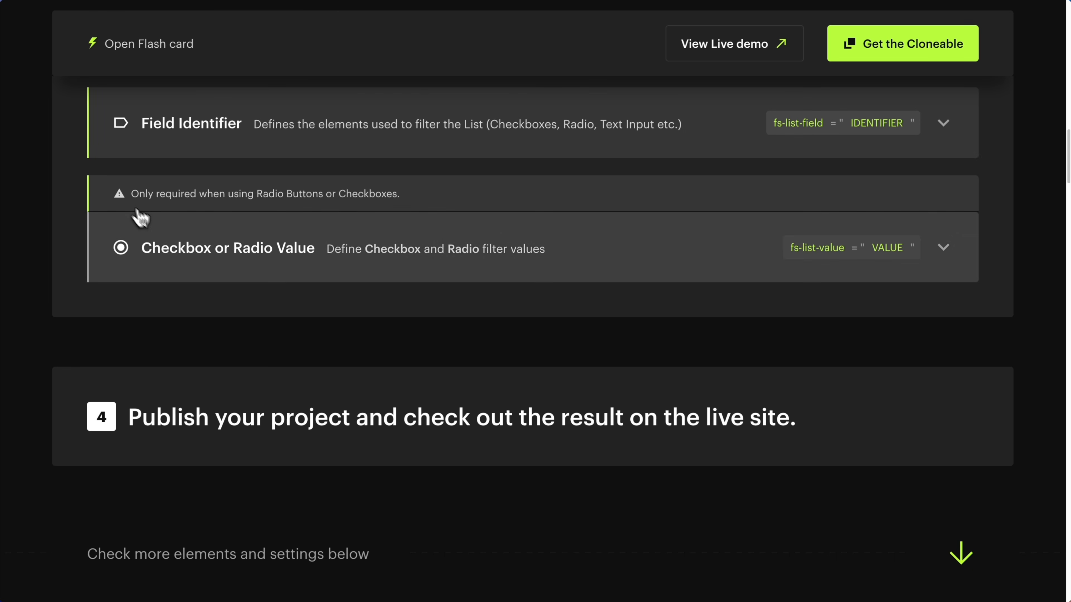
Expand the documentation's Checkbox or Radio Value entry, highlight its requirement note and copy the attribute name fs-list-value
left_click(274, 266)
scroll(370, 347, "down", 2)
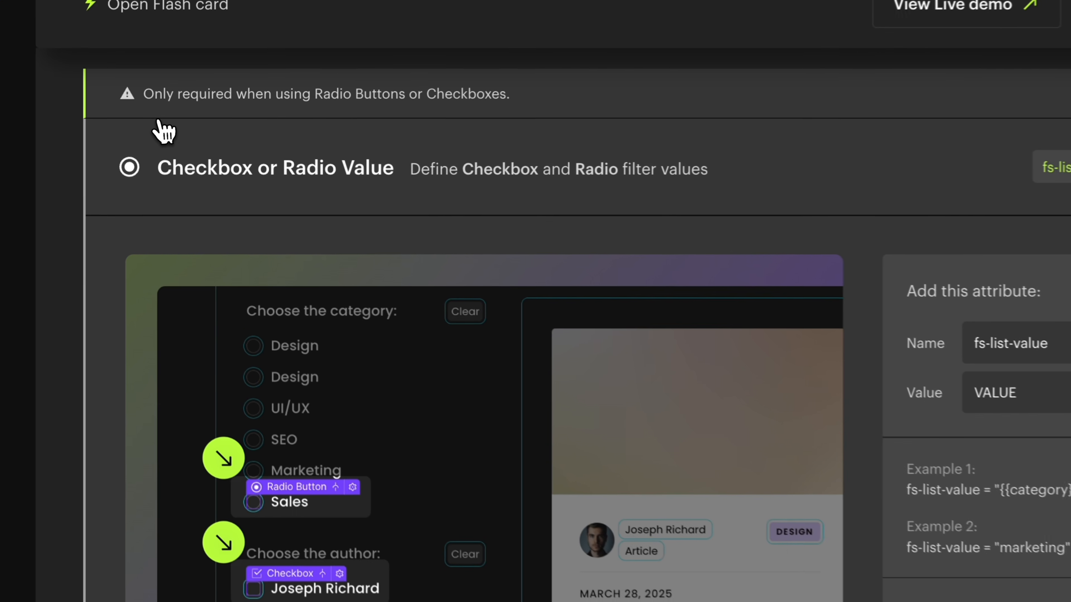
left_click_drag(131, 110, 294, 111)
left_click_drag(373, 94, 521, 98)
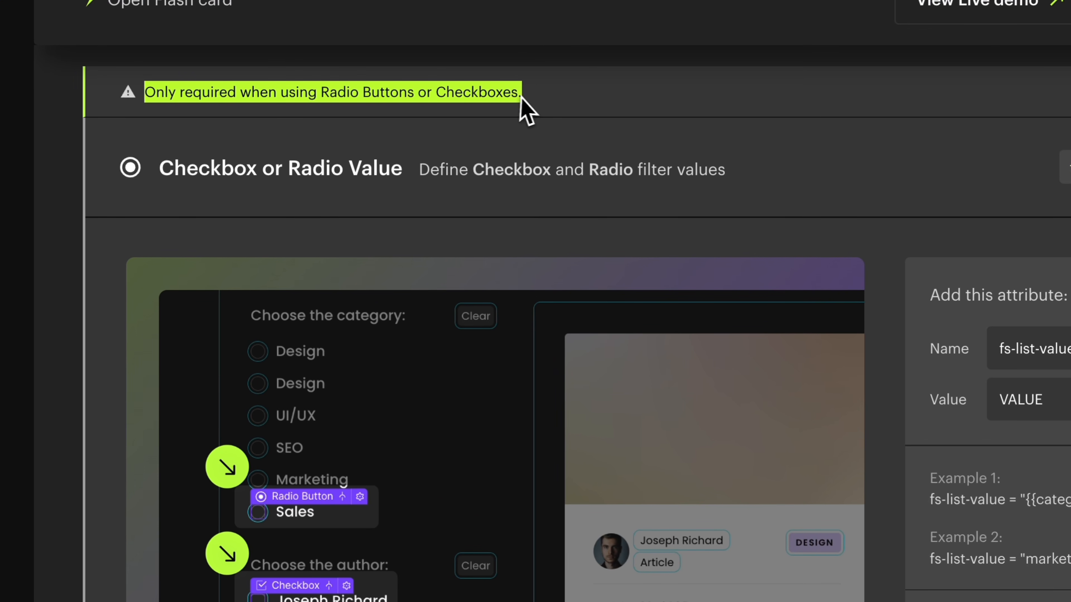
left_click(578, 99)
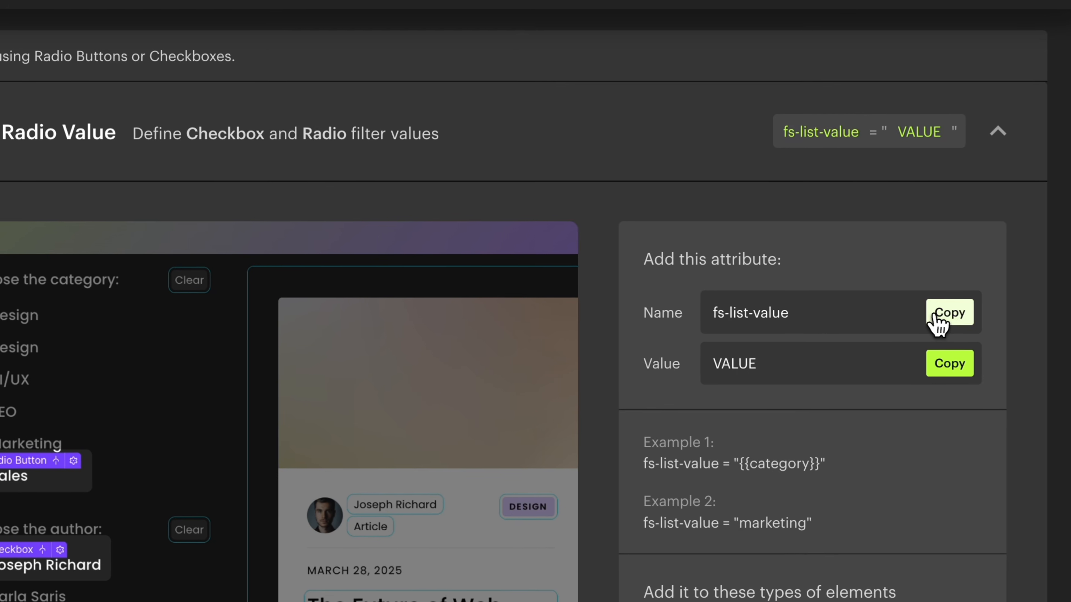
left_click(937, 314)
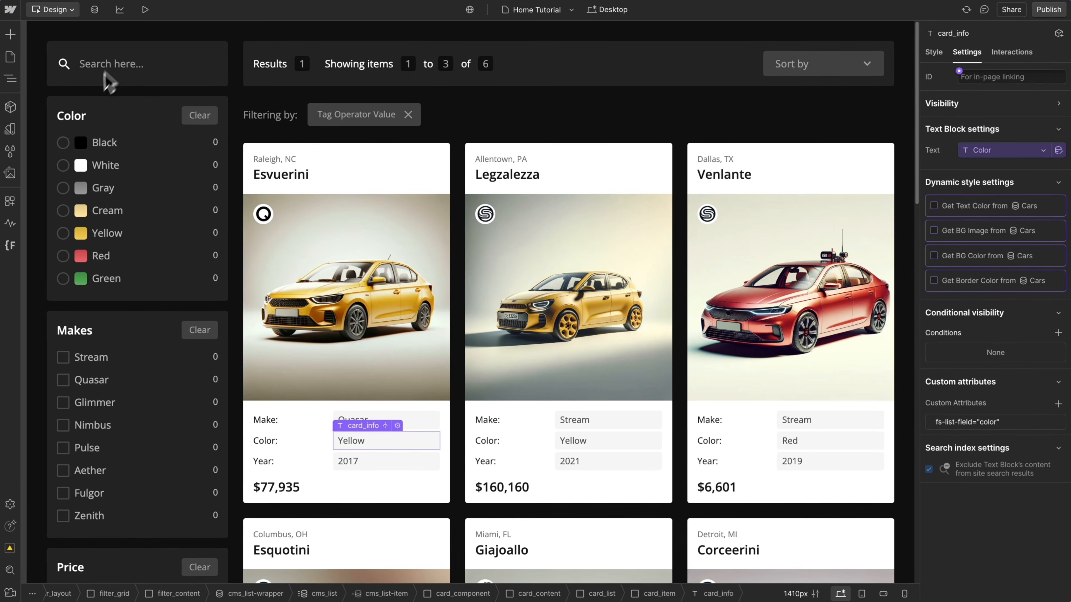
Add a second custom attribute to the Black radio button, named fs-list-value with the value black
left_click(64, 143)
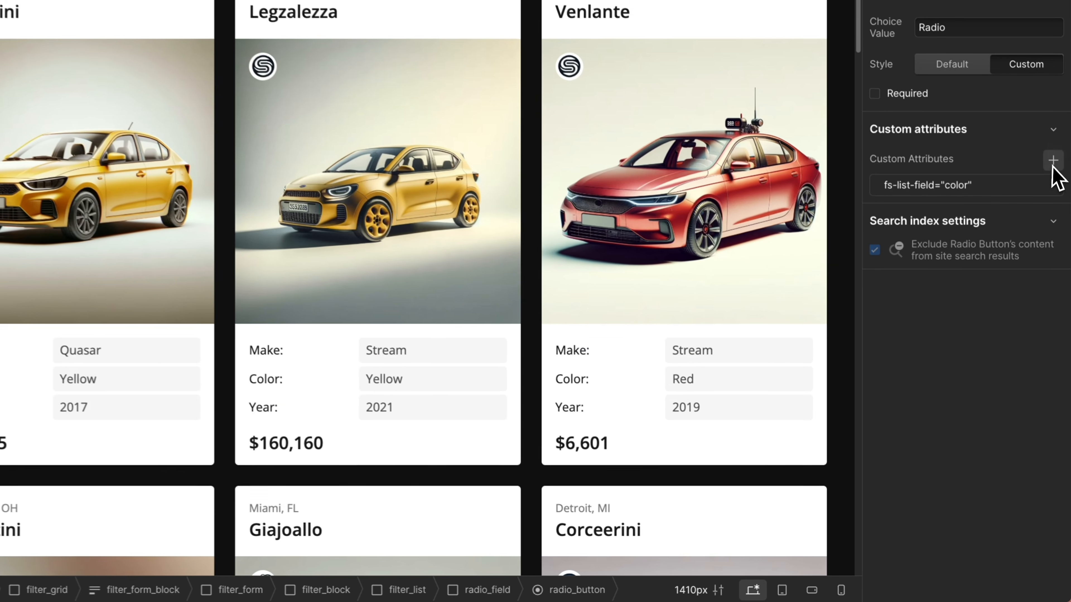
left_click(1052, 161)
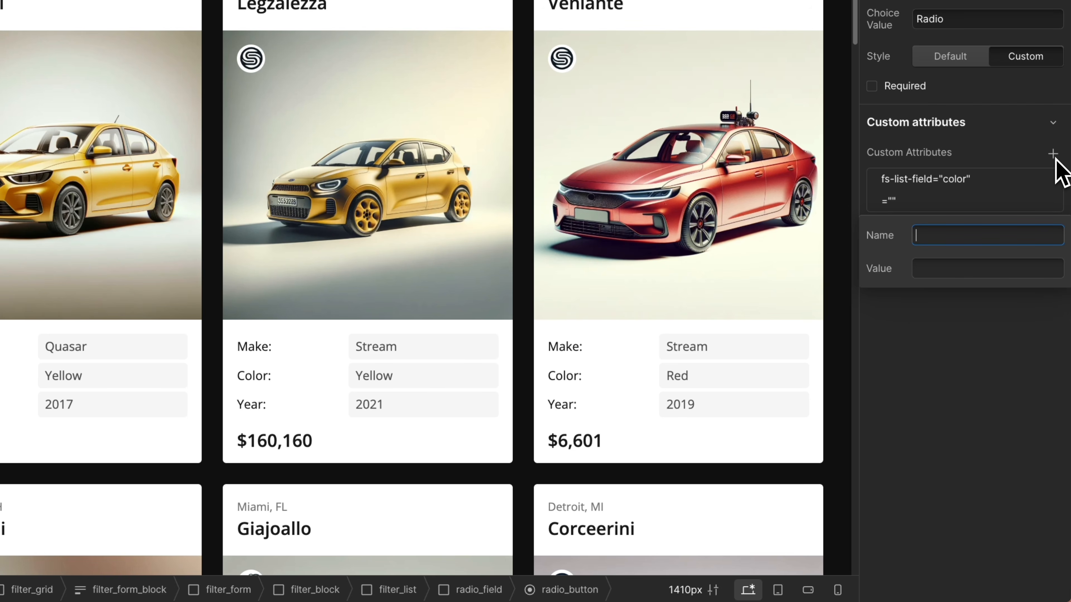
type("fs-list-value")
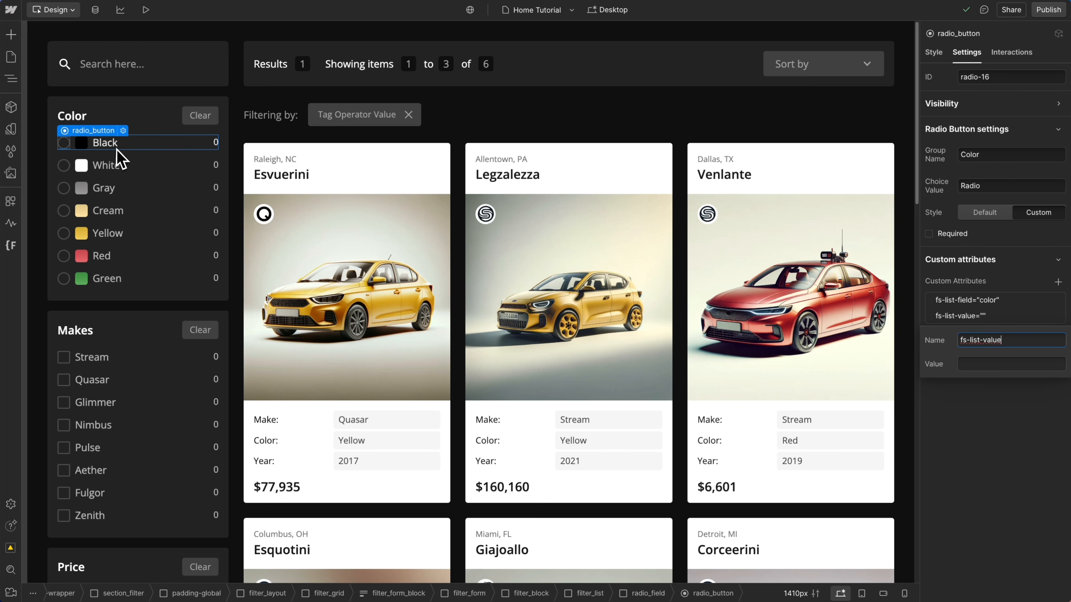
left_click(973, 361)
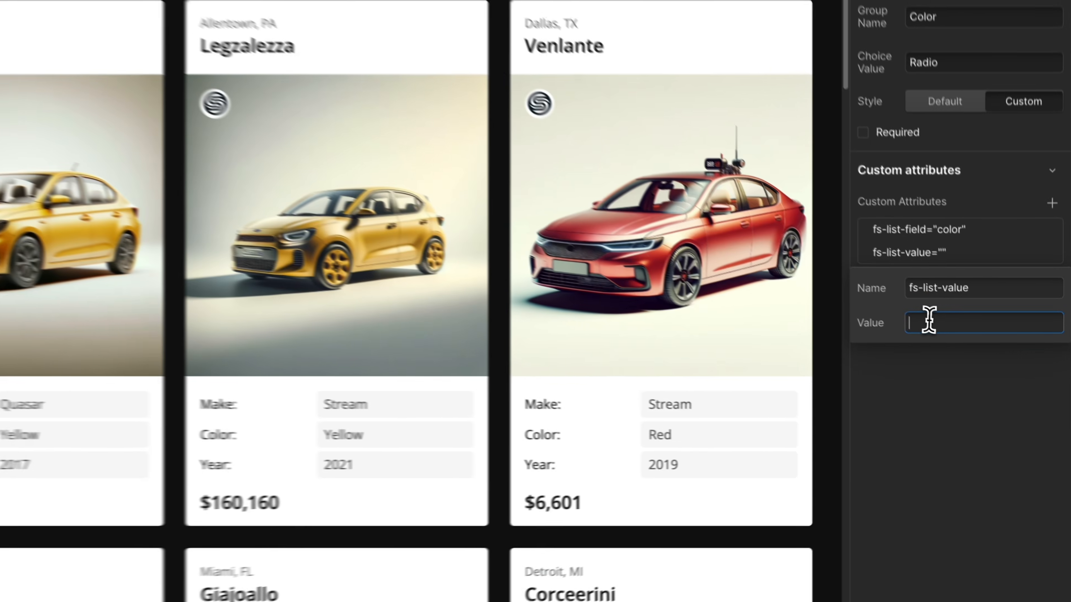
type("black")
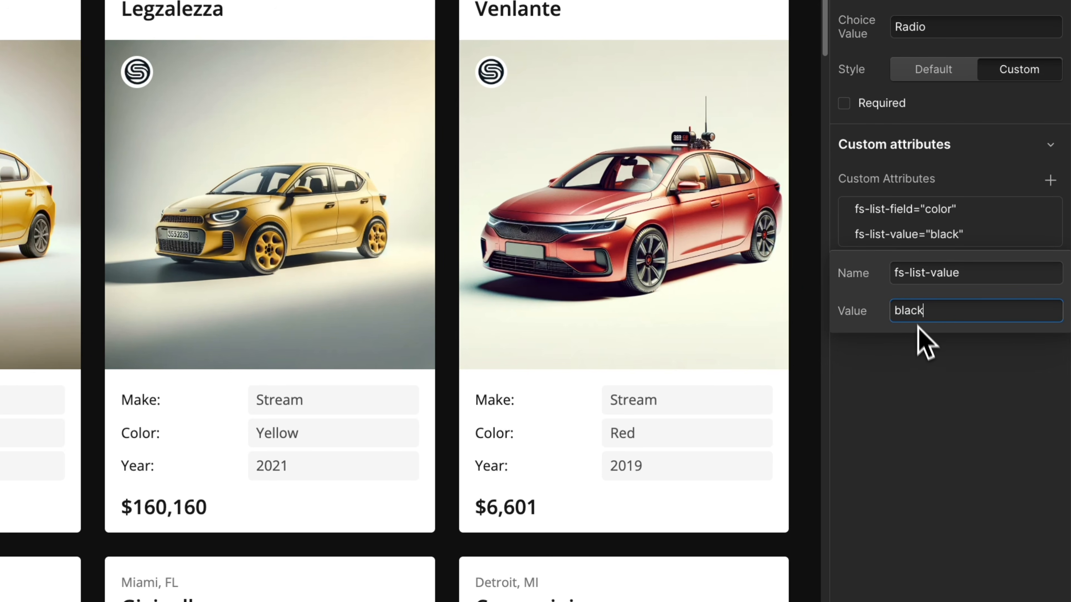
left_click(929, 363)
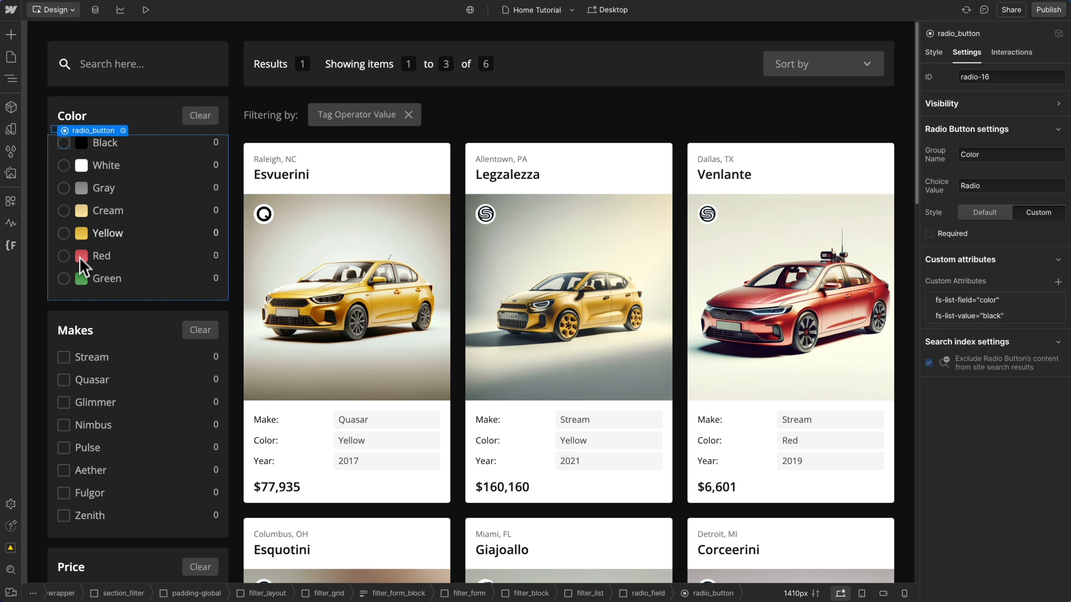
Give the White radio button the custom attributes fs-list-field with value color and fs-list-value with value white
left_click(64, 167)
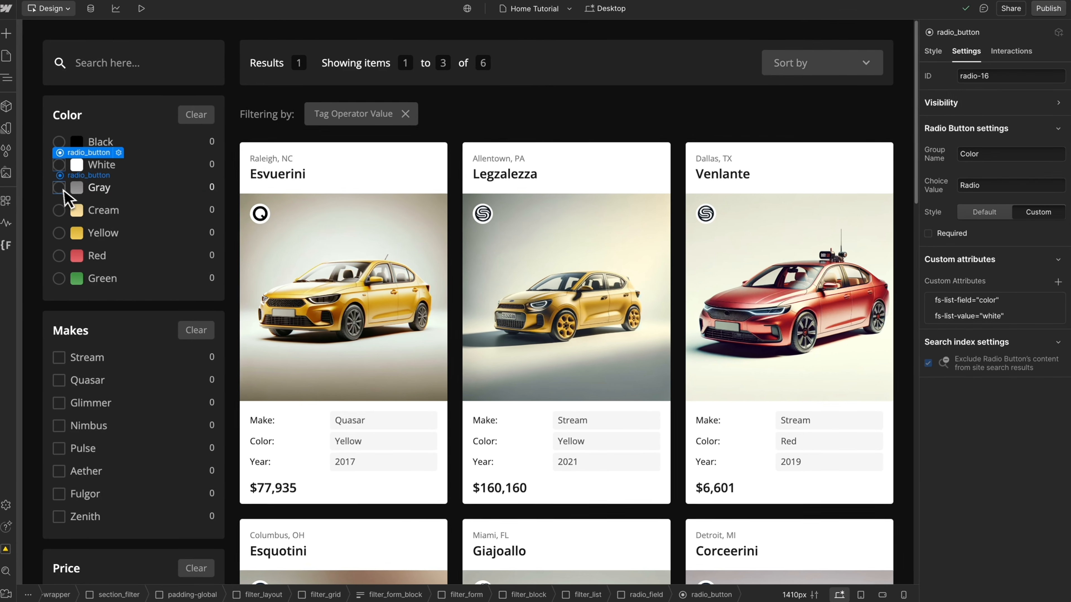
left_click(14, 183)
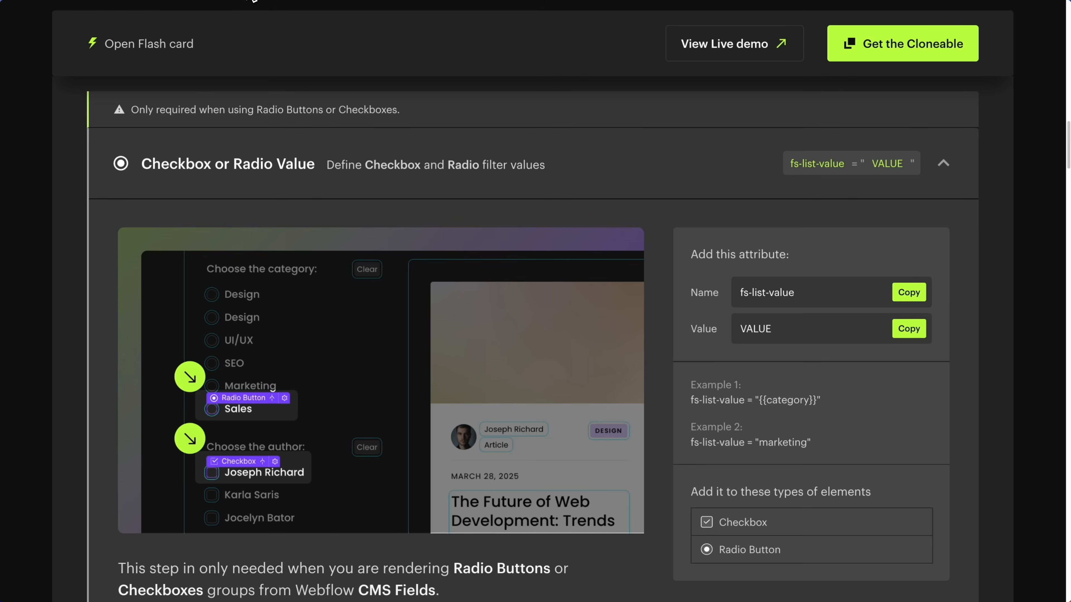
Collapse the Checkbox or Radio Value entry, publish the Webflow project to the staging domain and open the published site
left_click(251, 174)
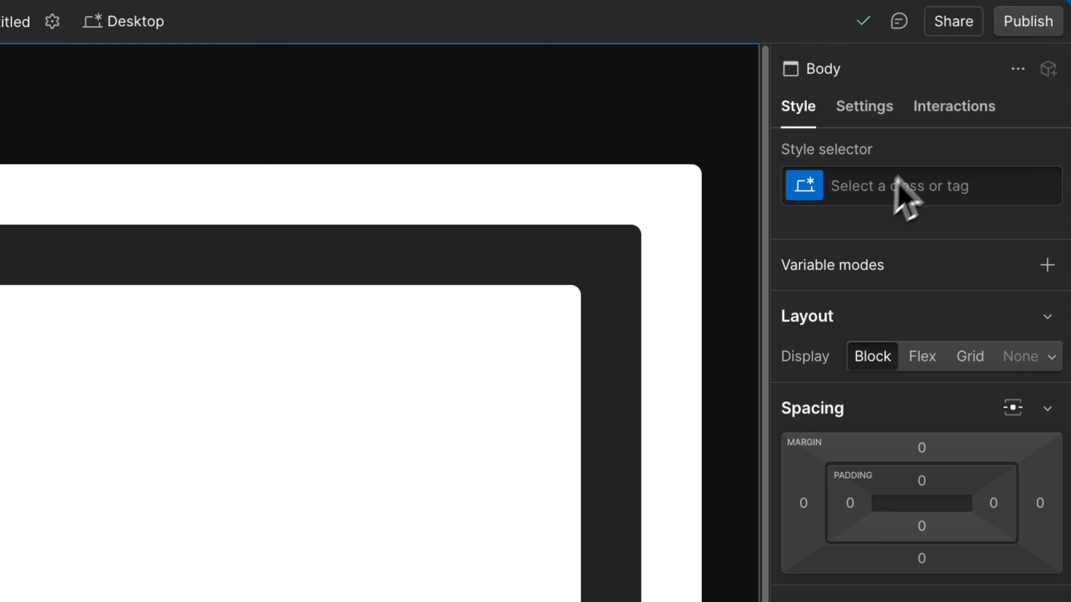
left_click(1040, 25)
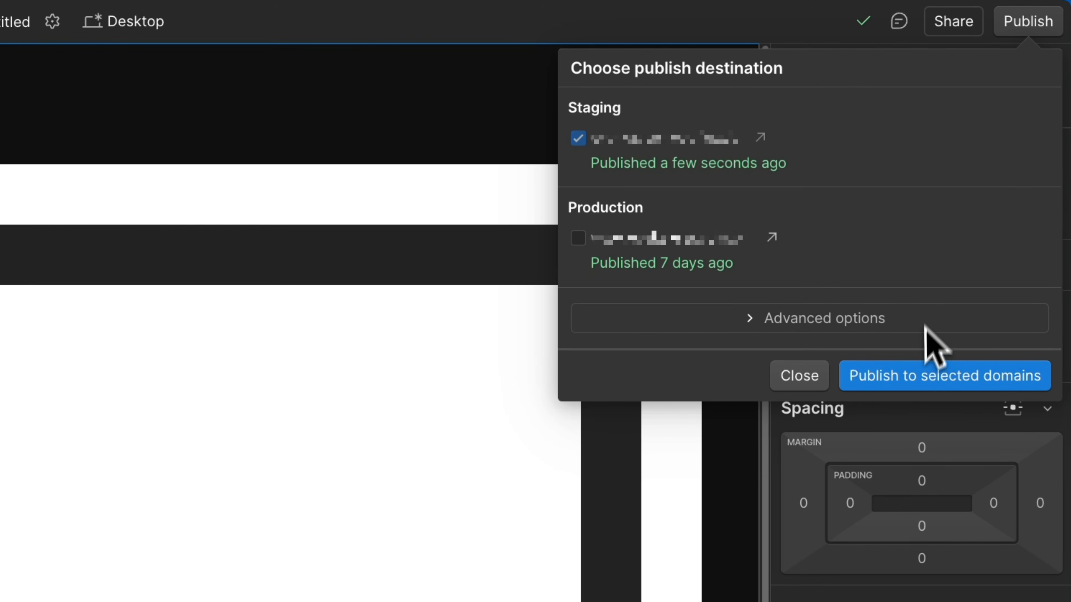
left_click(920, 376)
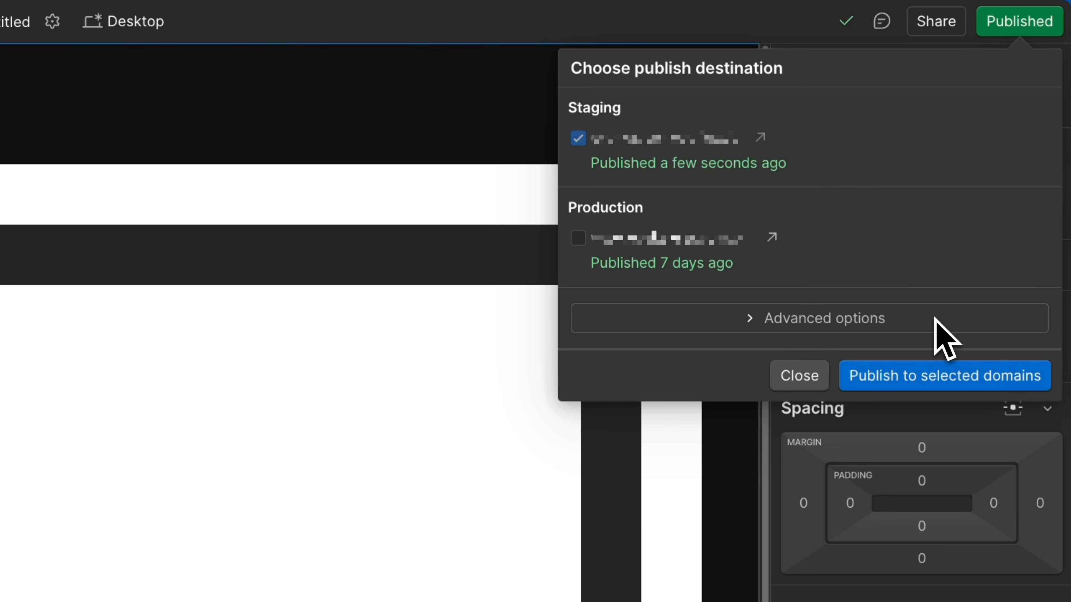
left_click(762, 138)
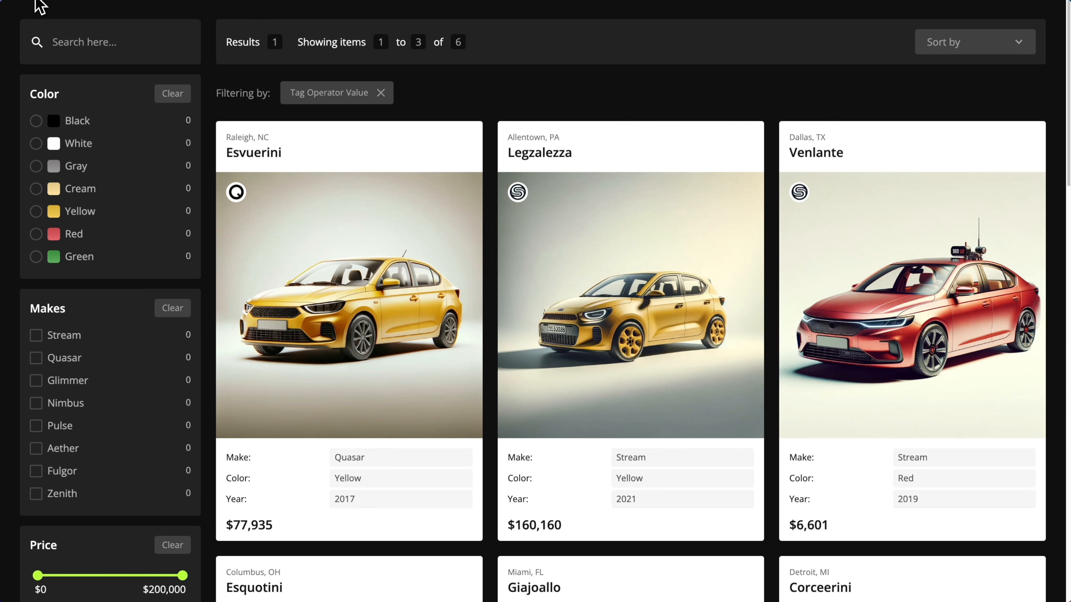
Test the Black and Red color filters on the published site and look through the documentation's optional List elements
left_click(36, 122)
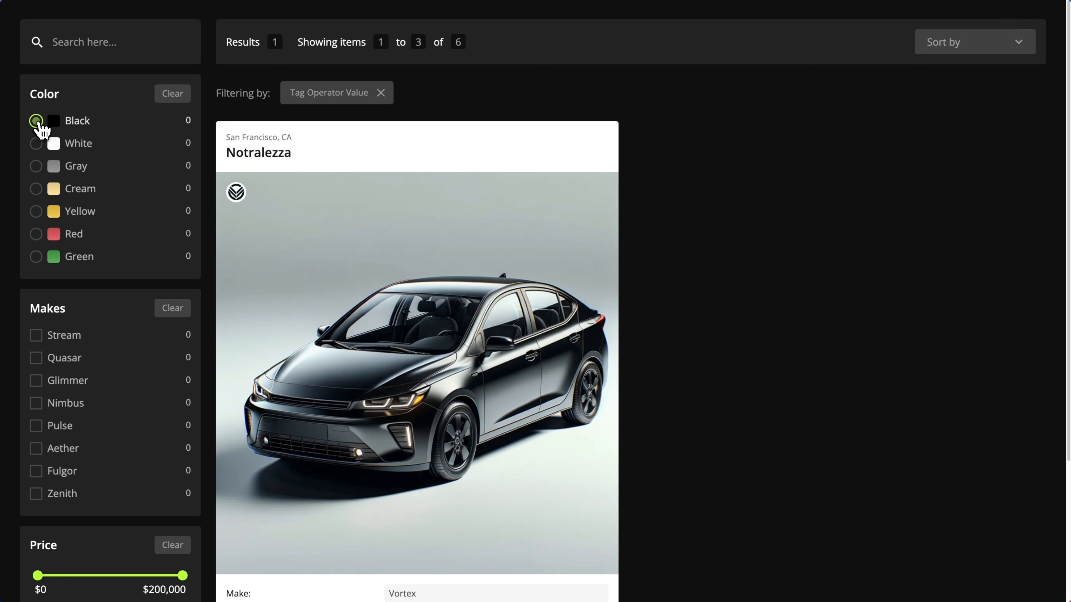
left_click(36, 234)
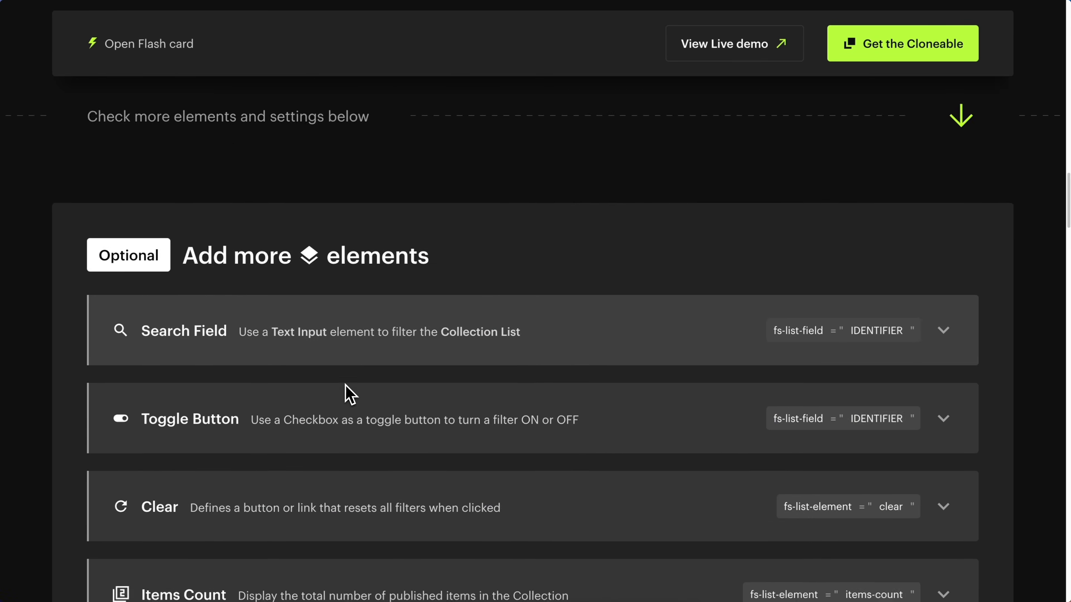
scroll(344, 392, "down", 15)
scroll(350, 394, "down", 15)
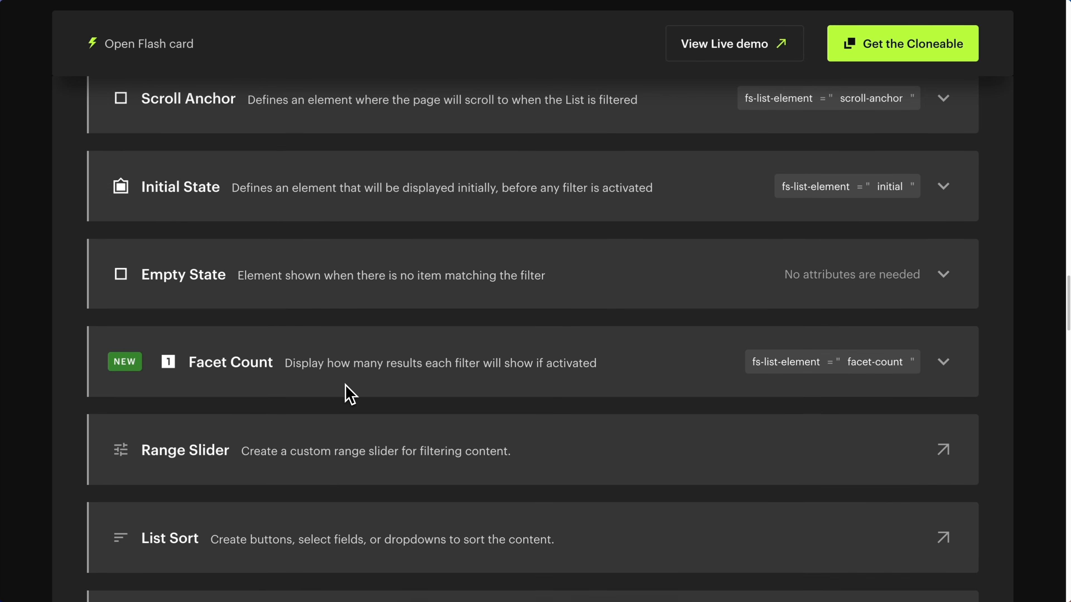
scroll(350, 394, "down", 5)
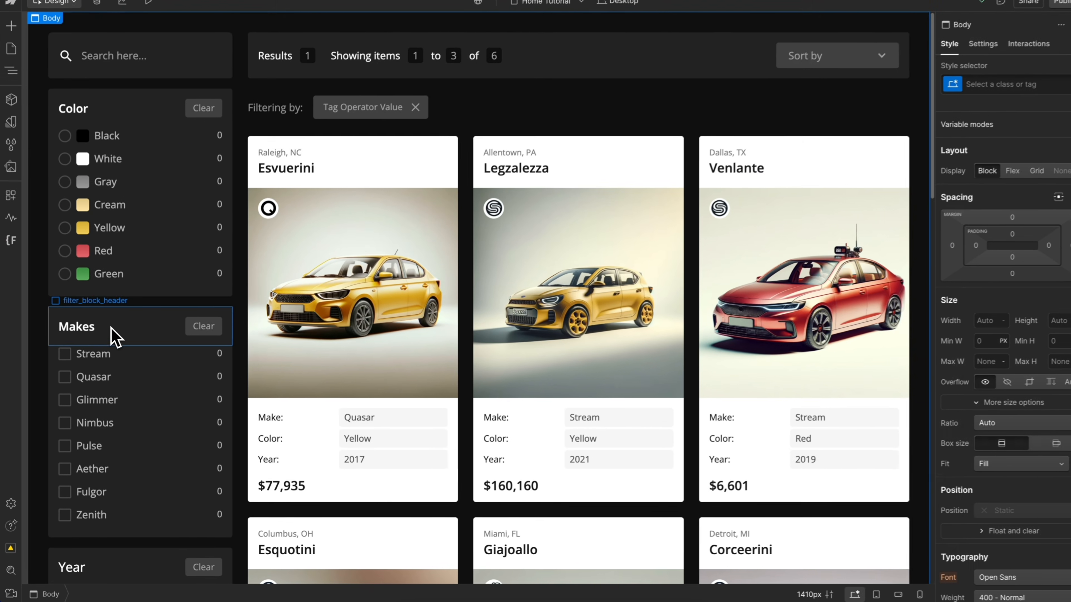
Give the checkbox in the Makes filter a custom attribute named fs-list-field with the value make
left_click(64, 355)
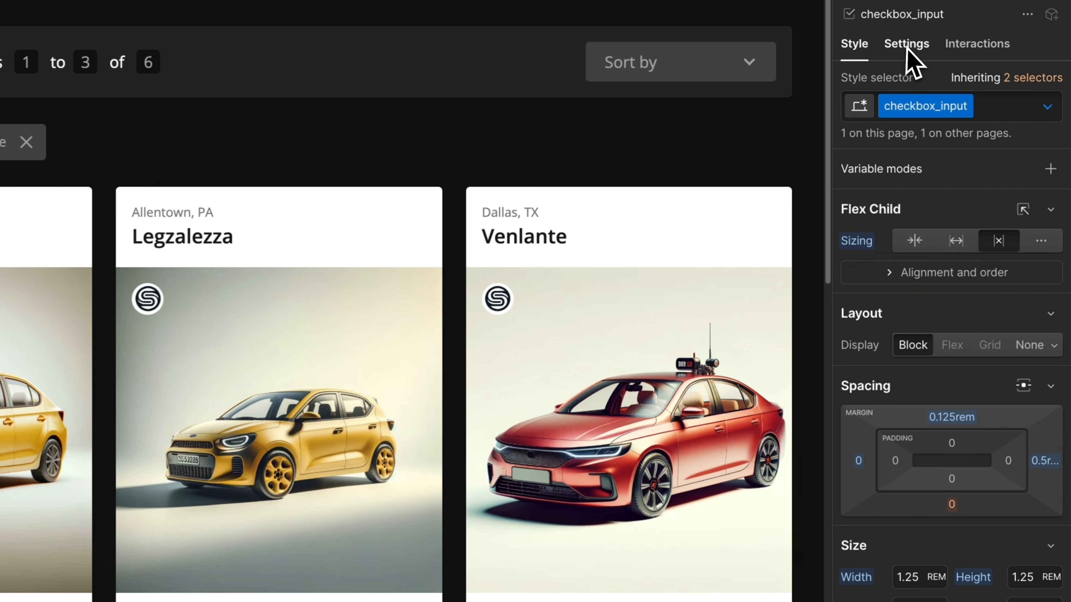
left_click(966, 52)
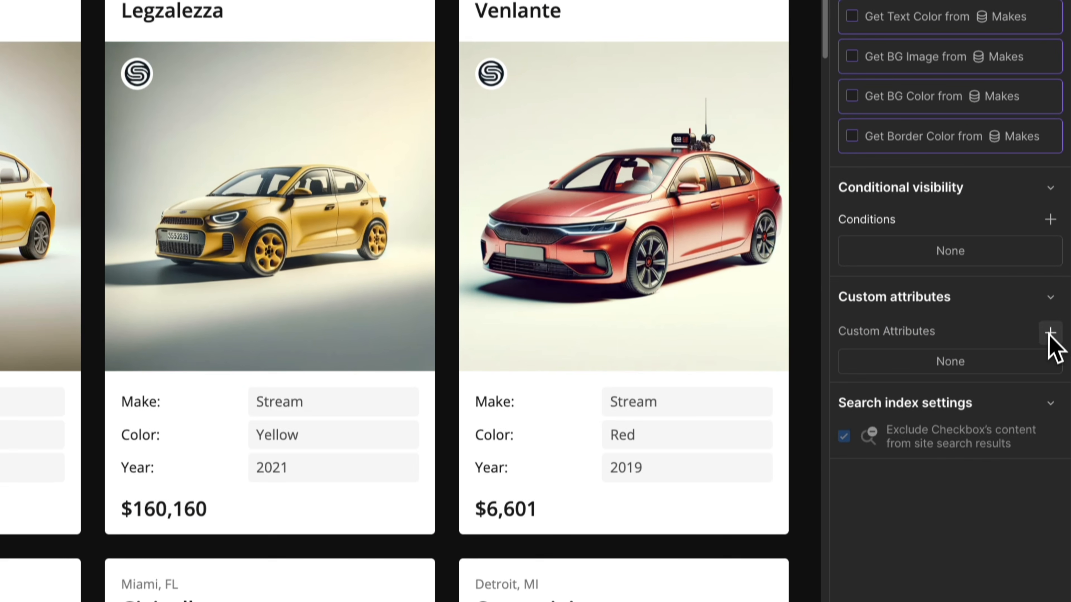
left_click(1050, 561)
type("fs-list-field")
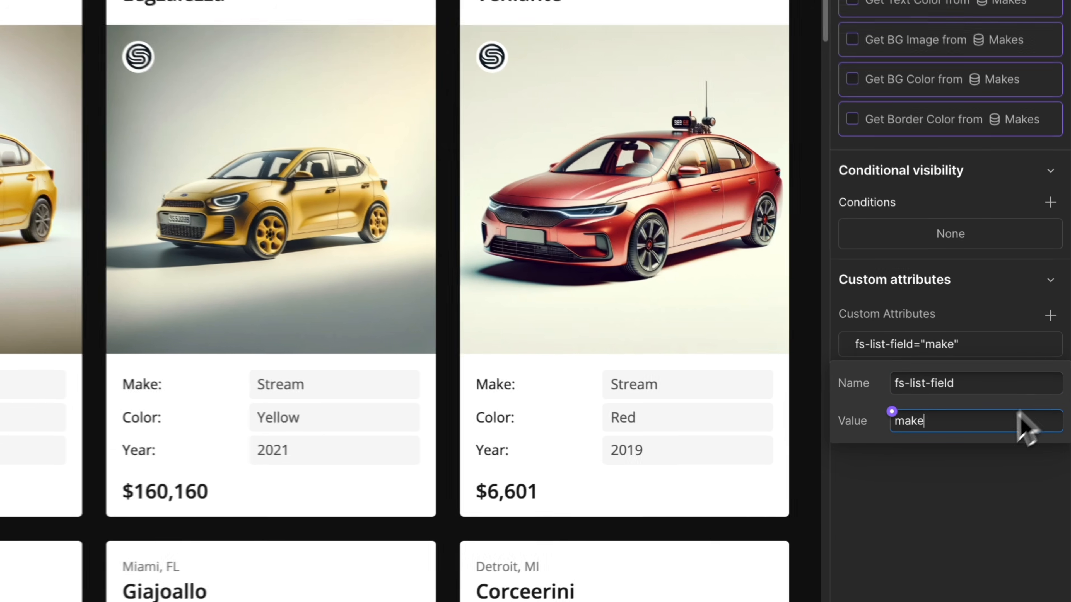
left_click(991, 488)
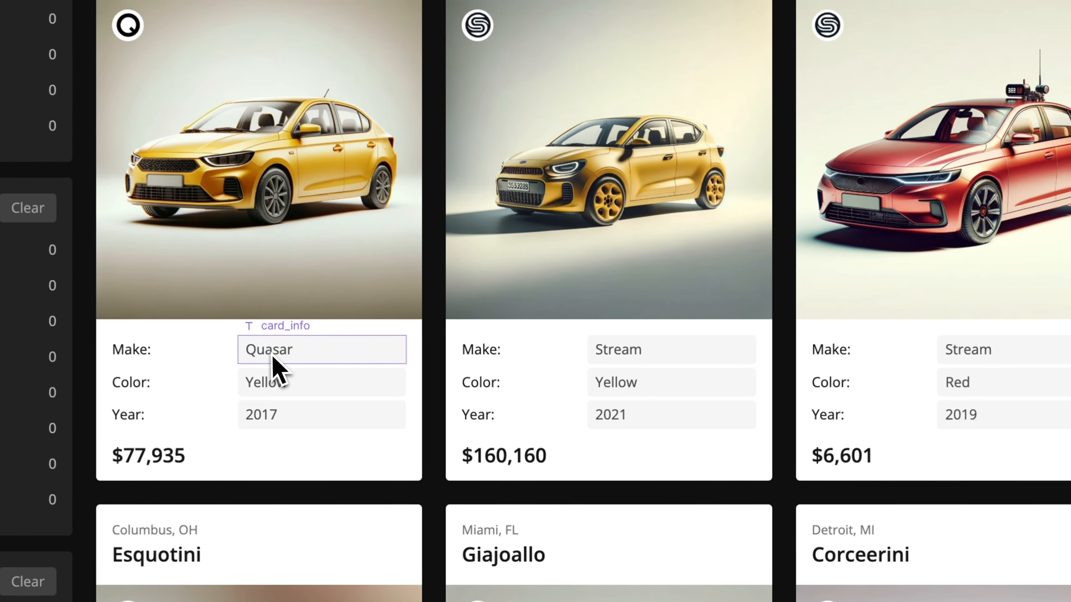
Add the custom attribute fs-list-field with value make to the make text in the car card
left_click(287, 363)
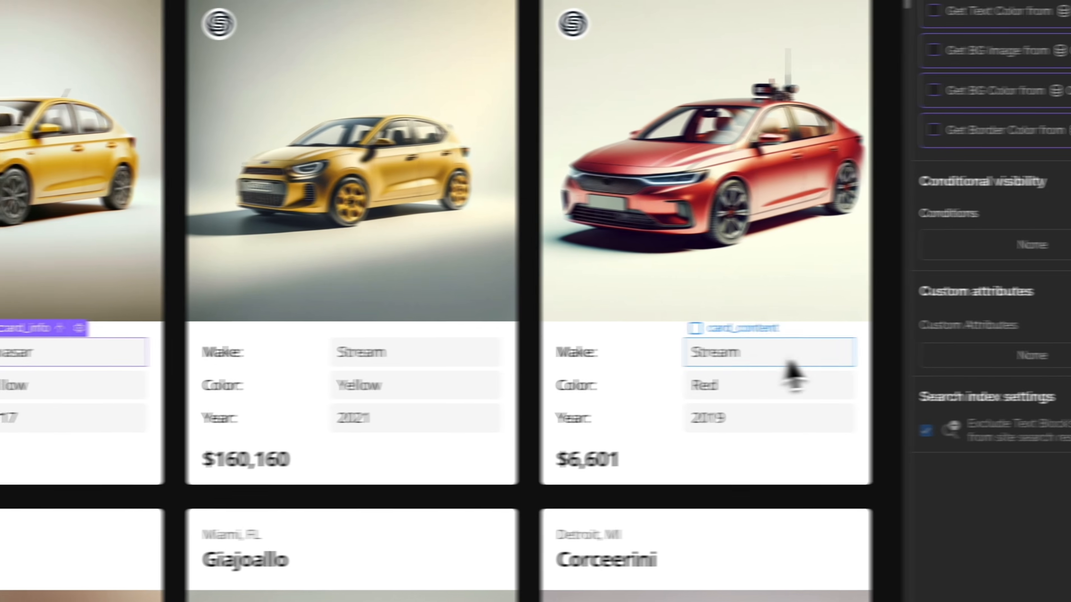
left_click(1052, 313)
type("fs-list-field")
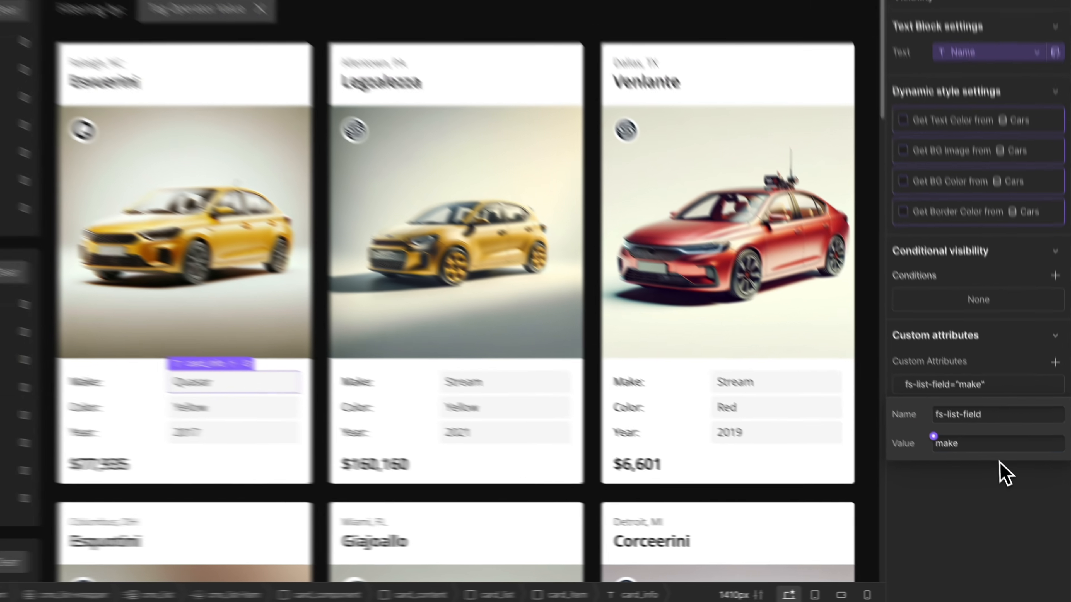
left_click(976, 428)
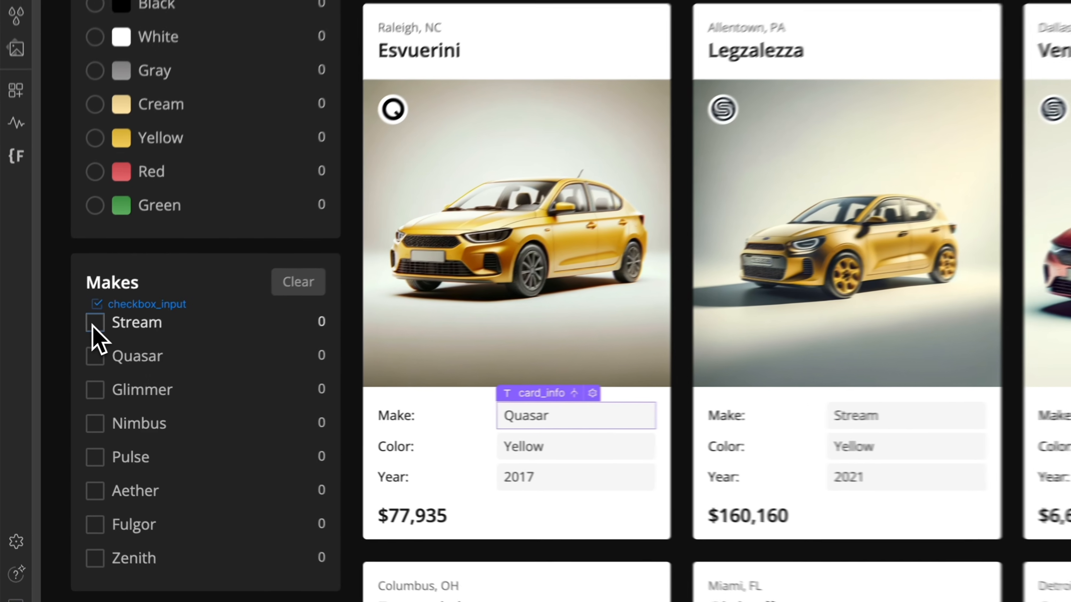
Add a second custom attribute, fs-list-value, to the Makes checkbox and bind its value to the Makes collection's Name field
left_click(63, 359)
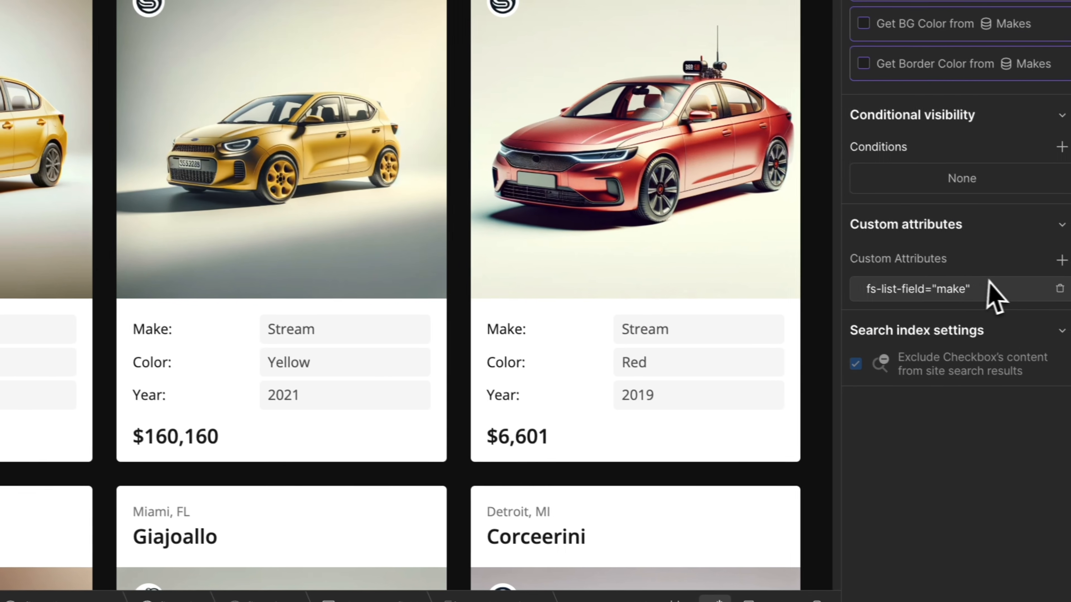
left_click(1062, 260)
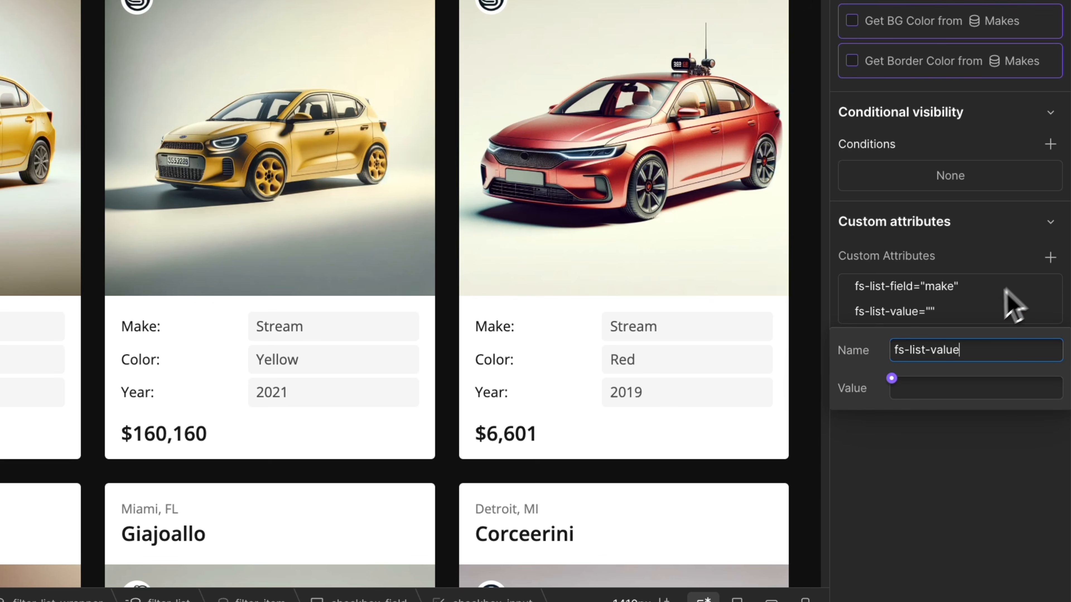
left_click(891, 379)
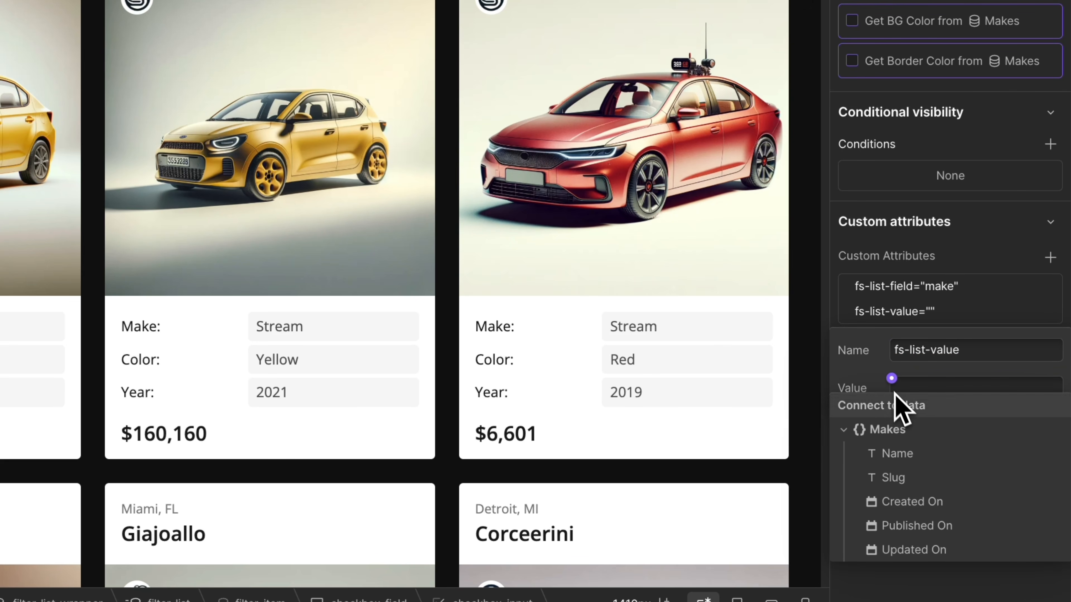
left_click(908, 458)
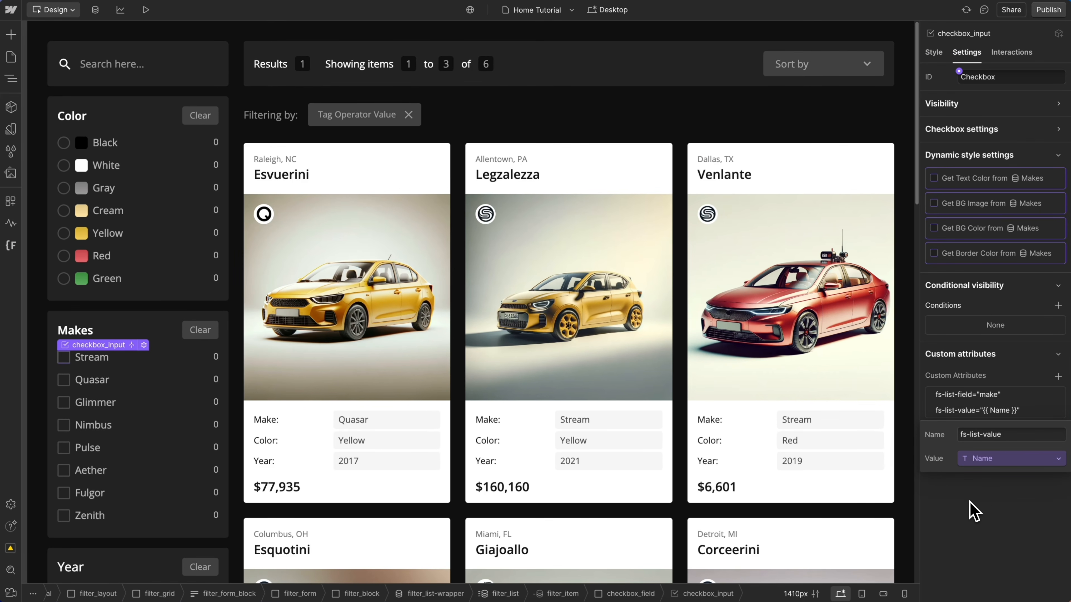
left_click(977, 495)
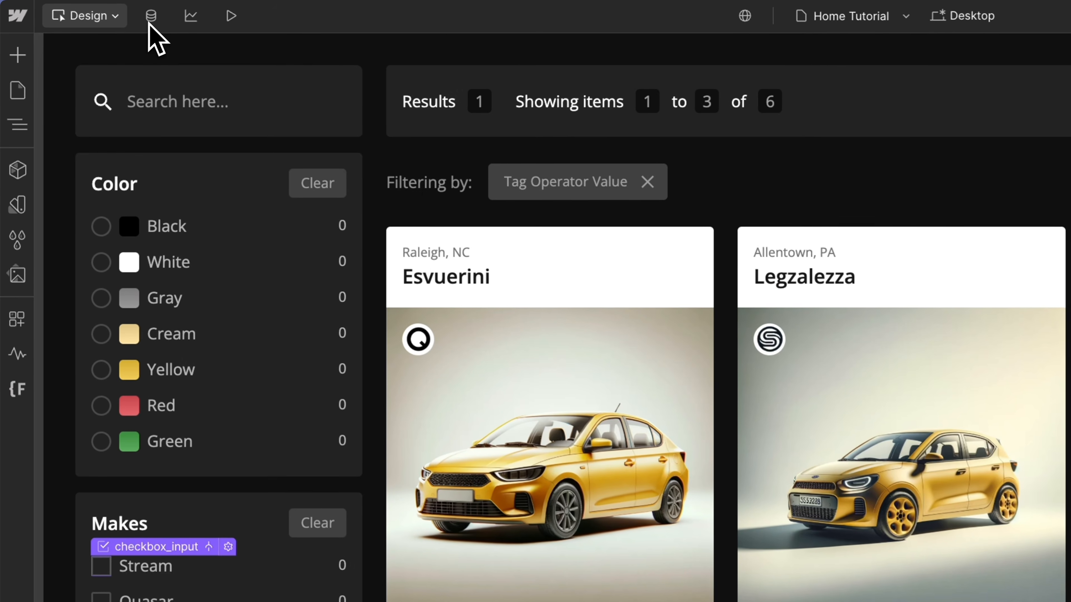
Review the Makes collection in the CMS and the Car Make reference field in the Cars collection settings
left_click(95, 9)
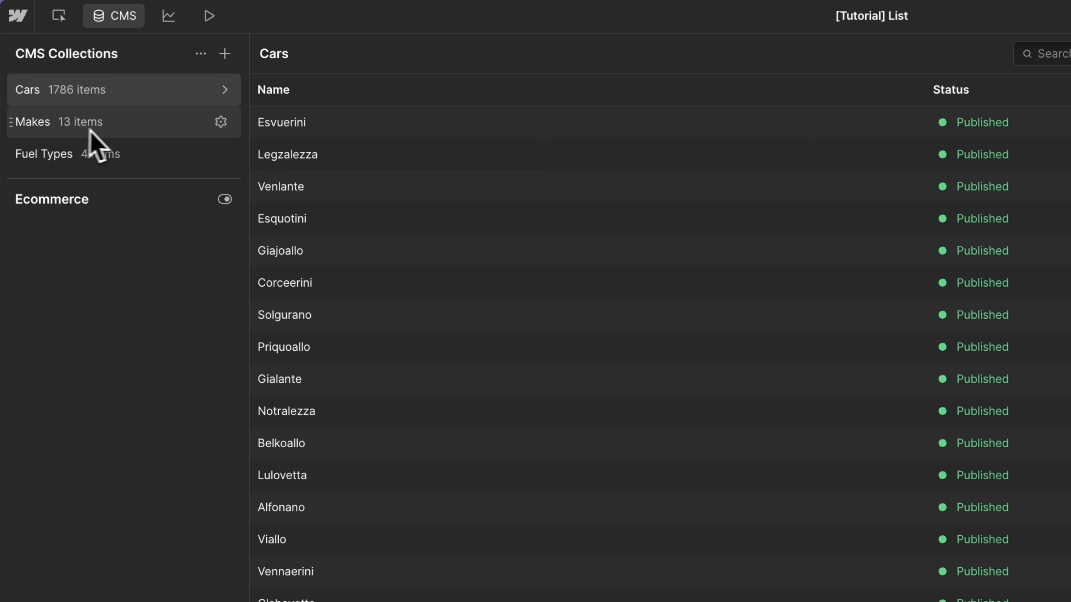
left_click(136, 129)
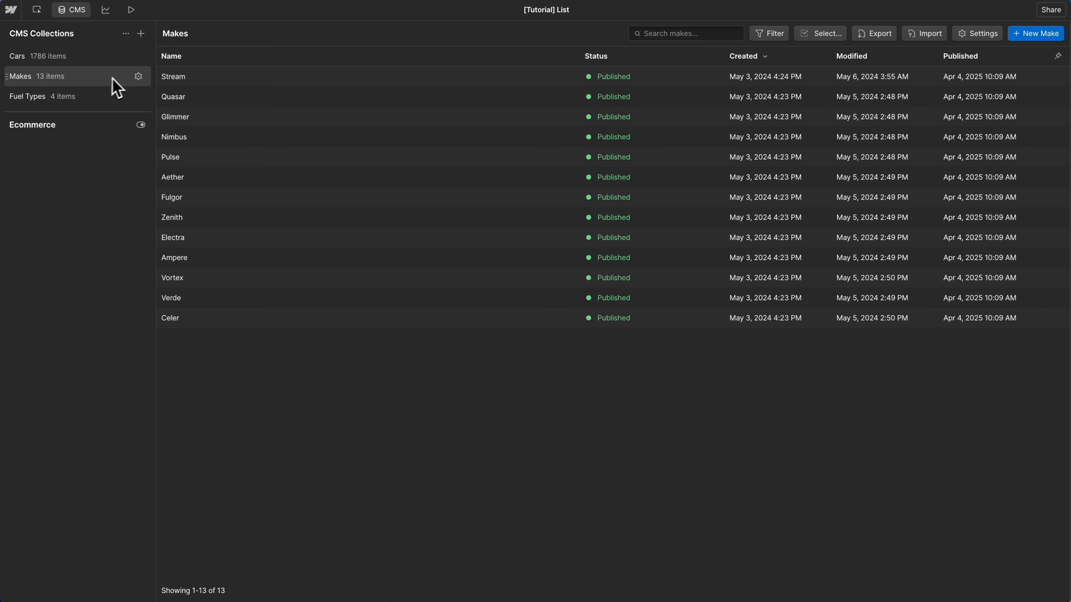
left_click(138, 56)
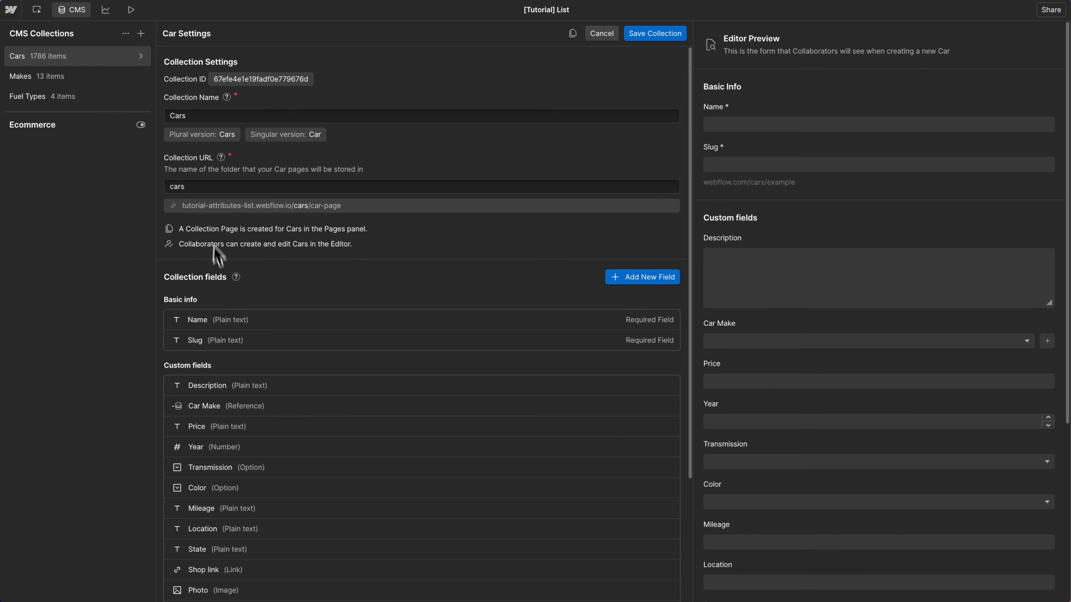
left_click(218, 405)
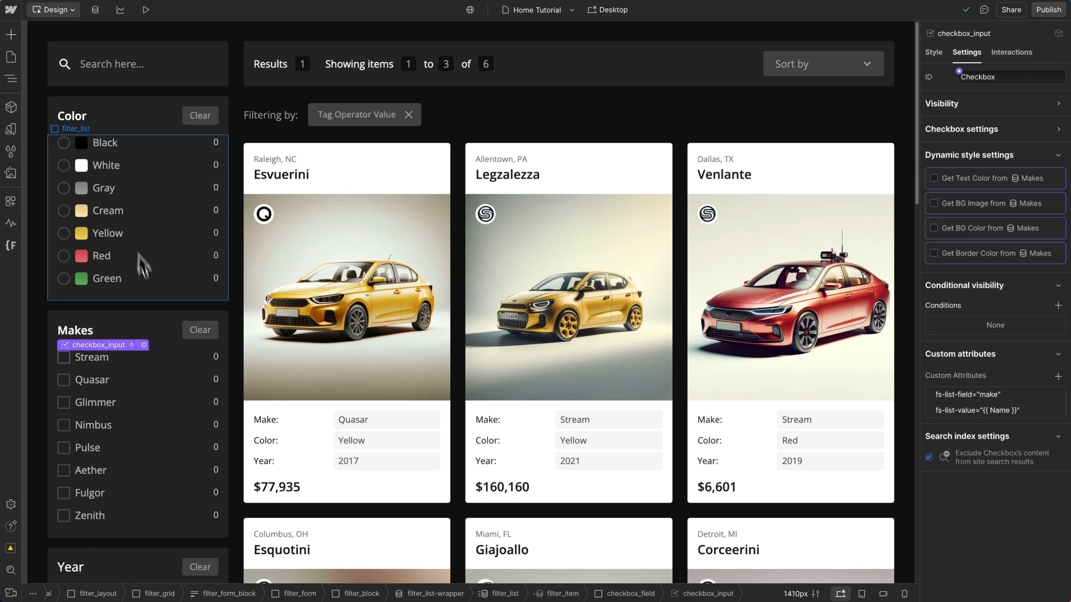
Give the Year filter's select field a custom attribute named fs-list-field with the value year
scroll(158, 316, "down", 5)
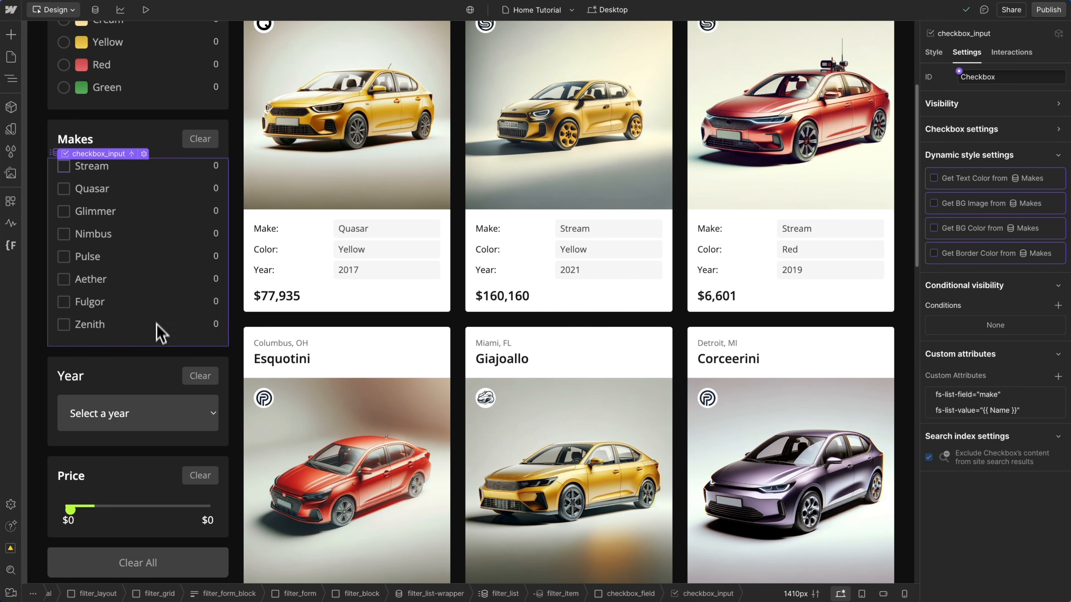
left_click(148, 417)
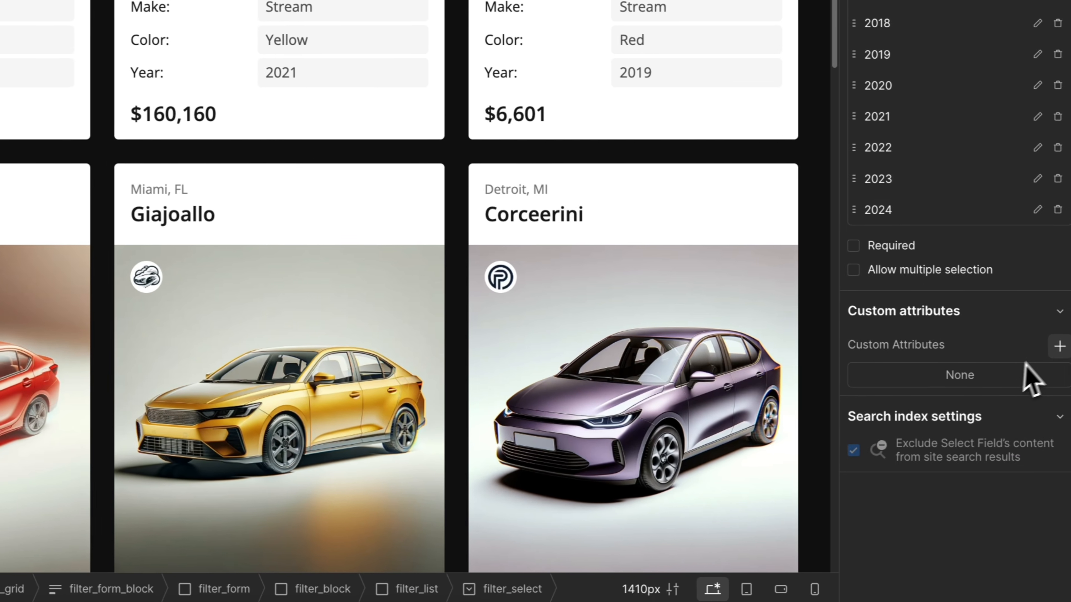
left_click(1056, 347)
type("fs-list-field")
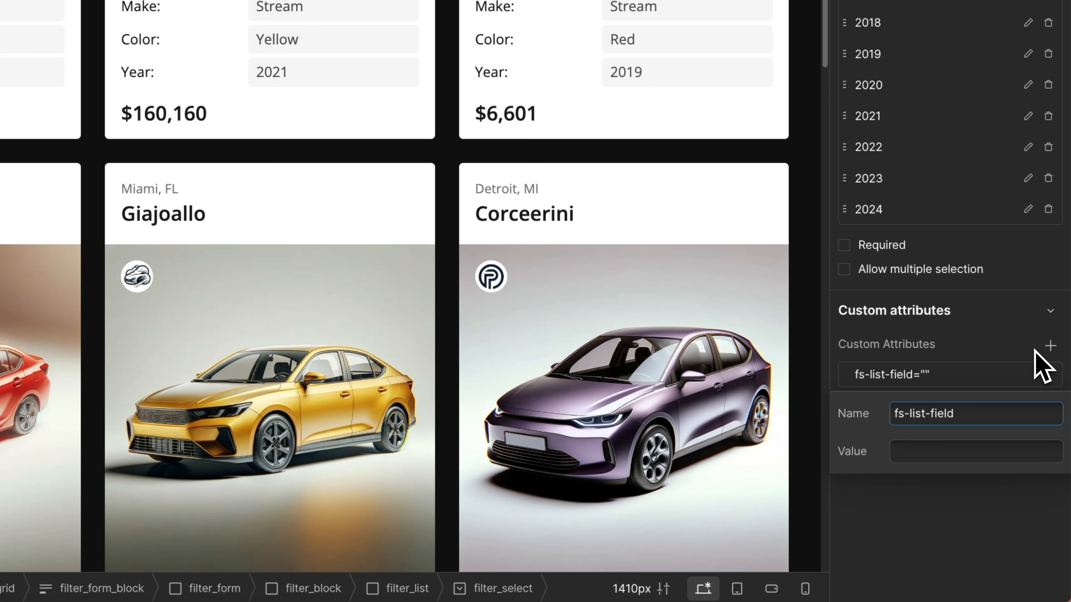
left_click(994, 446)
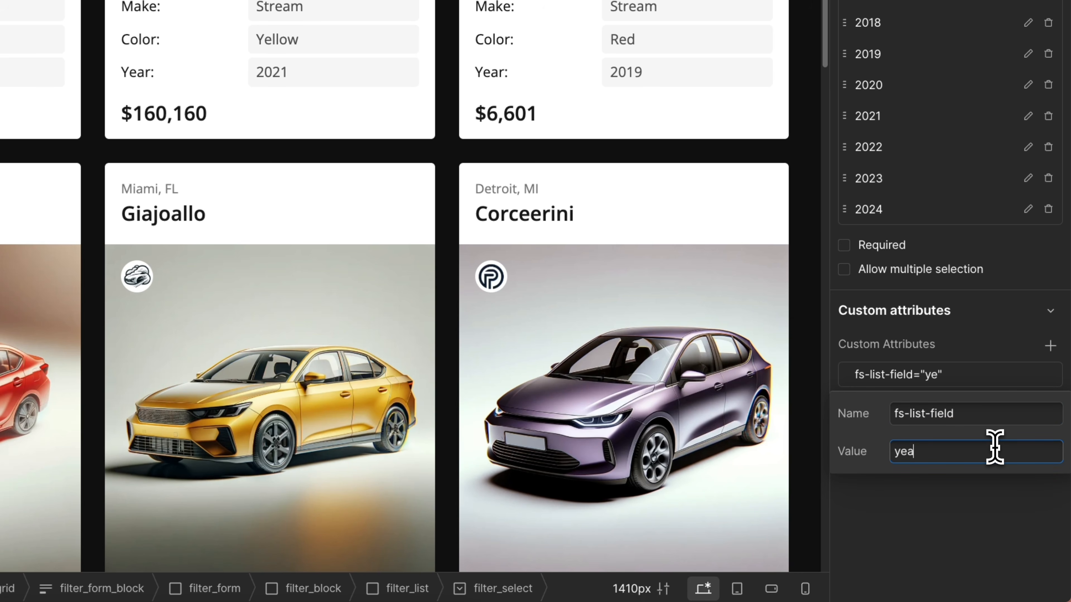
left_click(981, 479)
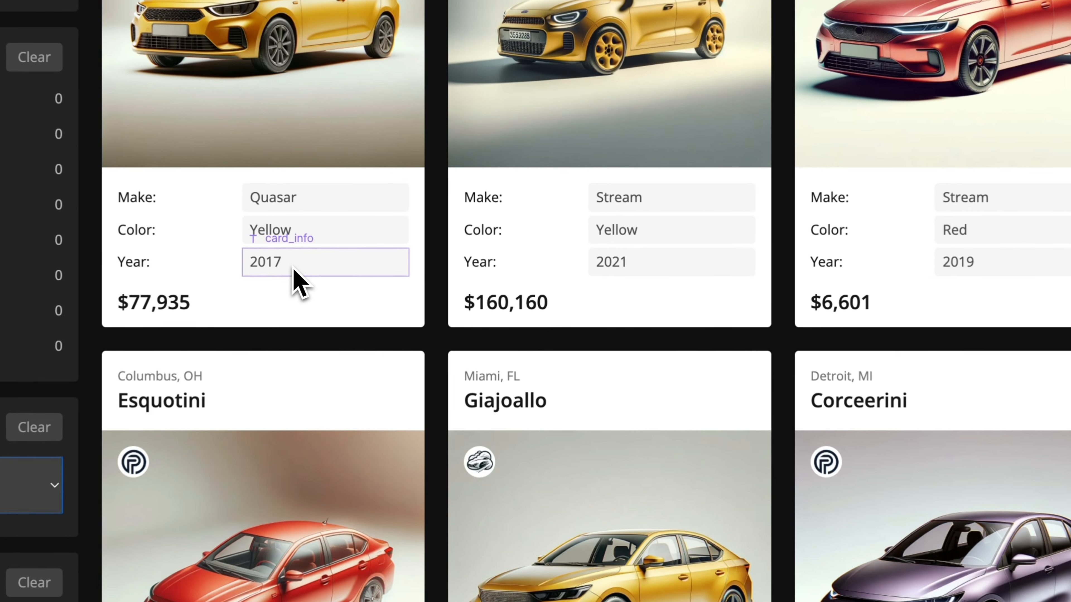
Add the custom attribute fs-list-field with value year to the year text in the car card
left_click(364, 274)
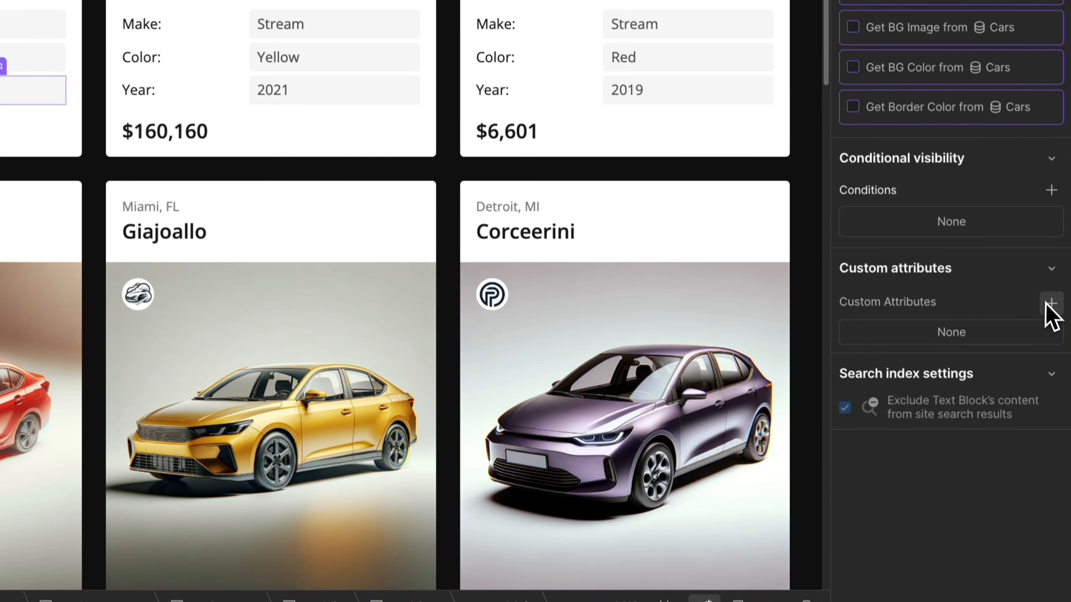
left_click(1049, 295)
type("fs-")
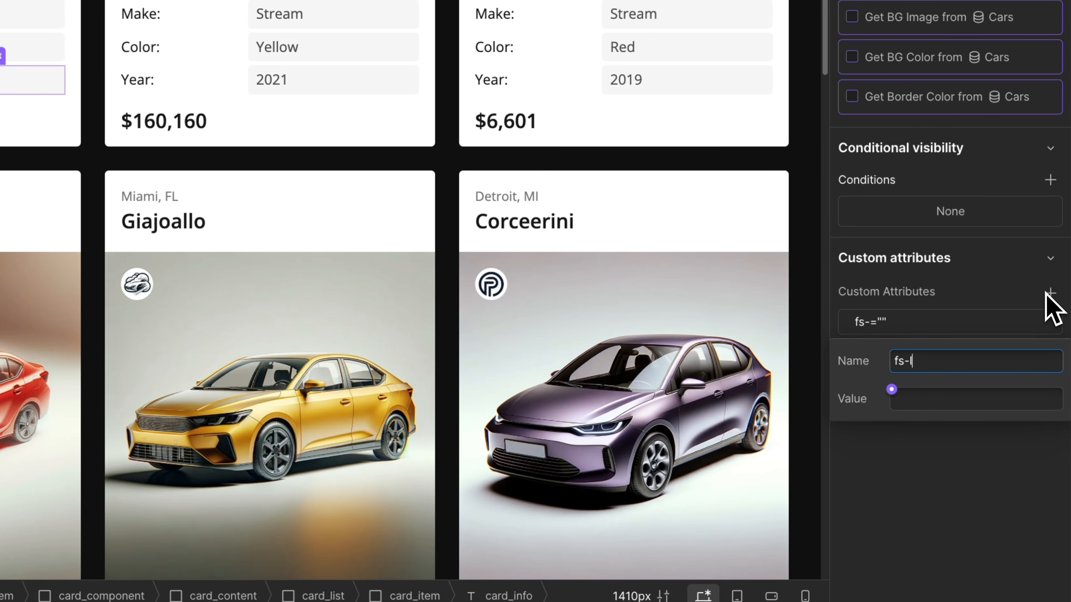
left_click(996, 398)
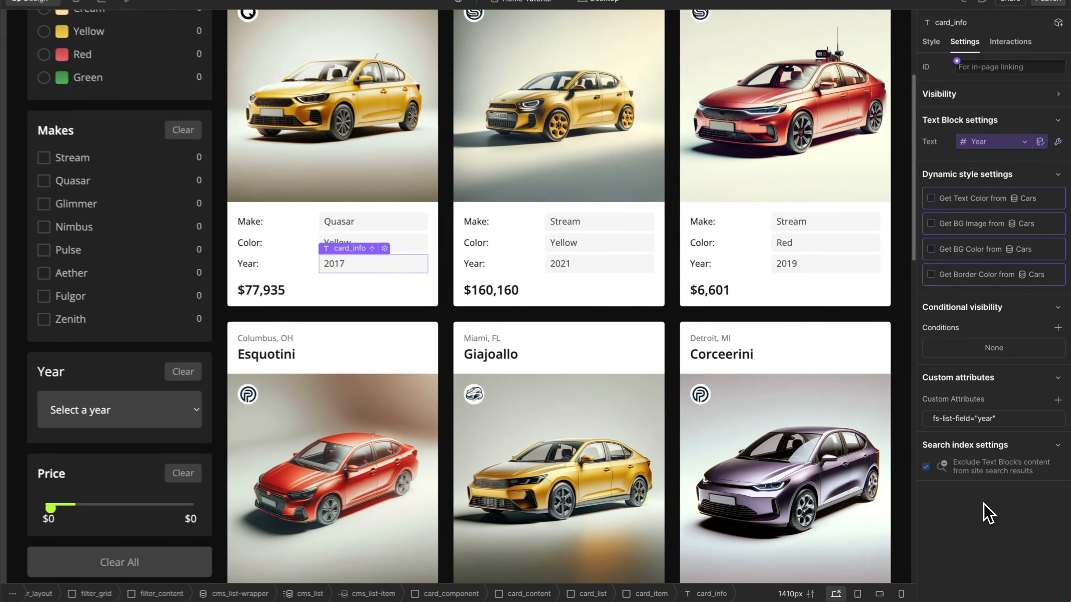
Publish the project to the staging domain and open the published site
left_click(1028, 21)
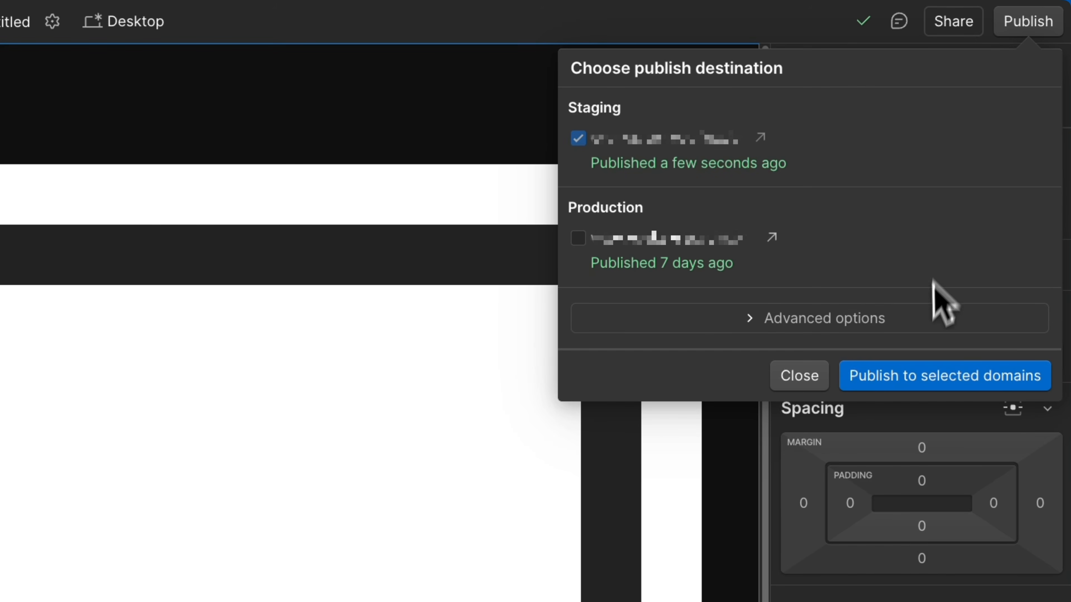
left_click(923, 376)
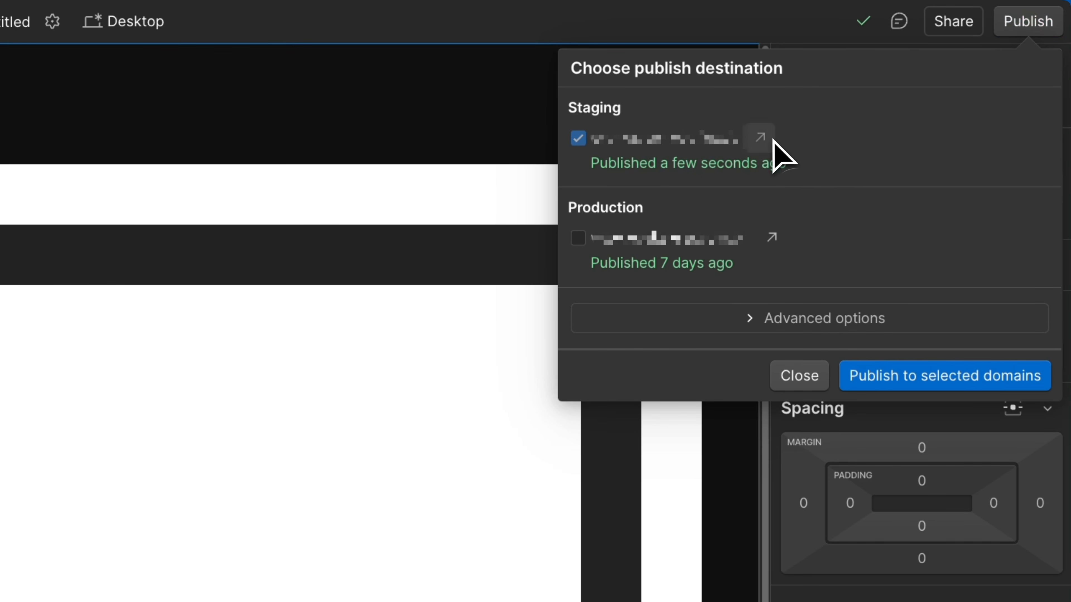
left_click(761, 138)
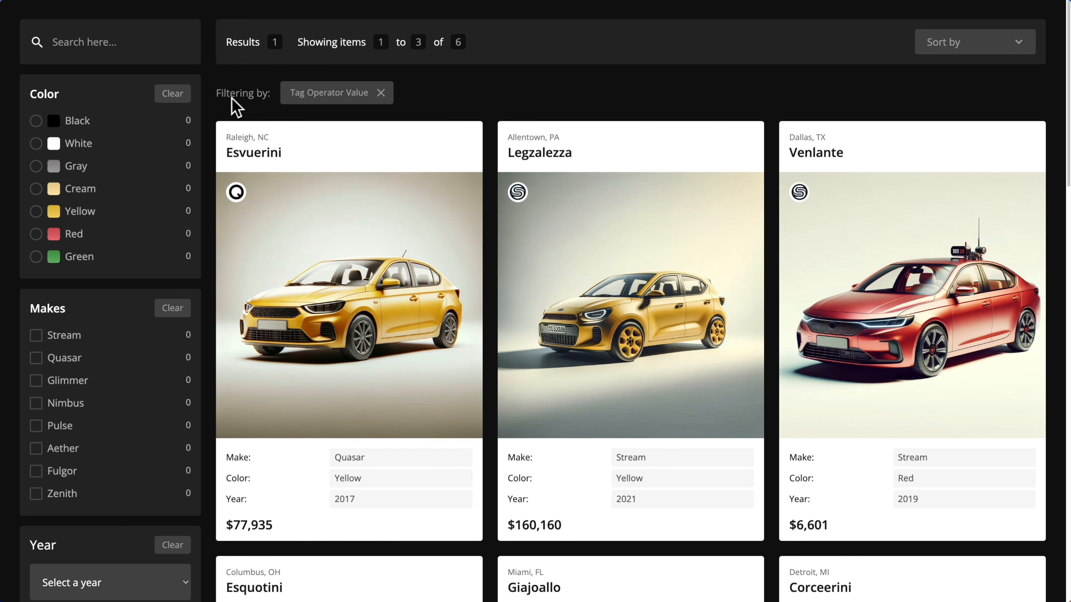
Filter the published car list by the color Yellow and the makes Stream and Quasar
left_click(59, 215)
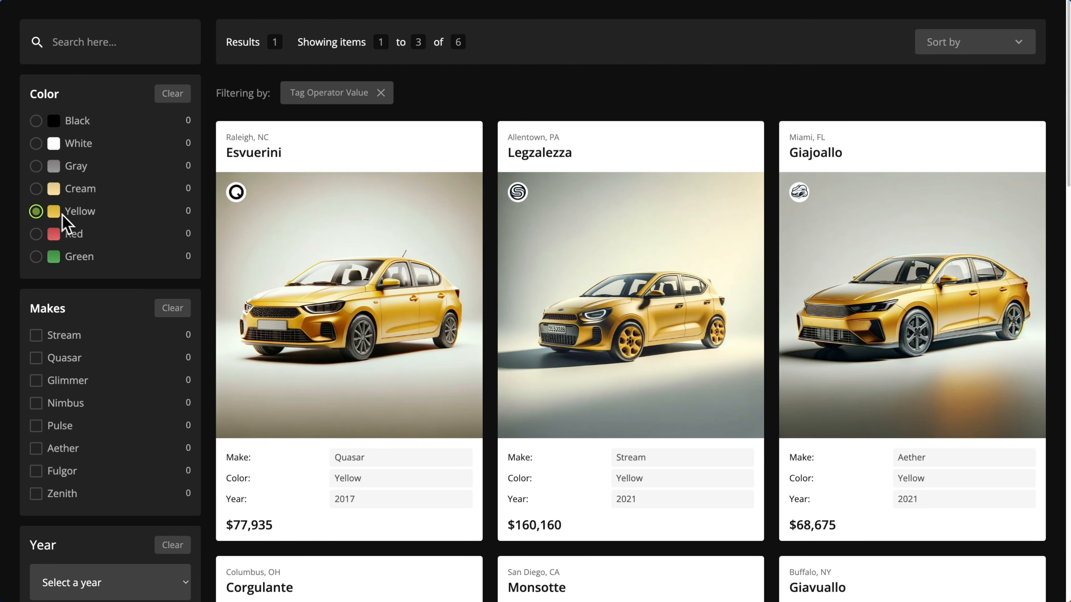
left_click(63, 337)
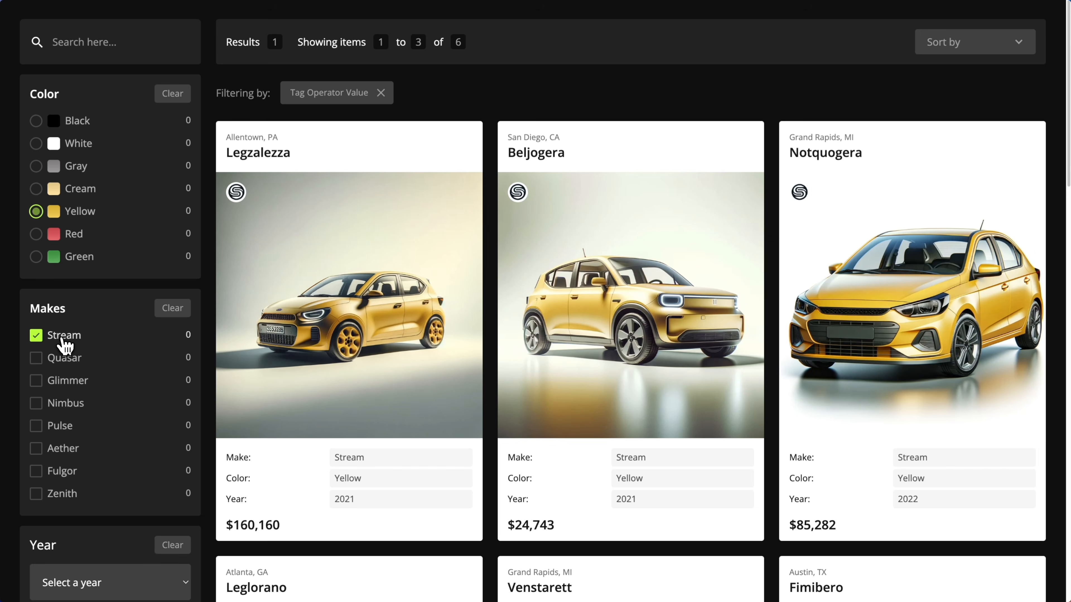
left_click(63, 360)
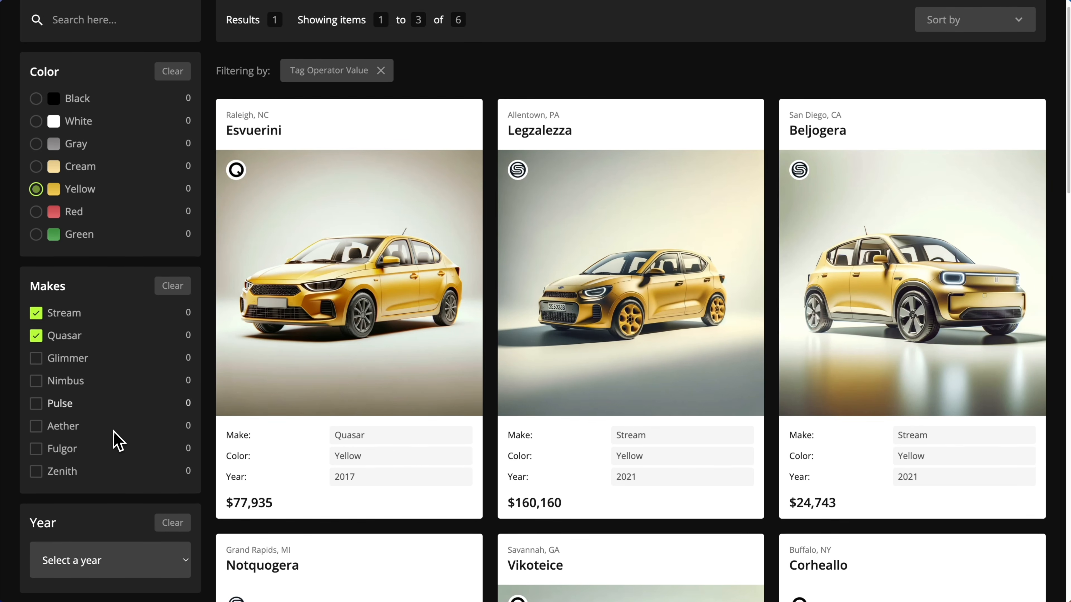
Narrow the published car list to the year 2019 and look through the matching cards
scroll(114, 438, "down", 4)
left_click(120, 417)
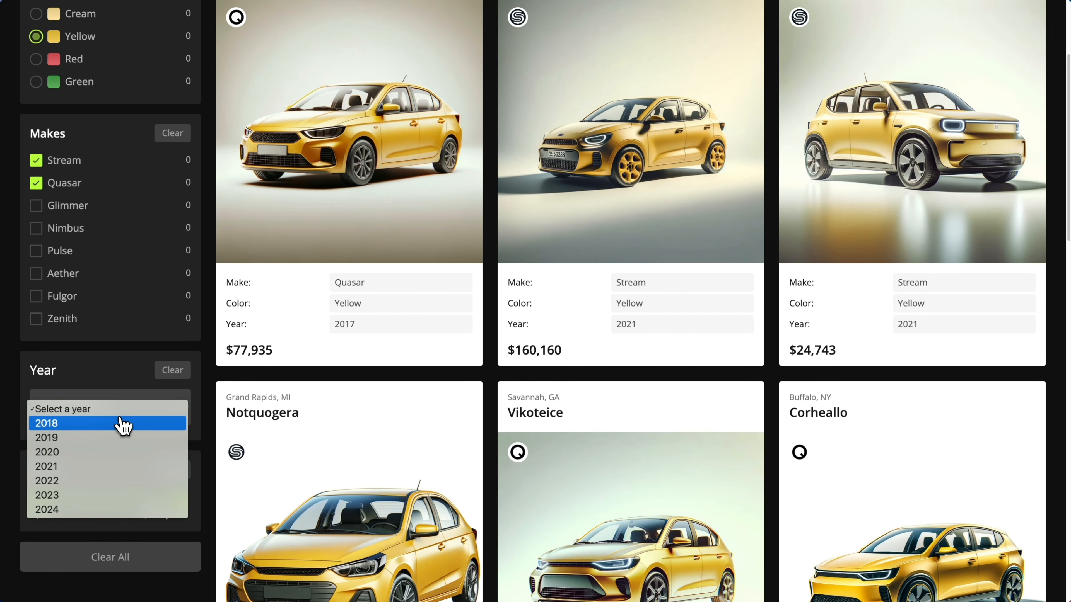
left_click(120, 439)
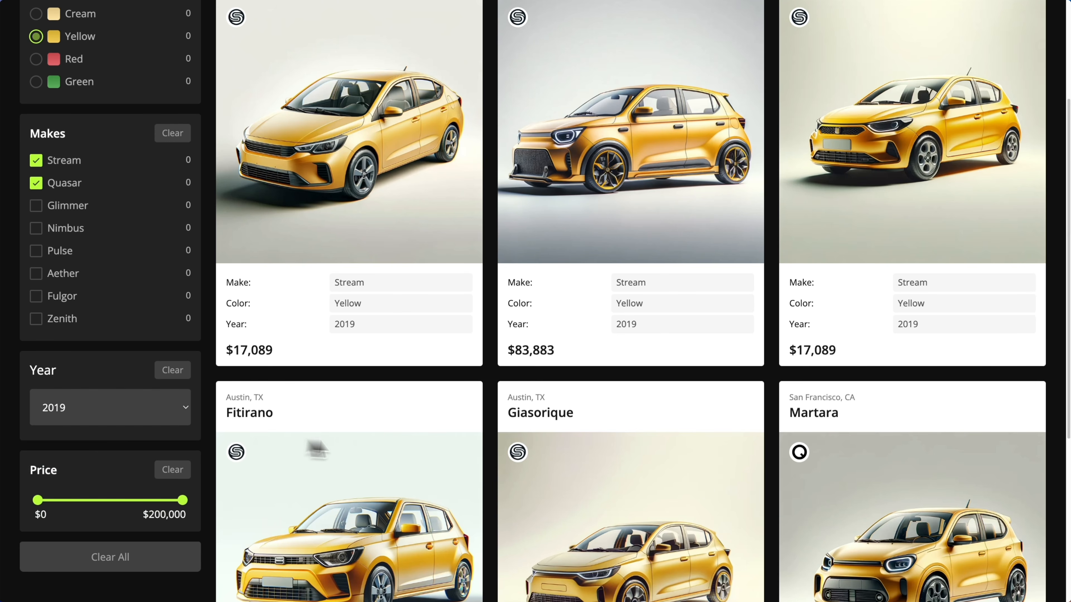
scroll(540, 477, "down", 7)
scroll(535, 468, "up", 3)
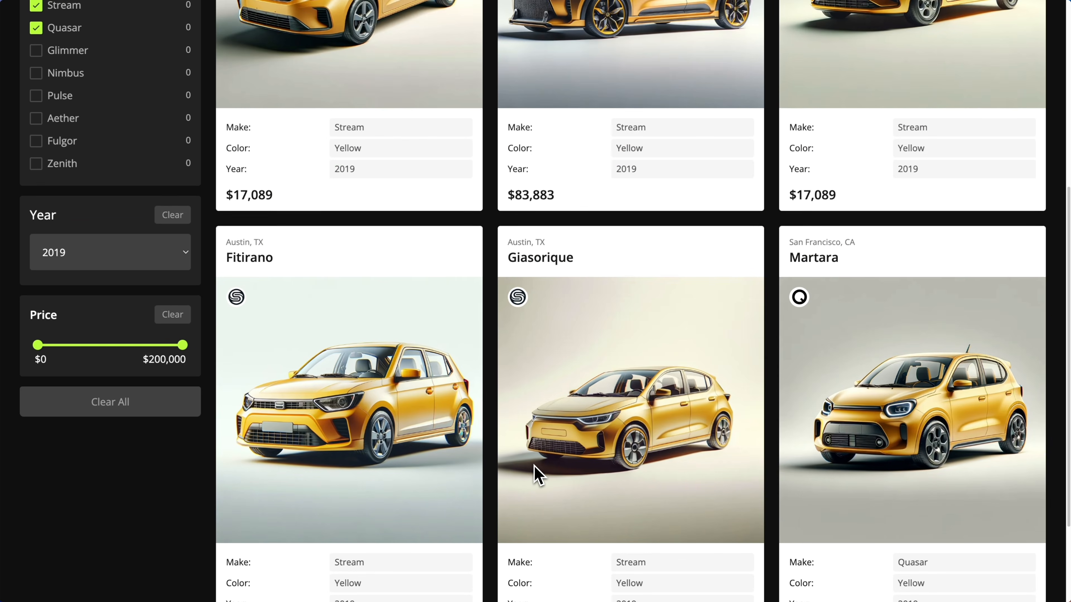
scroll(537, 474, "up", 8)
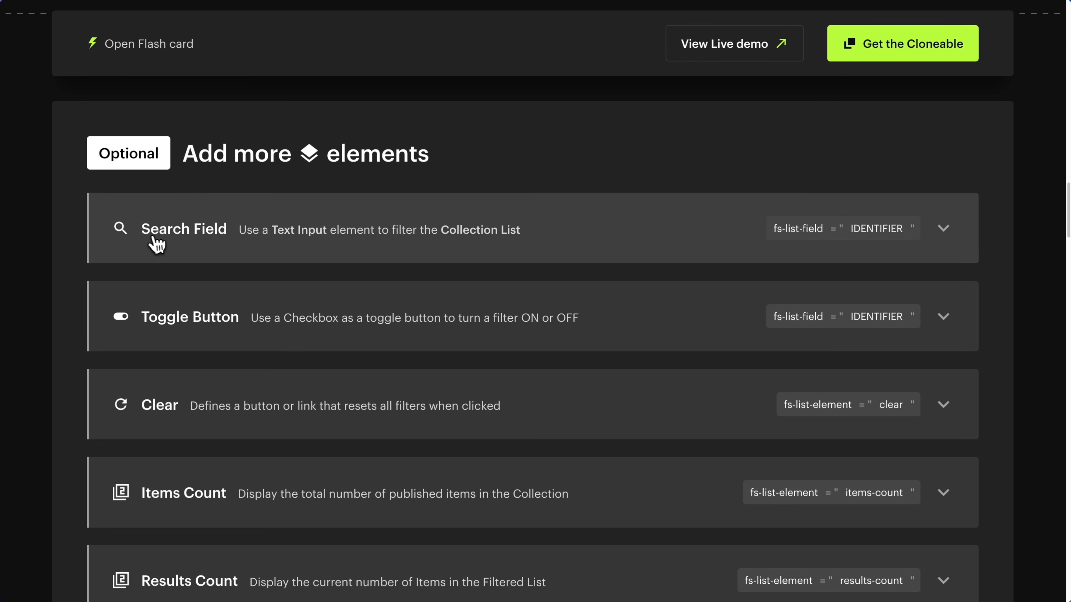
Copy the Search Field attribute name from the Finsweet docs and add fs-list-field with value make to the search text field in Webflow
left_click(304, 252)
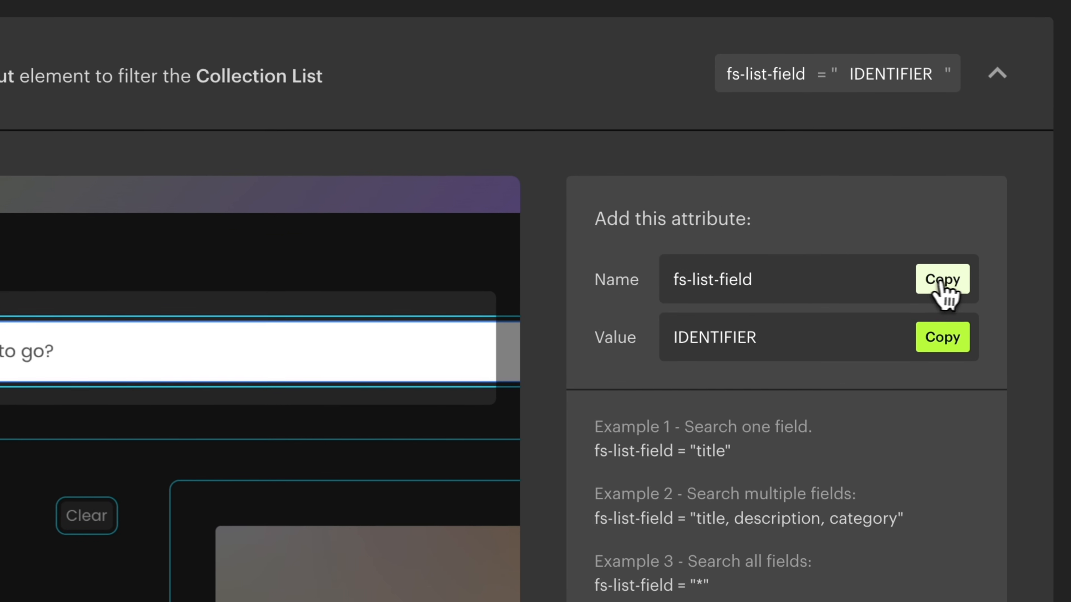
left_click(909, 358)
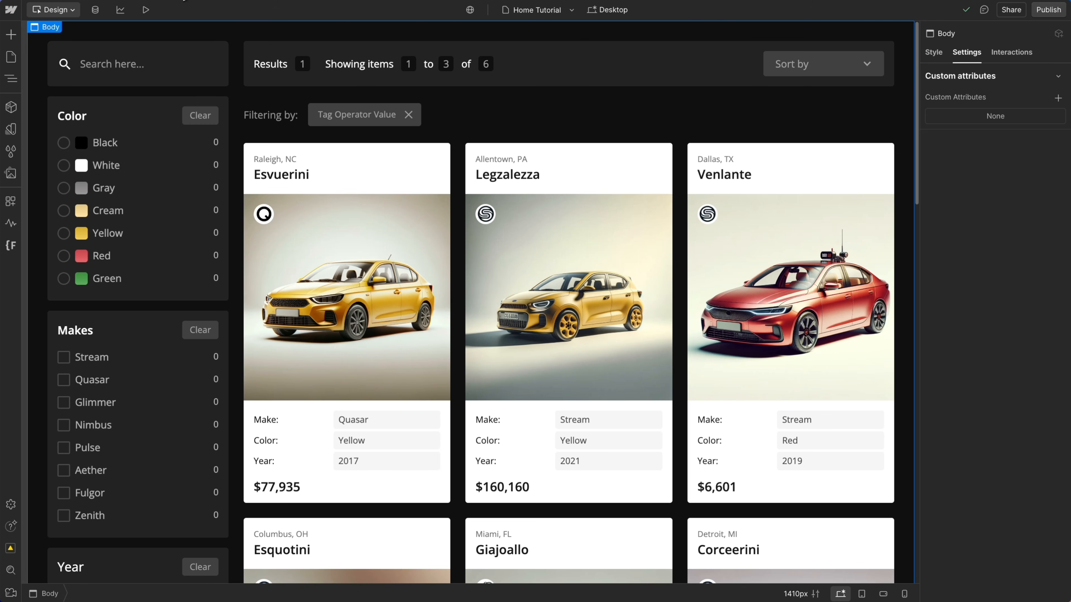
left_click(147, 82)
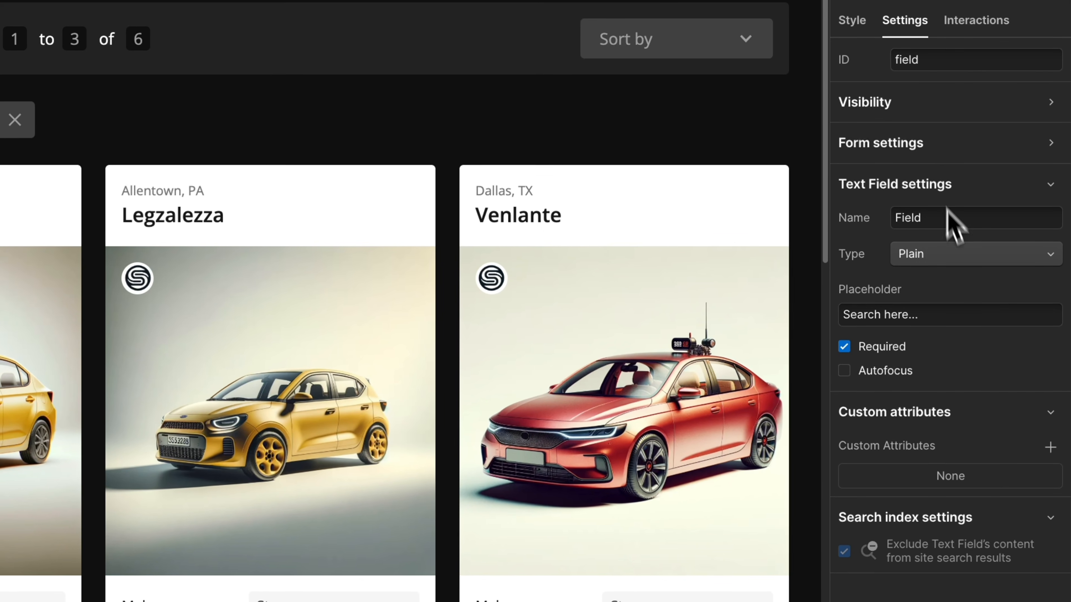
left_click(1050, 446)
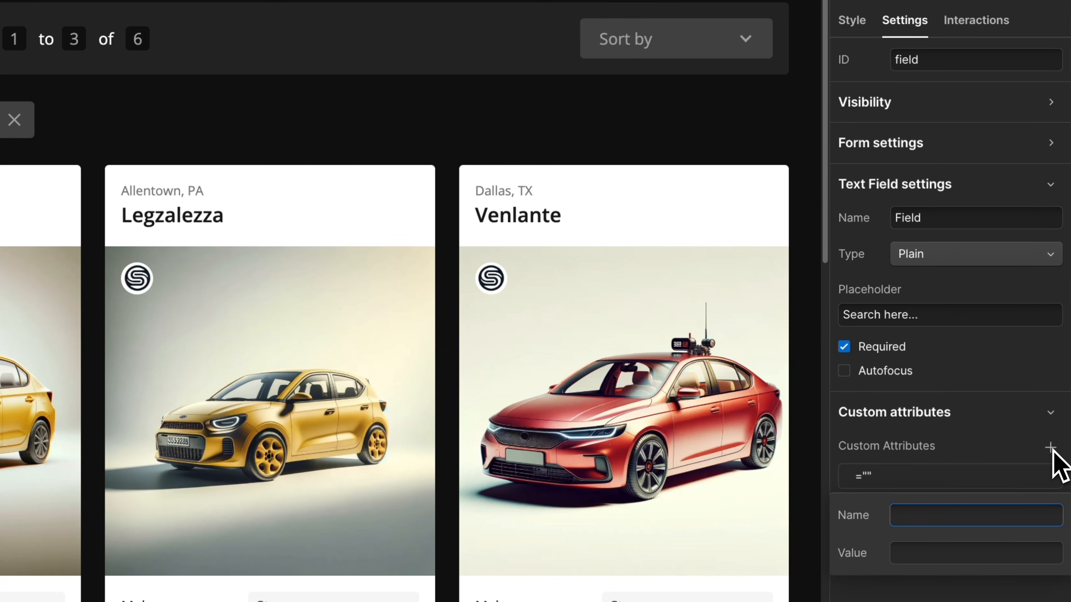
key("ctrl+v")
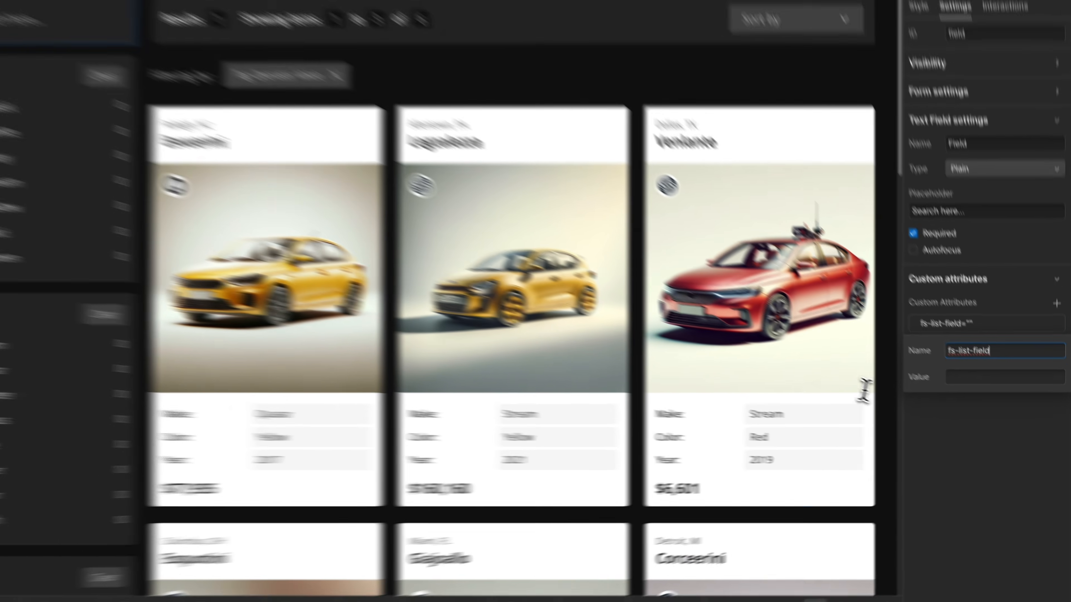
left_click(973, 387)
type("make")
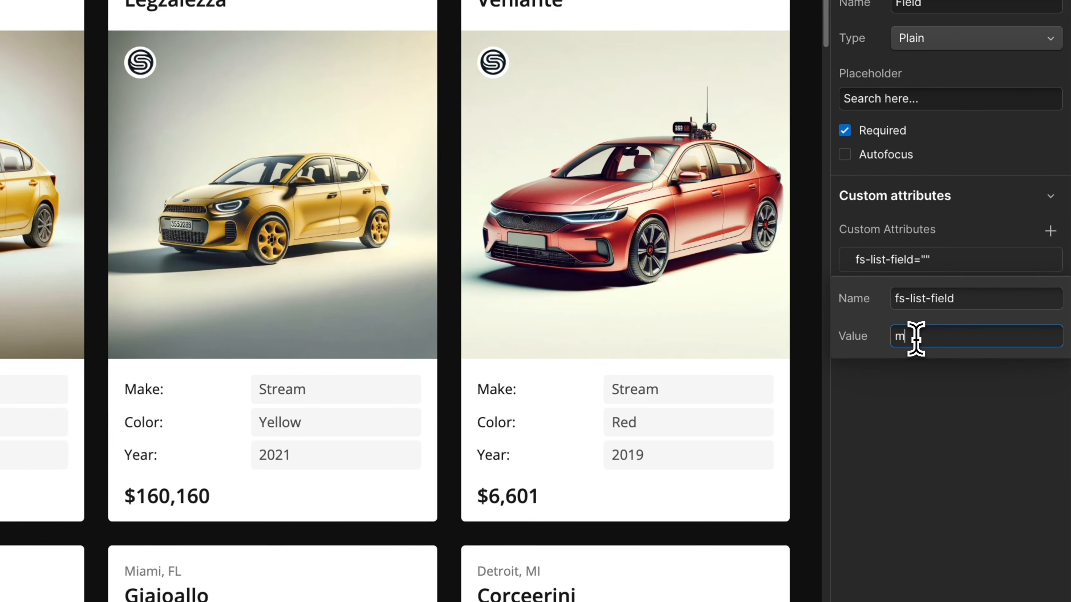
left_click(921, 411)
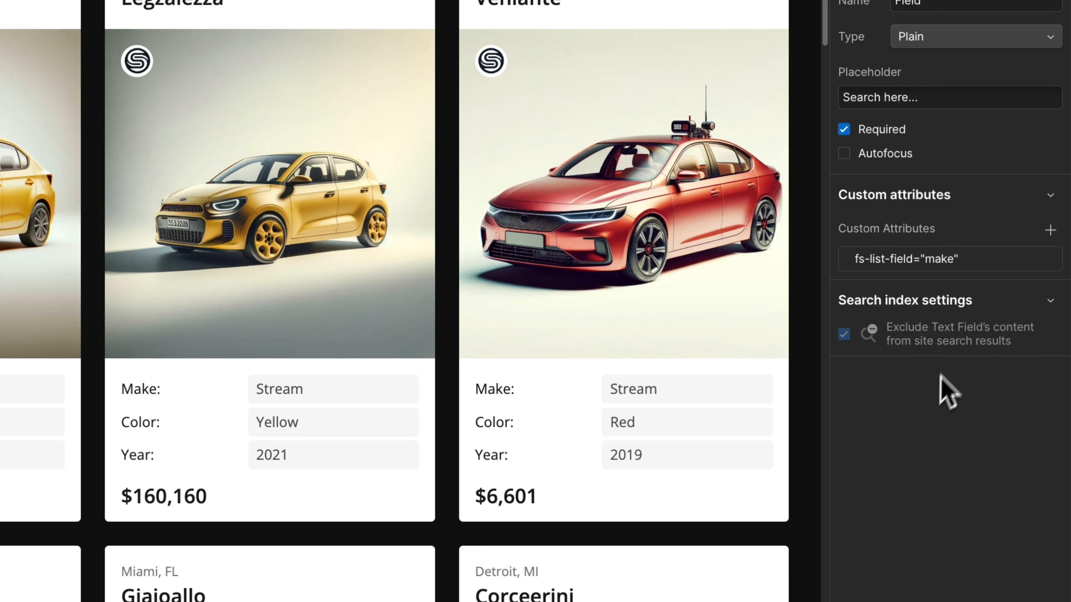
Change the search field's fs-list-field value to color, make
left_click(995, 263)
double_click(965, 337)
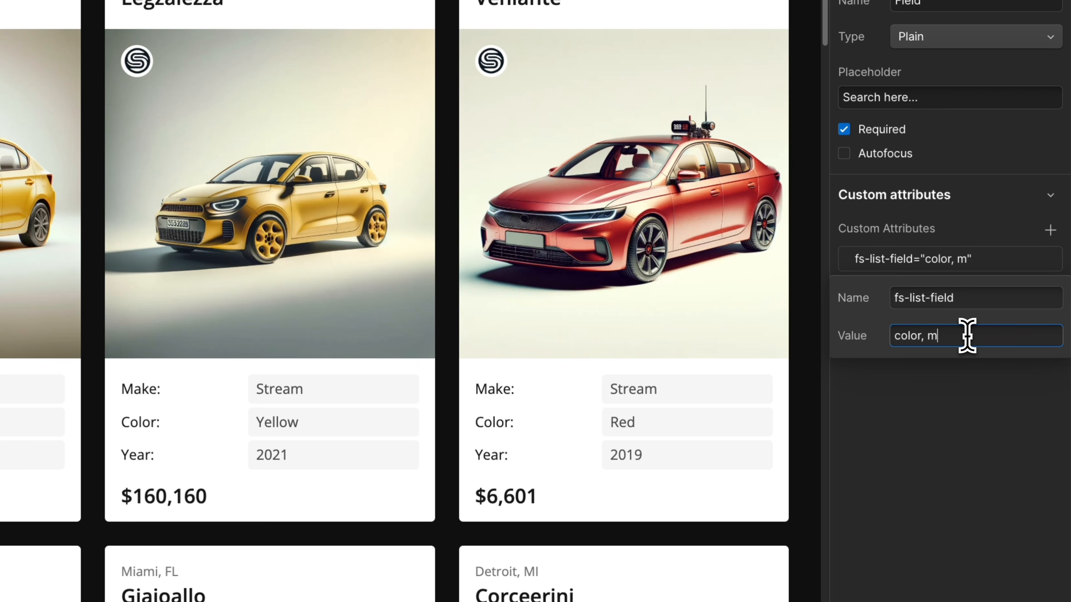
left_click(963, 407)
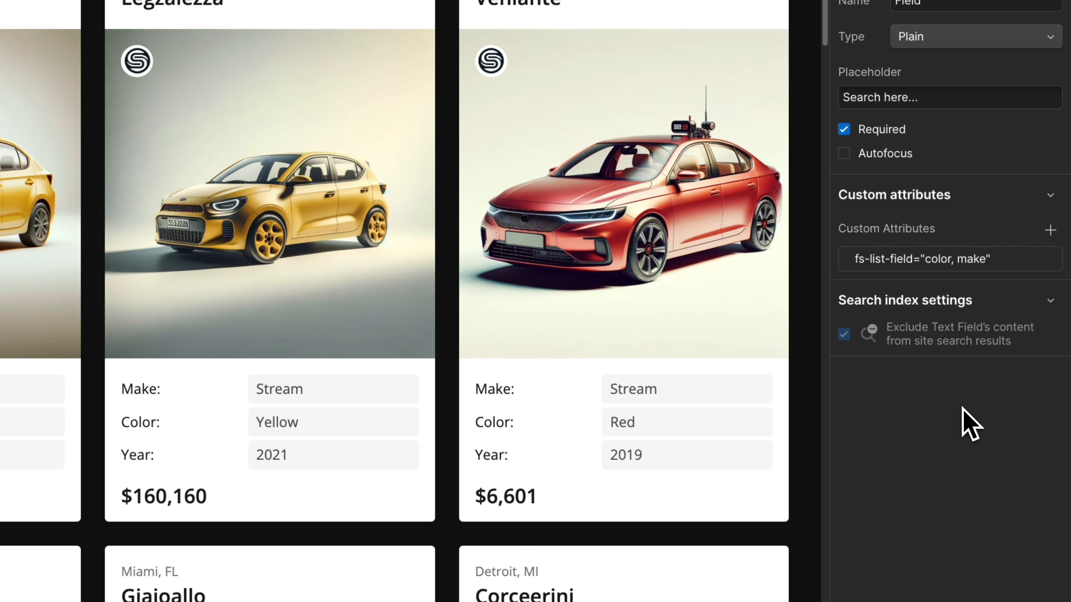
Set the search field's fs-list-field value to * so that it searches all fields
left_click(974, 266)
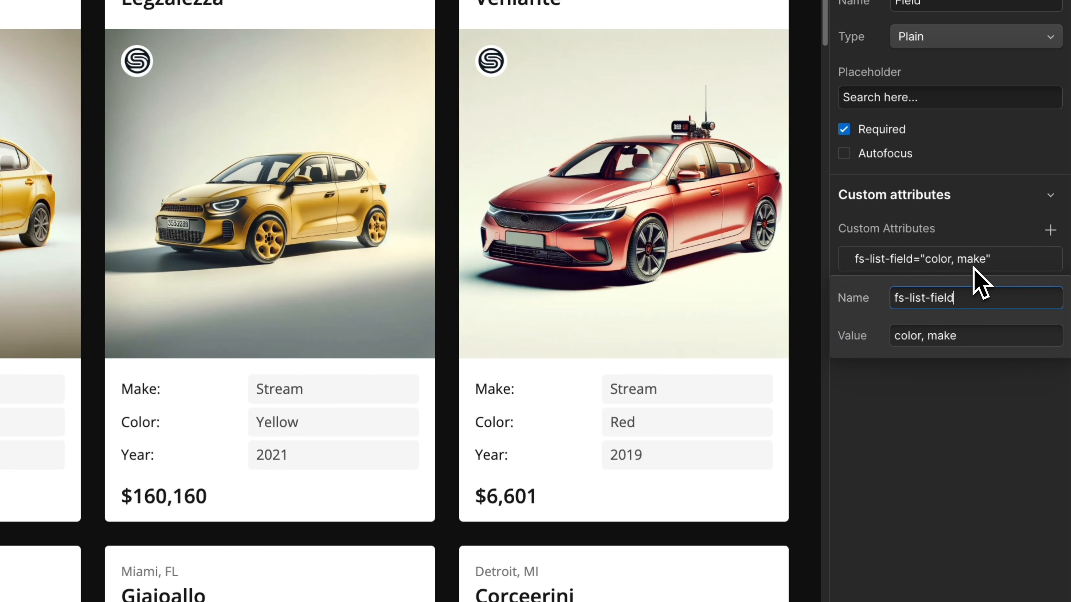
left_click(965, 334)
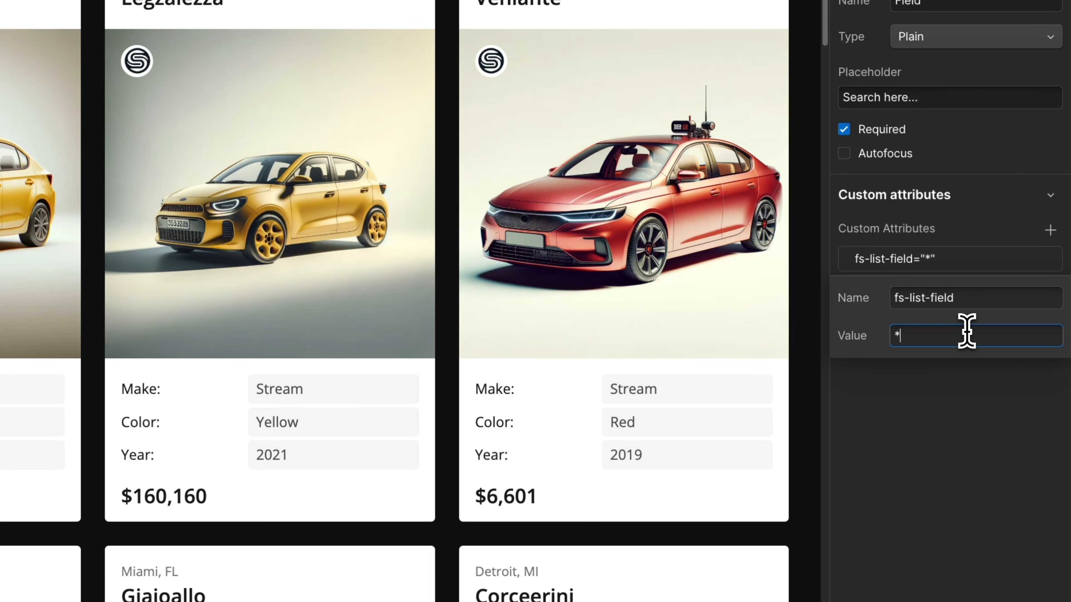
left_click(969, 384)
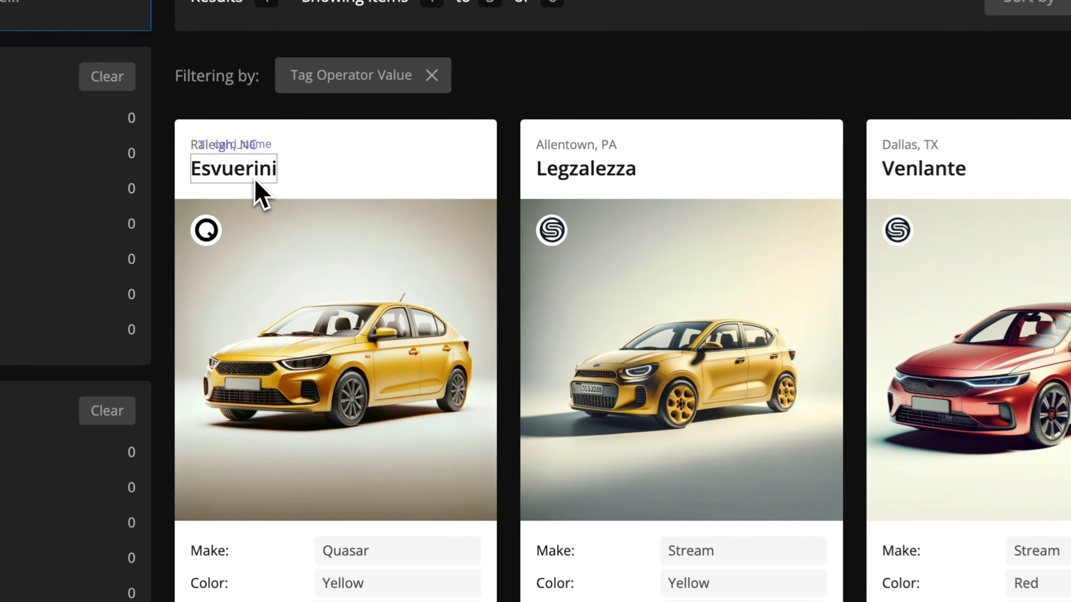
Add the custom attribute fs-list-field with value name to the car name text in the card
left_click(280, 180)
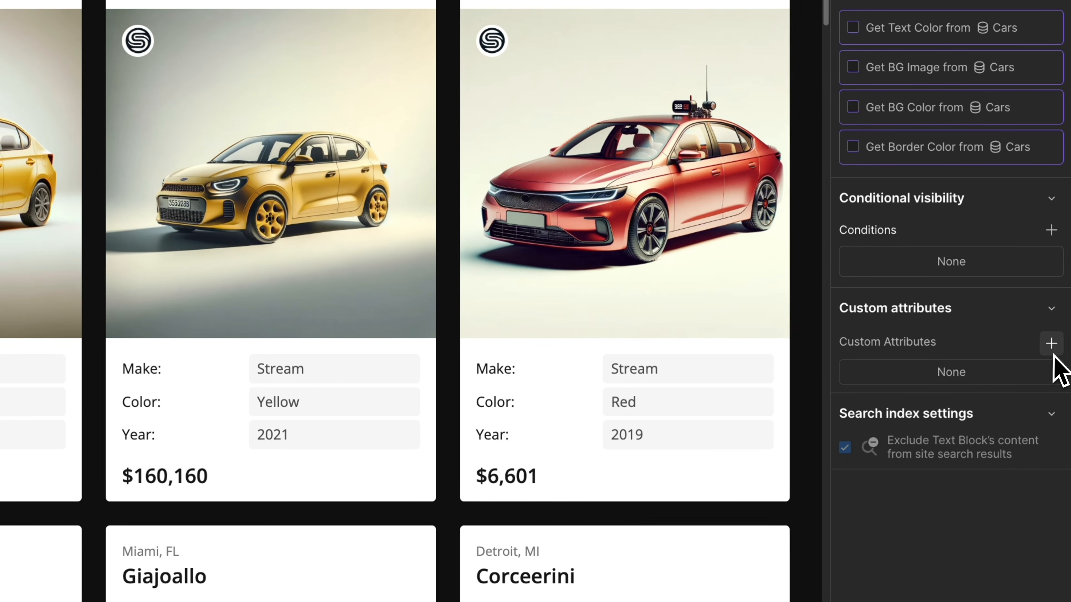
left_click(1051, 350)
type("fs-list-field")
key("Tab")
type("name")
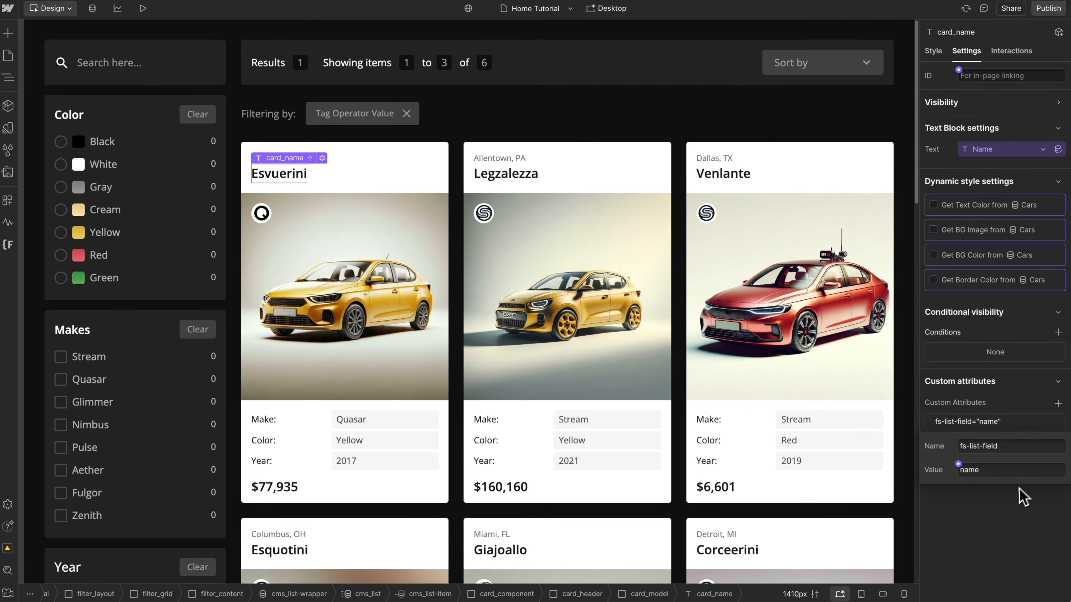
left_click(1024, 497)
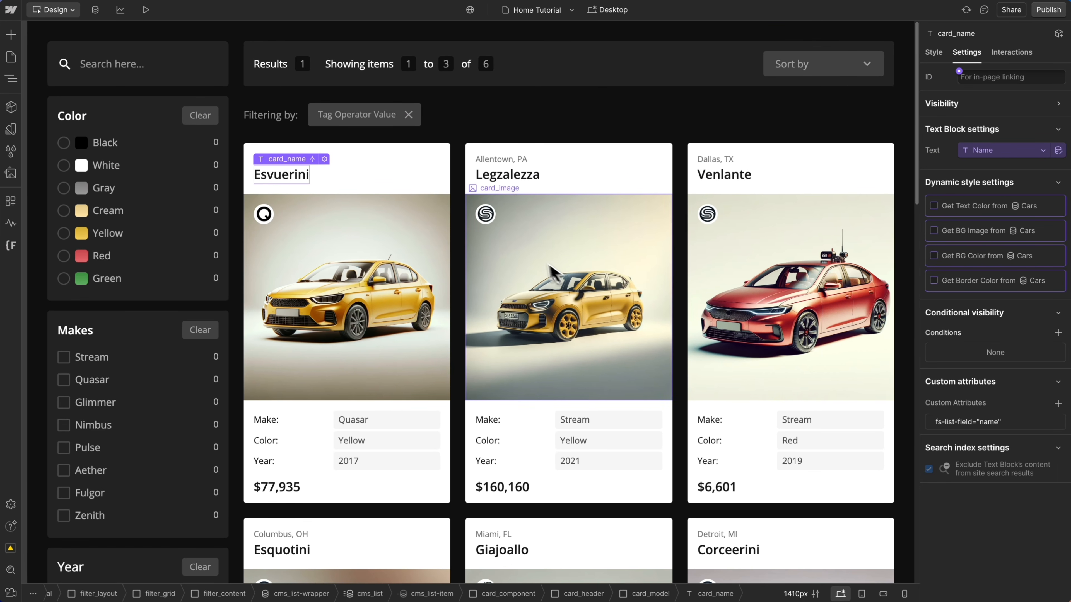
Add the custom attribute fs-list-field with value city to the card's Location text block
left_click(500, 169)
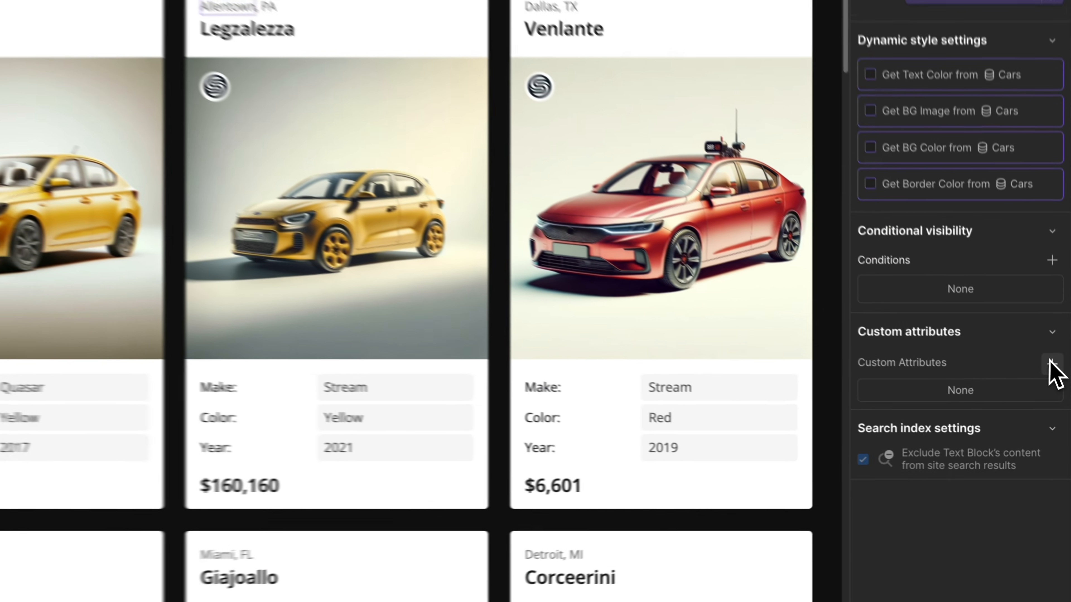
left_click(1058, 404)
type("fs-list-field")
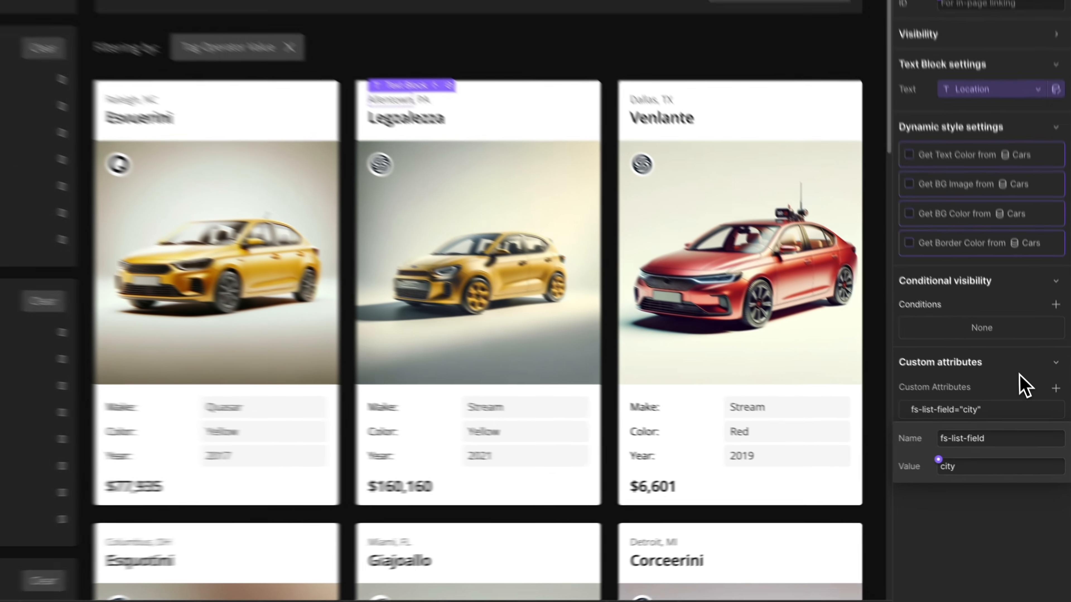
key("Return")
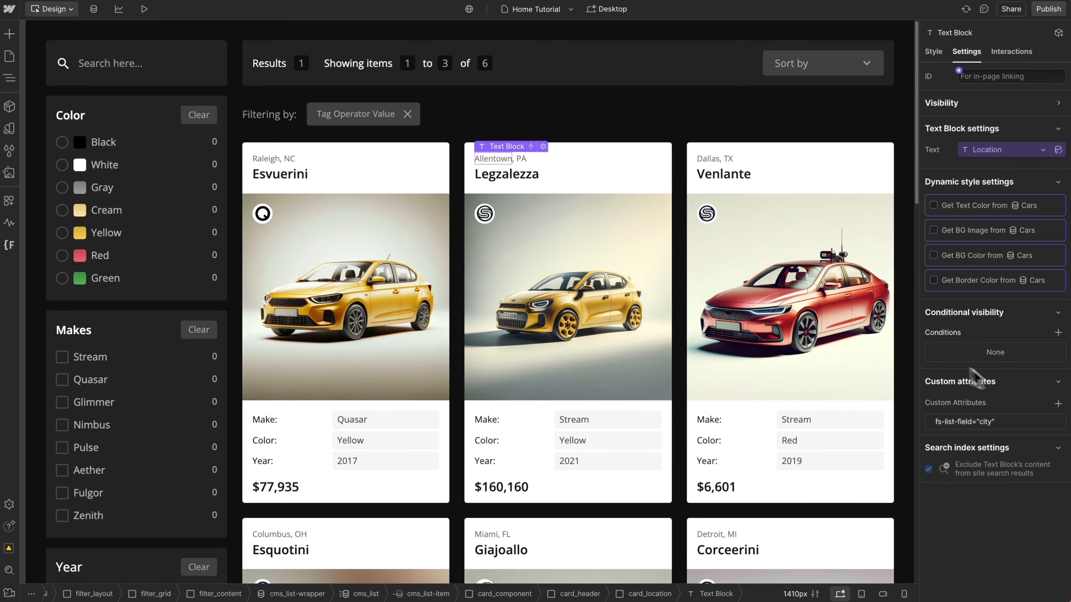
Add the custom attribute fs-list-field with value state to the card's State text block
left_click(522, 159)
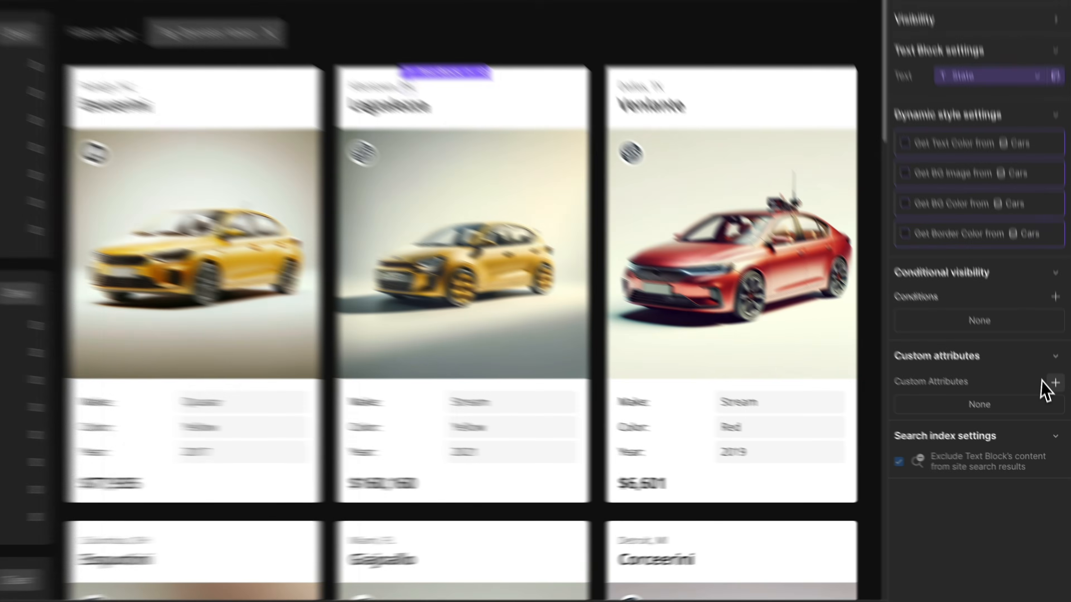
left_click(1058, 403)
type("fs-list-field")
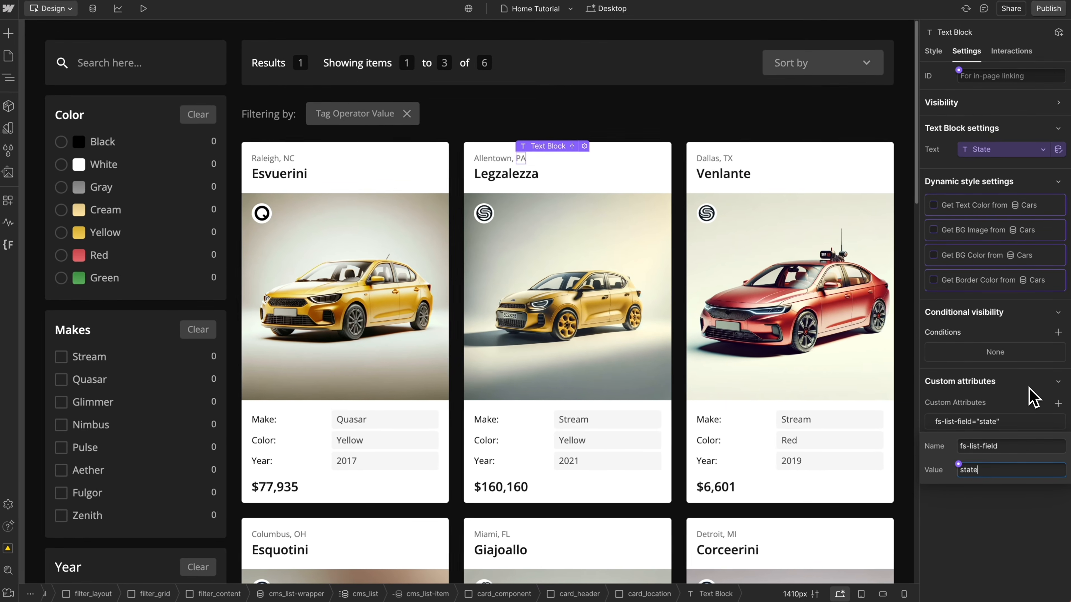
Publish the search changes to the selected staging domain and open the live staging site
left_click(1044, 12)
left_click(923, 375)
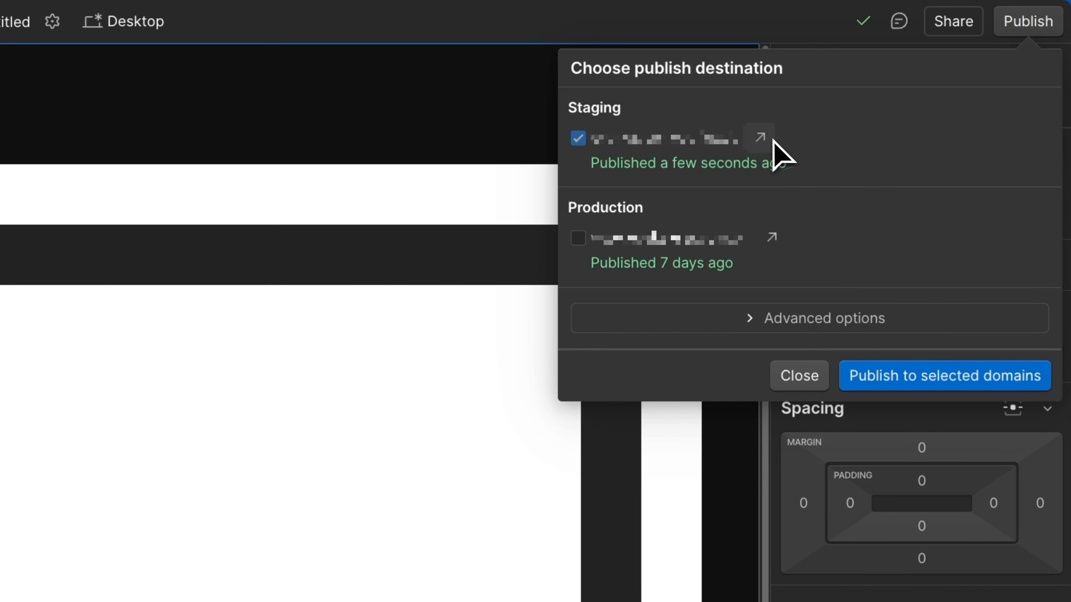
left_click(758, 139)
Test the live search field by searching the cars for corc and for miami
left_click(136, 44)
type("c")
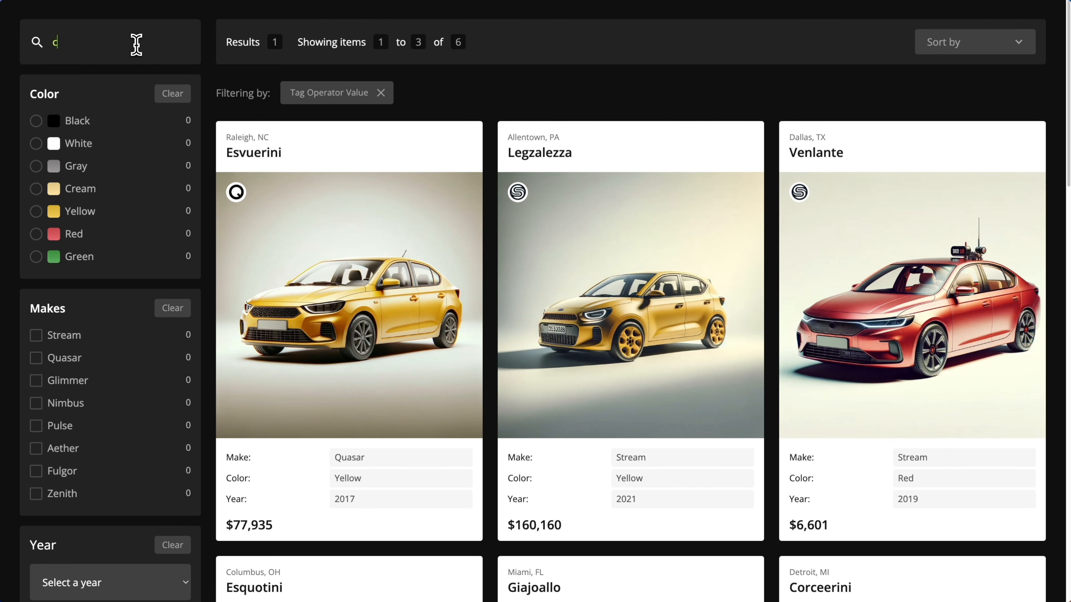
type("orc")
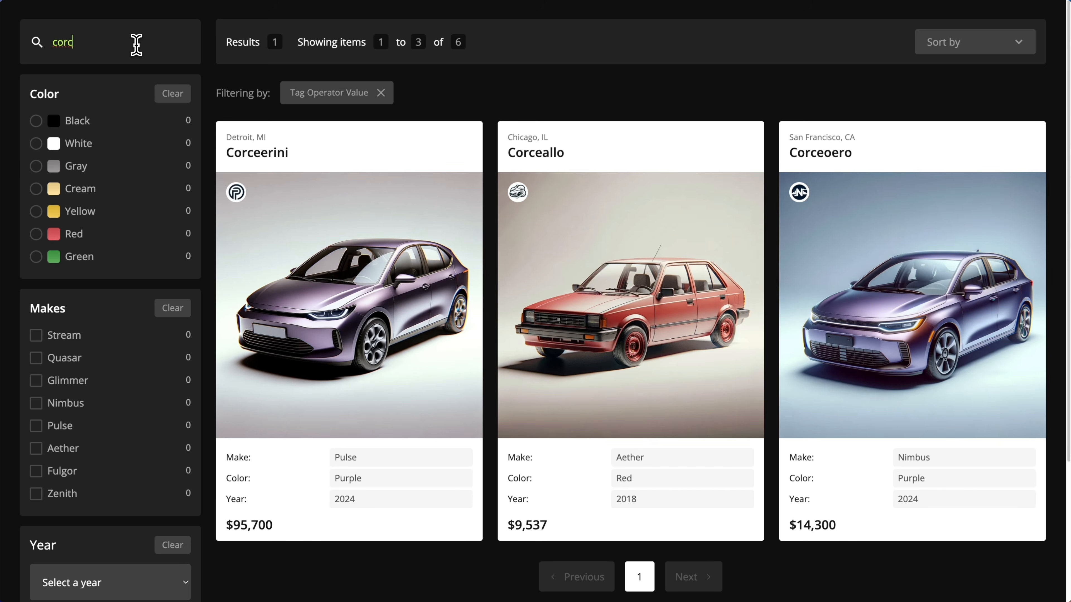
key("BackSpace")
key("BackSpace")
key("BackSpace")
key("BackSpace")
type("miami")
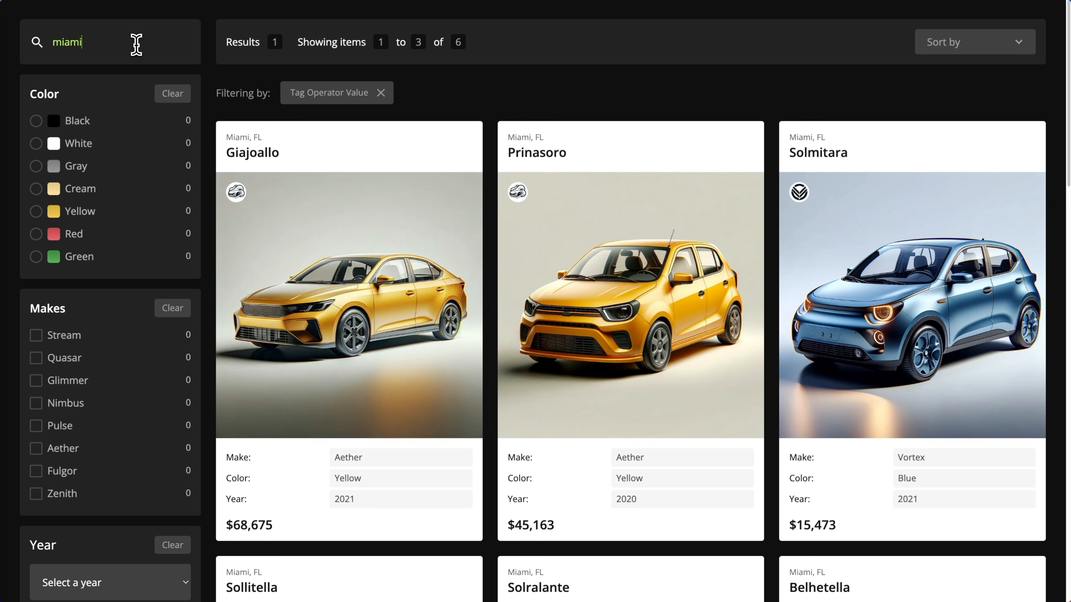
Replace the live search term with ny to test searching by state
key("BackSpace")
key("BackSpace")
key("BackSpace")
key("BackSpace")
key("BackSpace")
type("ny")
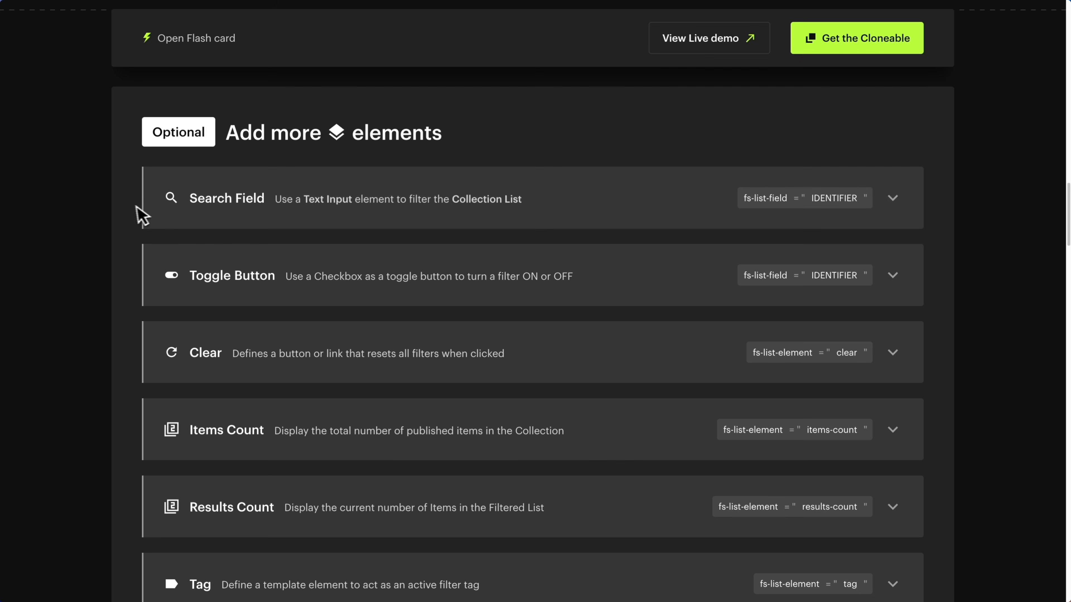
Find Range Slider among the optional elements in the Finsweet docs, open its page and go to the script instructions
scroll(128, 213, "down", 5)
scroll(128, 209, "down", 10)
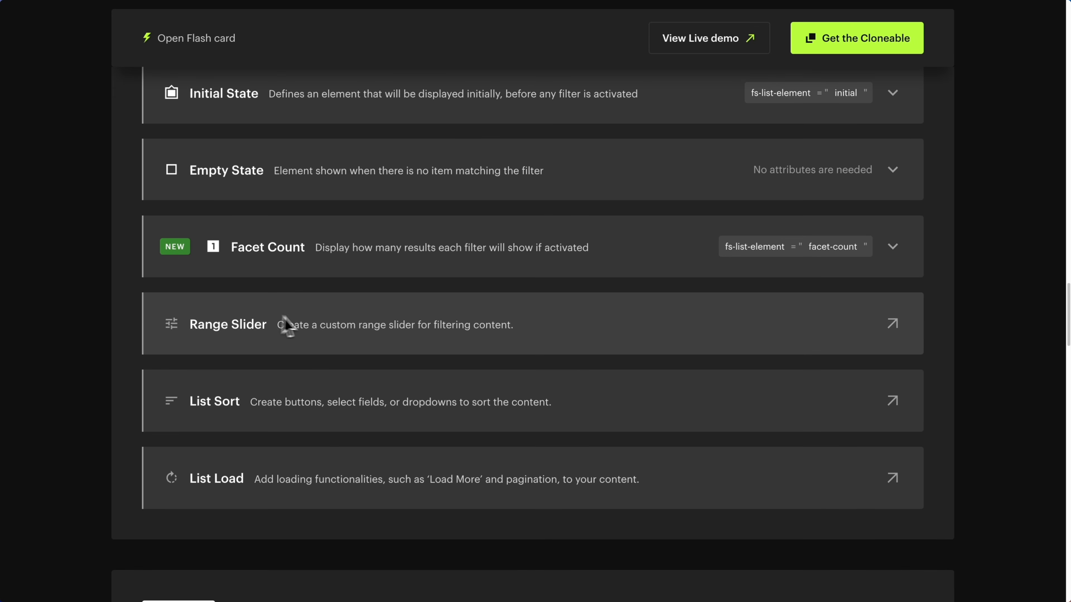
left_click(316, 329)
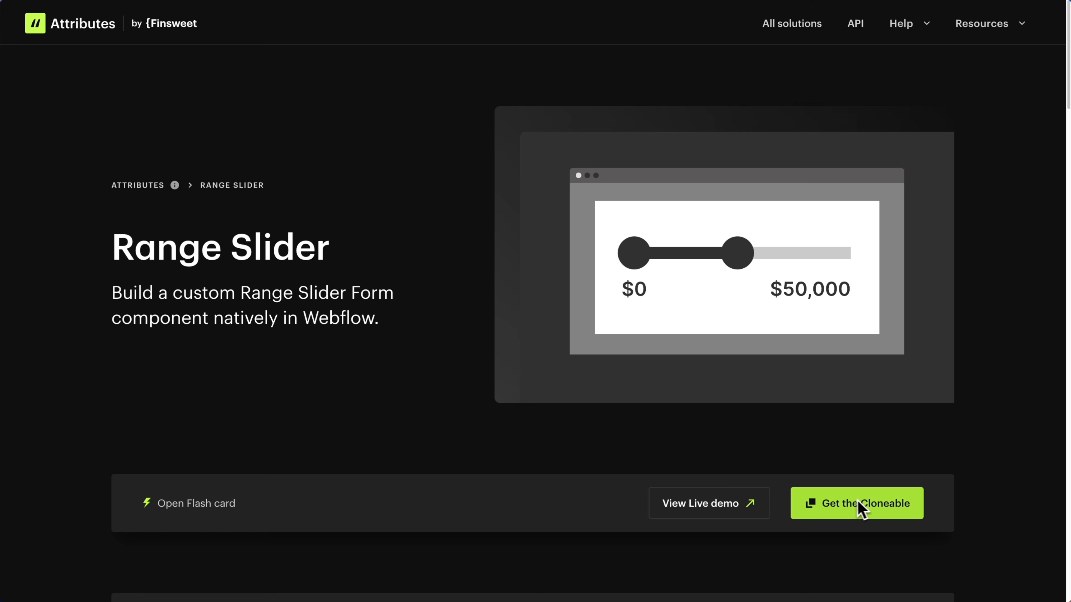
scroll(466, 414, "down", 8)
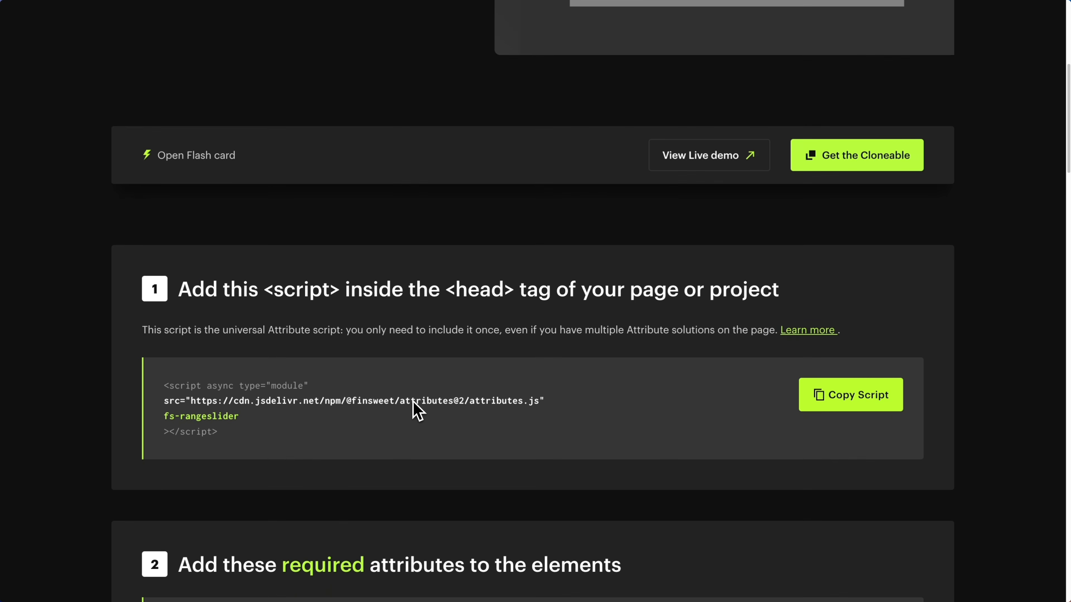
Copy the fs-rangeslider attribute from the docs script, add it below fs-list in the Home page's head code, and save the page settings
scroll(418, 411, "down", 2)
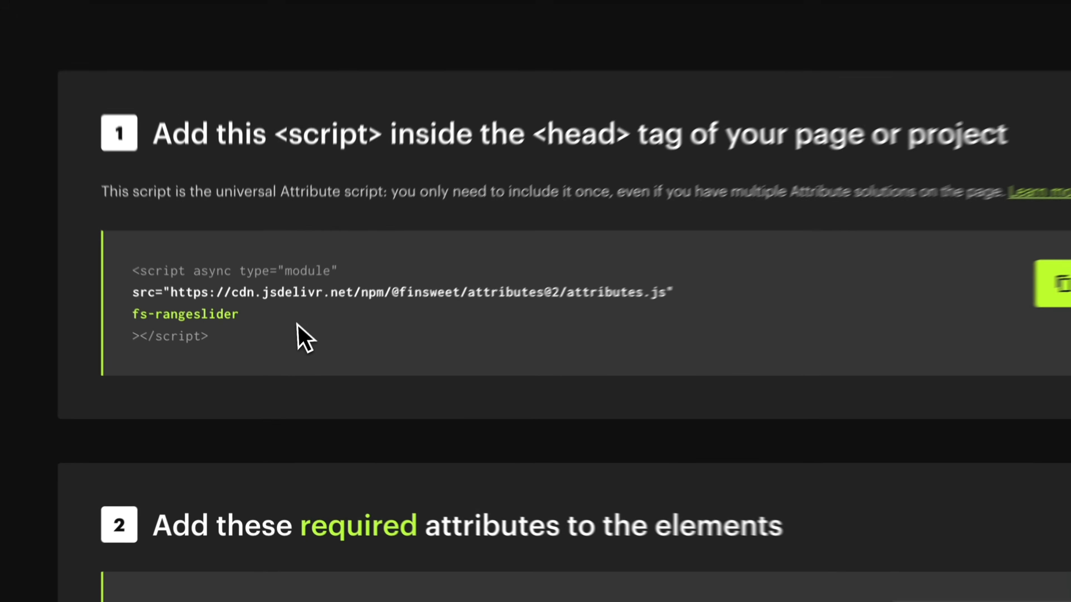
left_click_drag(239, 356, 164, 356)
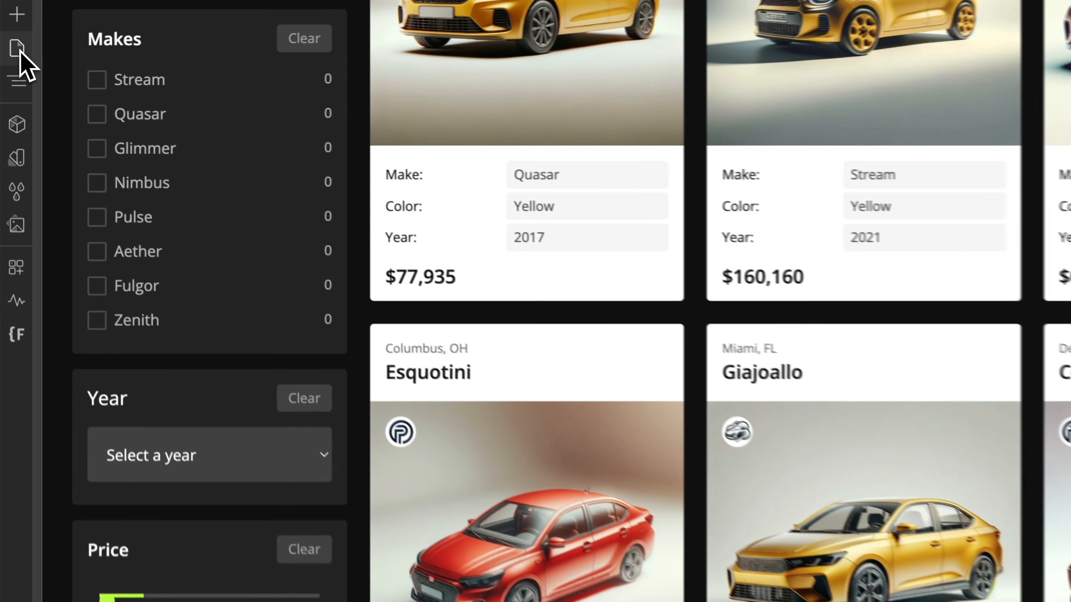
left_click(15, 38)
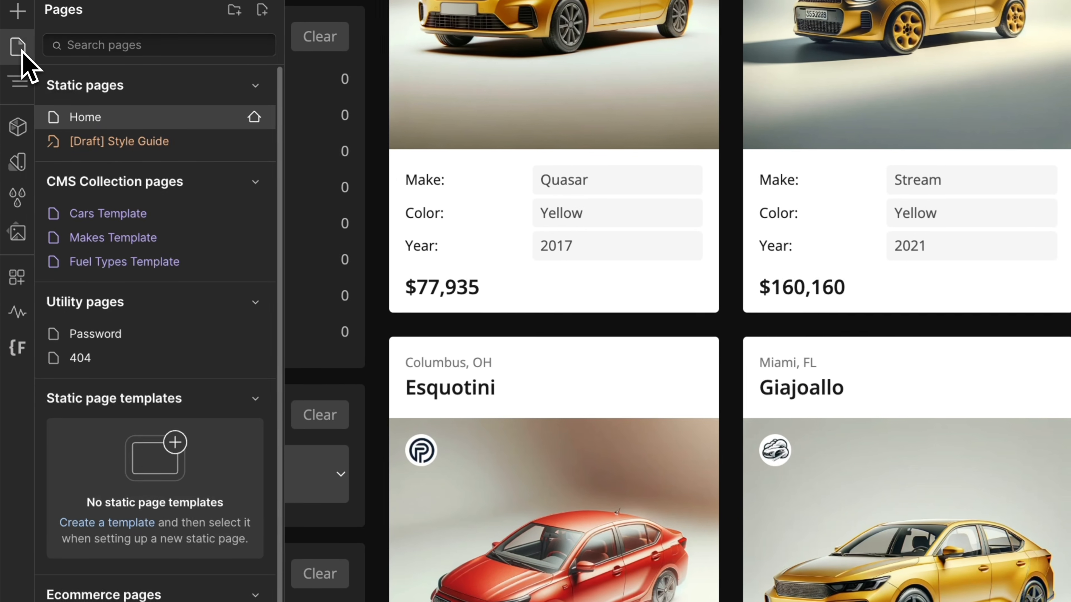
left_click(255, 118)
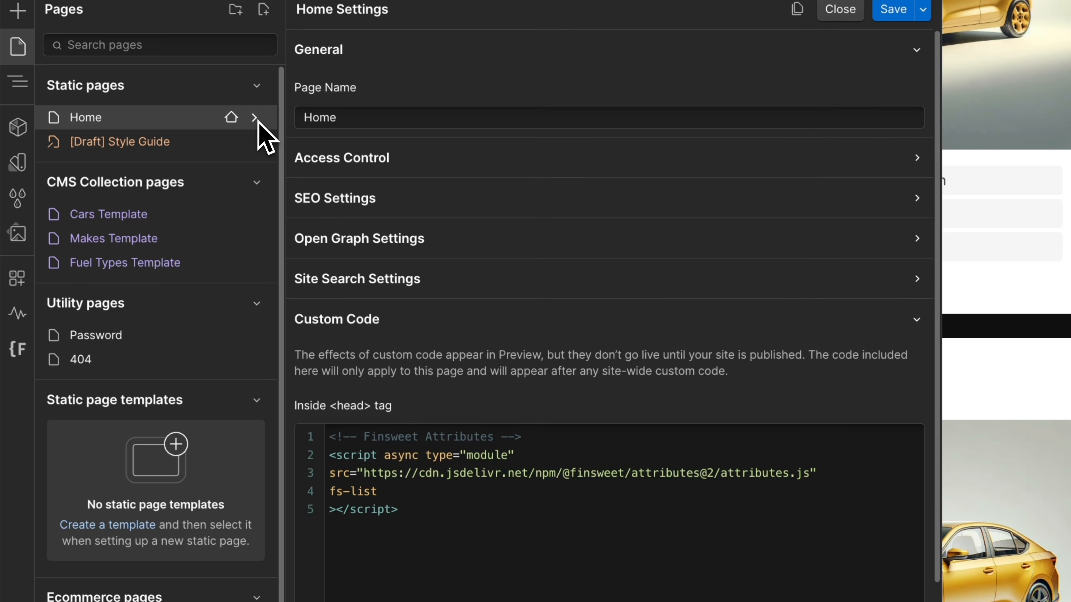
left_click(405, 491)
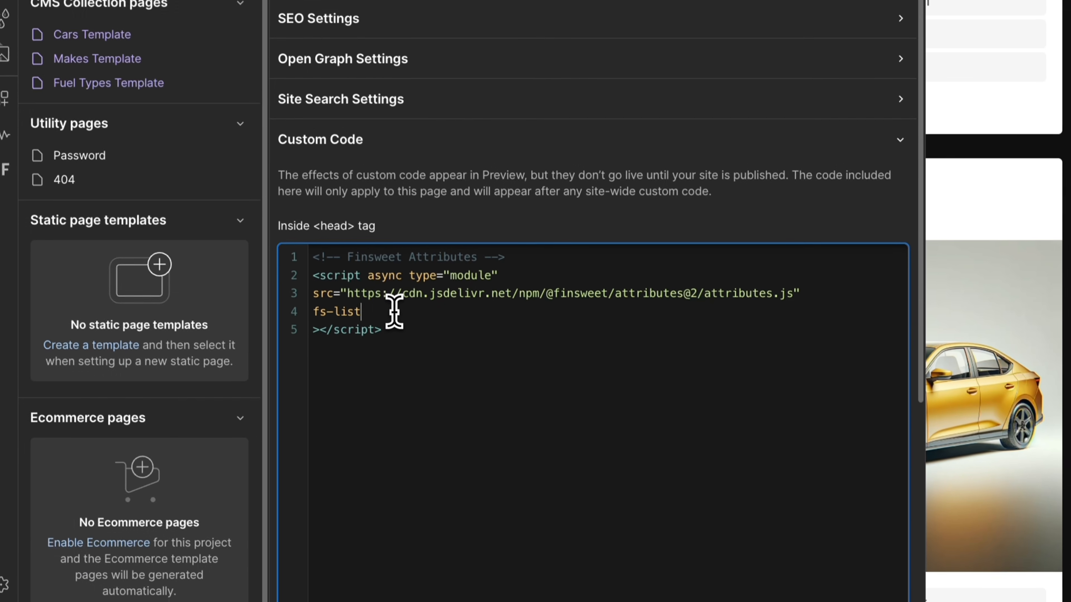
key("Return")
type("fs-rangeslider")
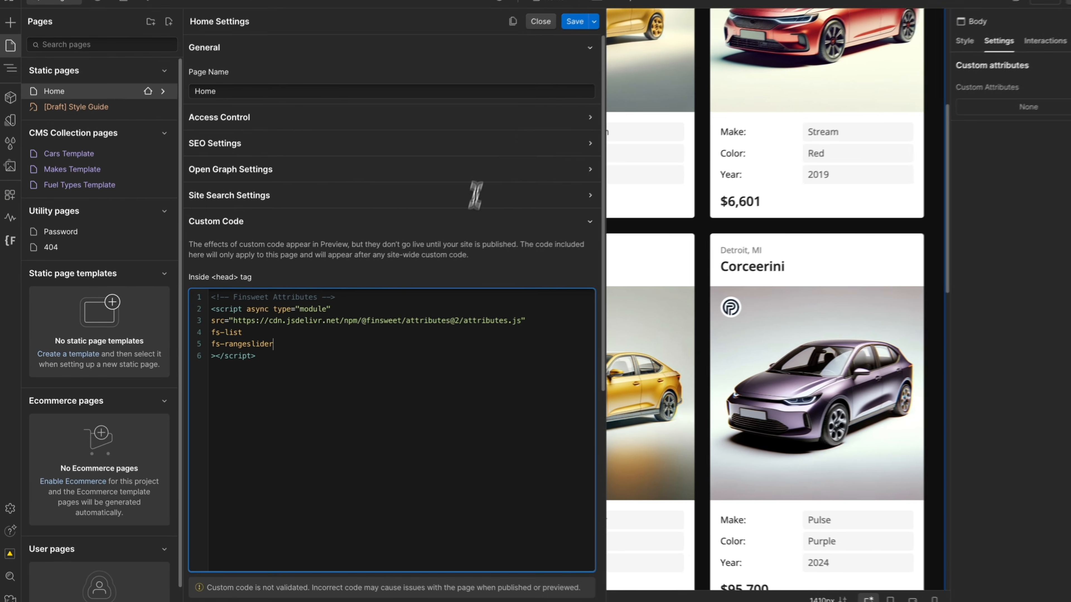
left_click(573, 22)
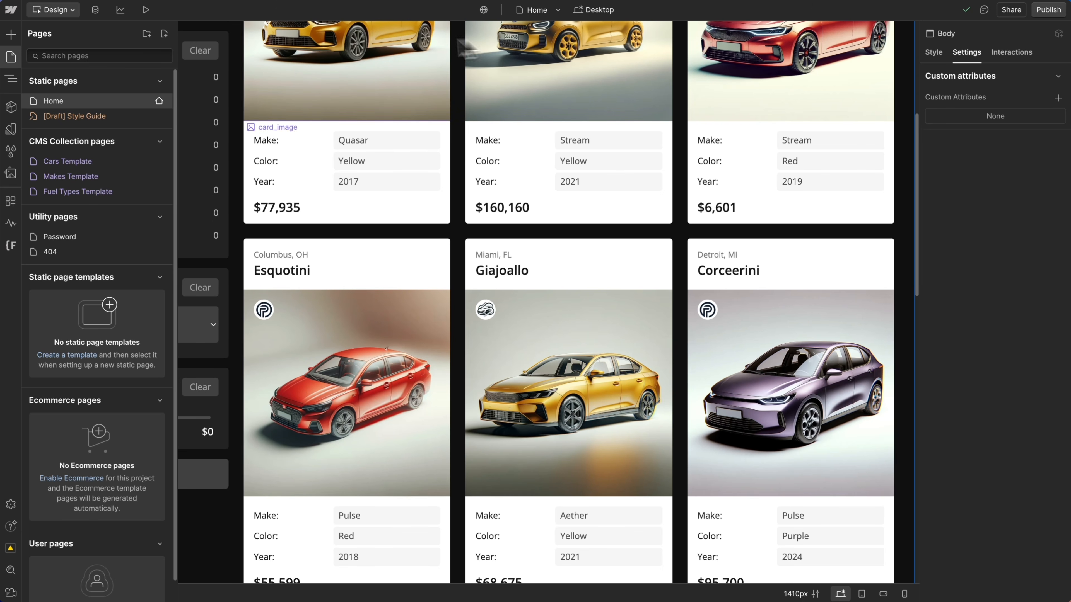
left_click(13, 59)
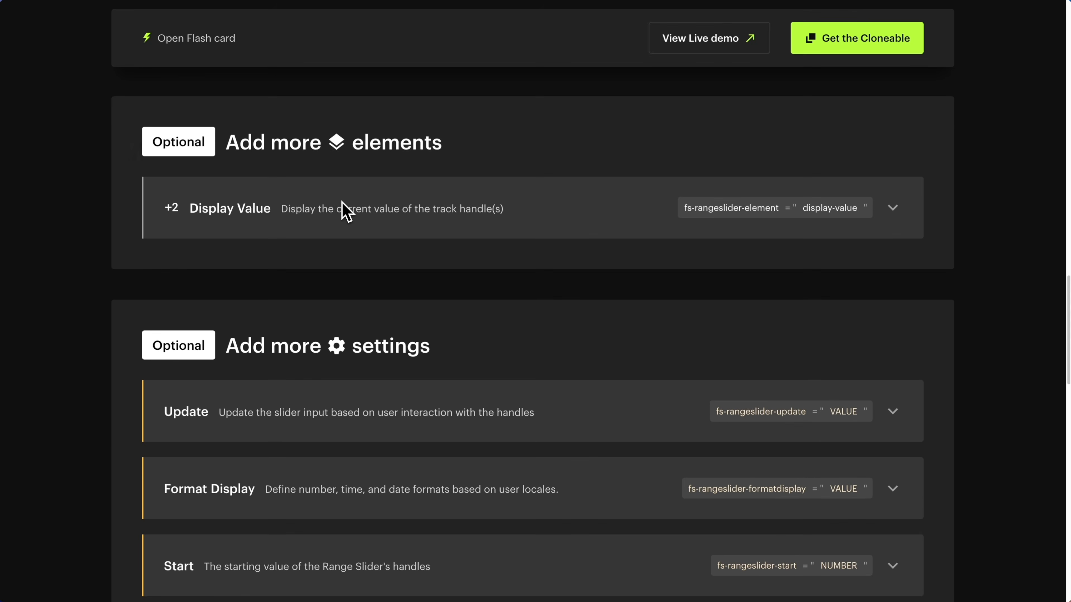
Expand the Filter Field setting in the Range Slider docs and copy the attribute name fs-list-field
scroll(342, 211, "down", 8)
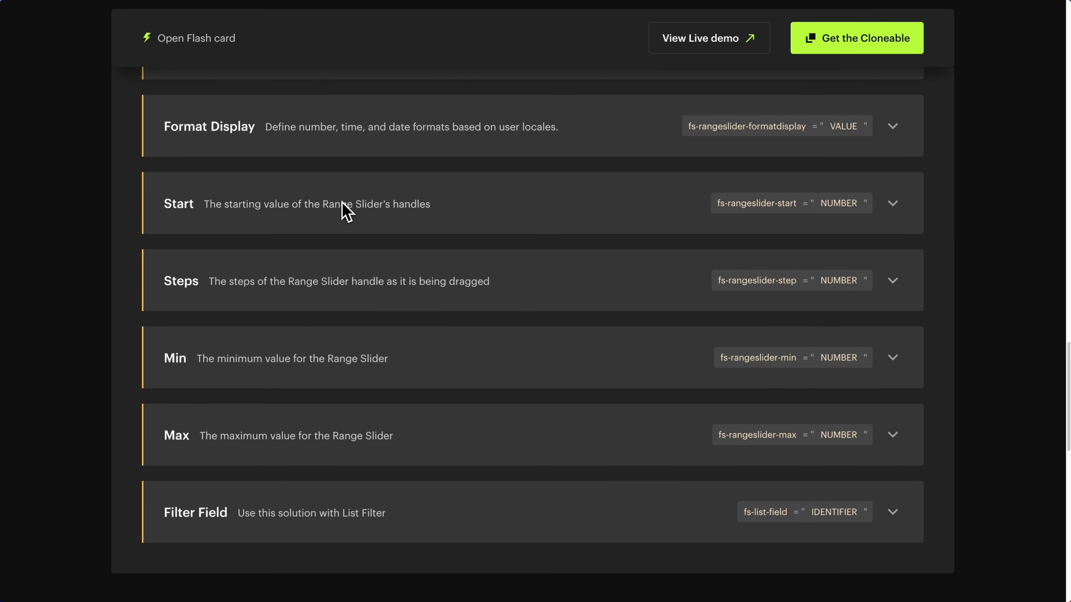
left_click(368, 517)
scroll(382, 496, "down", 10)
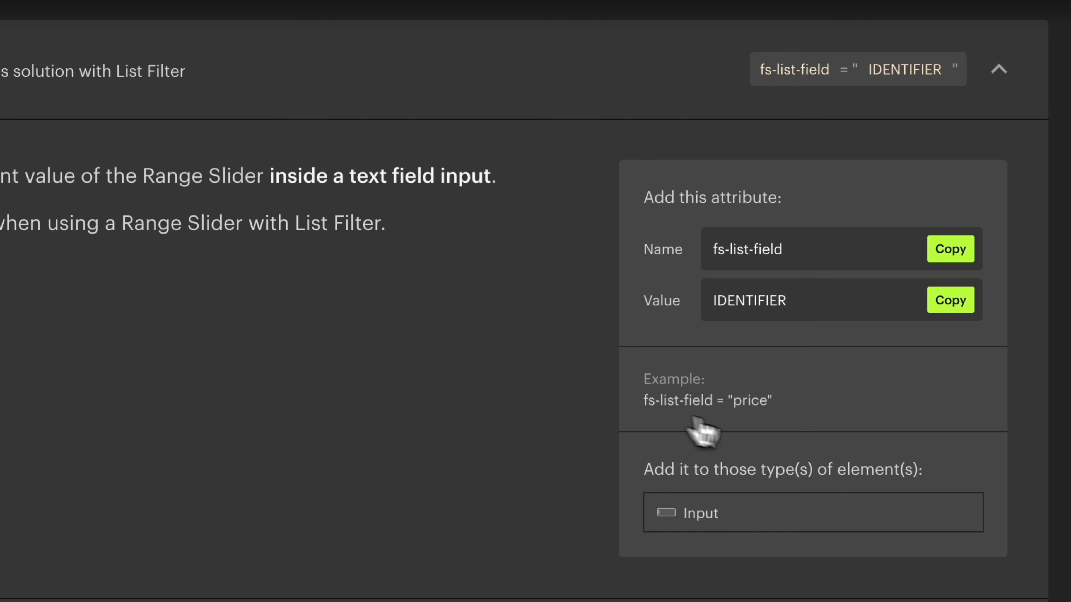
left_click(965, 253)
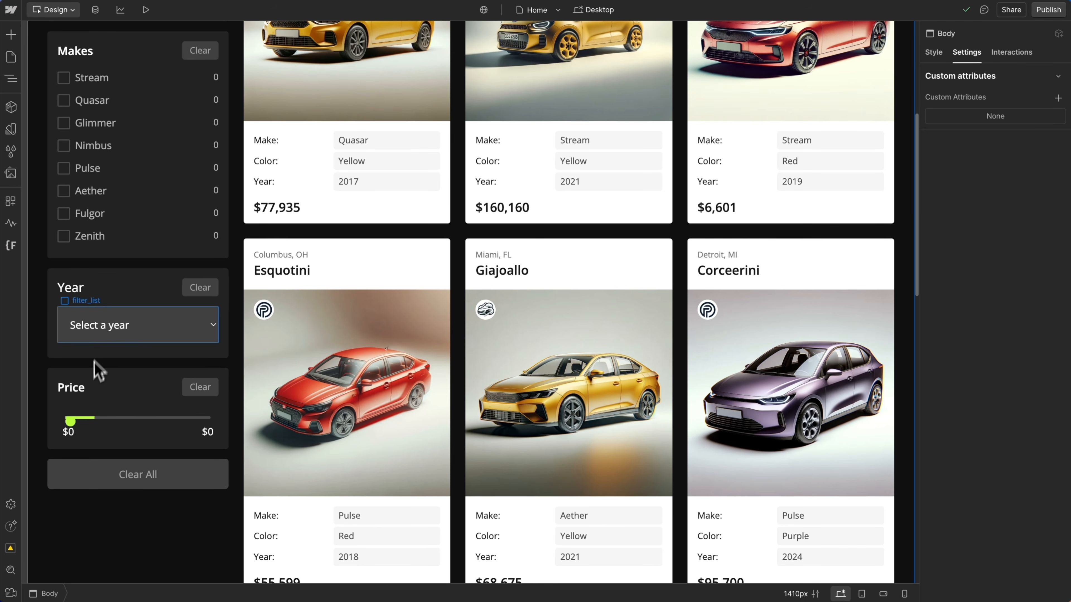
Add the custom attribute fs-list-field with value price to the From input inside the price filter's rangeslider_wrapper
left_click(57, 414)
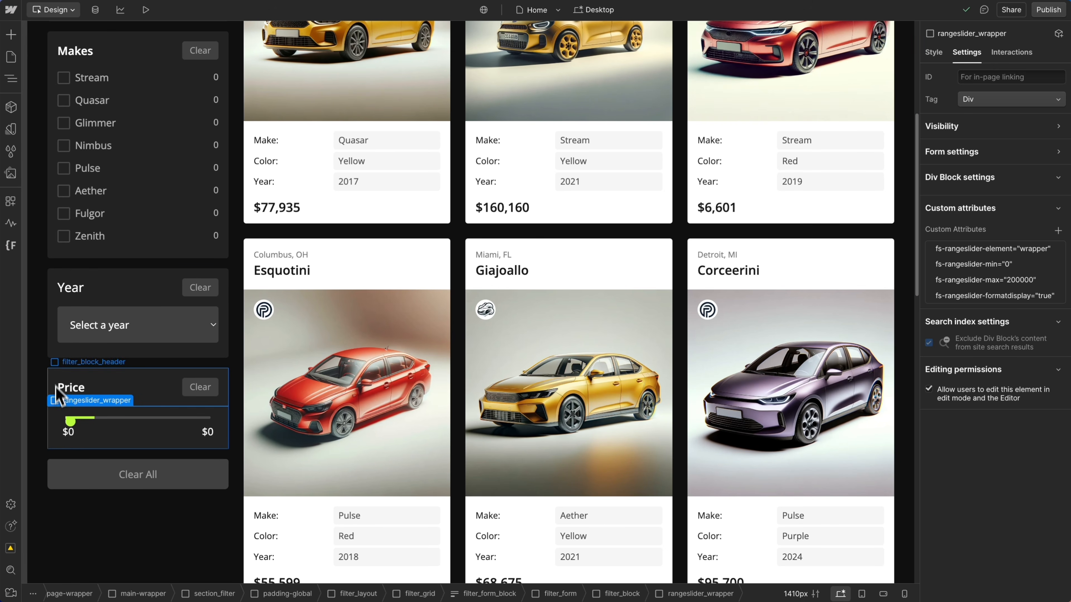
left_click(12, 80)
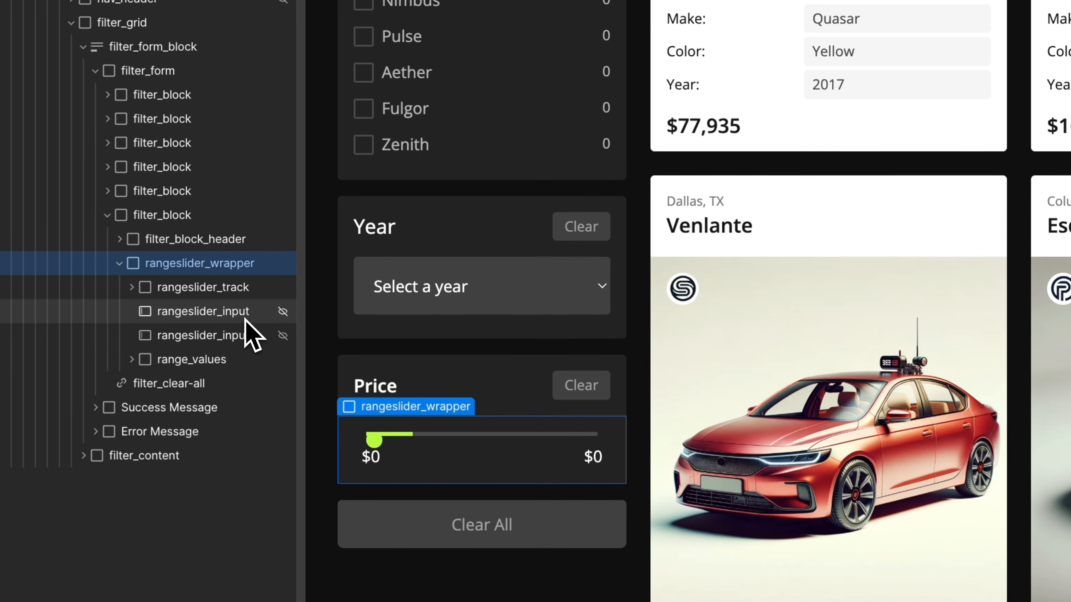
left_click(203, 312)
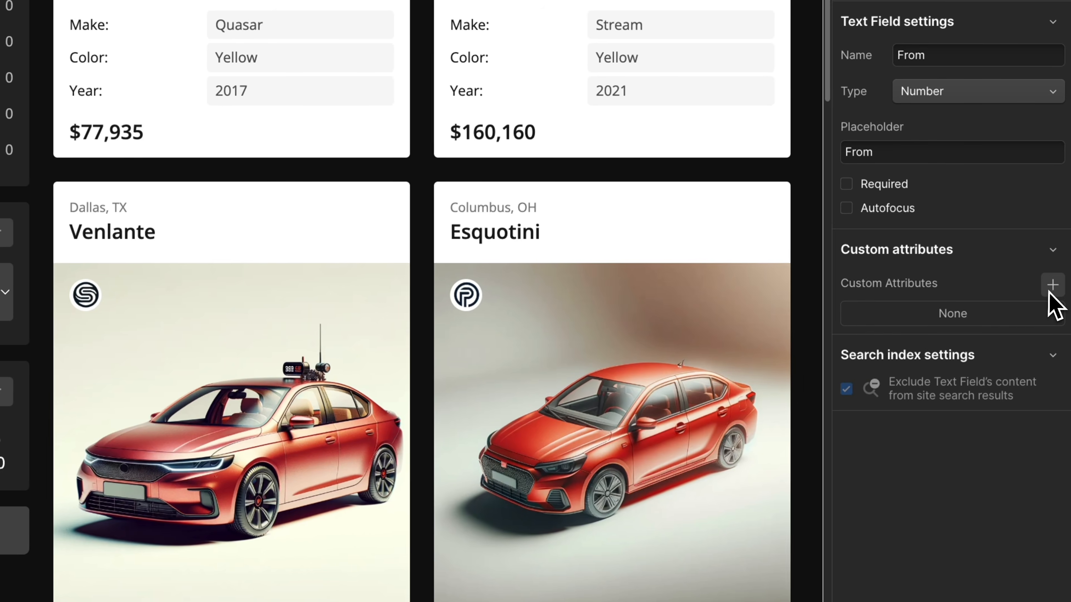
left_click(1050, 285)
left_click(947, 350)
type("fs-list-field")
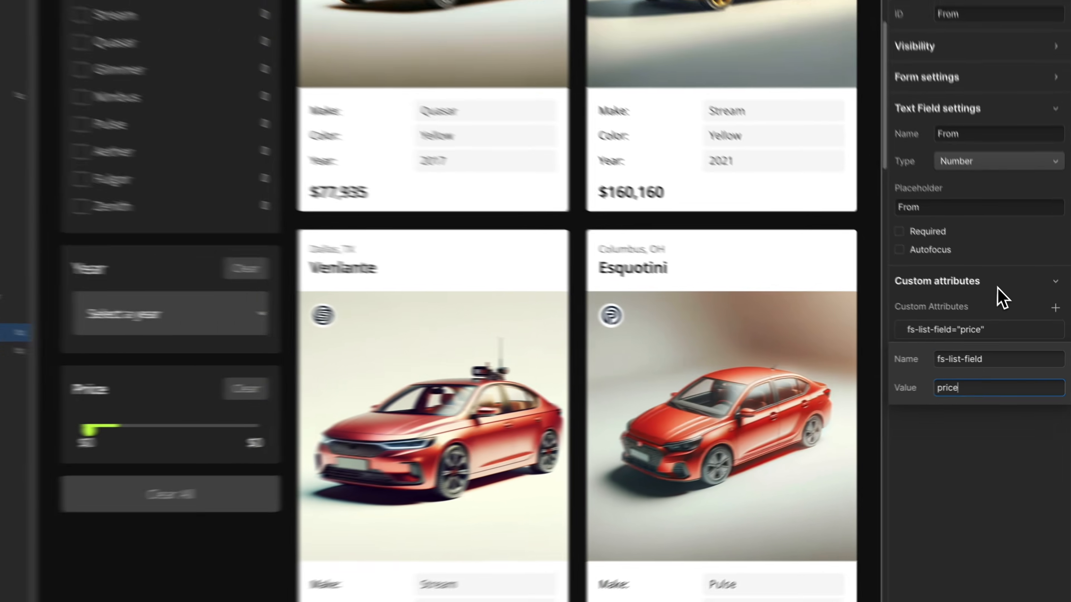
left_click(974, 256)
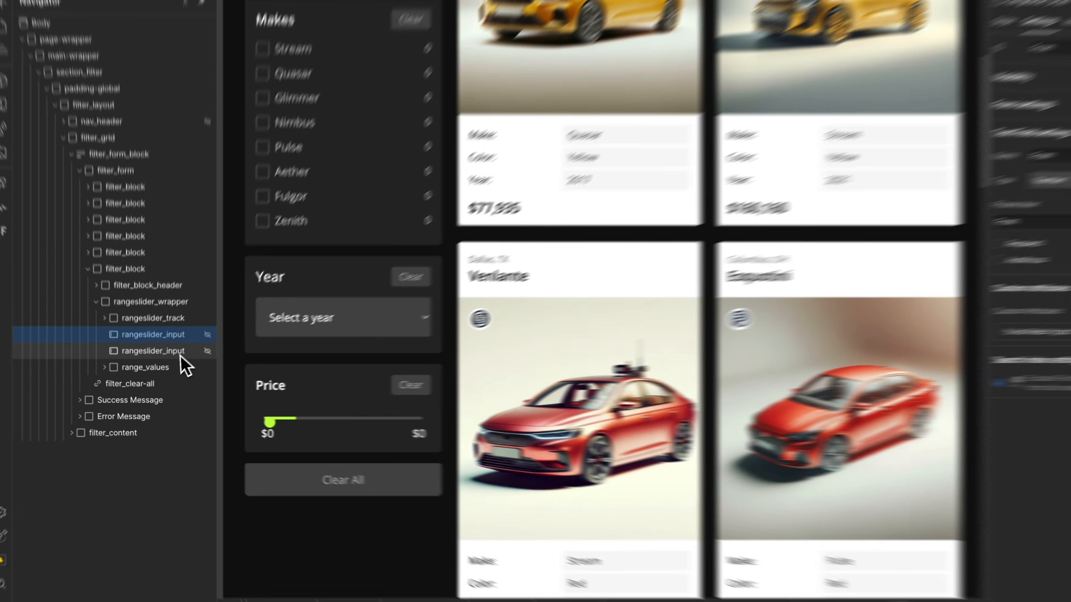
Add the custom attribute fs-list-field with value price to the To input of the price range slider
left_click(186, 357)
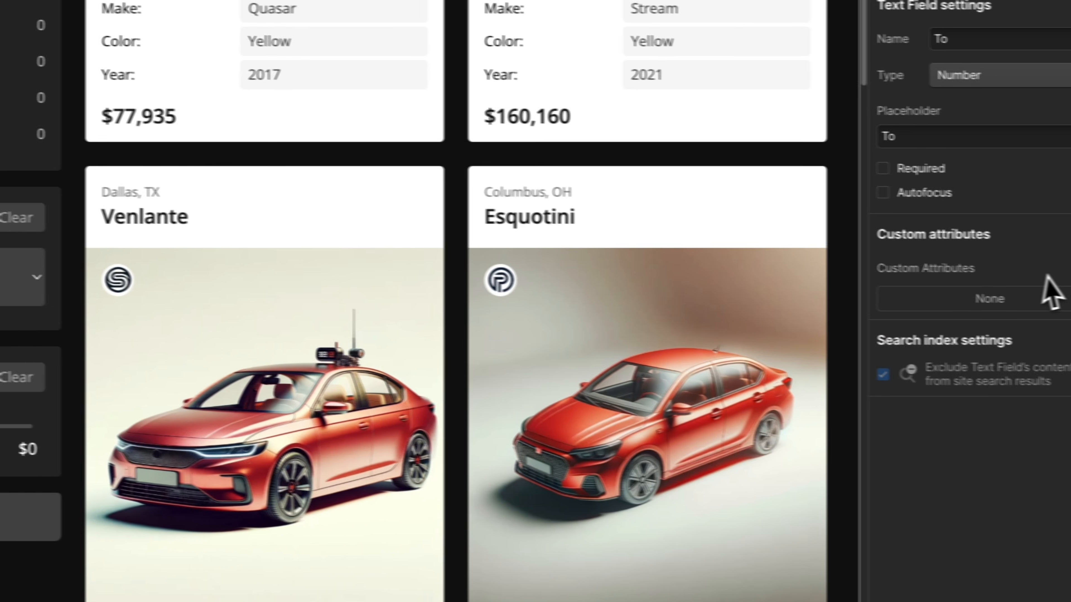
left_click(1049, 268)
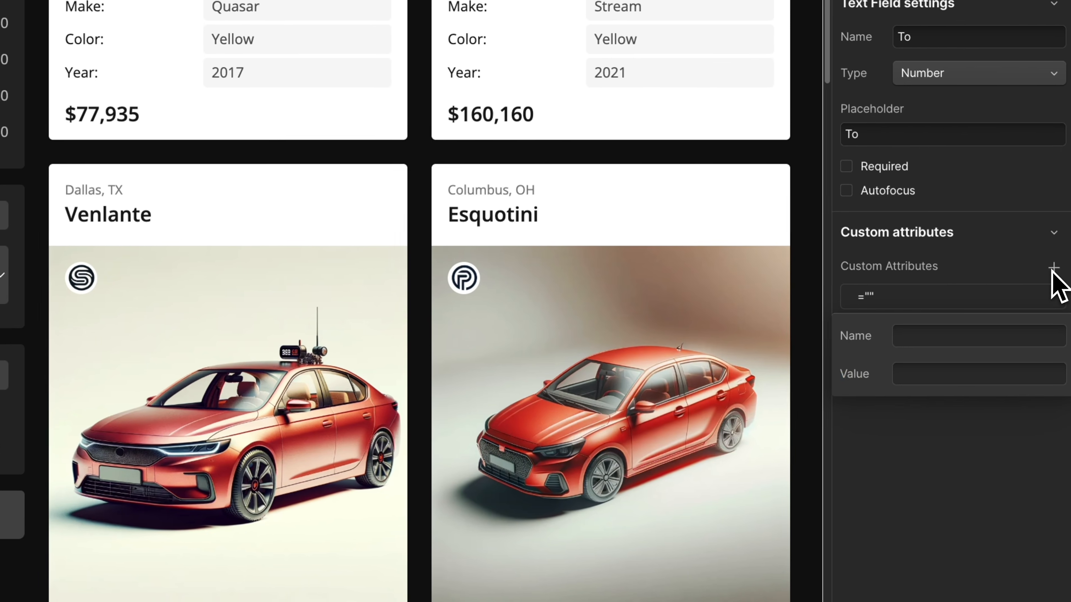
left_click(963, 333)
type("fs-list-field")
left_click(948, 376)
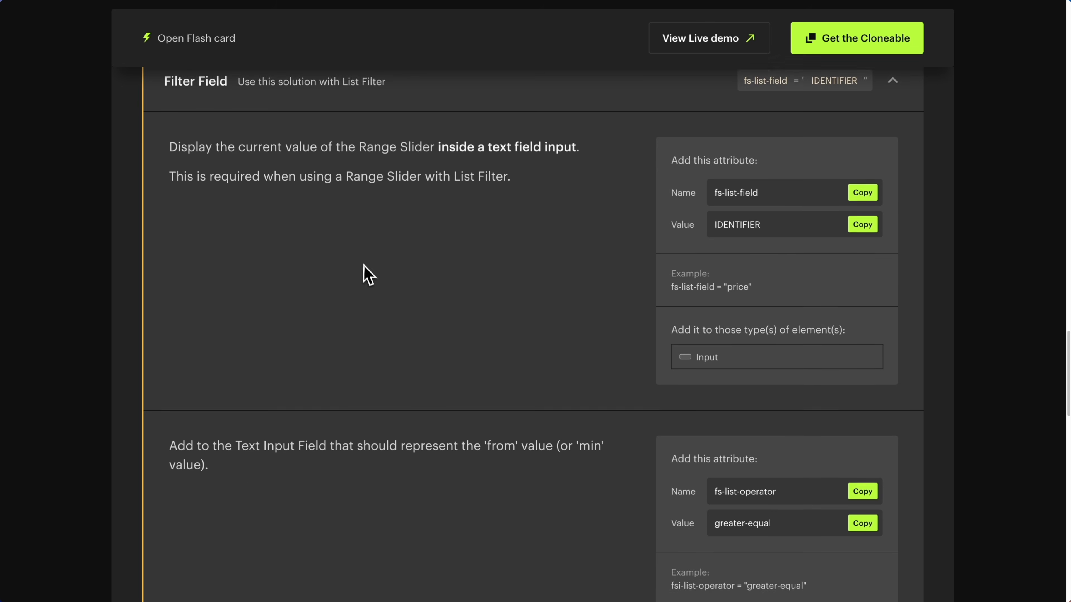
Copy the 'from' operator attribute from the docs and add fs-list-operator with value greater-equal to the From input
scroll(366, 278, "down", 7)
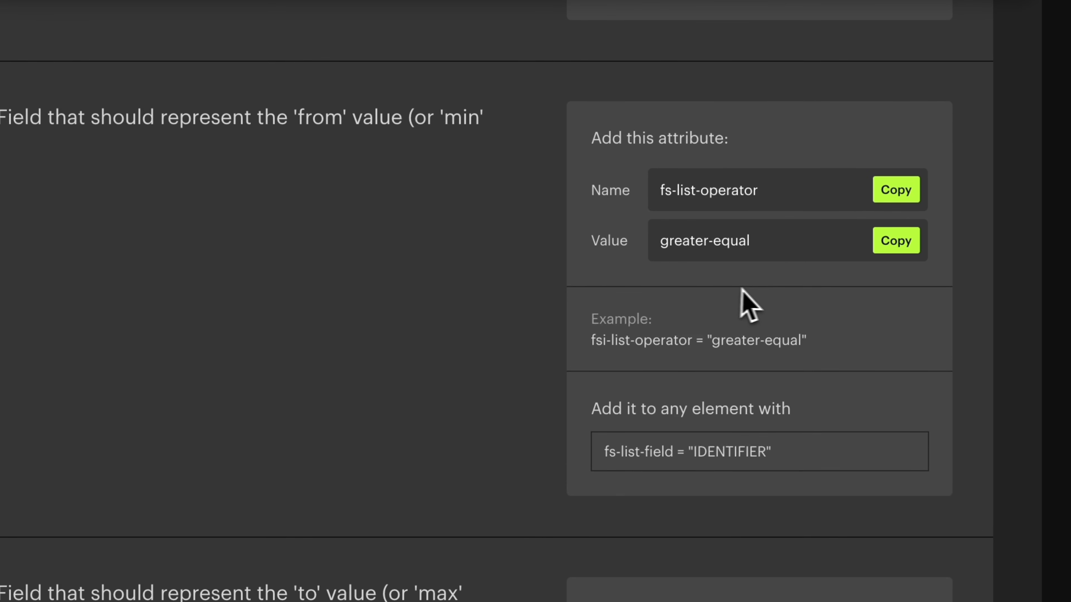
left_click(889, 194)
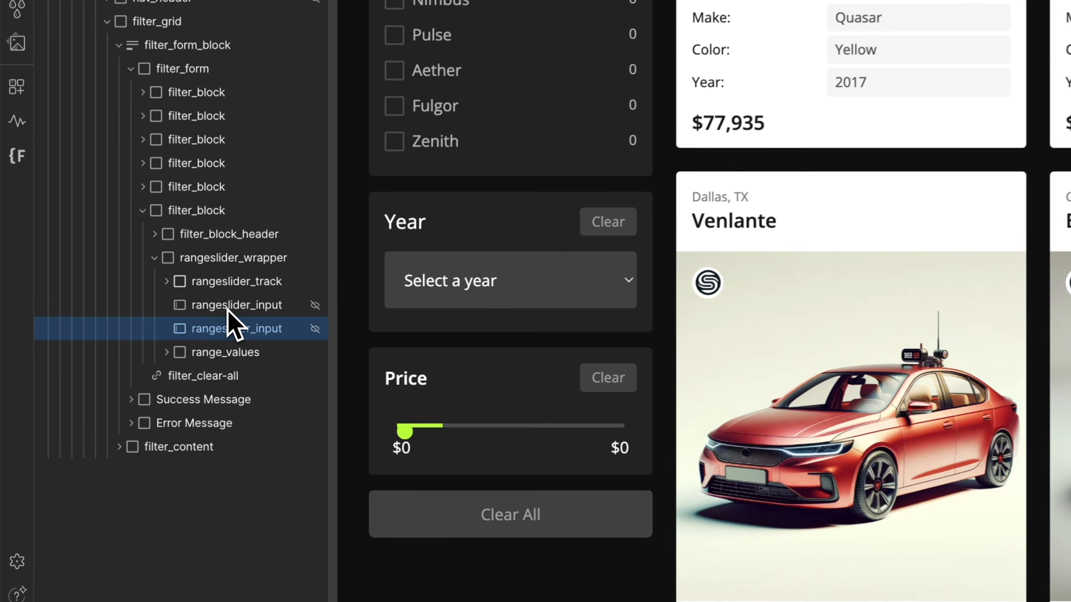
left_click(140, 341)
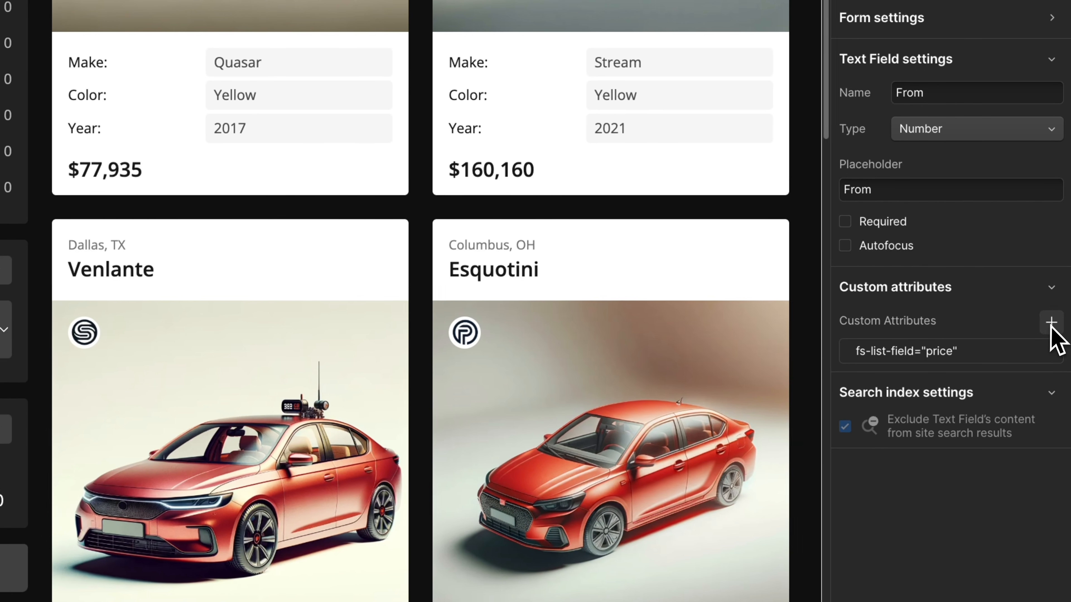
left_click(1050, 324)
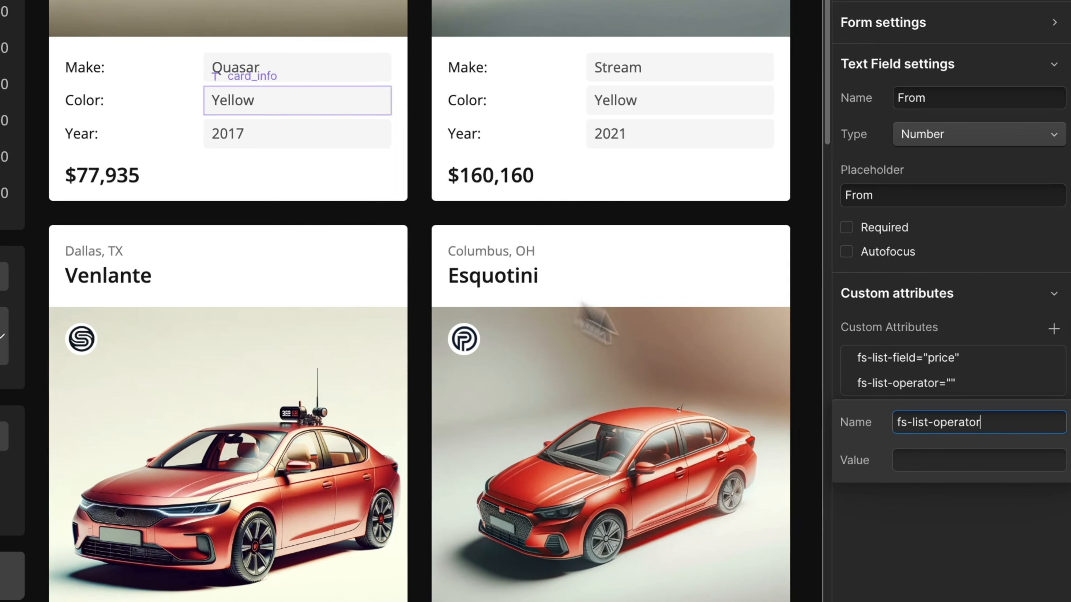
left_click(923, 462)
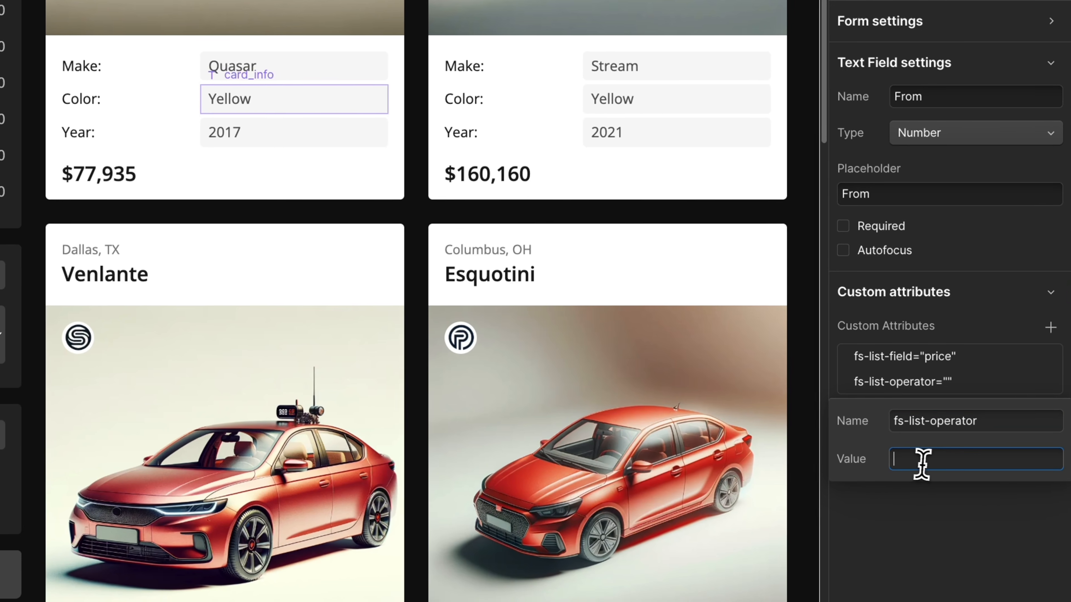
left_click(934, 538)
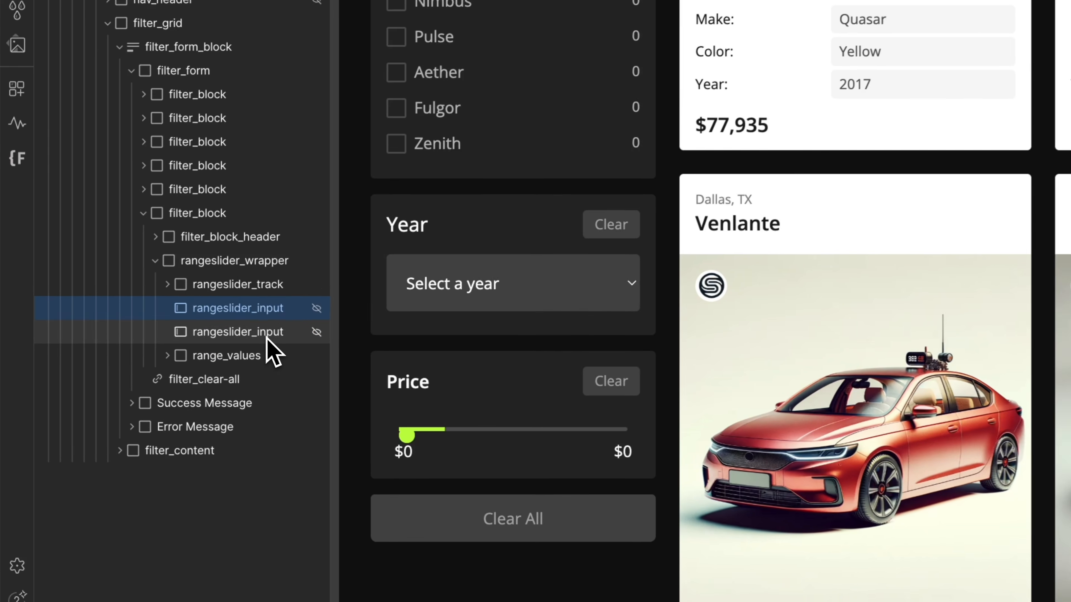
Copy the 'to' operator attribute from the docs and add fs-list-operator with value less-equal to the To input
left_click(232, 342)
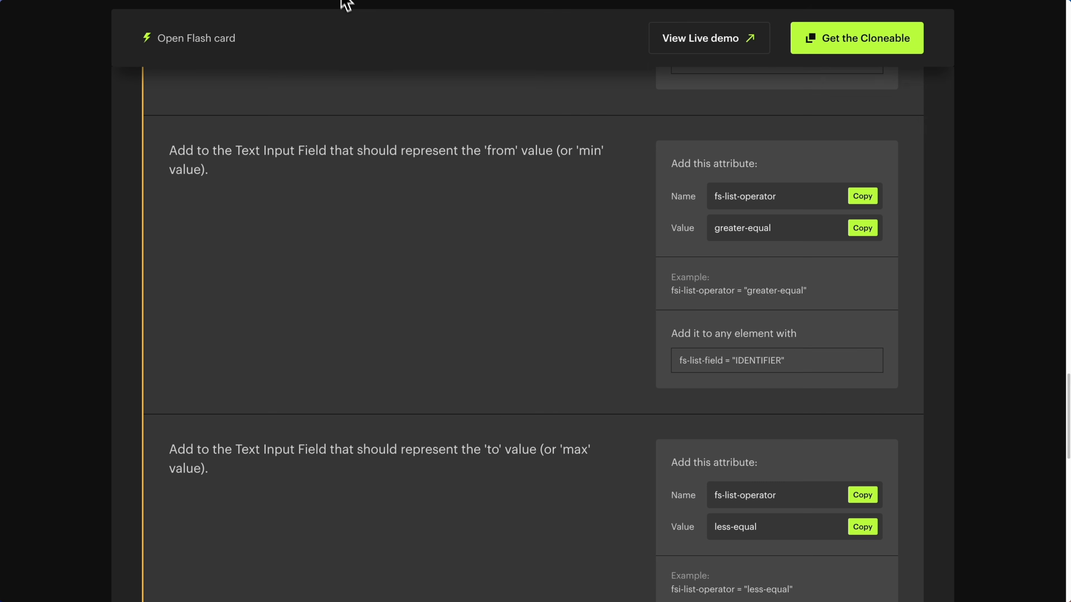
scroll(464, 254, "down", 5)
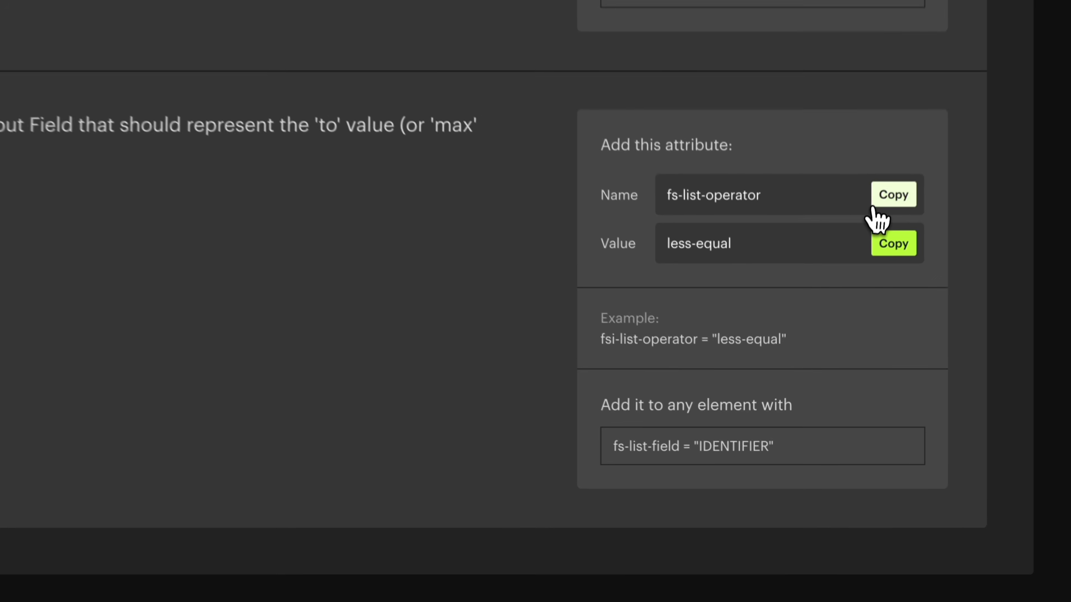
left_click(866, 316)
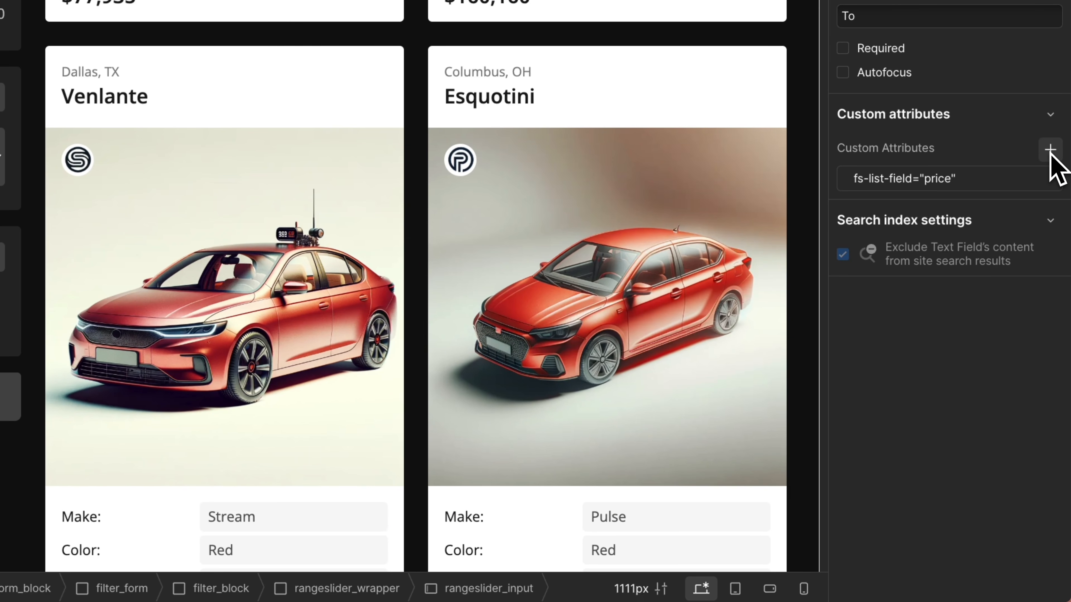
left_click(1050, 150)
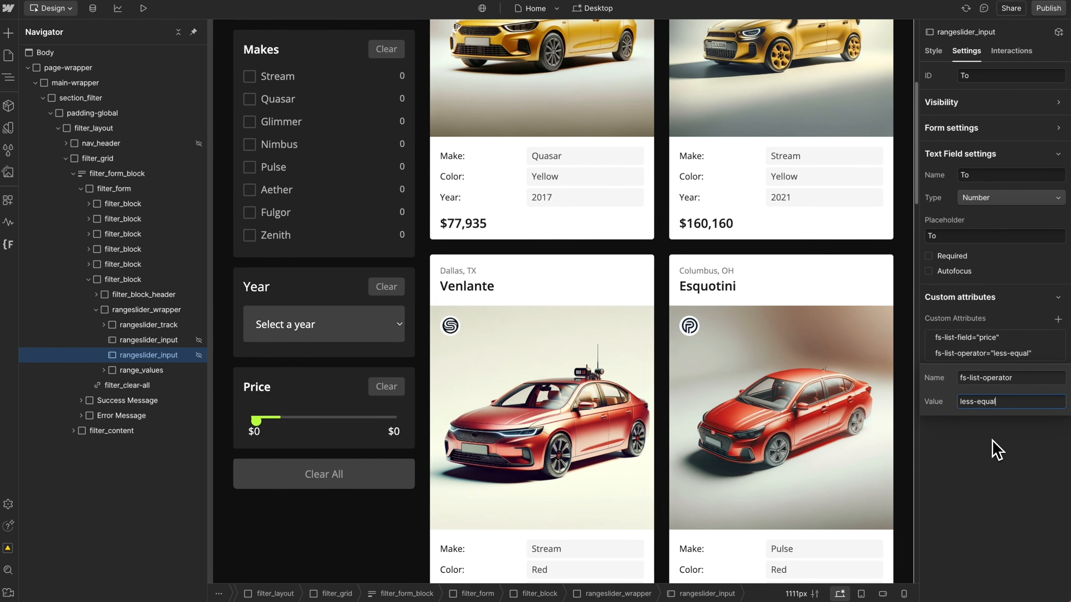
left_click(942, 350)
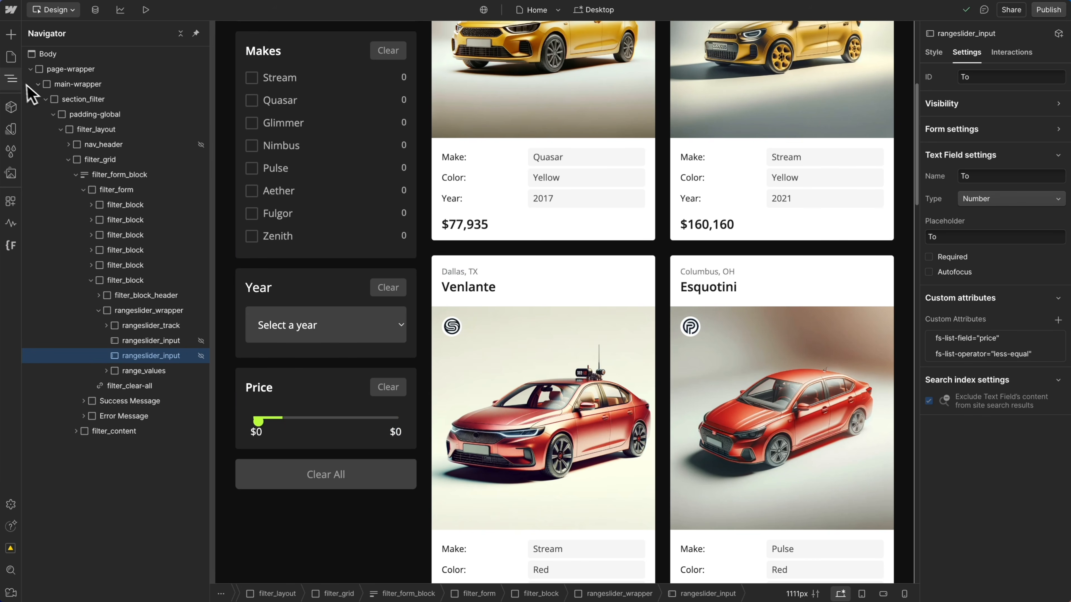
Add the custom attribute fs-list-field with value price to the price text block in the car cards
left_click(12, 79)
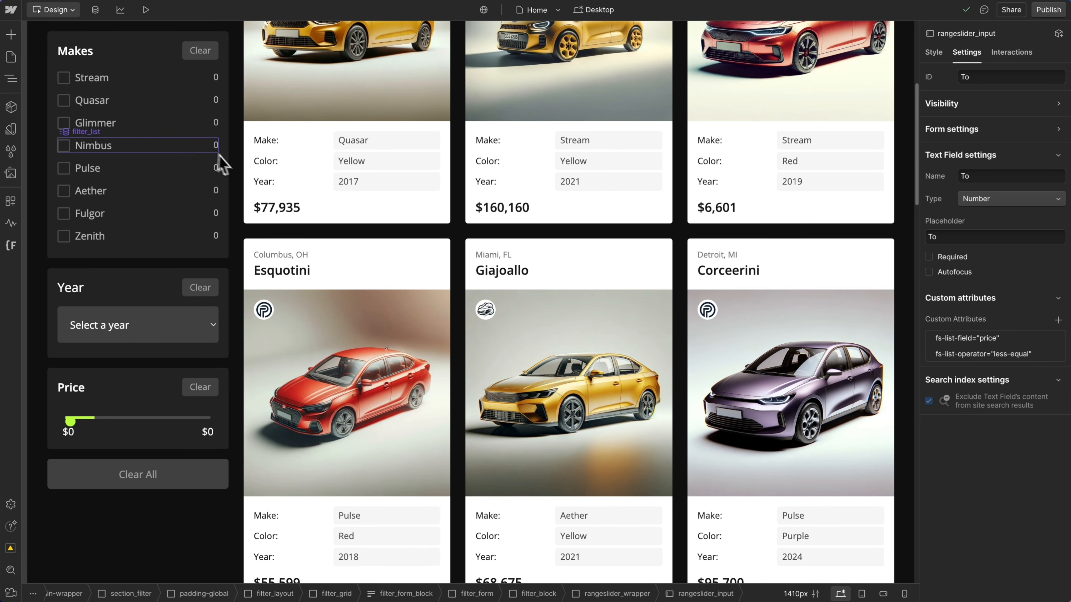
left_click(292, 219)
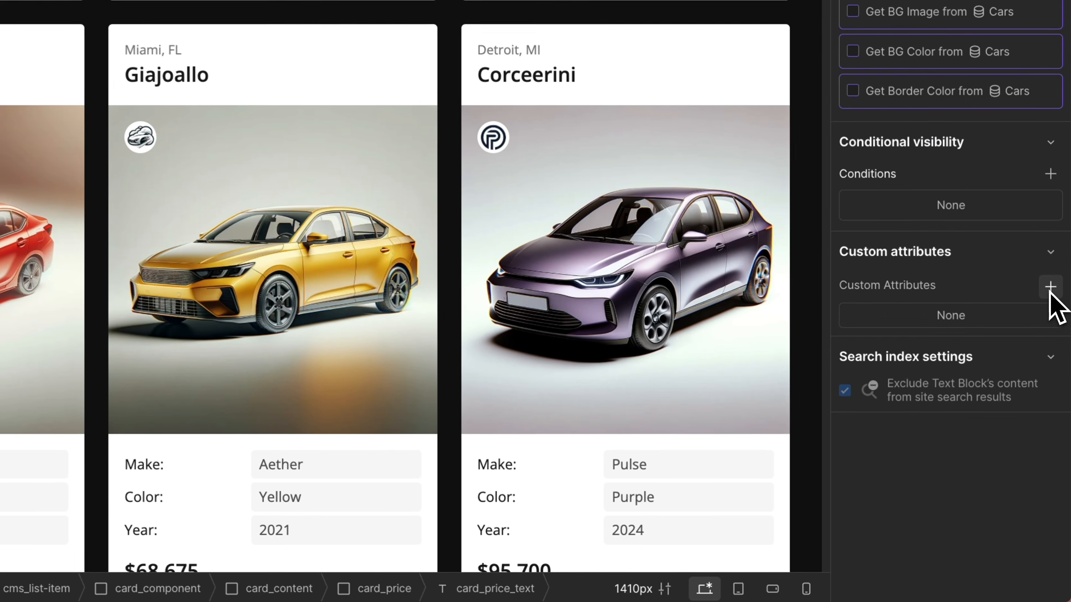
left_click(1056, 405)
left_click(947, 354)
type("fs-list-field")
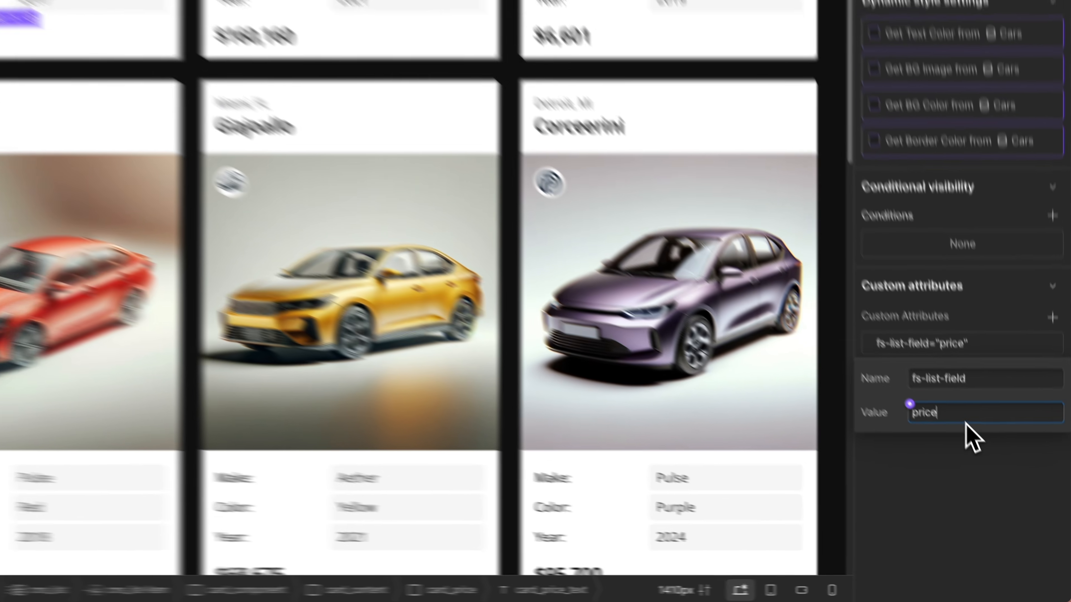
left_click(952, 449)
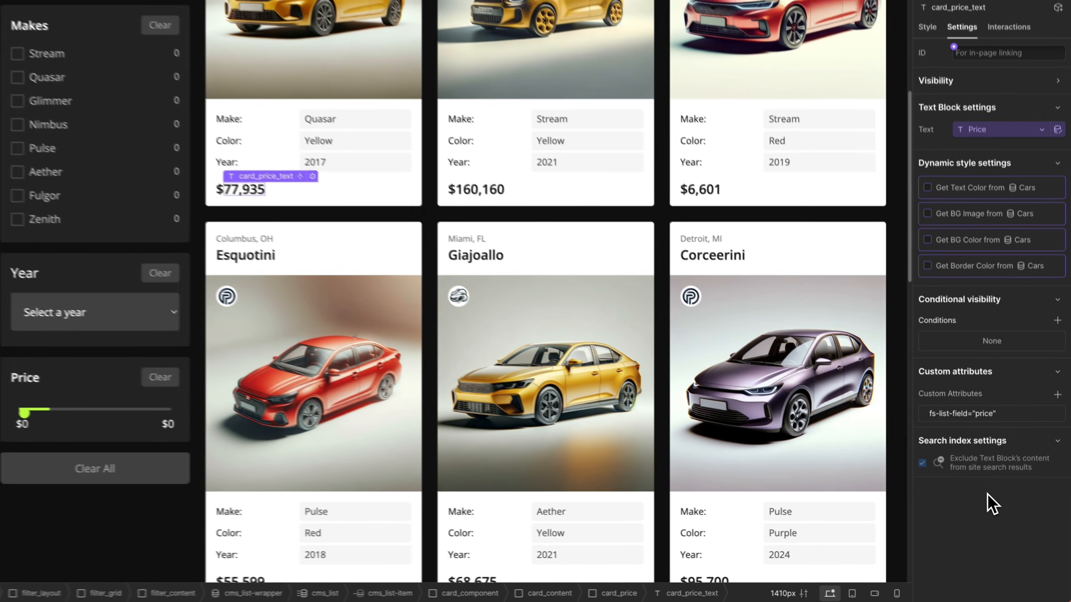
Publish the site to the staging domain and test the live price slider, raising the minimum to $56,000 and lowering the maximum
left_click(1040, 29)
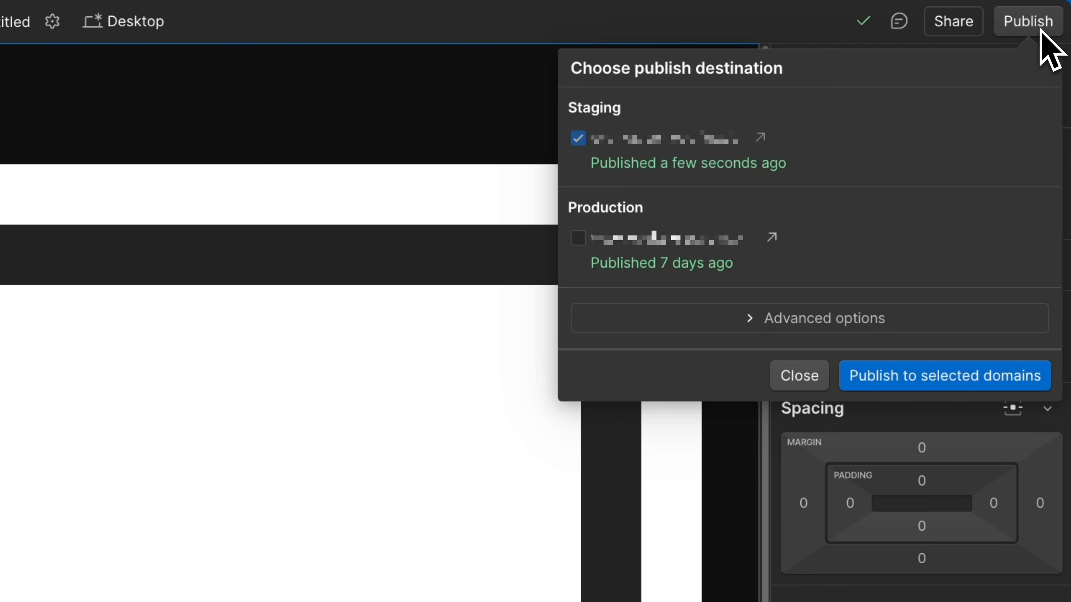
left_click(919, 376)
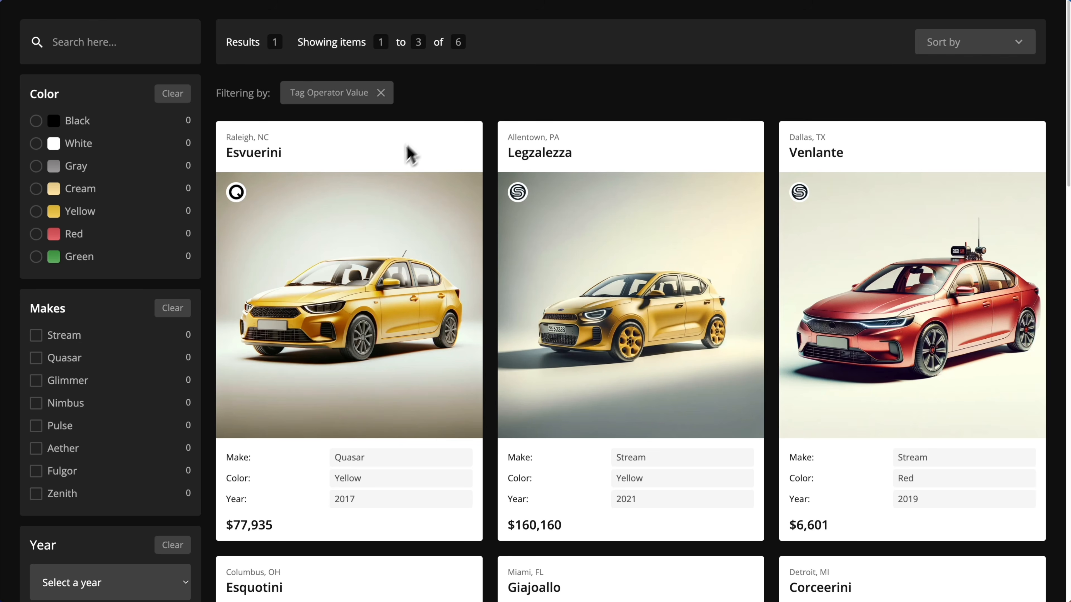
scroll(385, 170, "down", 5)
scroll(384, 177, "down", 1)
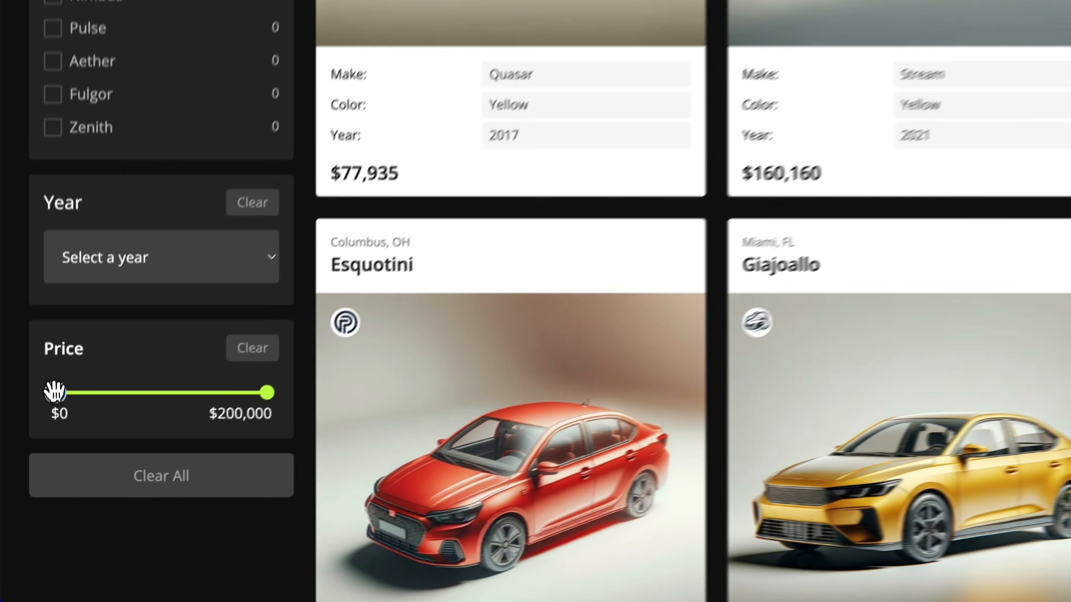
left_click_drag(38, 458, 63, 458)
left_click_drag(122, 374, 125, 373)
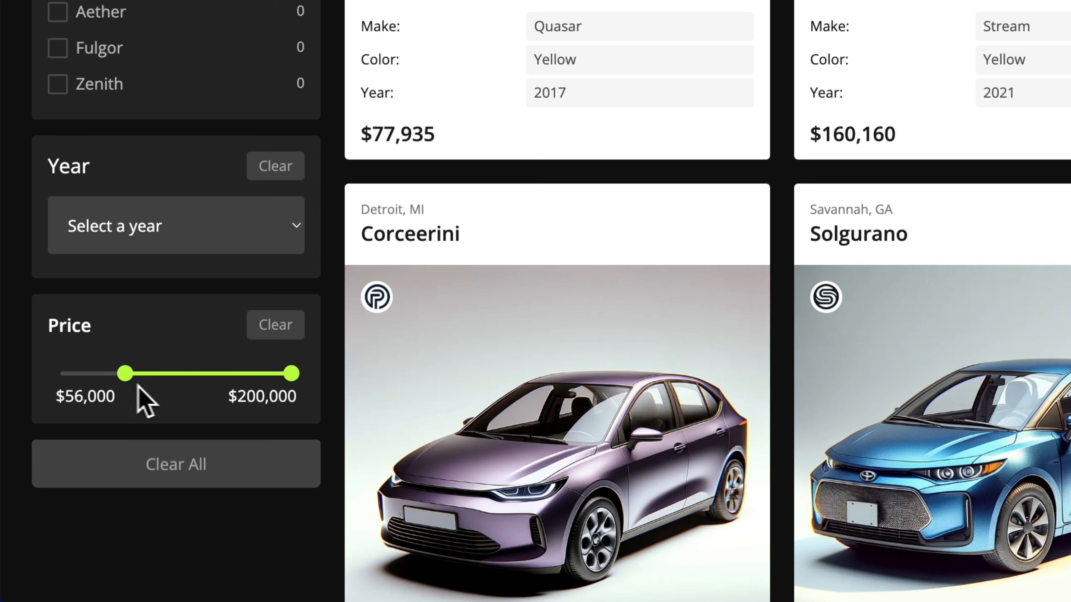
left_click_drag(252, 373, 195, 373)
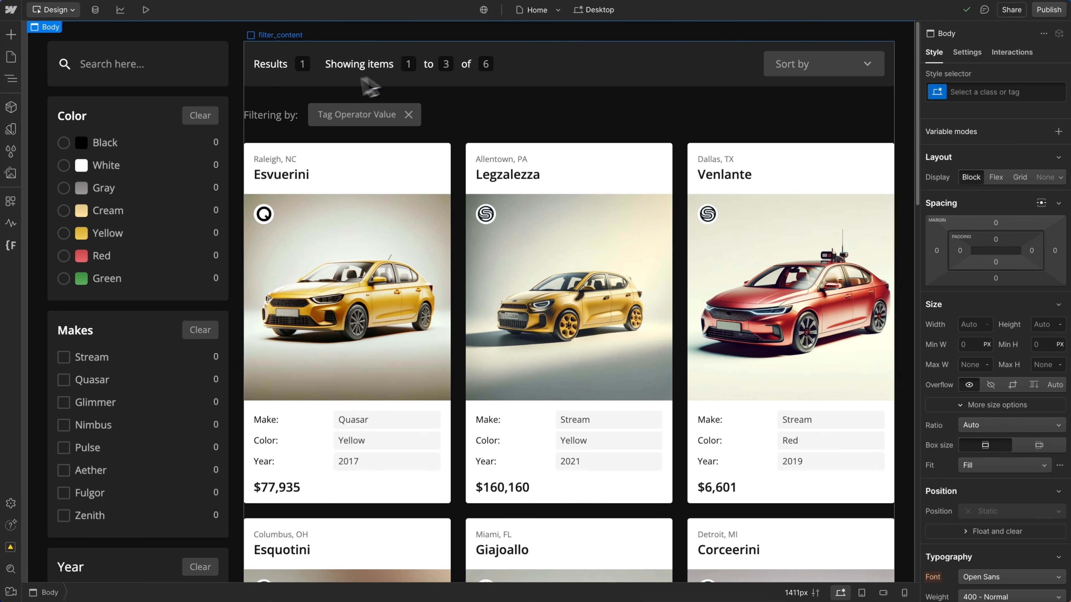
Select the Clear All link below the filters and copy the attribute name fs-list-element from the Clear section of the docs
left_click(206, 120)
left_click(202, 331)
scroll(206, 337, "down", 5)
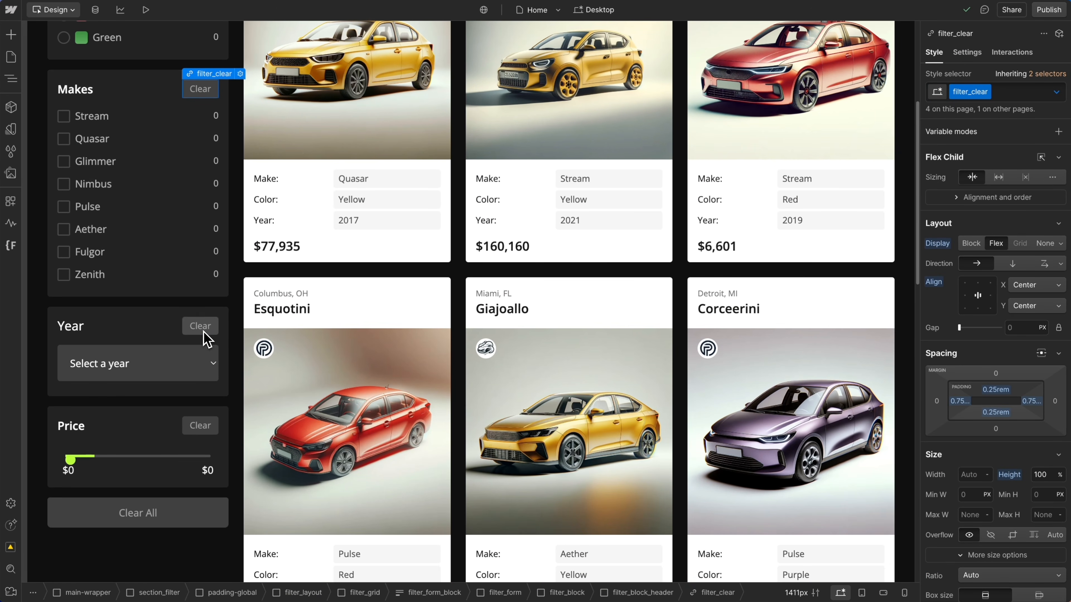
left_click(162, 514)
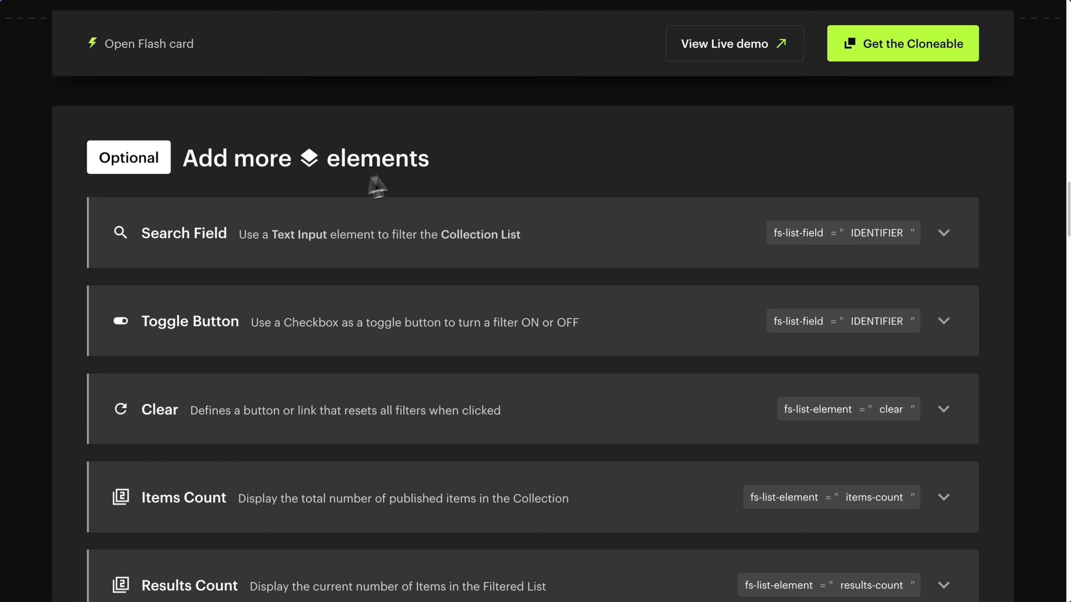
scroll(289, 224, "down", 6)
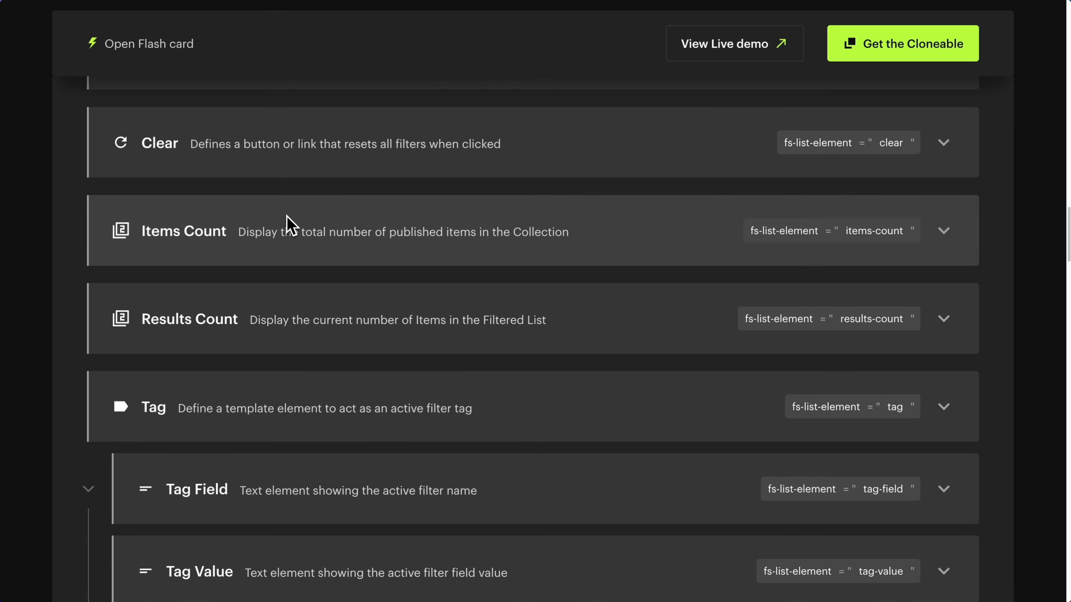
left_click(303, 170)
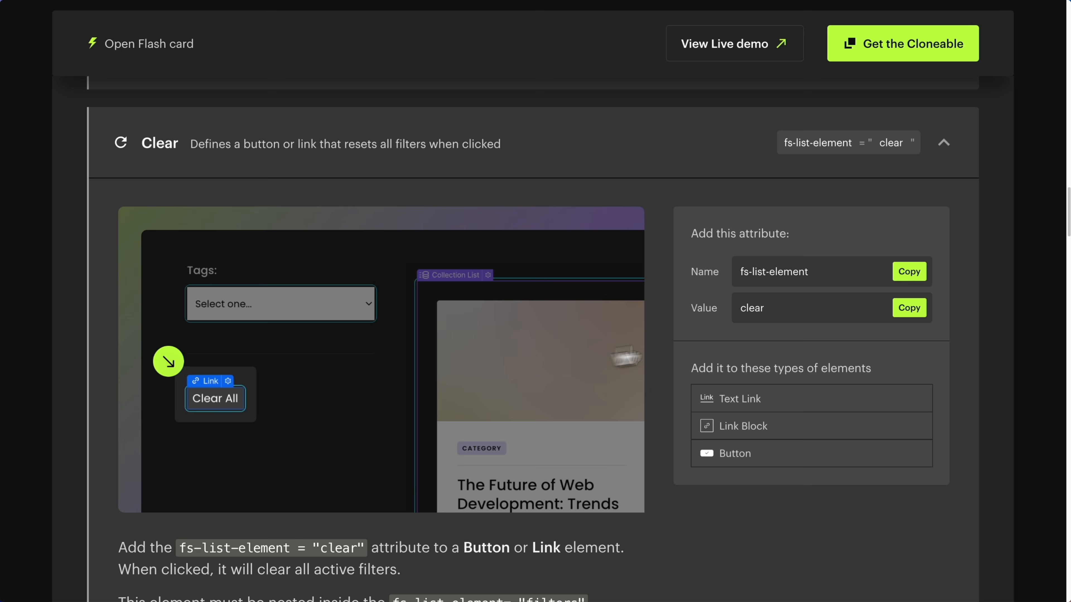
left_click(906, 274)
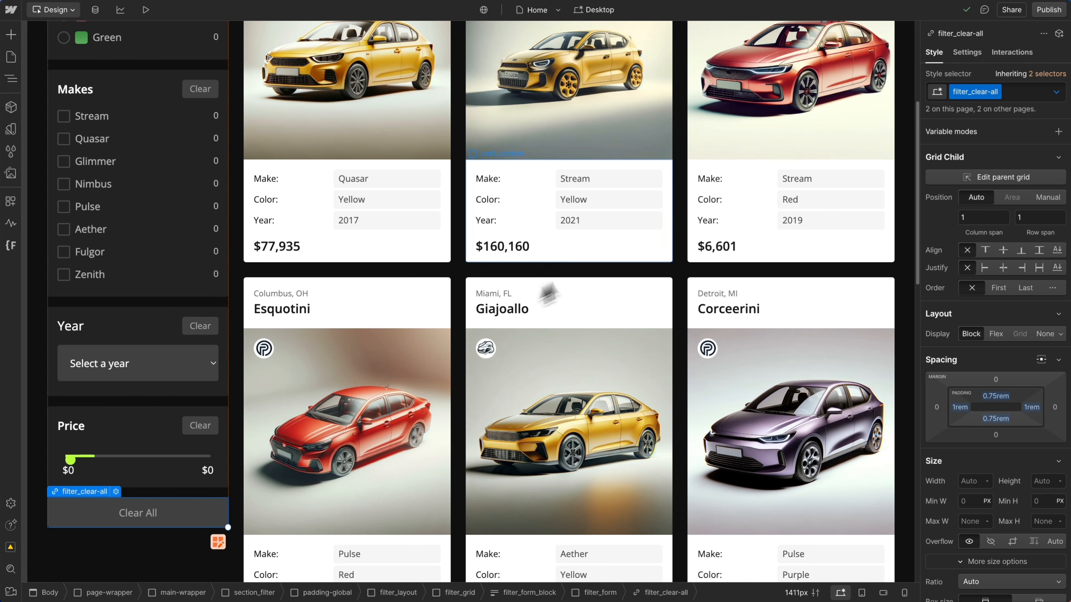
Add the custom attribute fs-list-element with value clear, copied from the docs, to the Clear All link
left_click(966, 55)
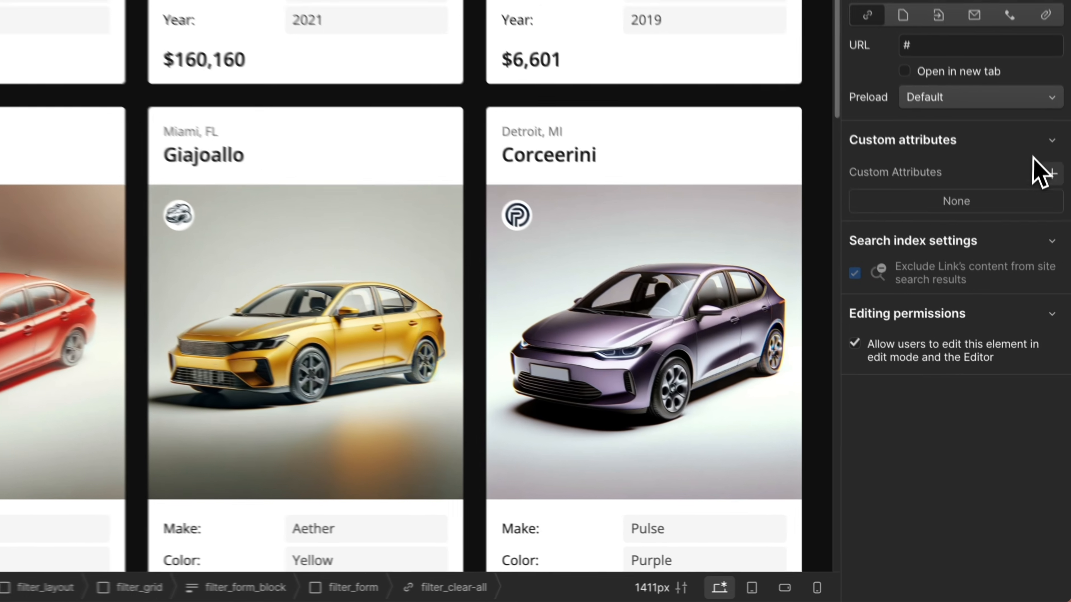
left_click(1058, 321)
type("fs-list-element")
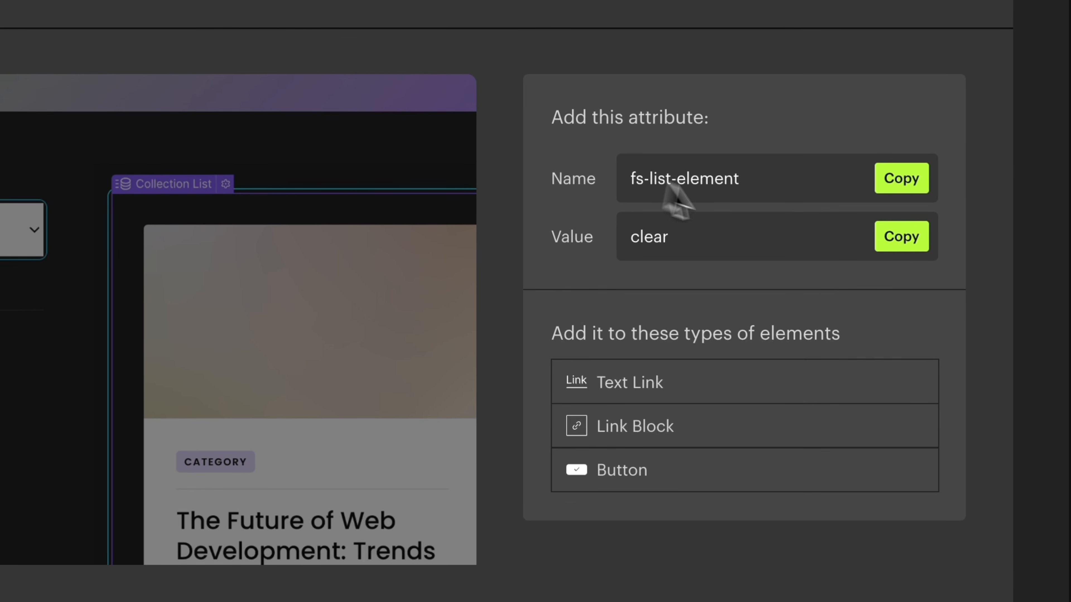
left_click(892, 250)
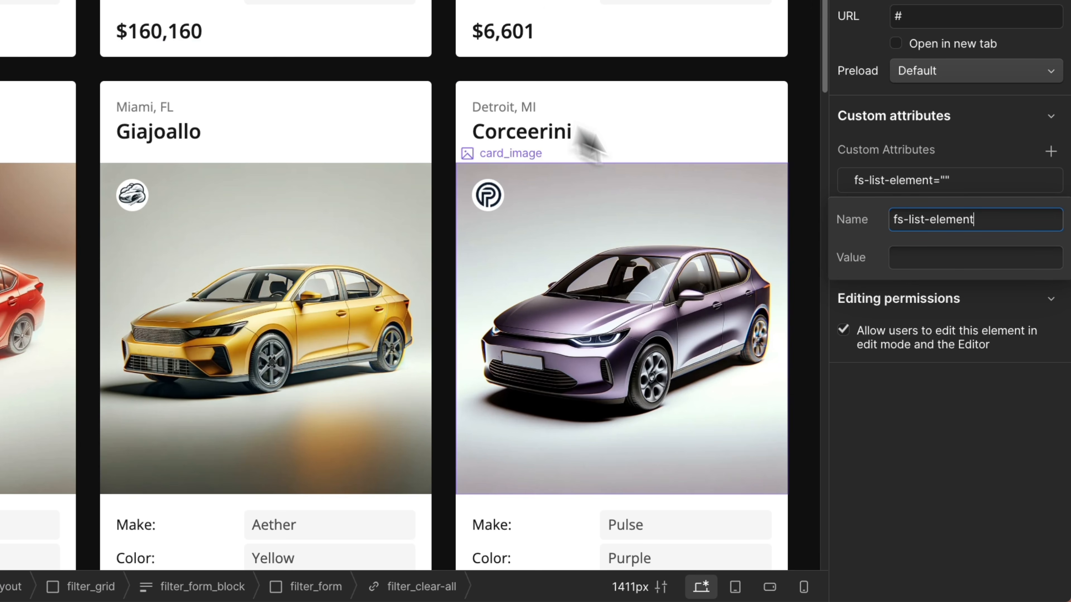
left_click(897, 256)
left_click(988, 117)
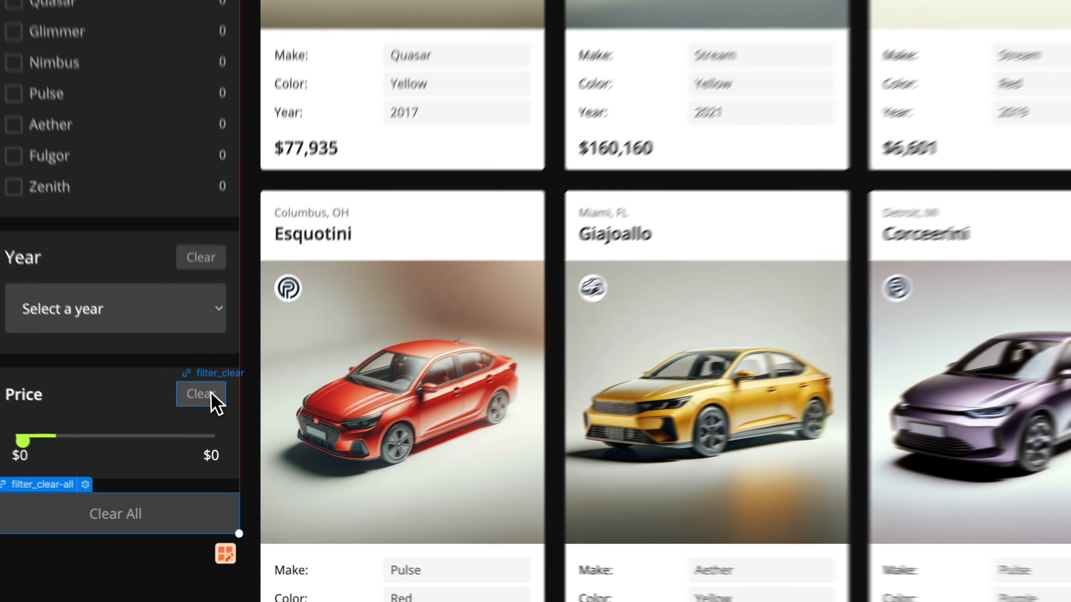
Add the custom attribute fs-list-element with value clear to the Clear link of the Price filter
left_click(208, 430)
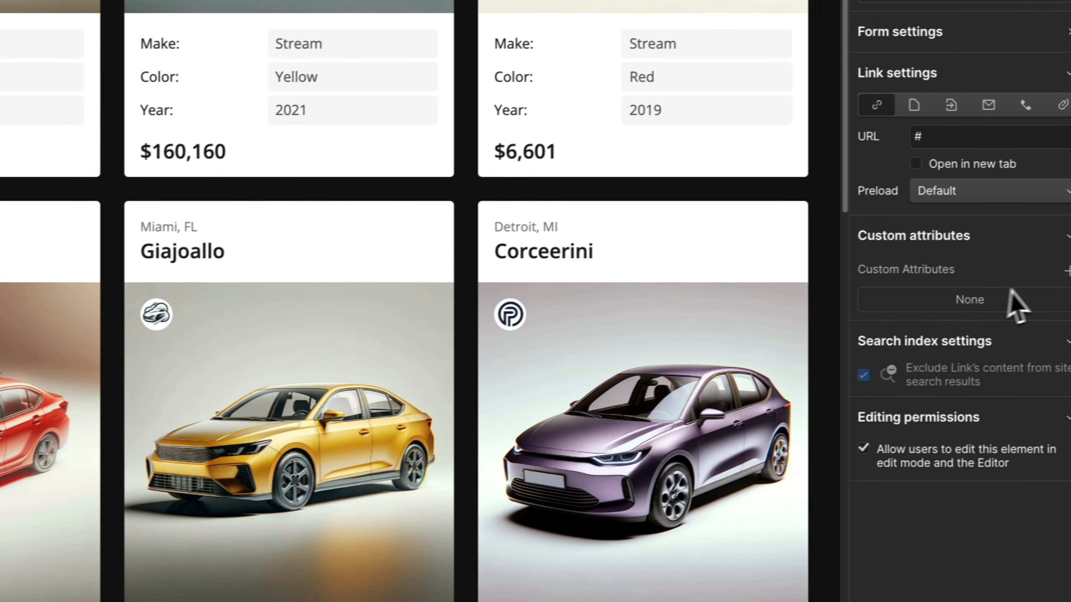
left_click(1067, 270)
type("fs-list-element")
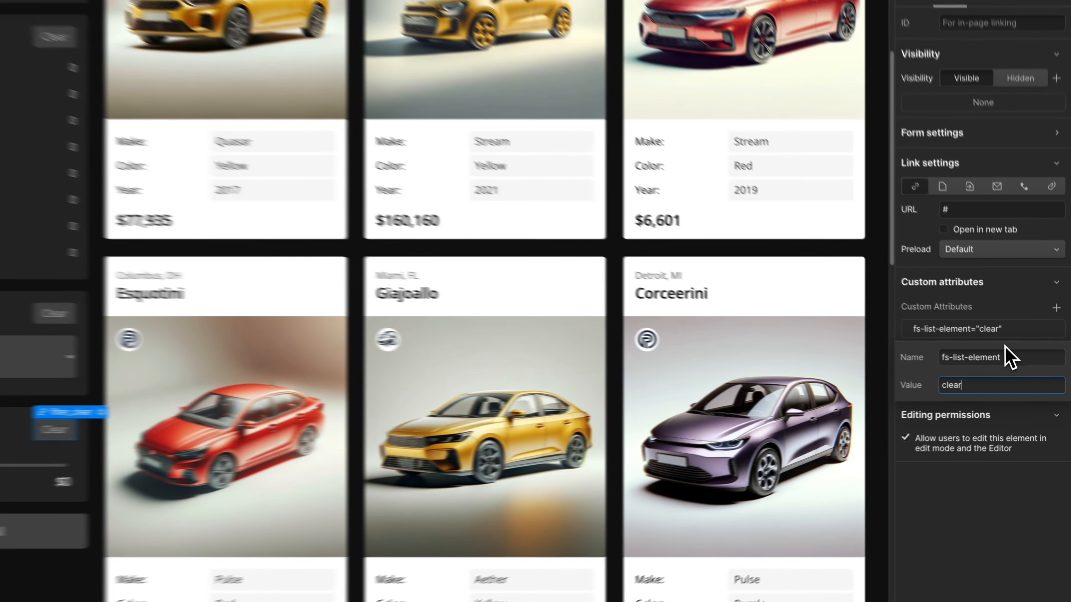
left_click(990, 275)
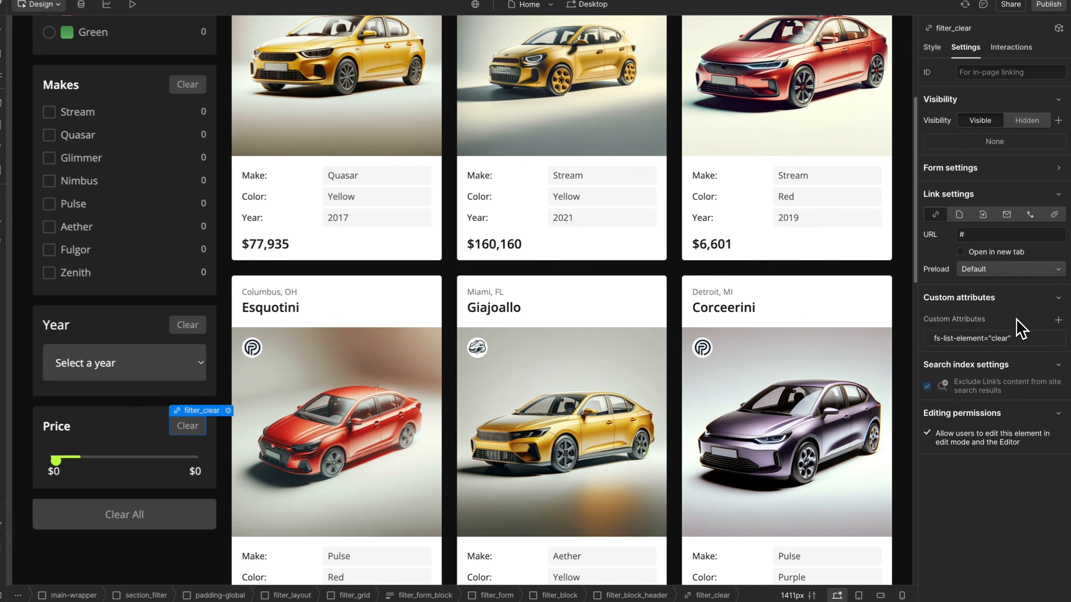
Add the custom attribute fs-list-element with value clear to the Clear link of the Year filter
left_click(215, 331)
left_click(1058, 321)
type("fs-list-element")
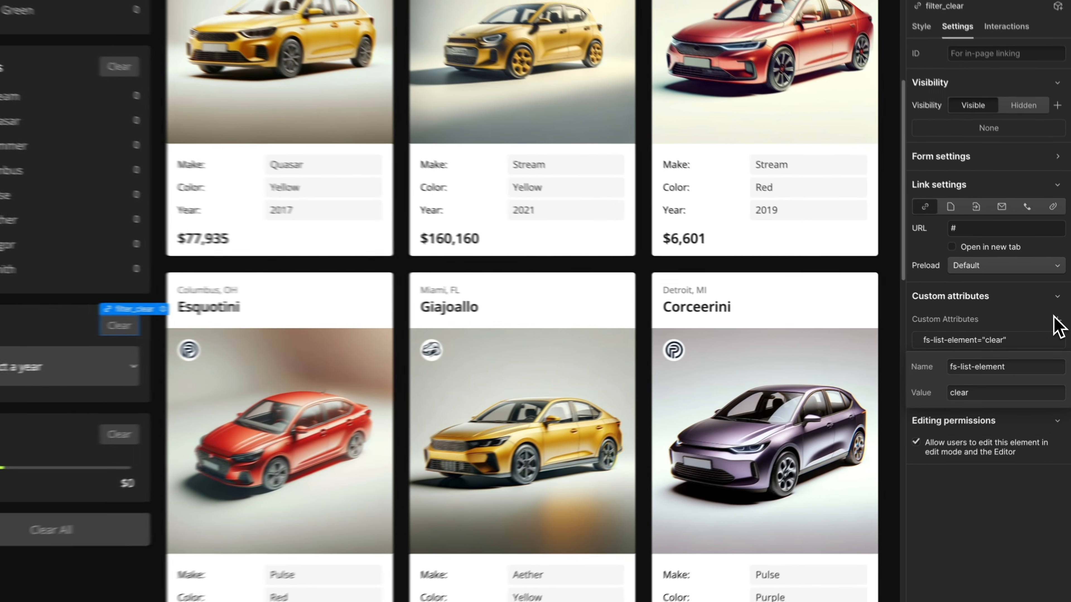
left_click(1040, 308)
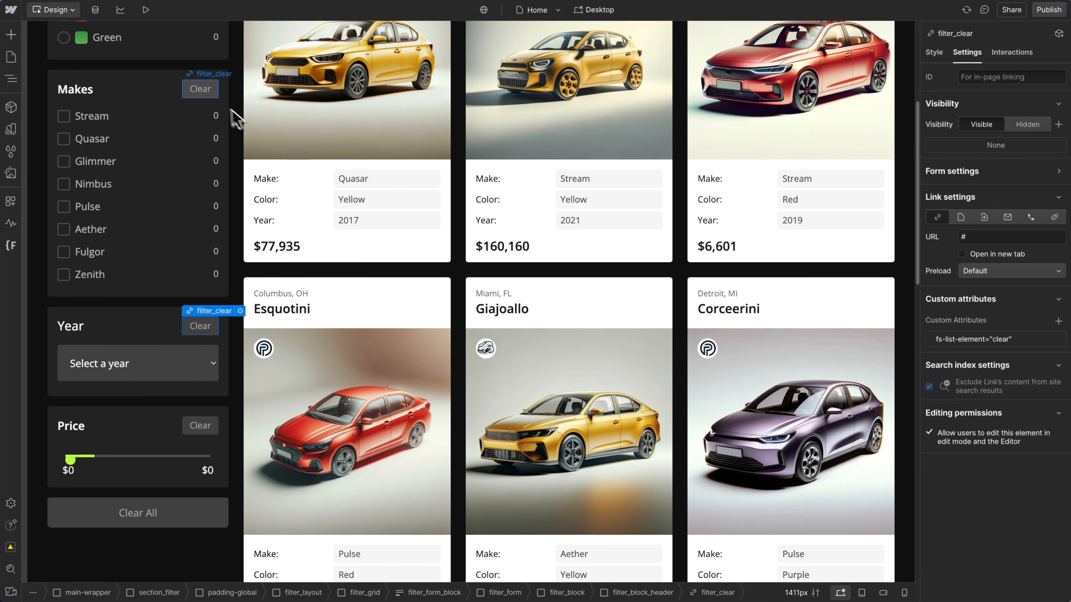
Add the custom attribute fs-list-element with value clear to the Clear link of the Makes filter
left_click(1055, 322)
type("fs-list-element=\"")
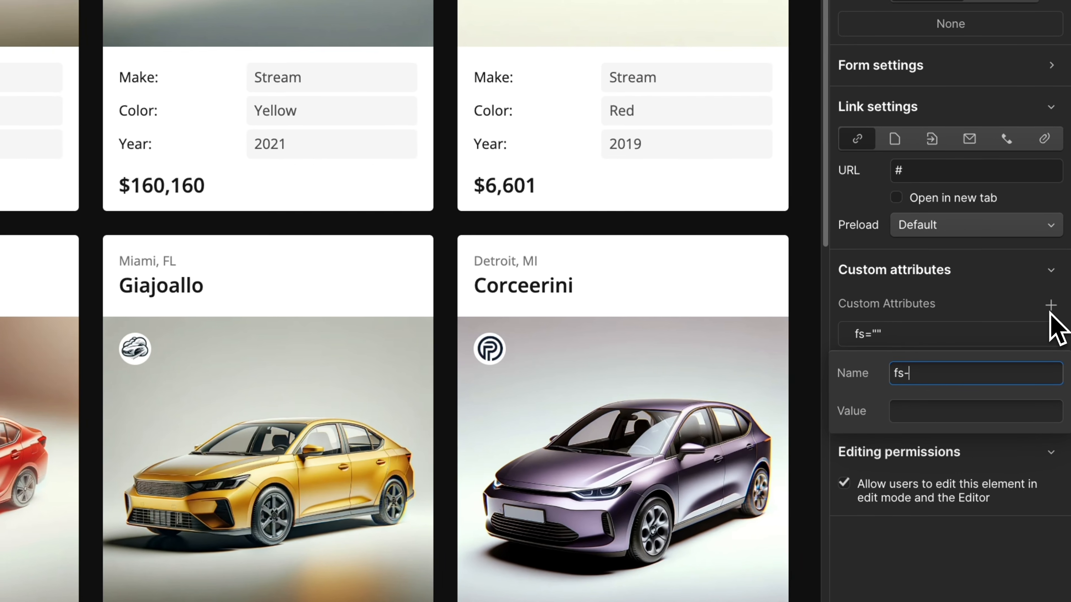
type("clear")
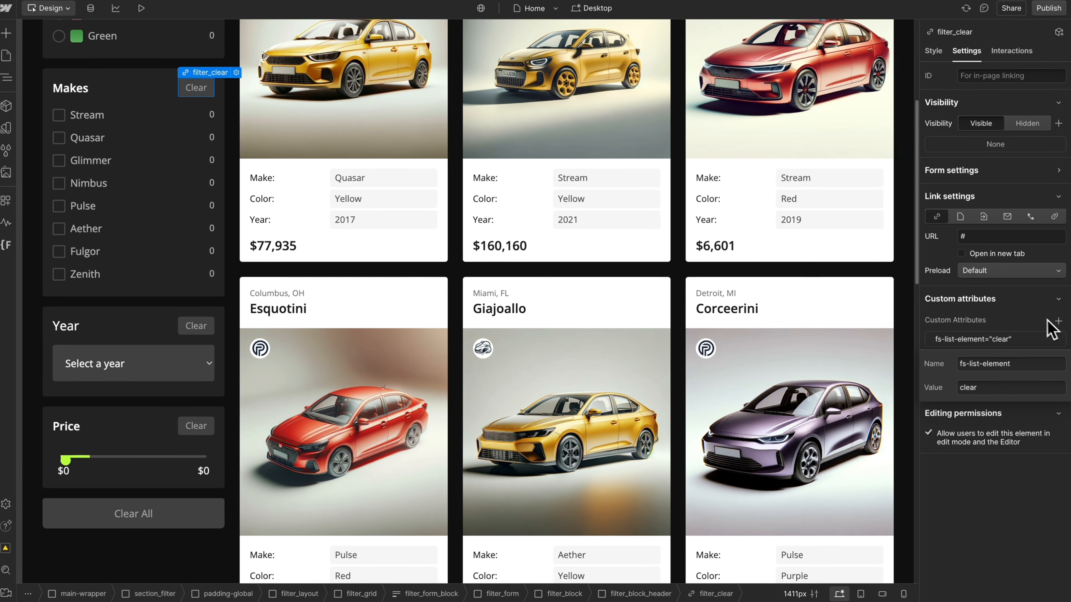
left_click(1013, 295)
Add the custom attribute fs-list-element with value clear to the Clear link of the Color filter
scroll(287, 240, "up", 5)
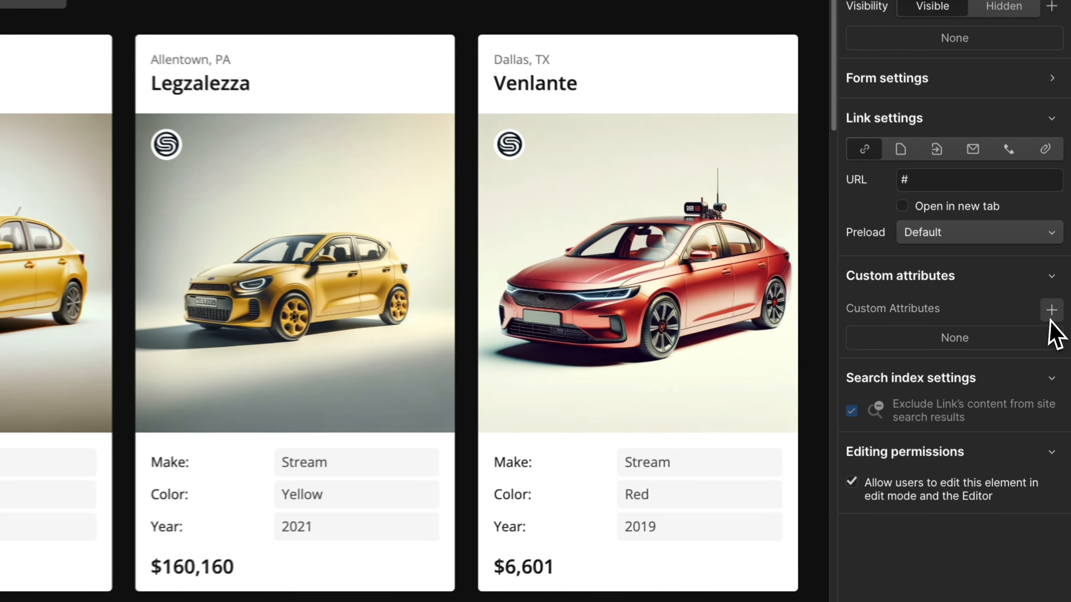
left_click(1058, 321)
type("fs-list-e")
key("Return")
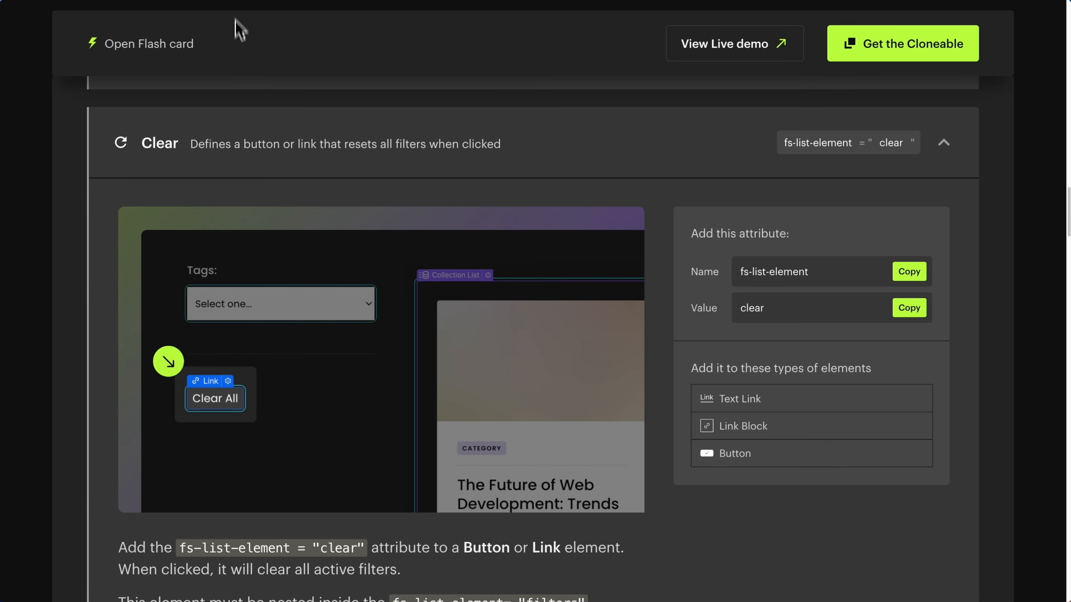
Find the Clear Specific Filter setting in the docs and copy its attribute name fs-list-field
left_click(239, 142)
scroll(148, 172, "down", 10)
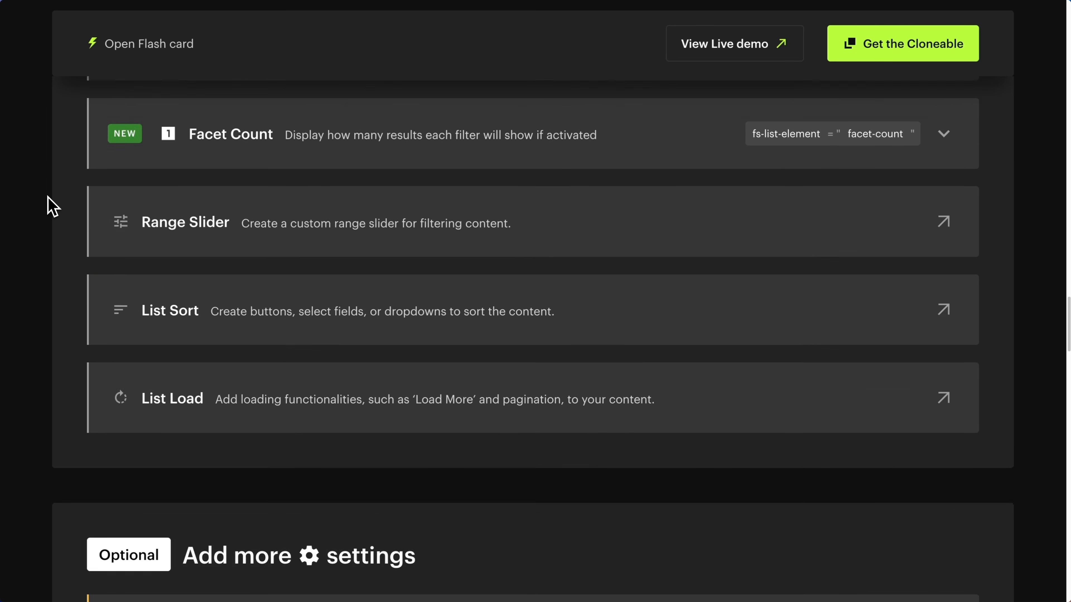
scroll(53, 206, "down", 8)
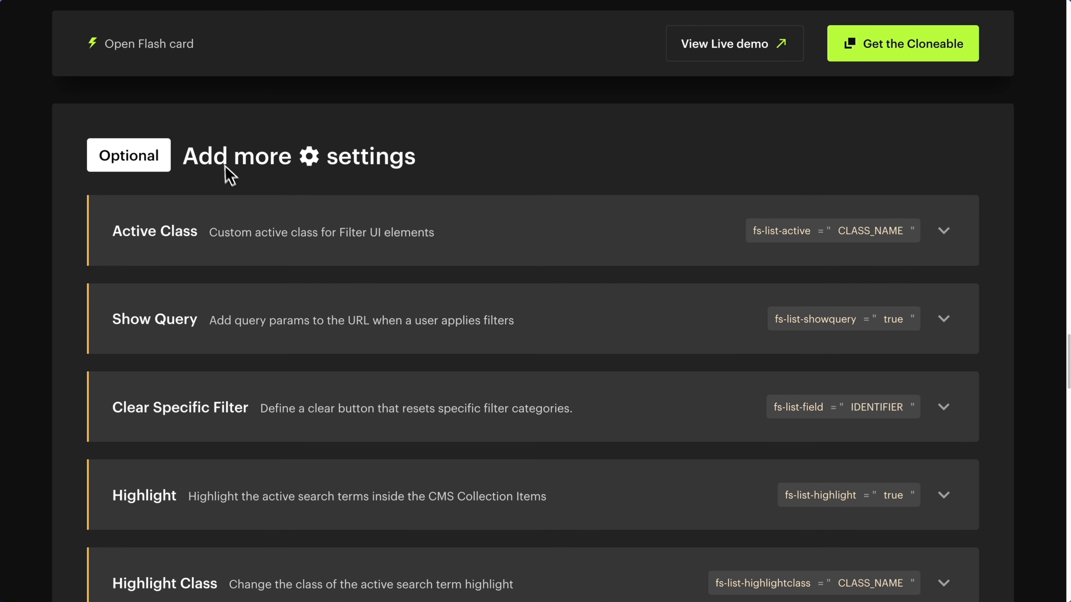
scroll(325, 316, "down", 5)
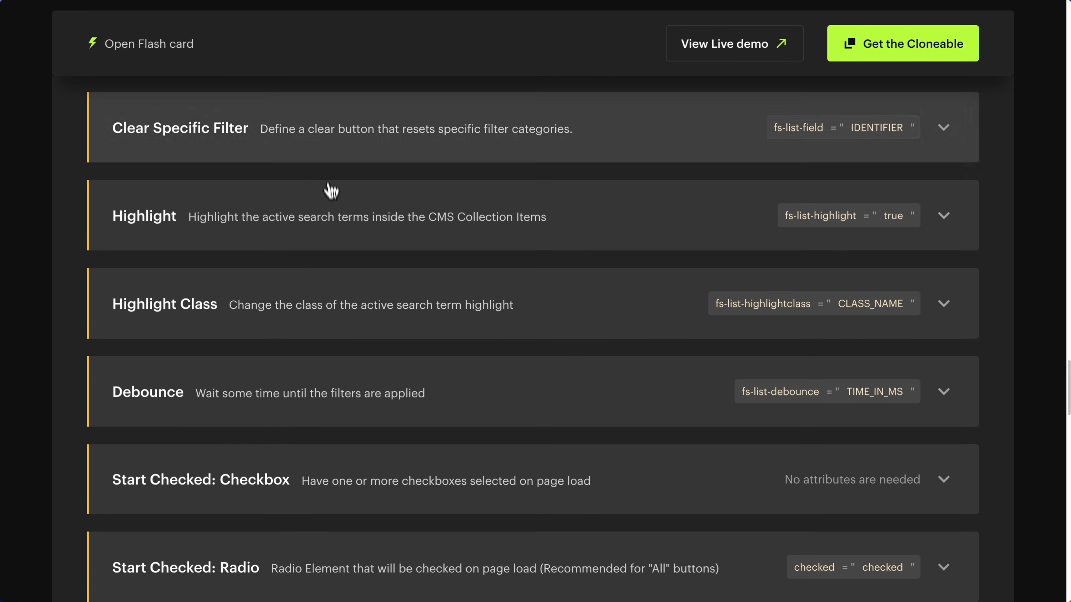
left_click(326, 159)
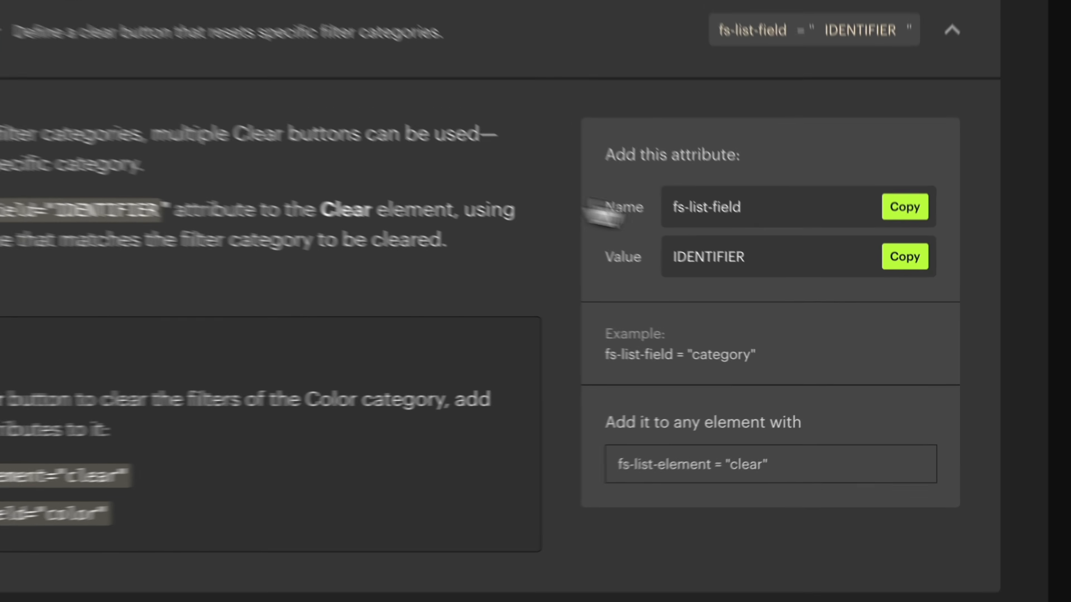
left_click(904, 187)
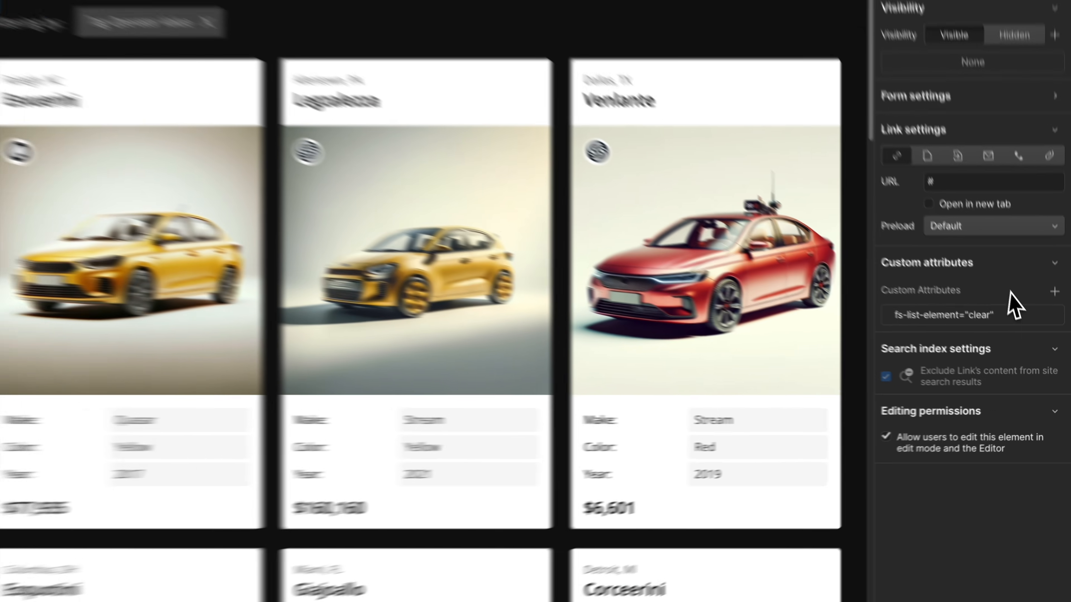
Add the custom attribute fs-list-field with value color to the Color filter's Clear link and compare it with the Black radio button's attribute
left_click(1058, 321)
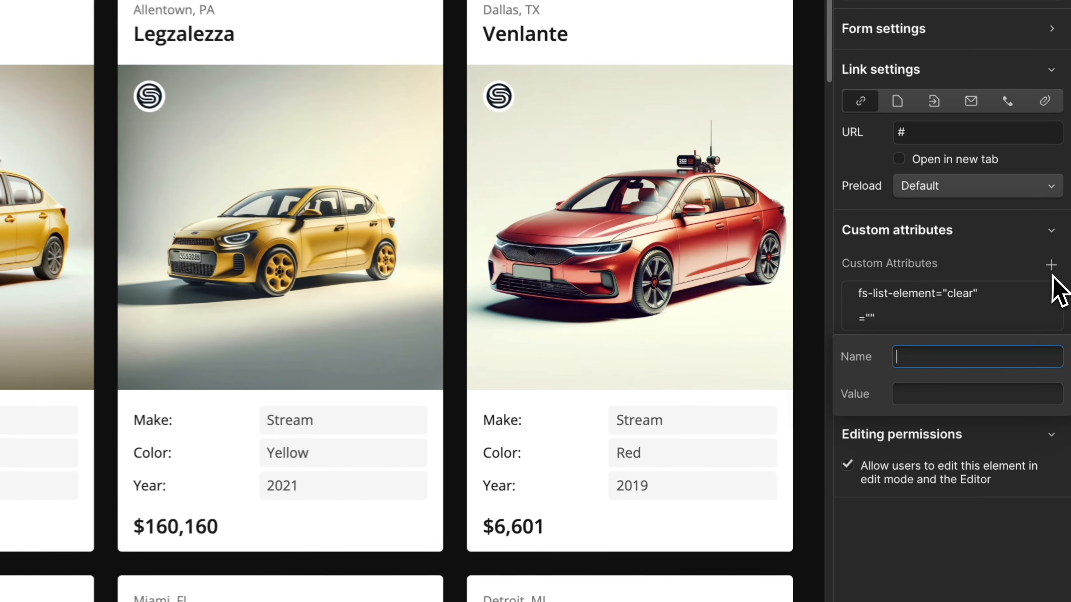
key("ctrl+v")
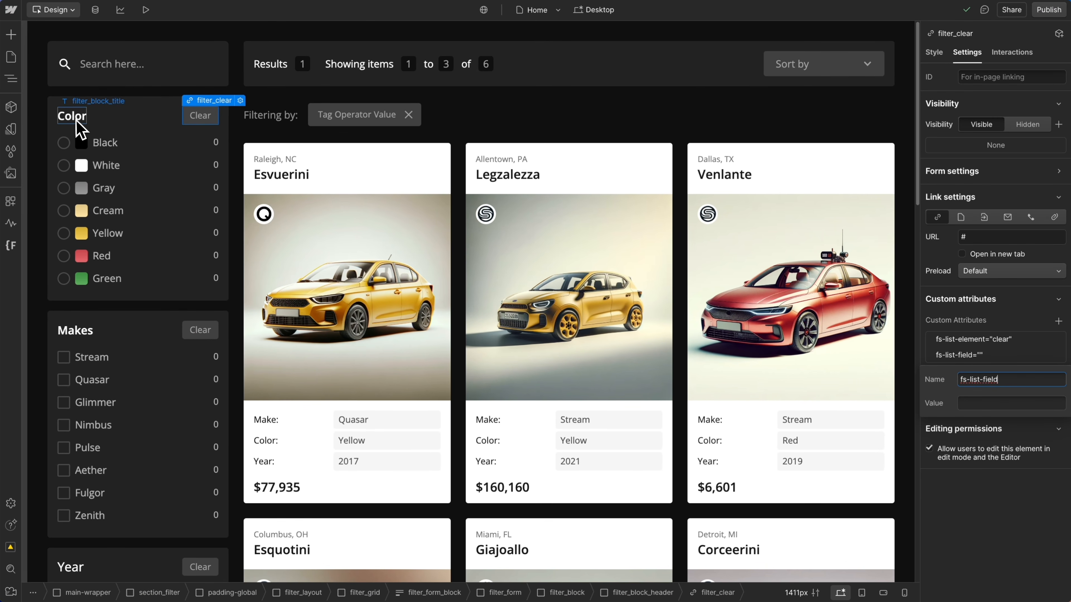
left_click(981, 404)
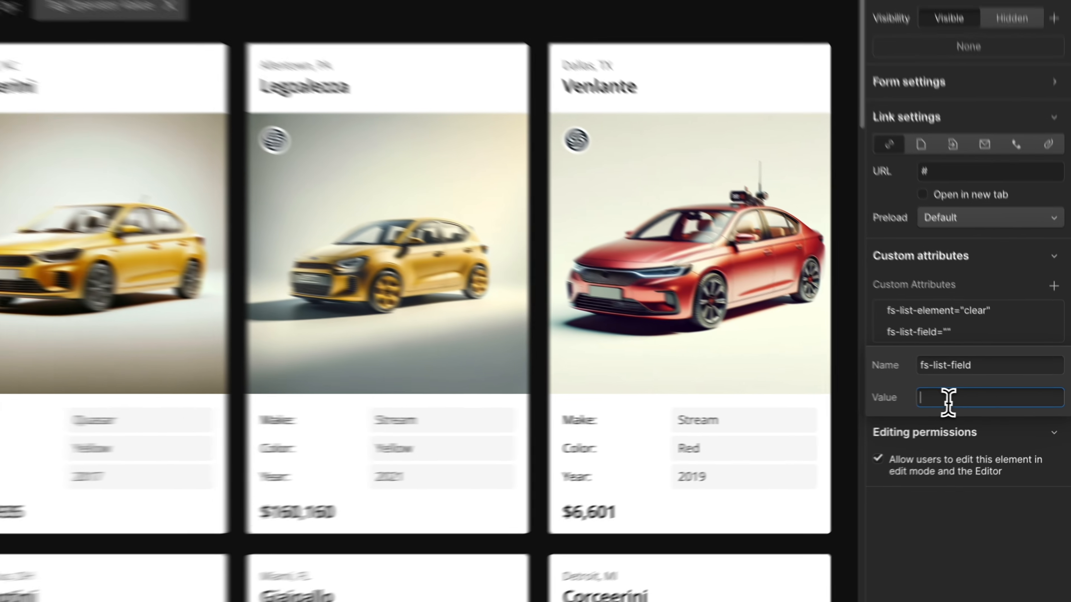
type("color")
left_click(977, 255)
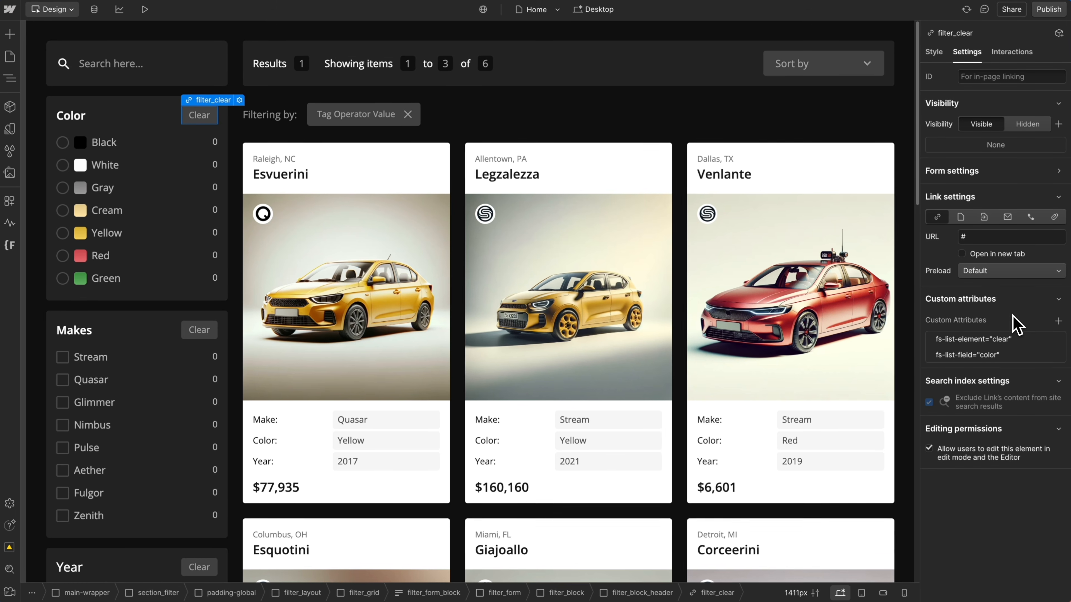
left_click(64, 145)
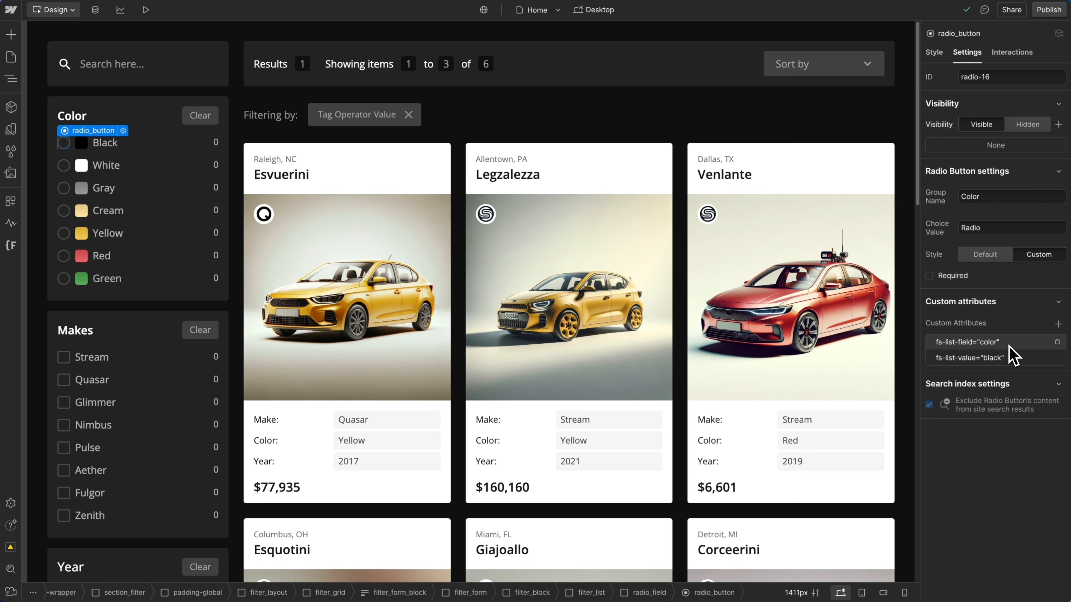
Add the custom attribute fs-list-field with value make to the Clear link of the Makes filter
left_click(196, 331)
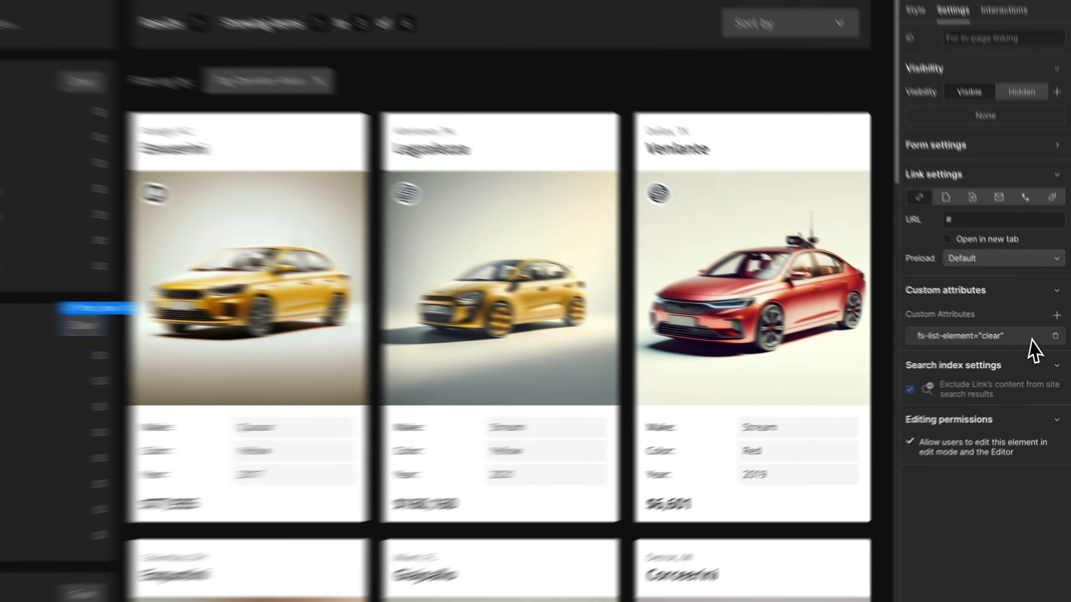
left_click(1058, 311)
type("fs-list-field")
key("Tab")
type("make")
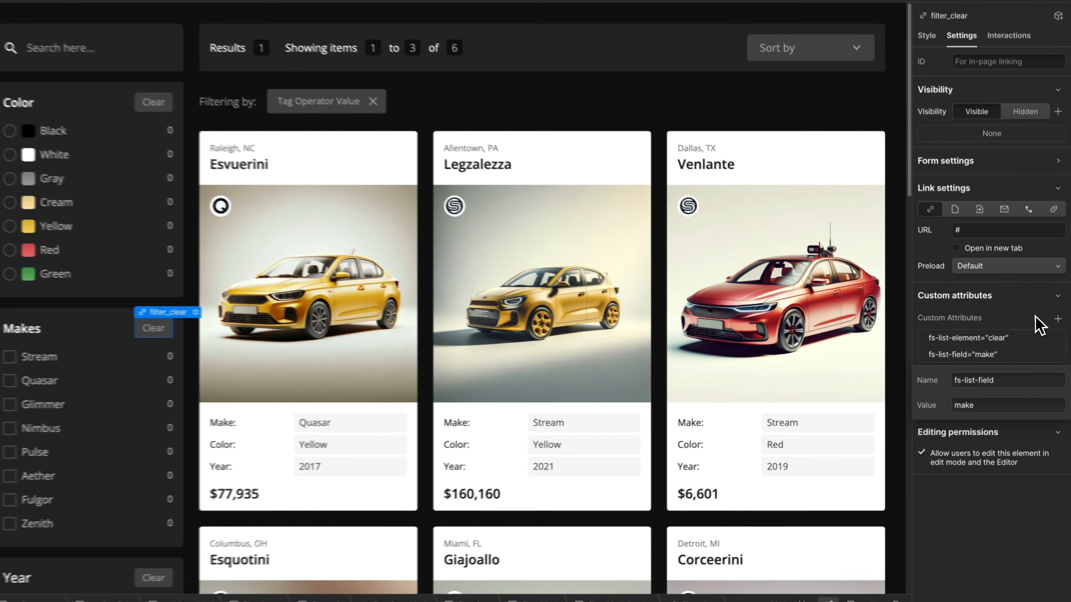
Add the custom attribute fs-list-field with value year to the Clear link of the Year filter
key("Return")
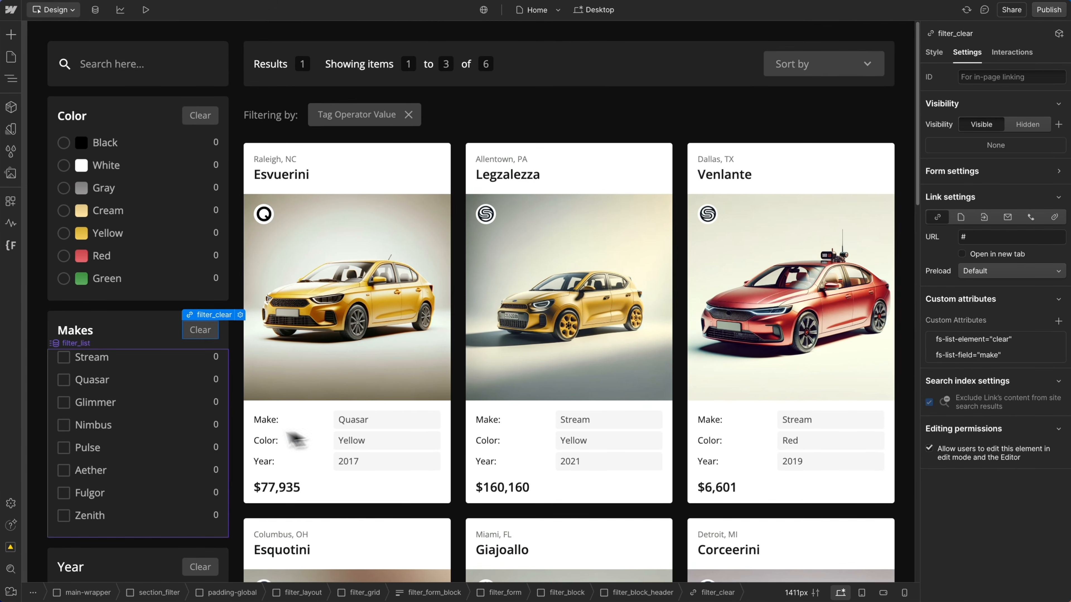
scroll(220, 436, "down", 3)
scroll(224, 443, "down", 3)
left_click(203, 337)
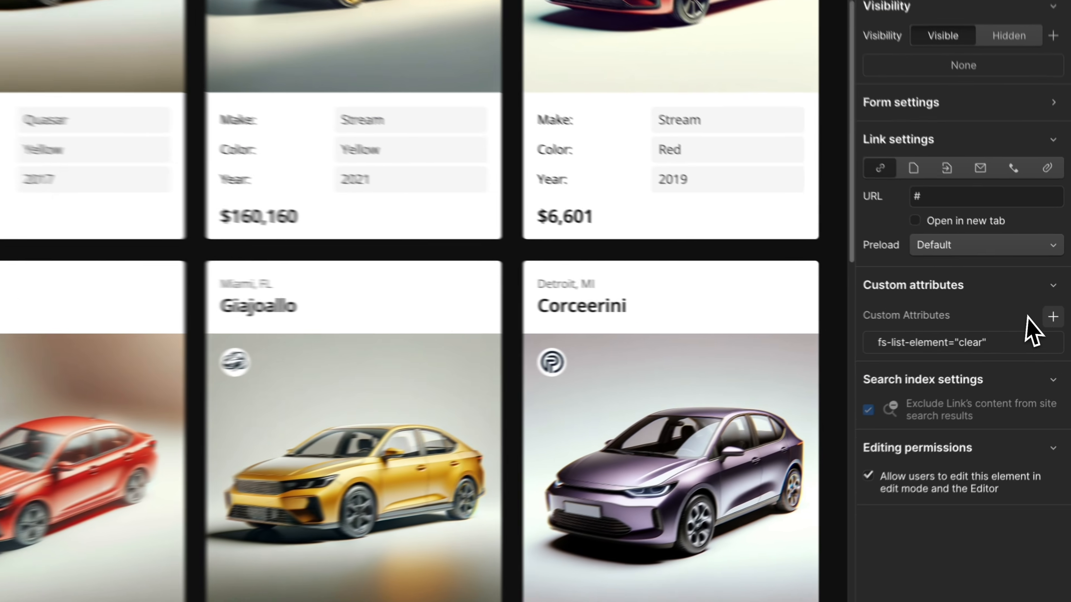
left_click(1058, 321)
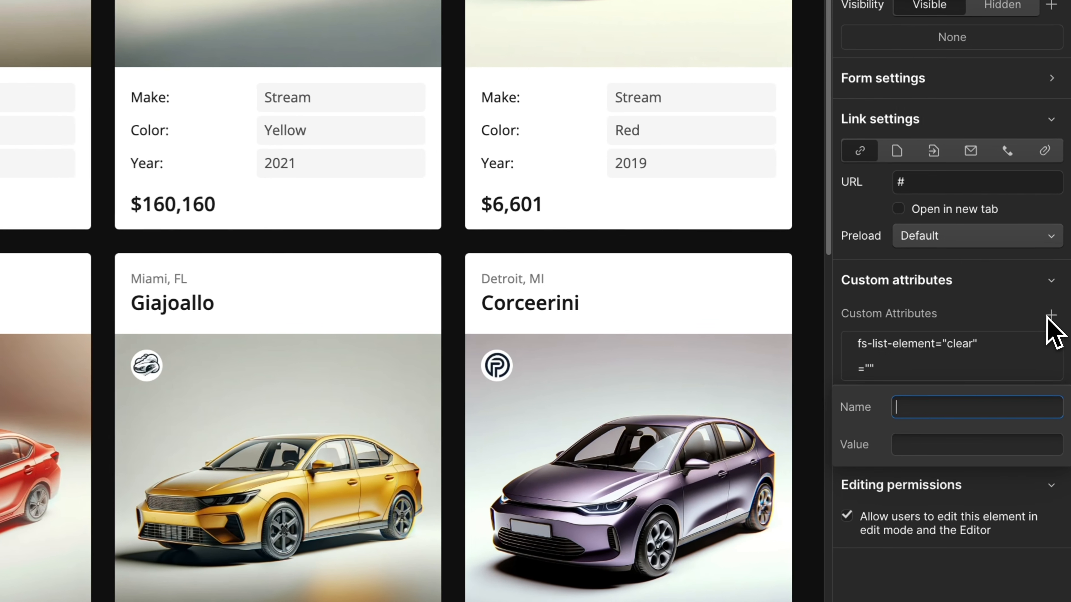
type("fs-list-field")
key("Tab")
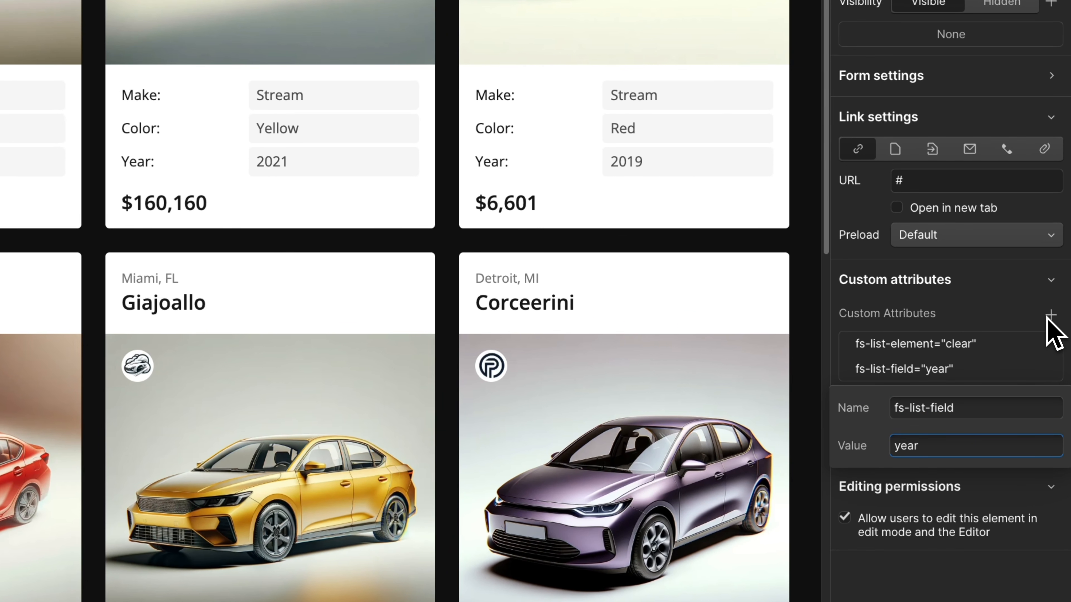
key("Return")
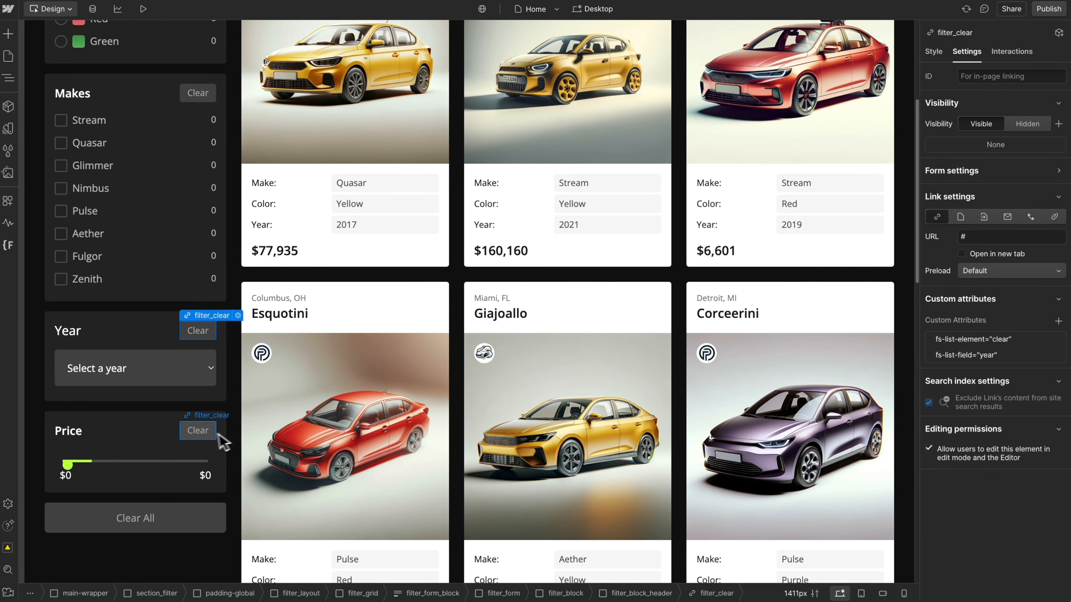
Add the custom attribute fs-list-field to the Clear link of the Price filter
left_click(204, 434)
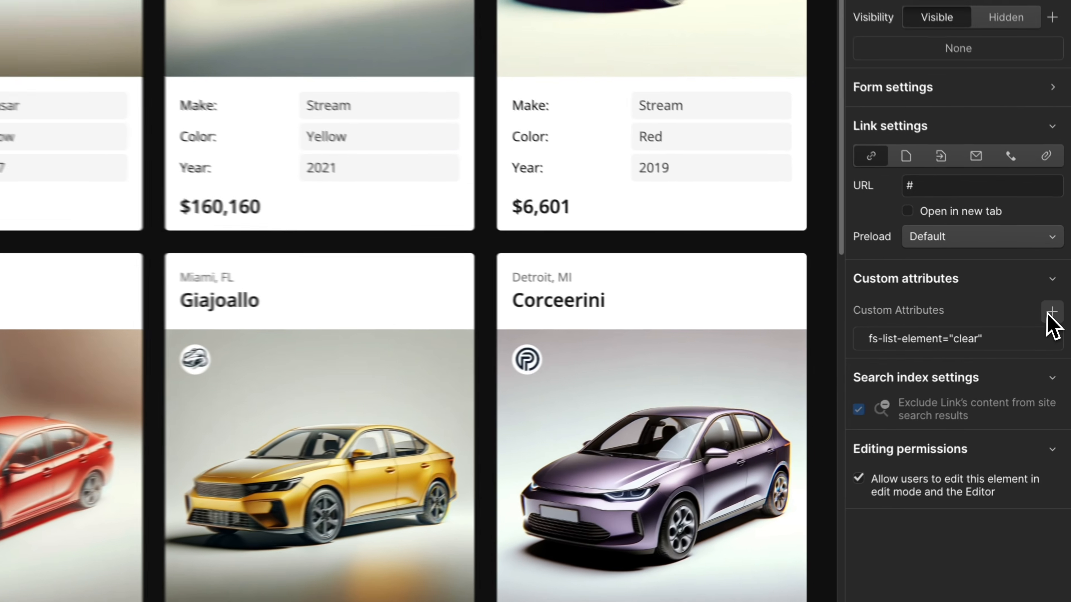
left_click(1059, 321)
type("fs-list-field")
key("Tab")
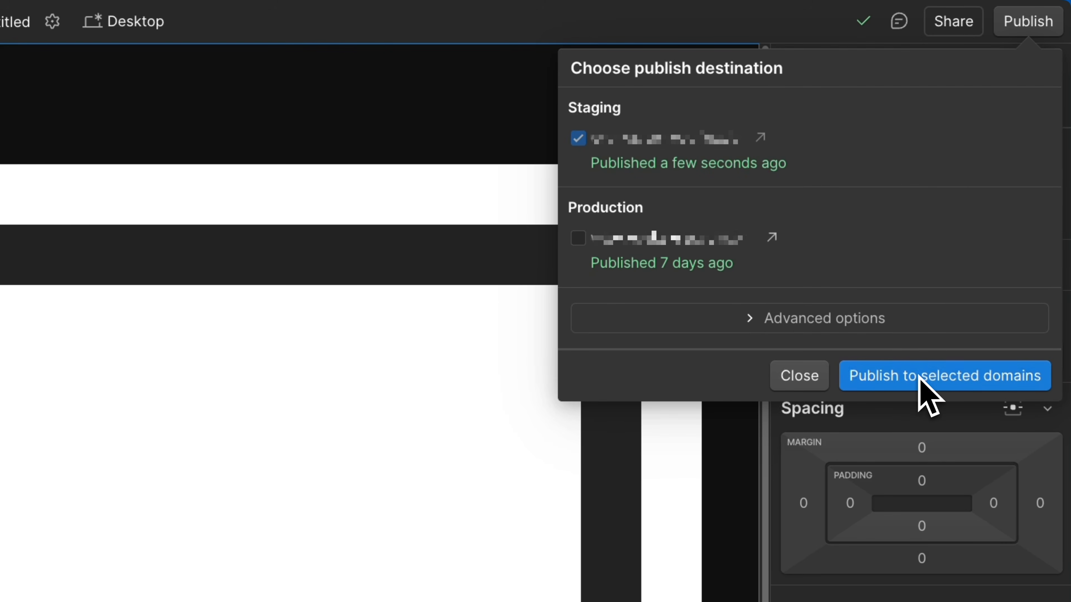
Publish the site to staging and test clearing the Black color and Stream make filters separately on the live page
left_click(919, 377)
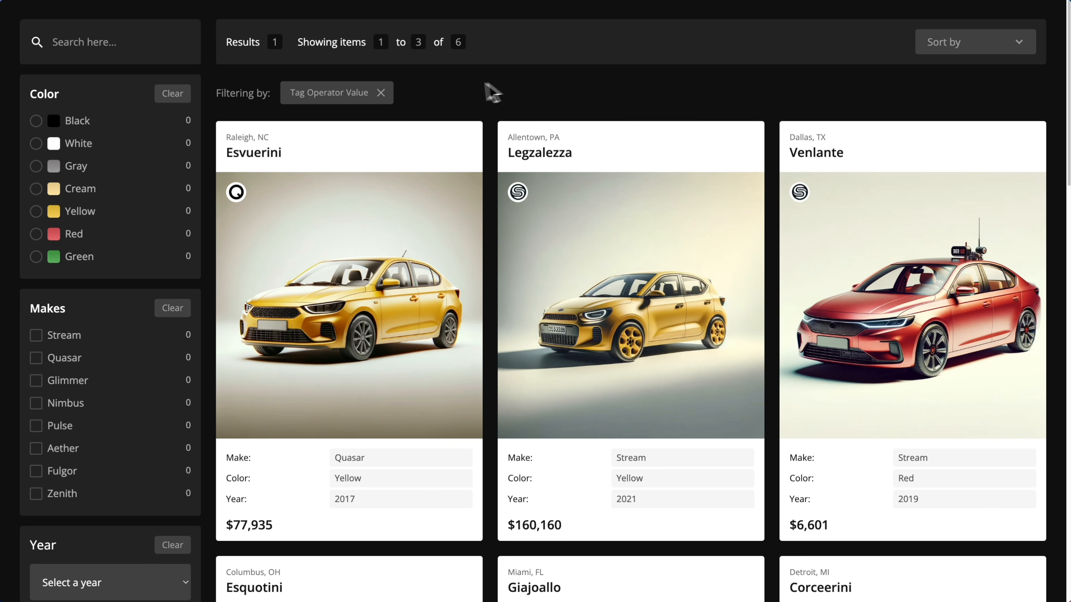
left_click(74, 127)
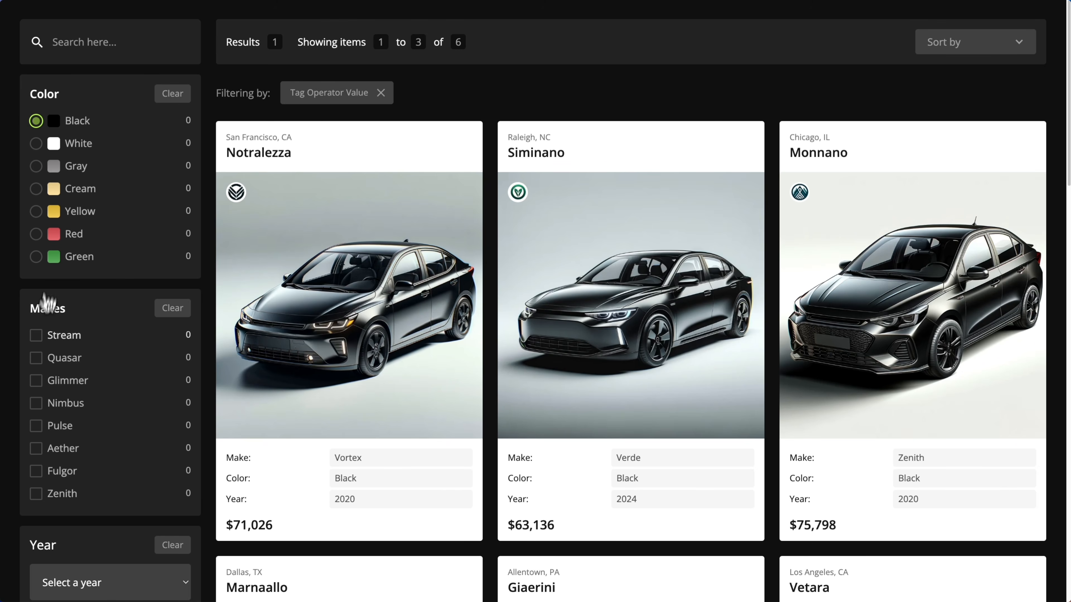
left_click(36, 335)
left_click(172, 93)
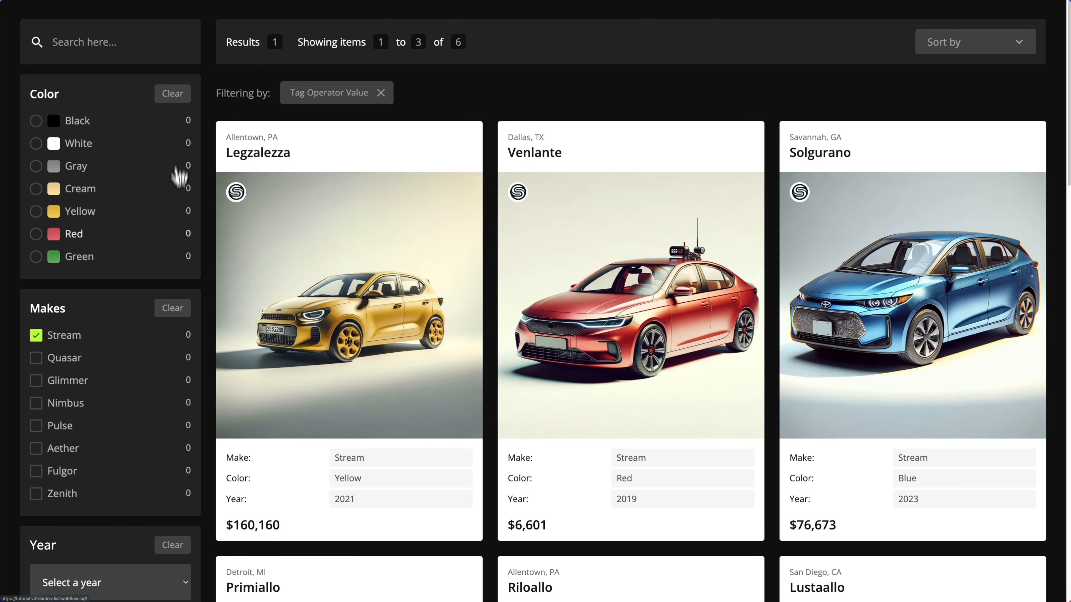
left_click(175, 307)
Filter the live list by year 2018 and by a narrowed price range, clearing each filter with its own Clear link
scroll(184, 347, "down", 3)
left_click(116, 438)
left_click(117, 453)
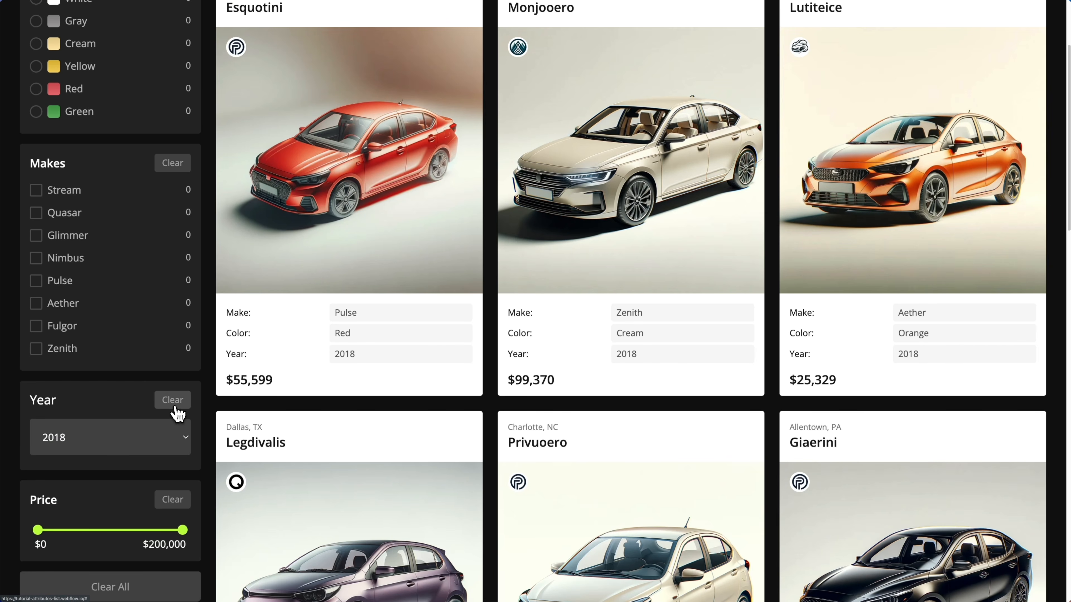
left_click(174, 407)
scroll(158, 438, "down", 3)
left_click_drag(147, 415, 134, 416)
left_click(177, 392)
Filter the cars by make Fulgor, year 2019 and minimum price $68,000, and reset everything with Clear All
left_click(36, 210)
left_click(84, 323)
left_click(77, 353)
left_click_drag(69, 415, 76, 415)
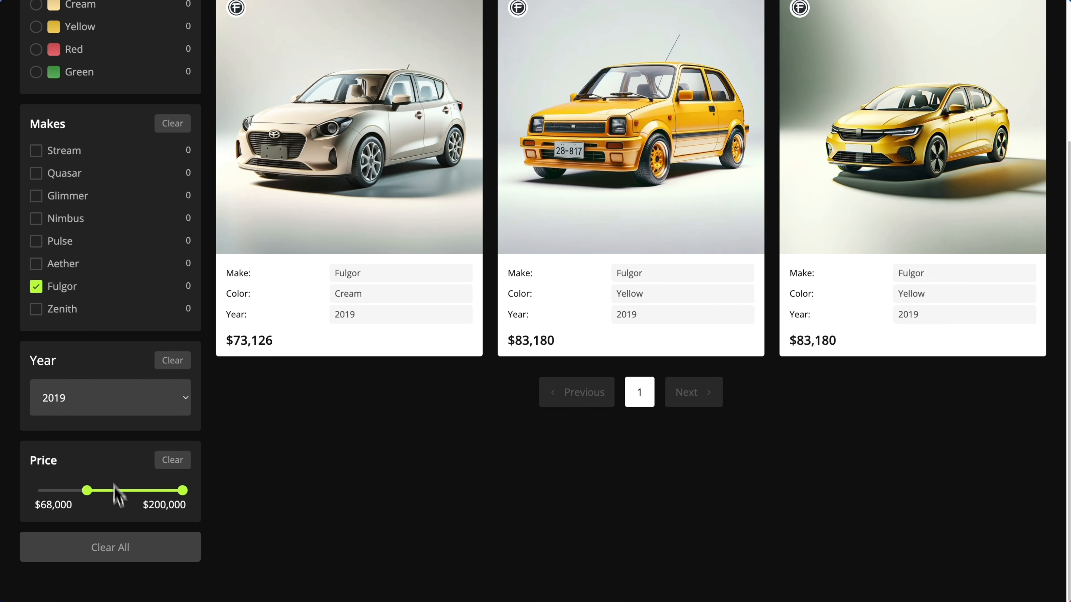
left_click(128, 552)
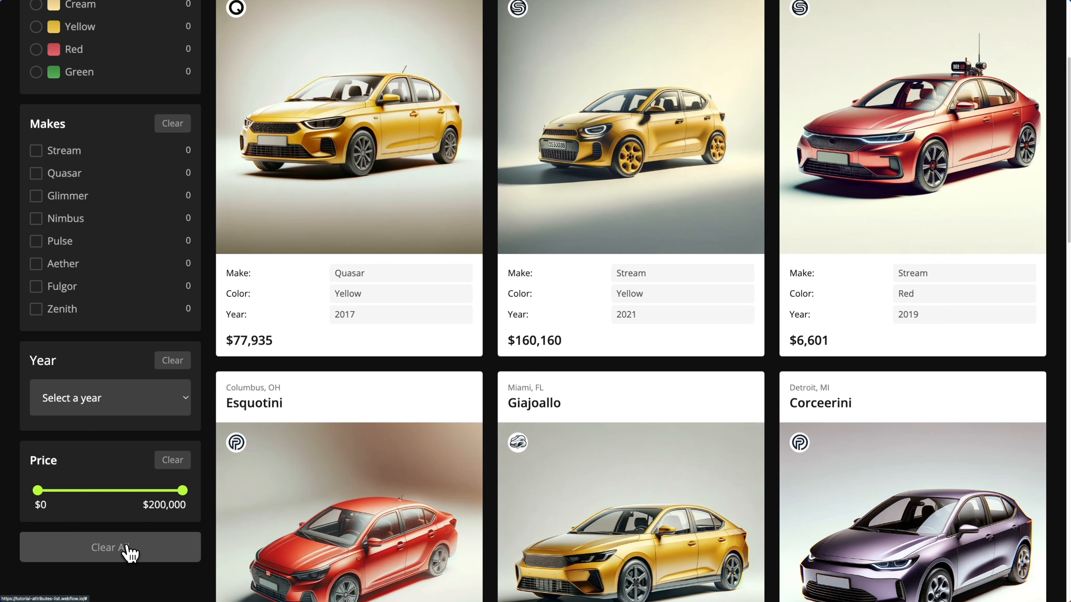
scroll(366, 136, "up", 5)
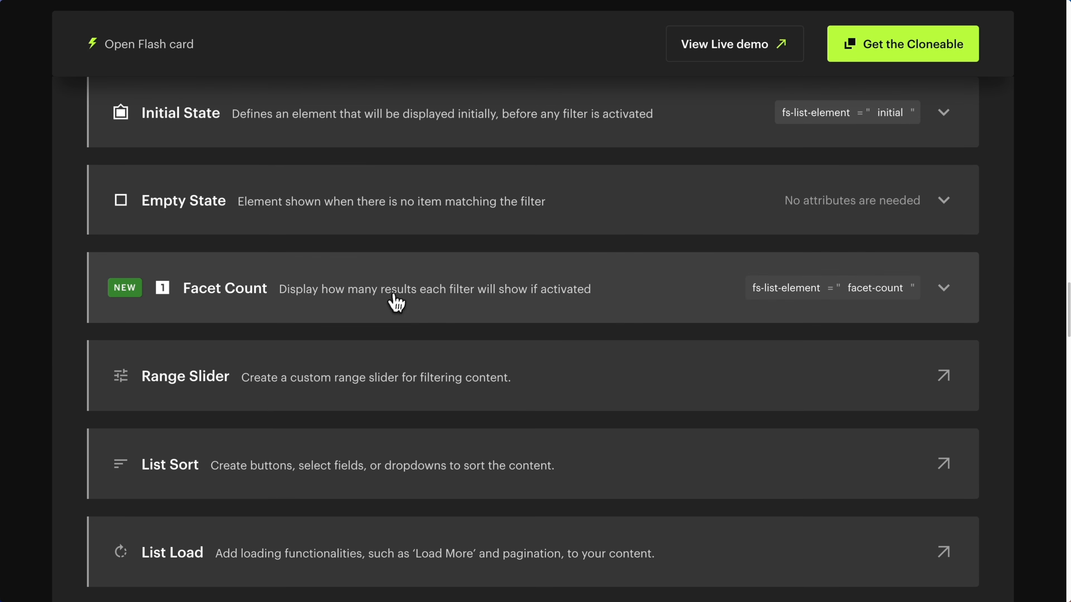
Expand the Facet Count section in the docs and examine the per-filter result counts on the hotel and car rental sites
left_click(395, 303)
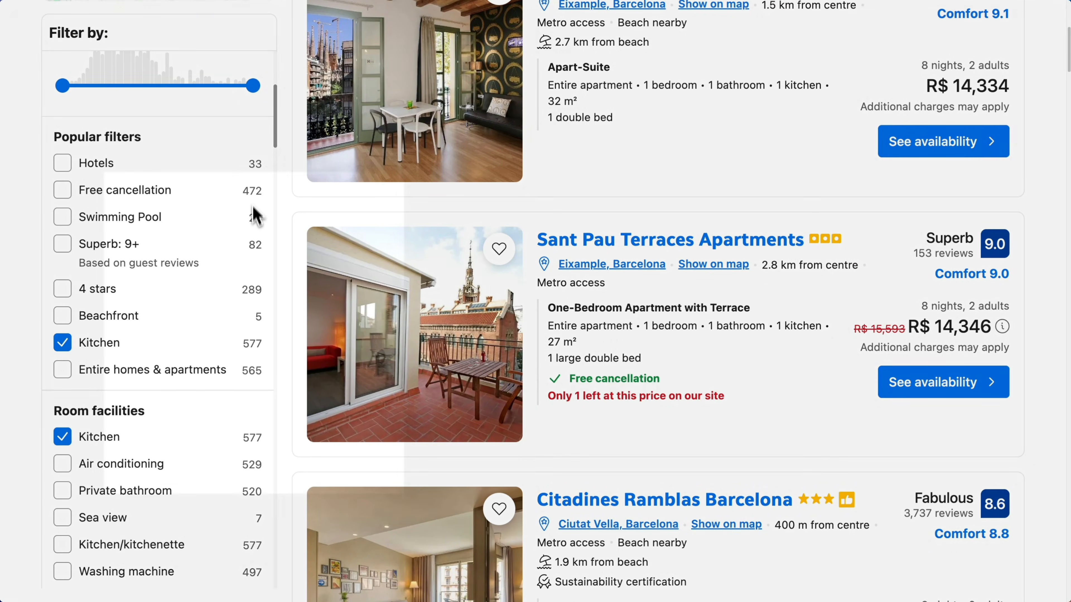
scroll(253, 202, "down", 8)
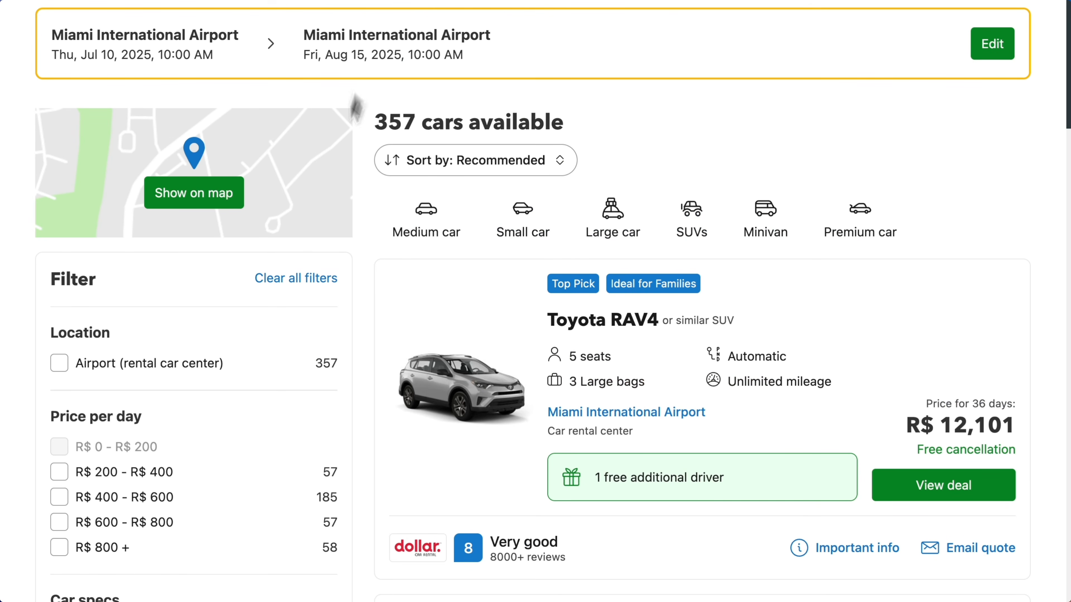
scroll(335, 311, "down", 8)
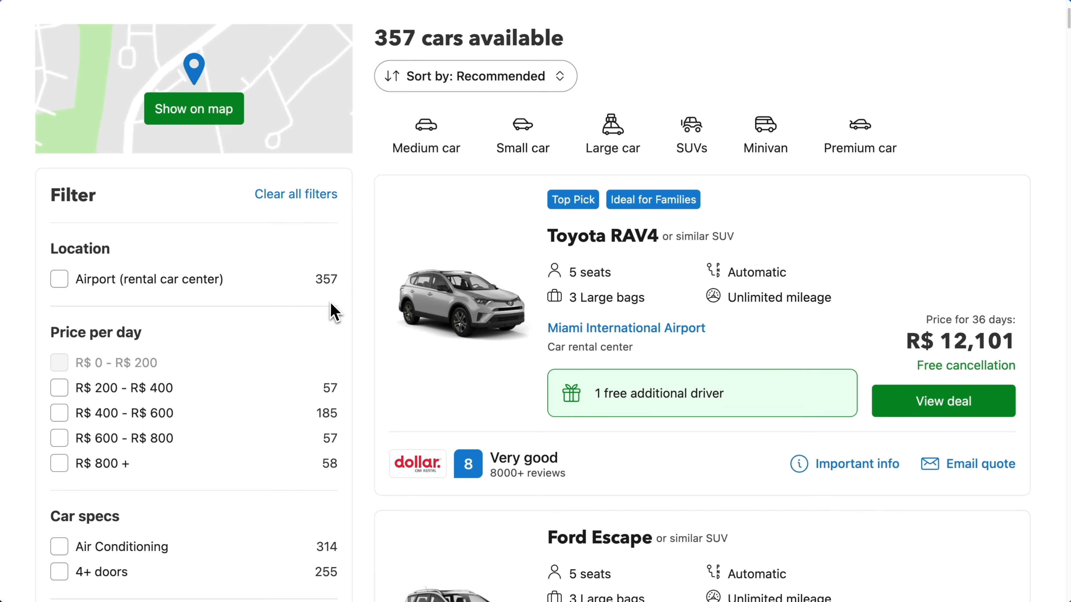
scroll(333, 308, "down", 7)
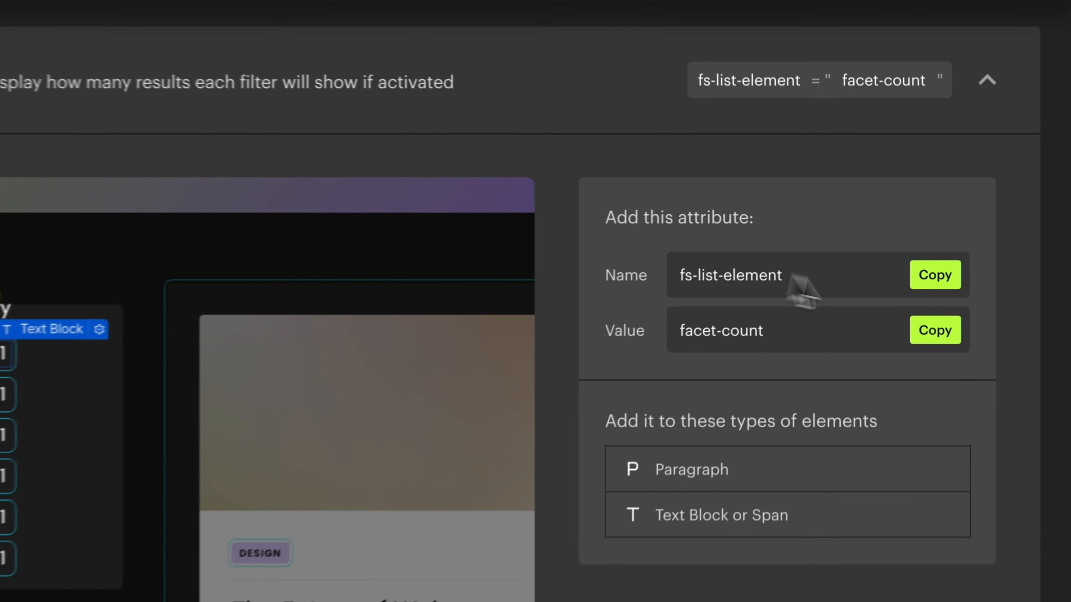
Copy the Facet Count attribute from the docs and add fs-list-element with value facet-count to the Black radio button's count text
left_click(906, 262)
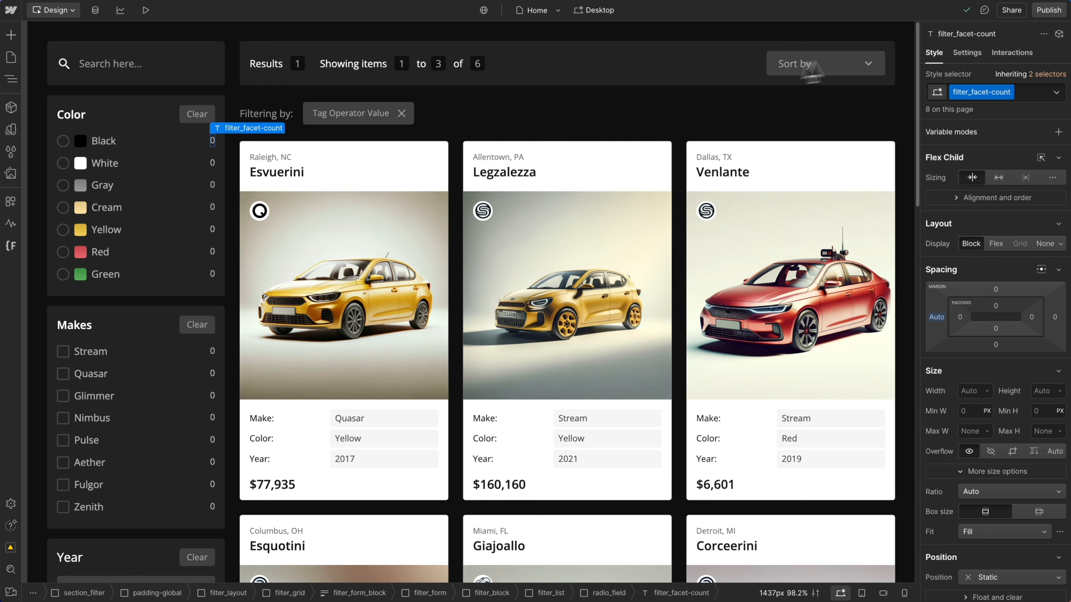
left_click(967, 52)
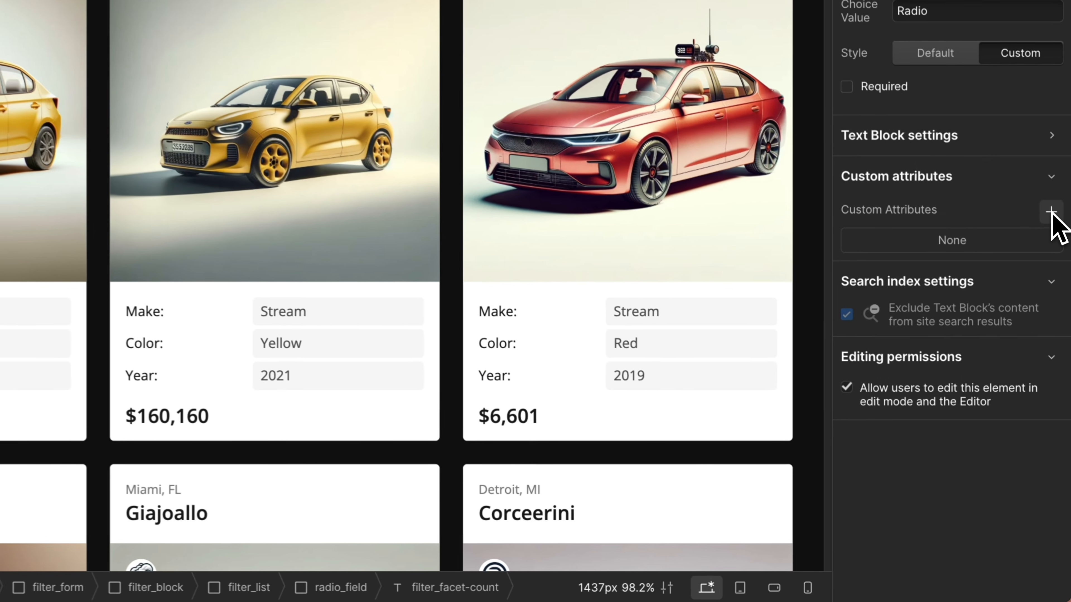
left_click(1058, 355)
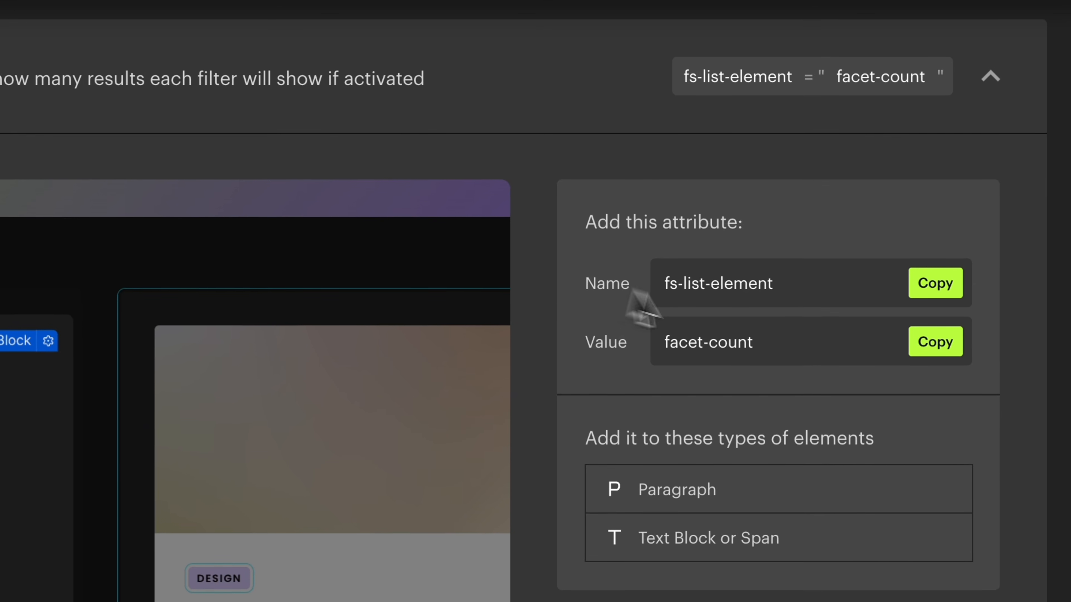
left_click(916, 350)
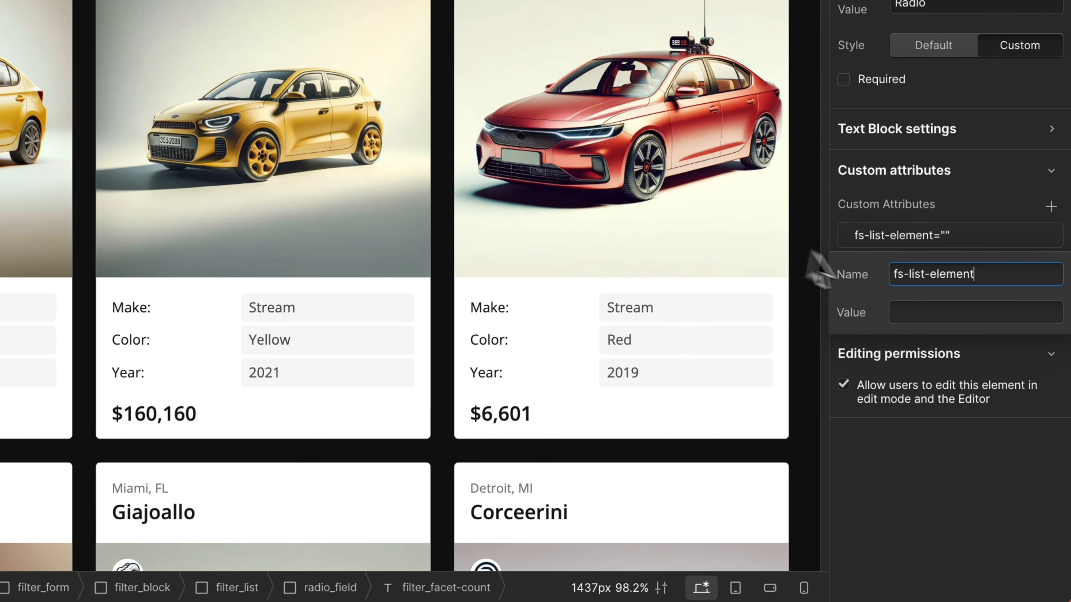
left_click(949, 312)
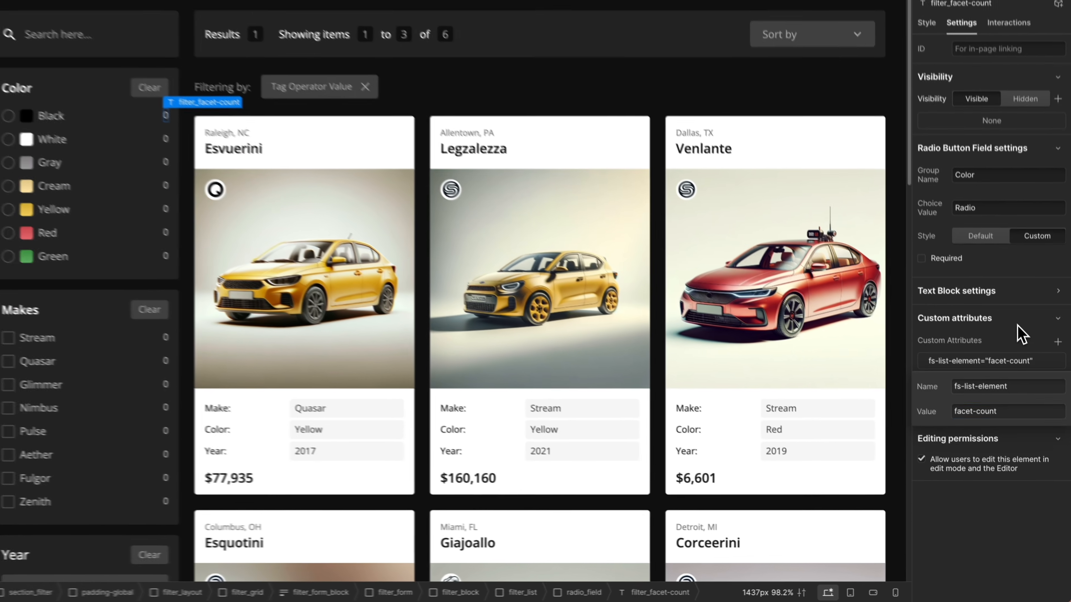
left_click(990, 176)
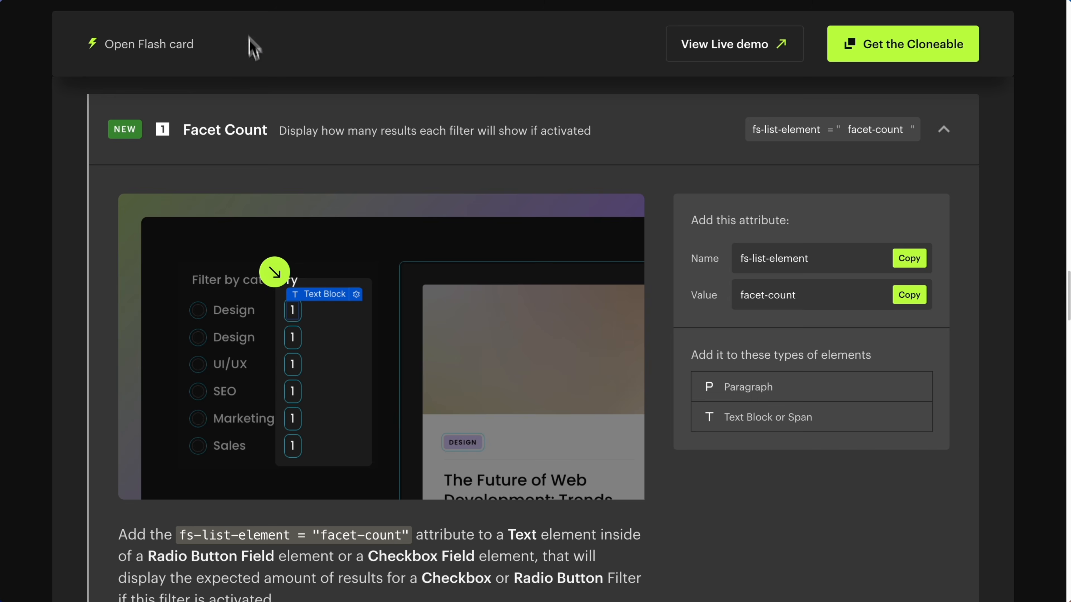
Collapse the Facet Count entry and open the Empty Filters setting's instructions for the "Style differently: Add-class" value
left_click(251, 130)
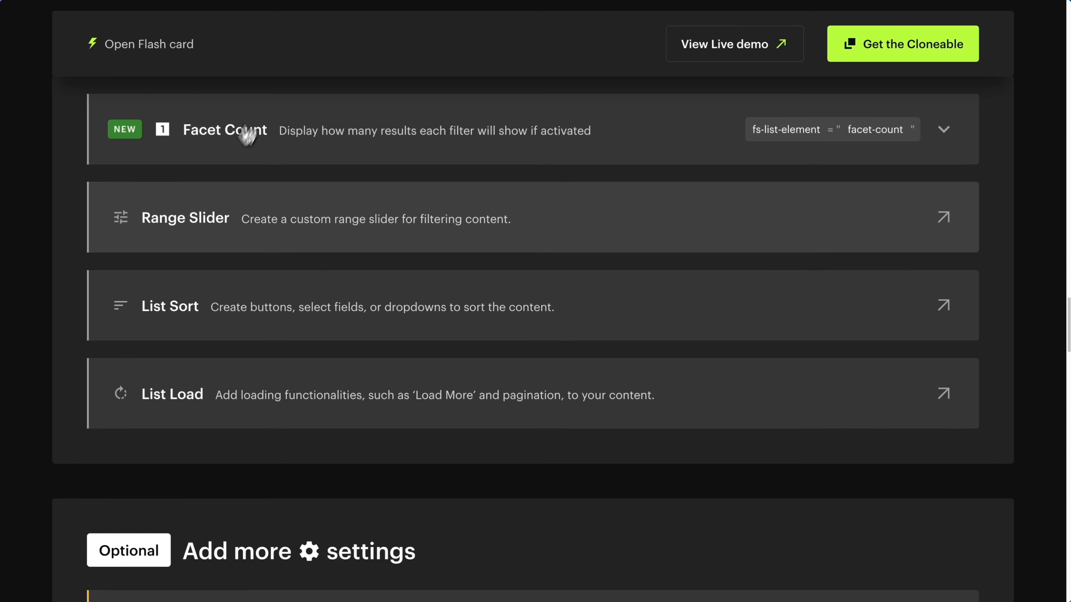
scroll(174, 232, "down", 8)
scroll(363, 233, "down", 20)
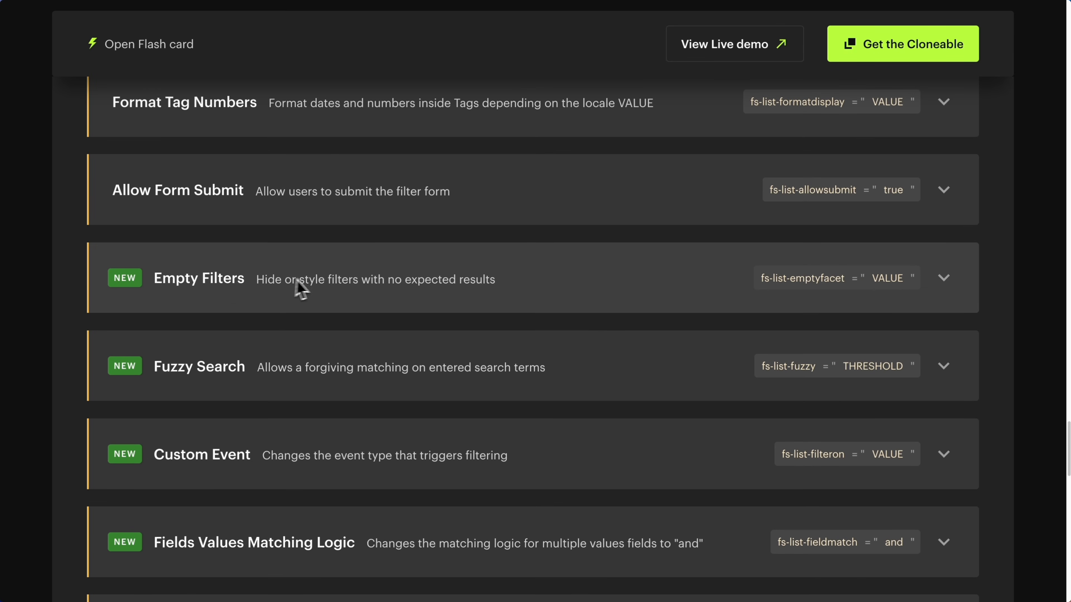
scroll(312, 286, "down", 4)
left_click(328, 154)
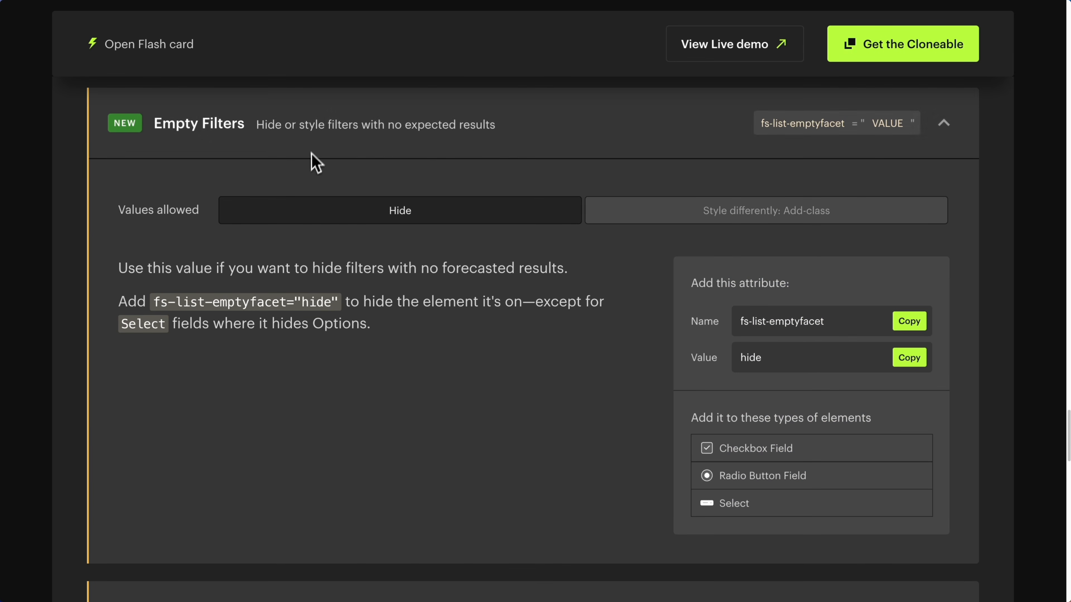
left_click(742, 220)
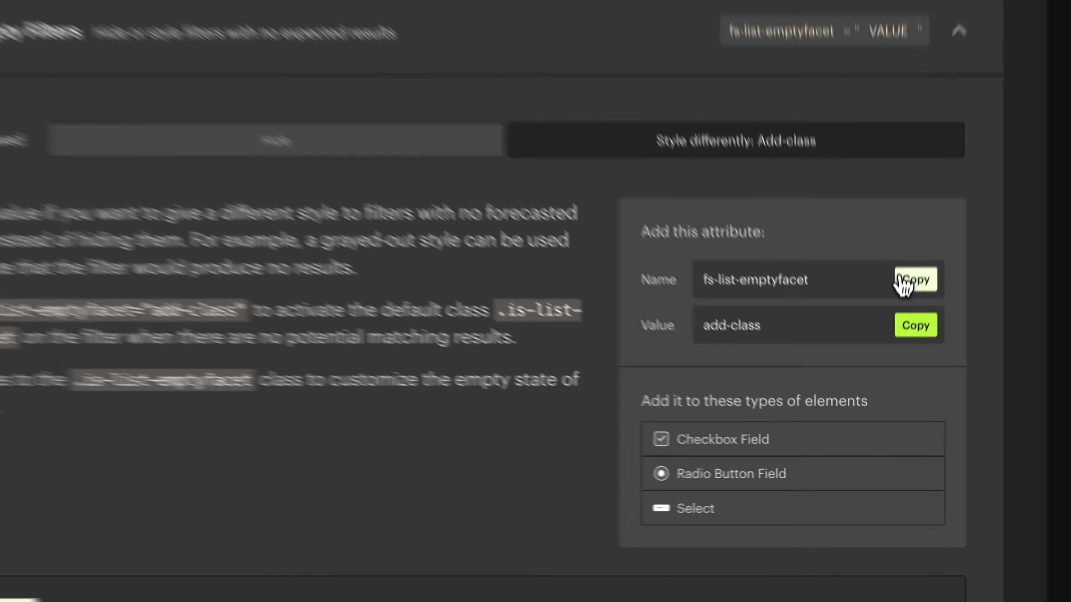
Copy the Empty Filters attribute from the documentation and add it to the Black radio field in Webflow as fs-list-emptyfacet="add-class"
left_click(909, 321)
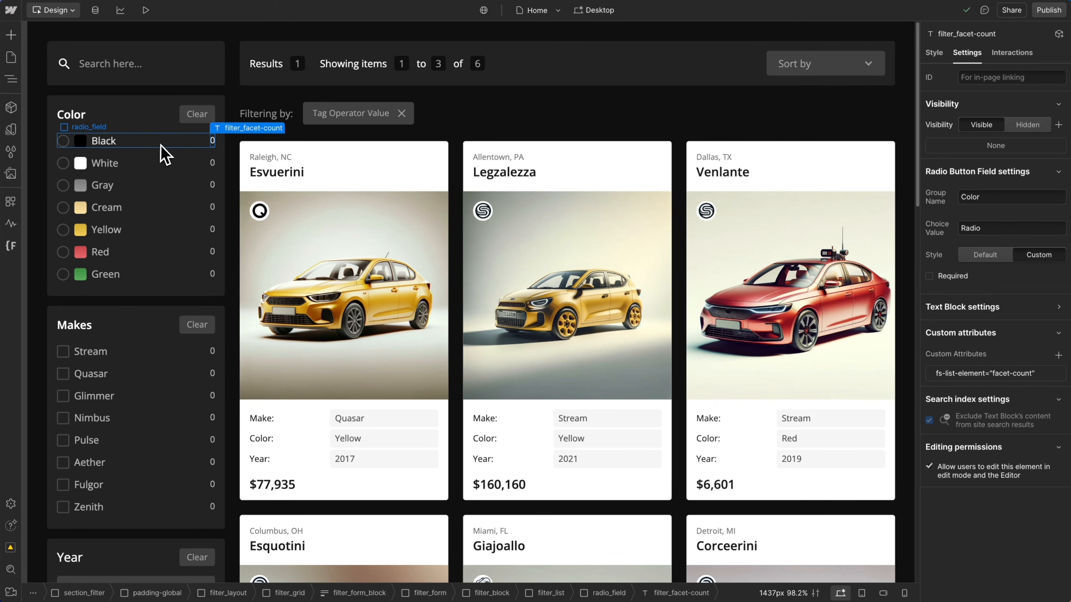
left_click(171, 145)
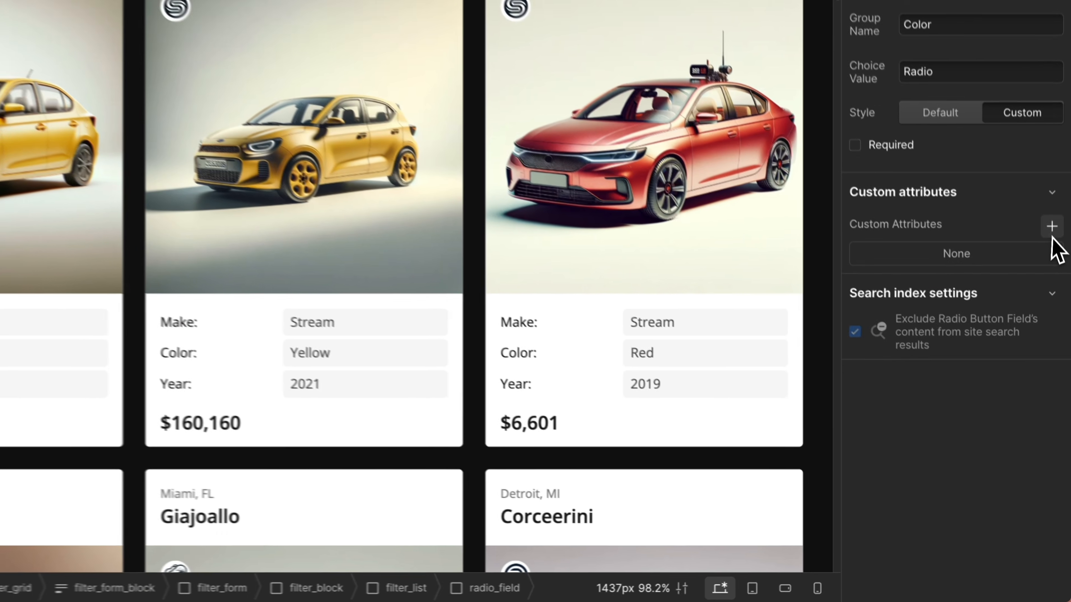
left_click(1051, 230)
key("ctrl+v")
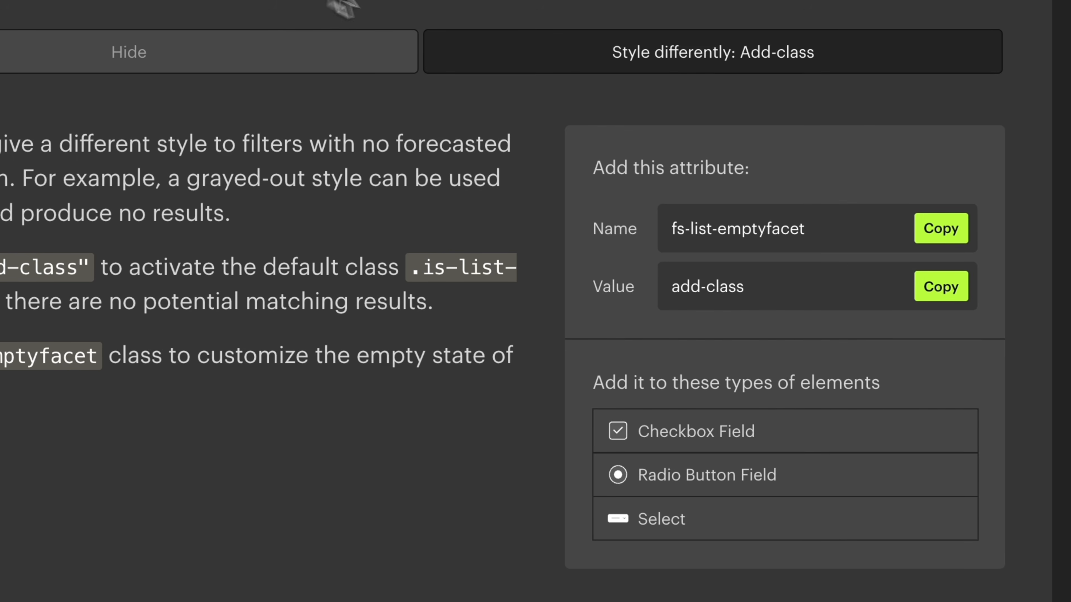
left_click(930, 300)
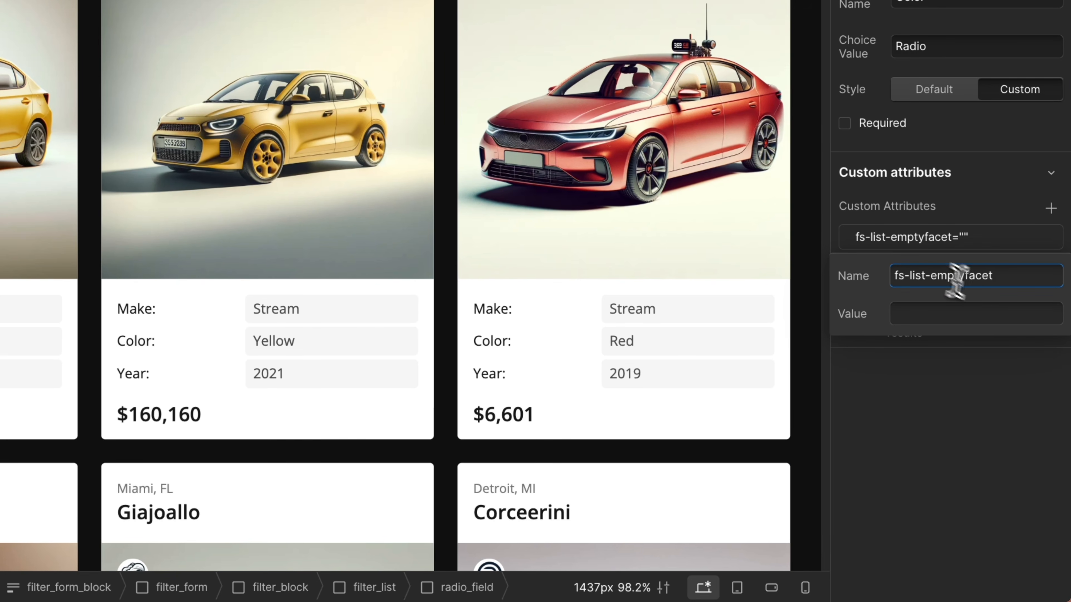
left_click(990, 306)
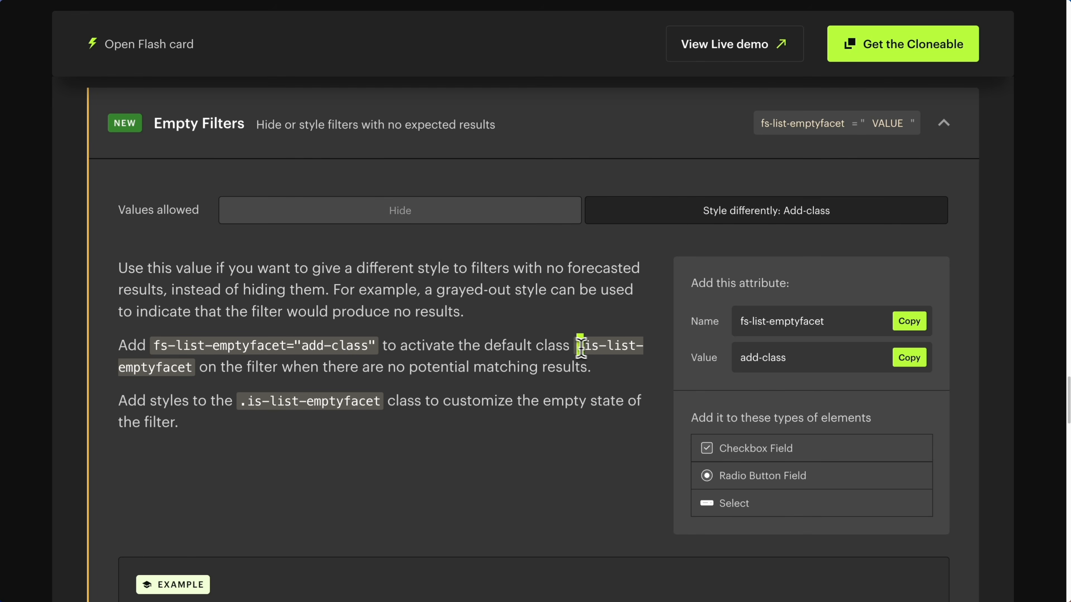
Take the default class name from the documentation and add it to the Black radio field in Webflow as combo class is-list-emptyfacet
left_click_drag(581, 346, 204, 365)
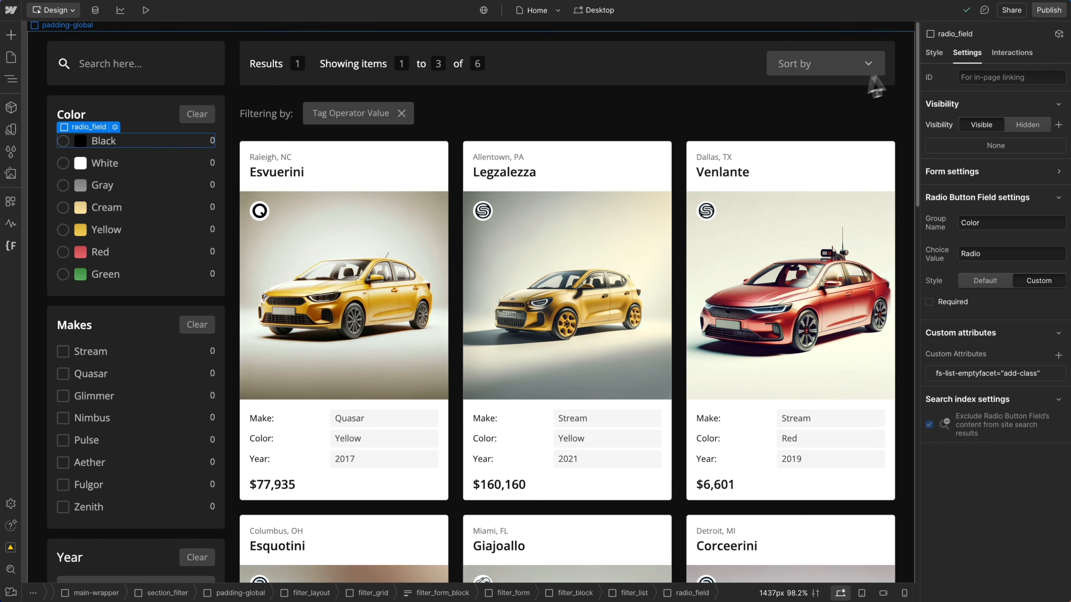
left_click(933, 54)
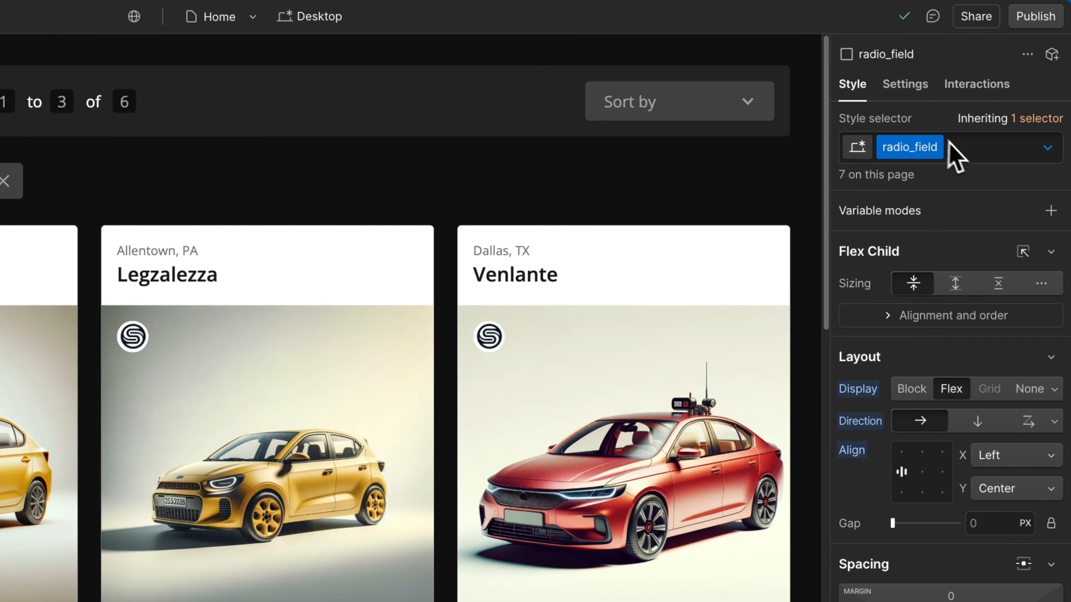
left_click(953, 147)
type("is-list")
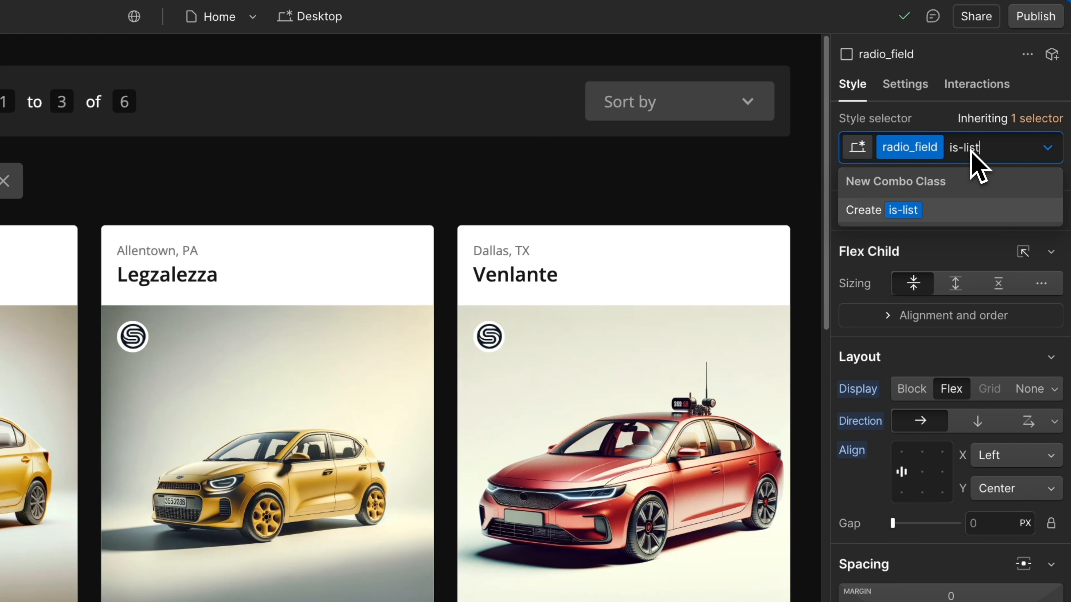
type("-emptyfacet")
key("Return")
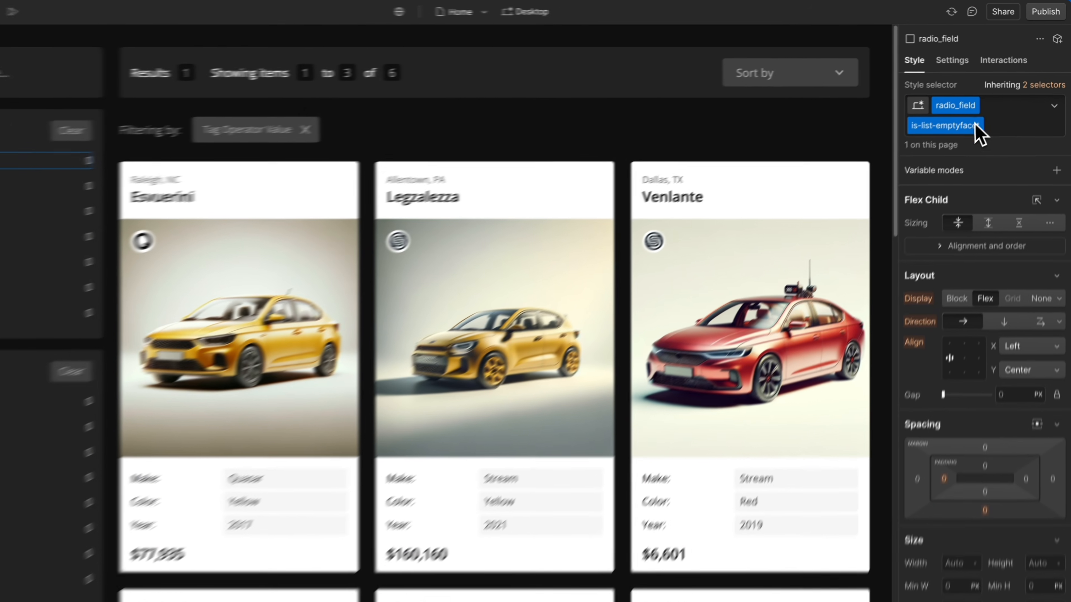
Set the opacity of the radio field's is-list-emptyfacet combo class to 50%
scroll(1021, 222, "down", 15)
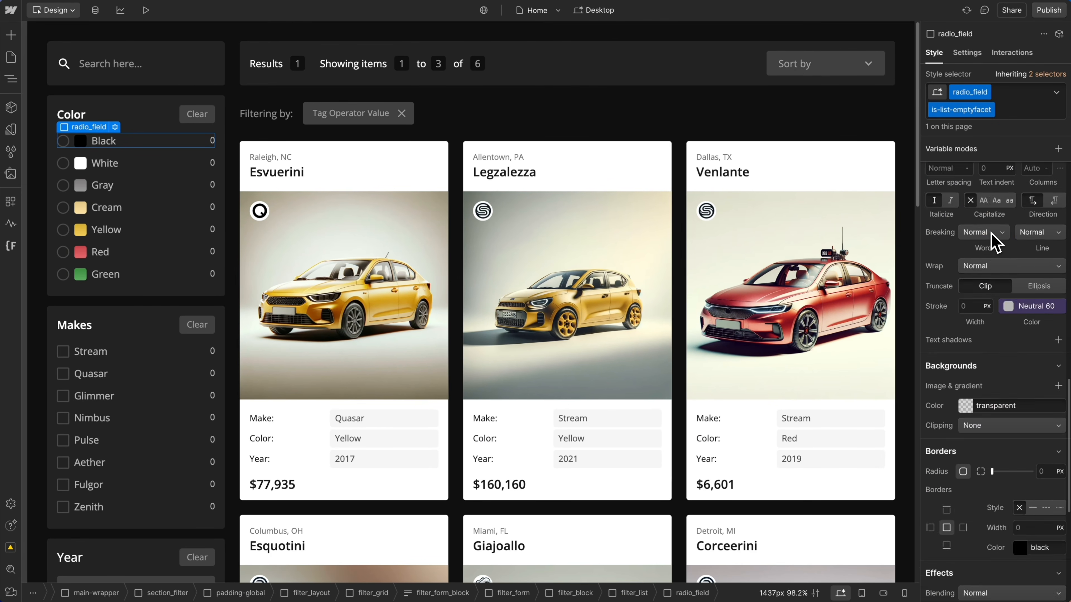
left_click(1034, 362)
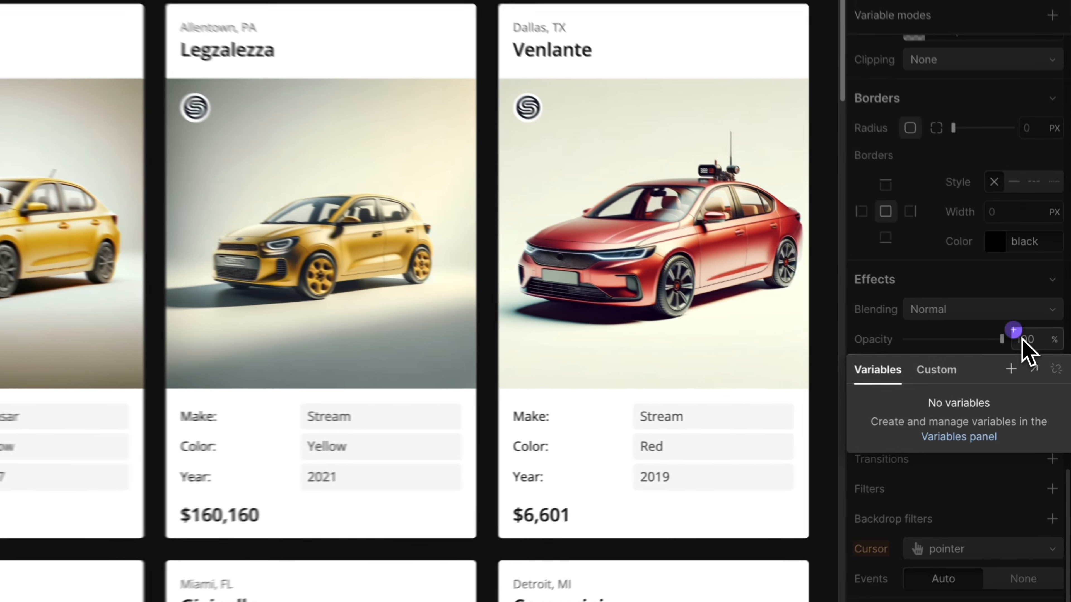
left_click(1038, 368)
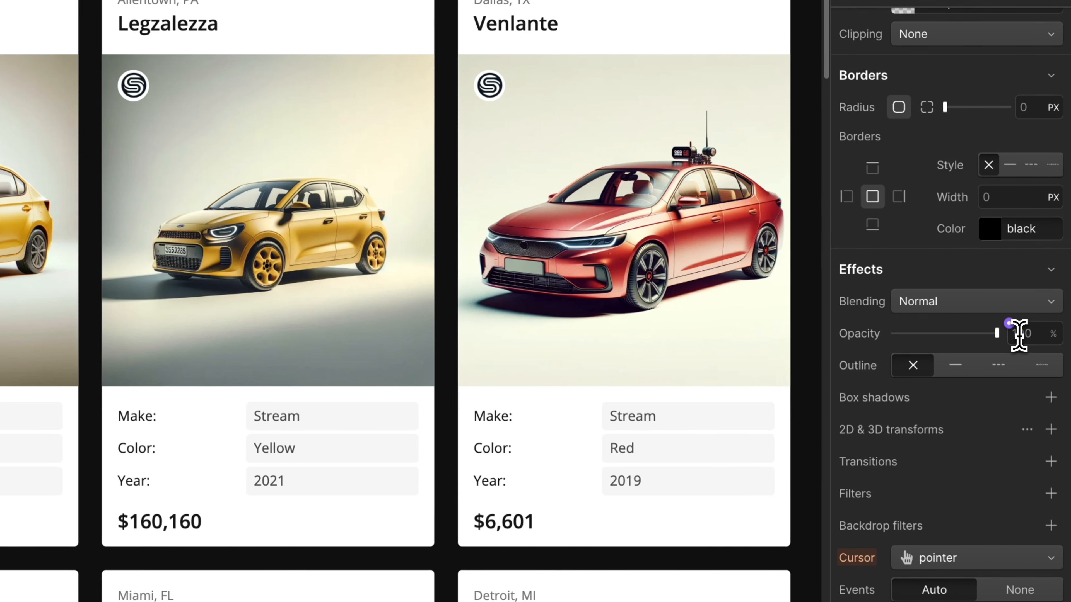
left_click(1021, 335)
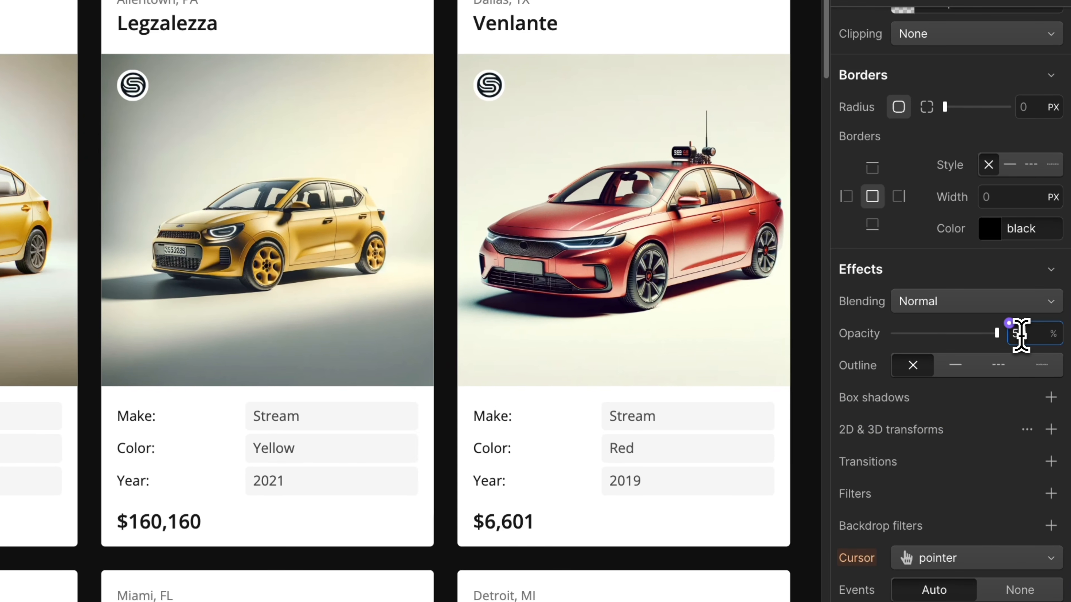
type("50")
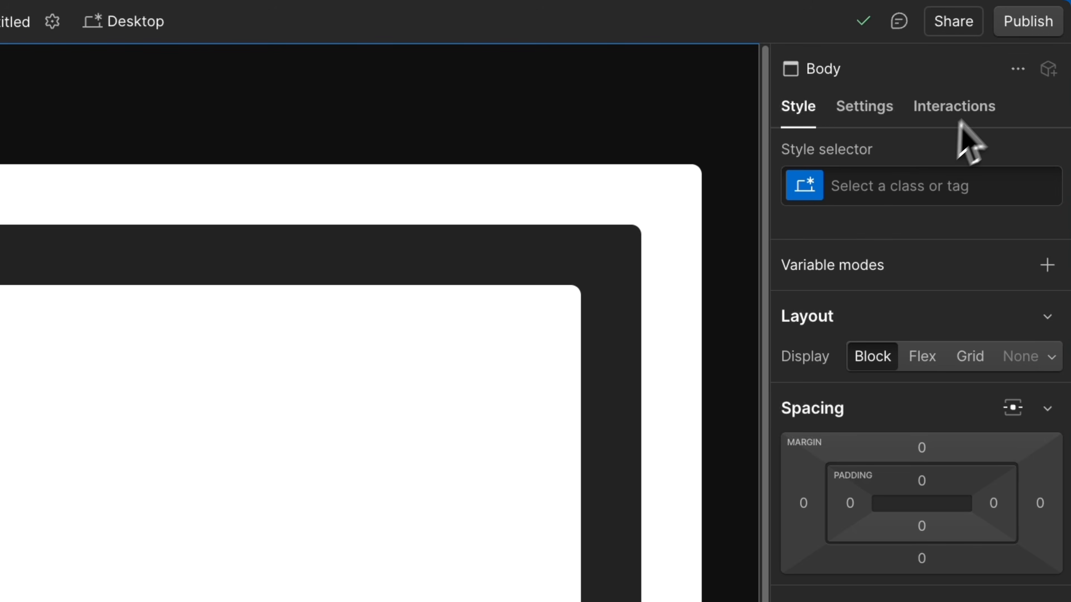
Publish the site to the selected staging domain
left_click(1038, 26)
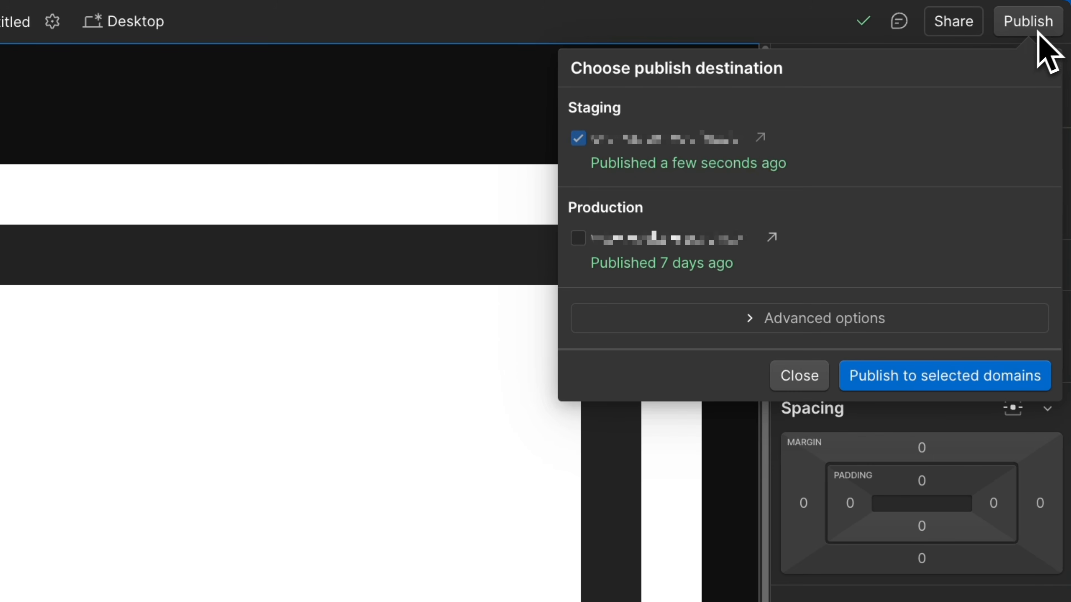
left_click(924, 365)
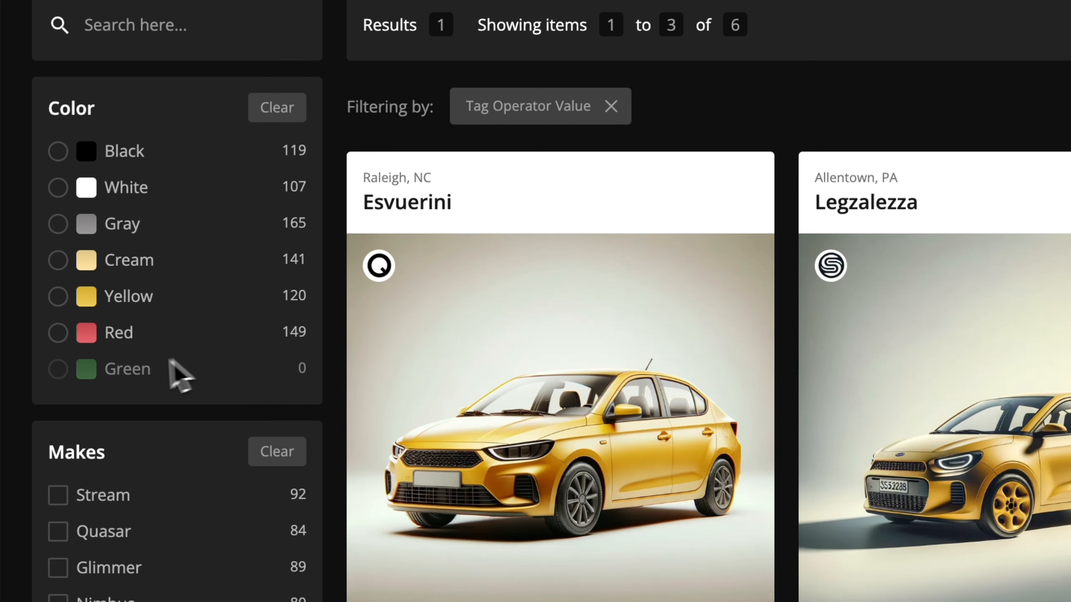
Test the Yellow, Red and Green color filters on the published page to check the empty-filter styling
left_click(127, 296)
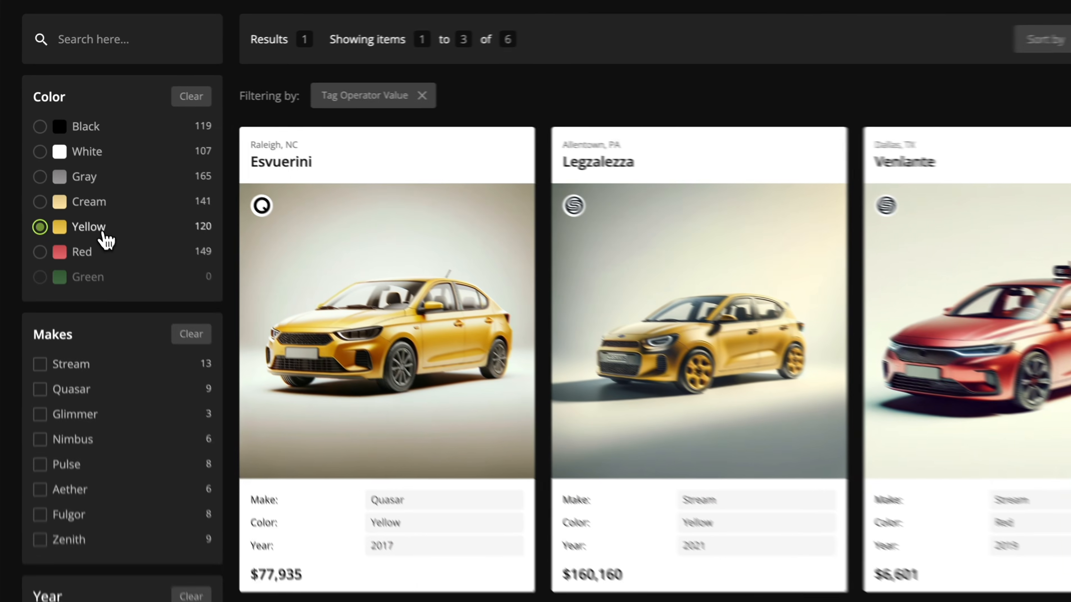
left_click(126, 225)
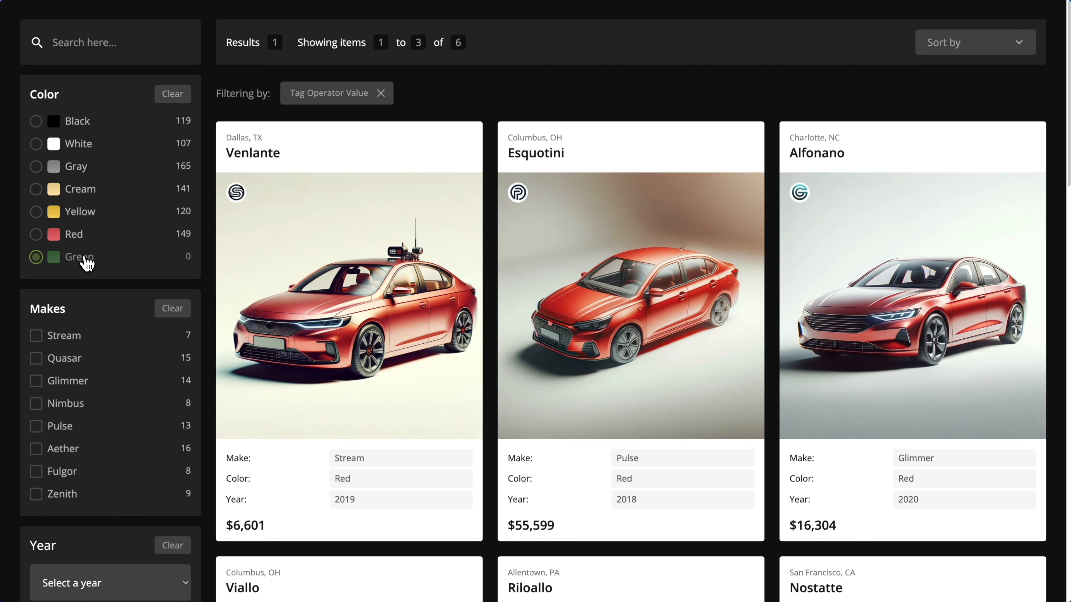
left_click(85, 258)
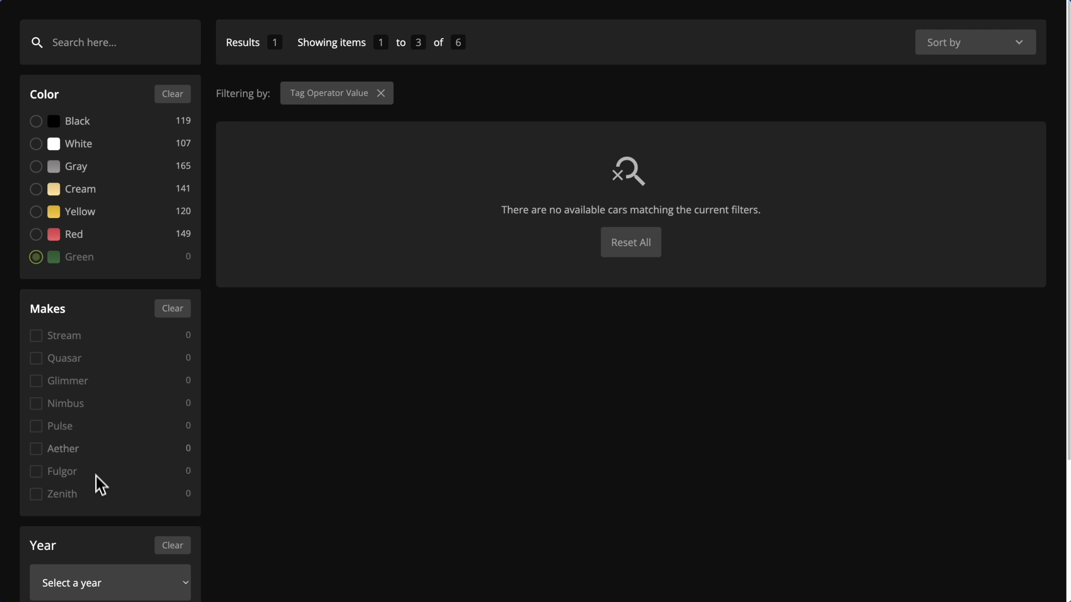
left_click(100, 222)
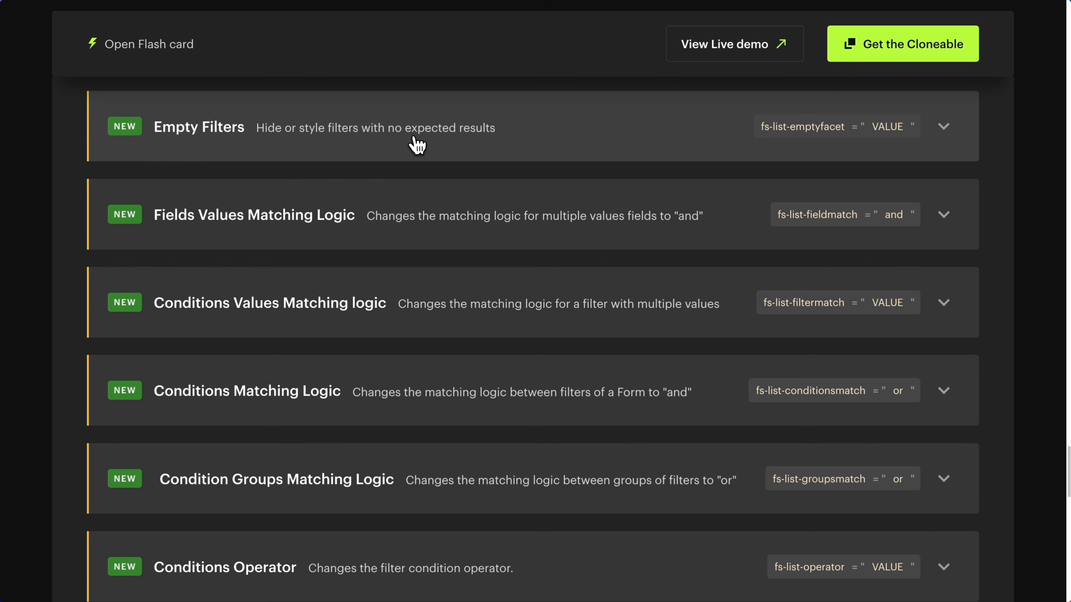
Return to the documentation's optional elements section and open the Results Count instructions
scroll(416, 141, "up", 20)
scroll(417, 145, "up", 15)
scroll(533, 337, "up", 18)
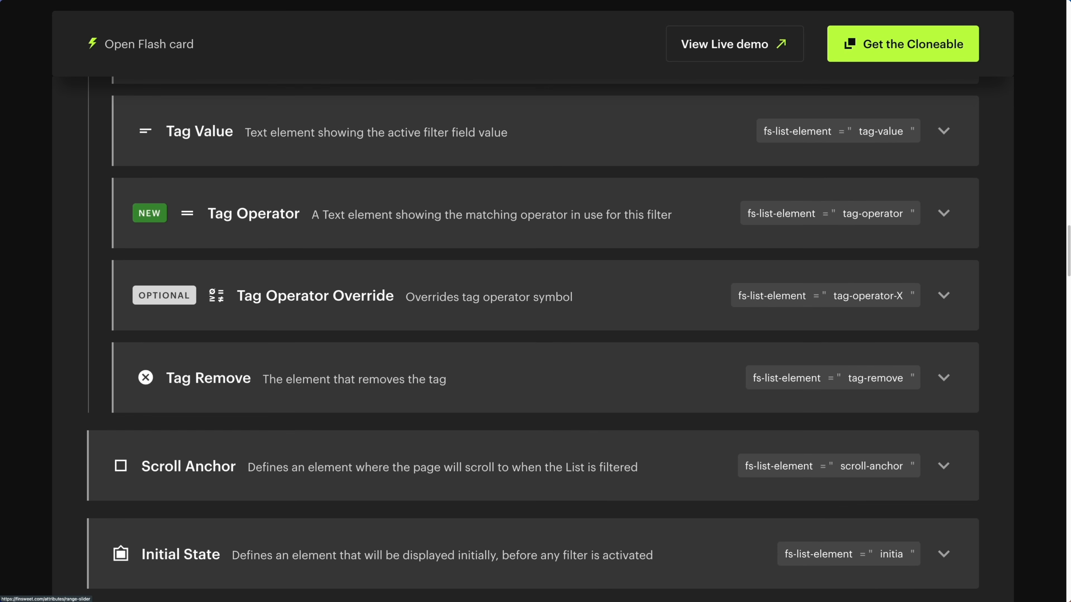
scroll(533, 337, "up", 11)
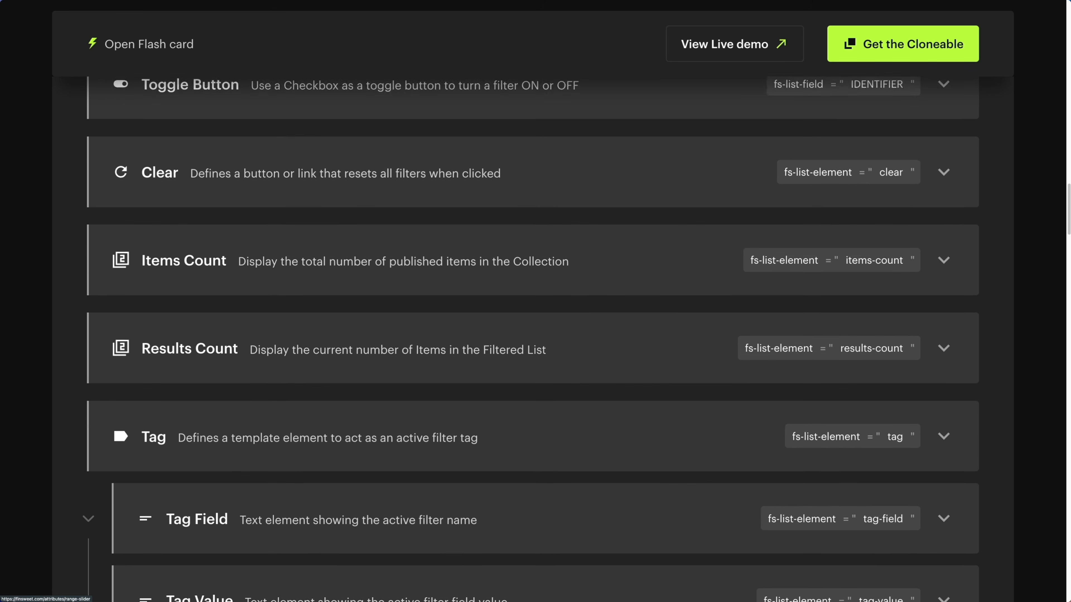
scroll(410, 145, "up", 5)
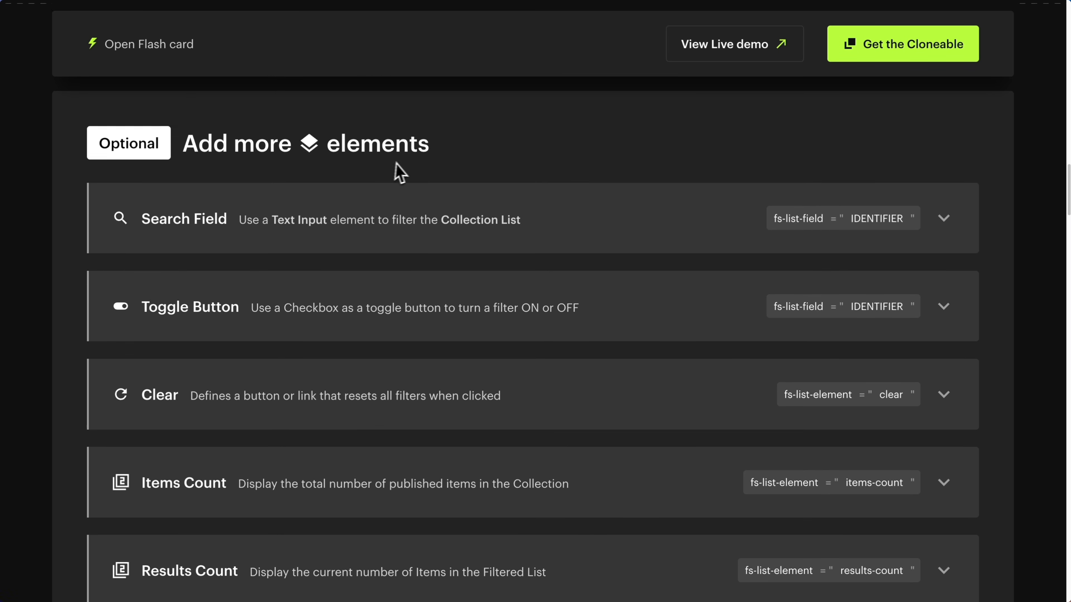
scroll(397, 172, "down", 10)
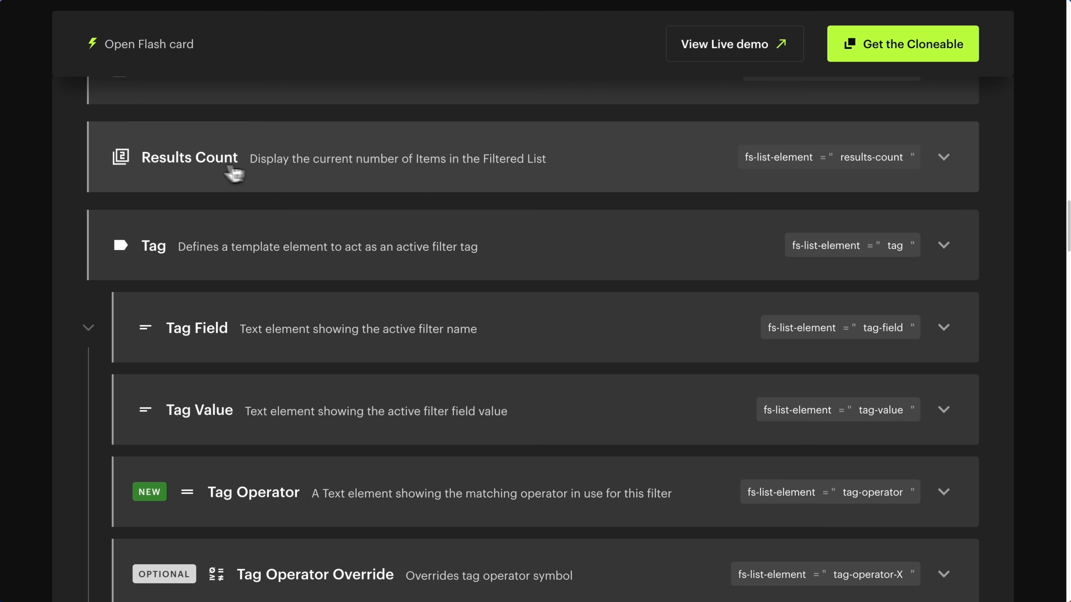
scroll(186, 172, "down", 1)
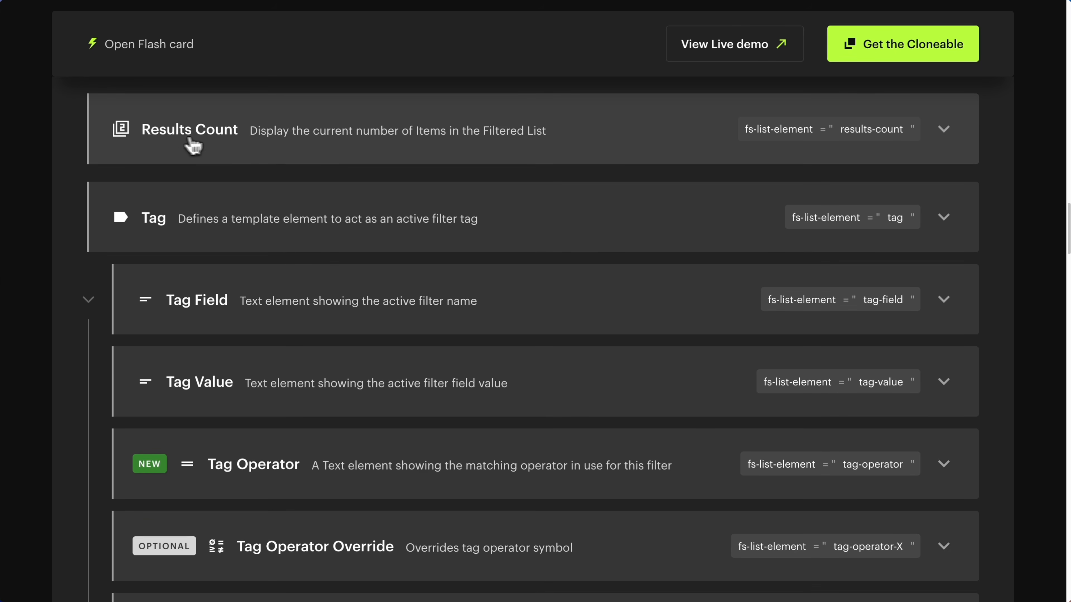
left_click(189, 146)
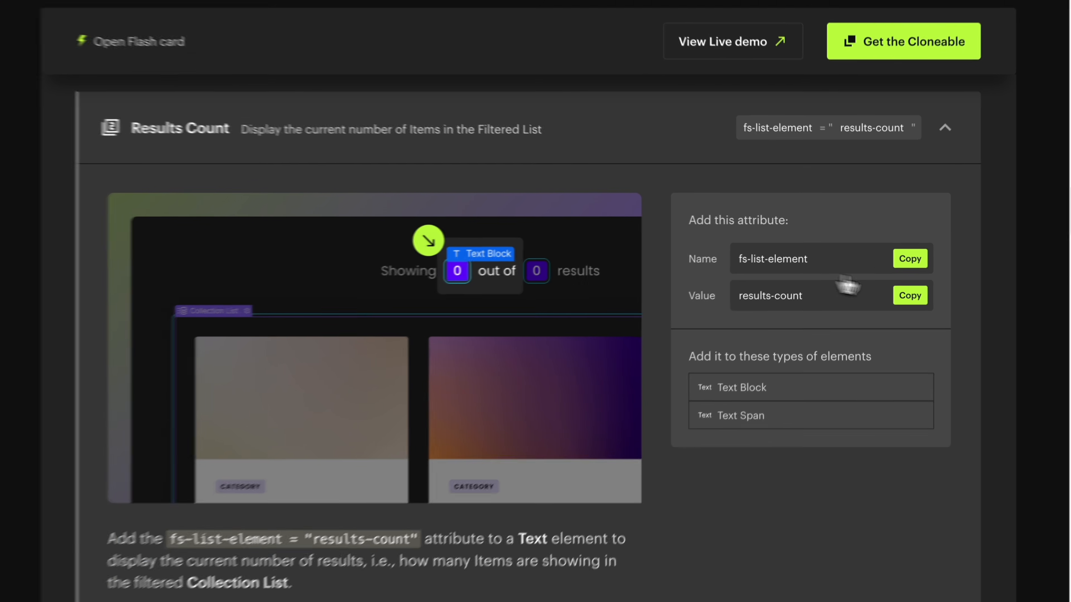
Add the fs-list-element custom attribute to the Results number span in Webflow and copy the results-count value from the documentation
left_click(909, 258)
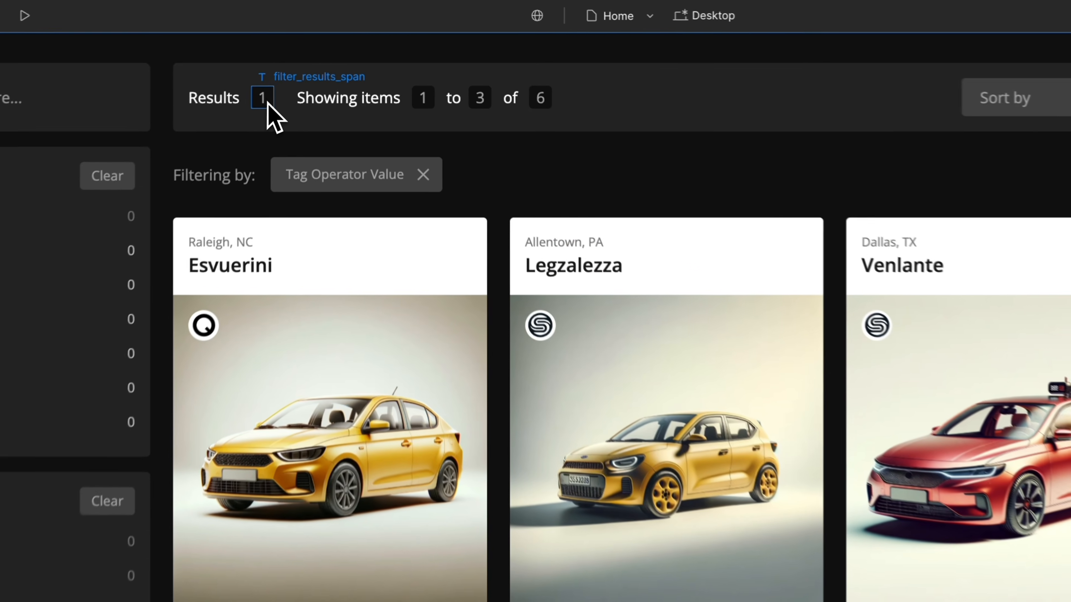
left_click(301, 65)
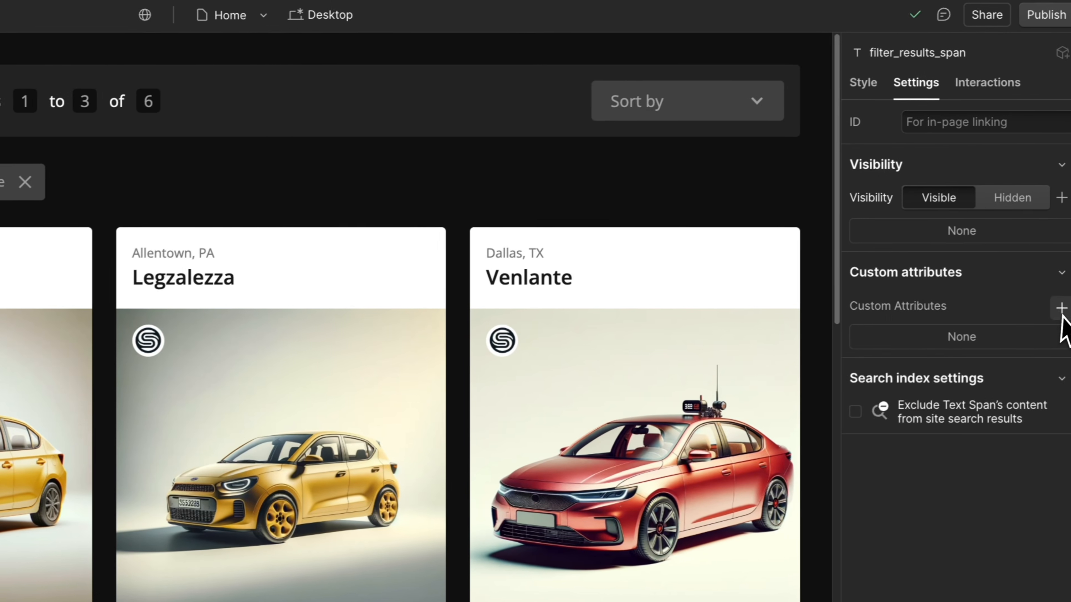
left_click(1055, 310)
key("ctrl+v")
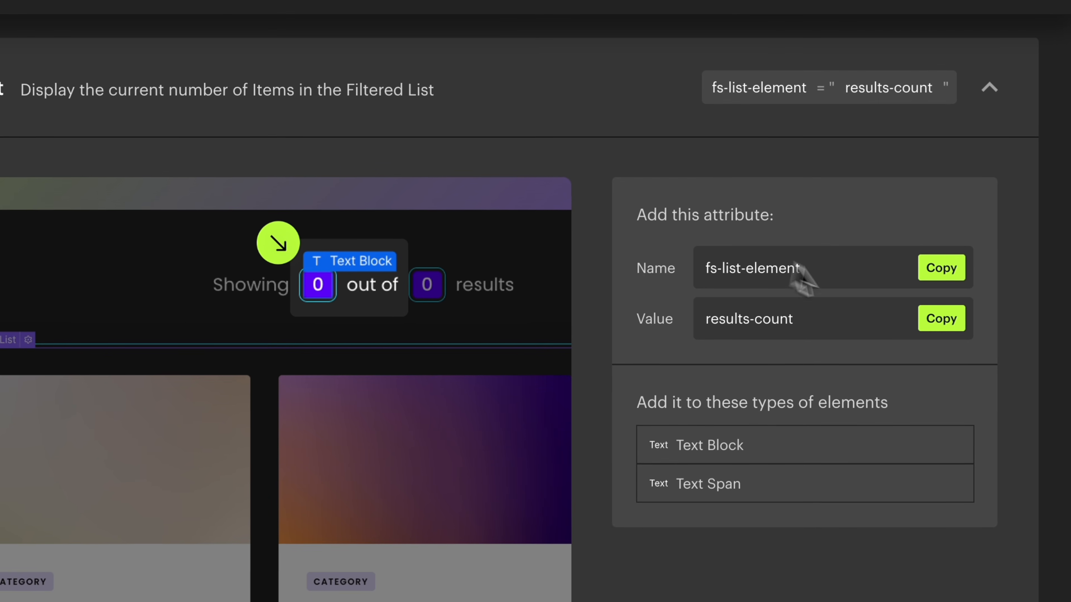
left_click(940, 327)
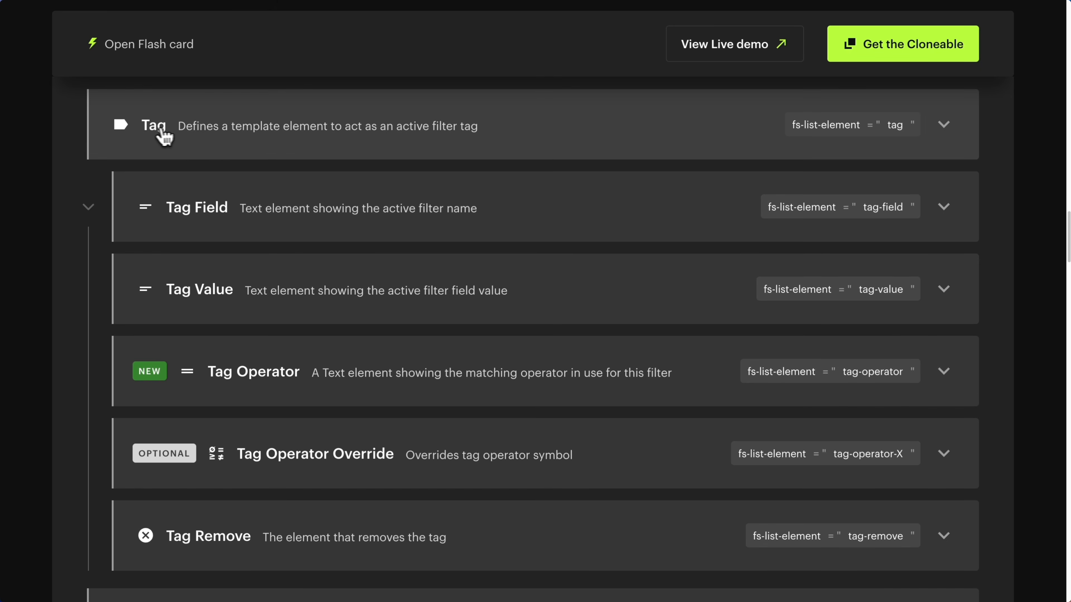
Add the custom attribute fs-list-element="tag" to the filter_tags_item div, copying name and value from the documentation's Tag section
left_click(181, 134)
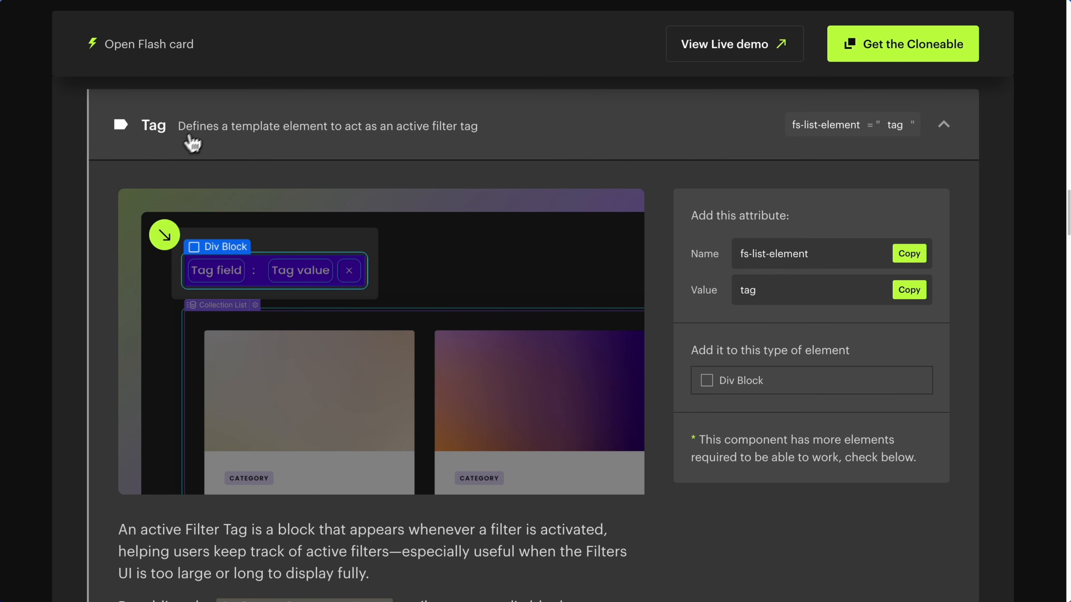
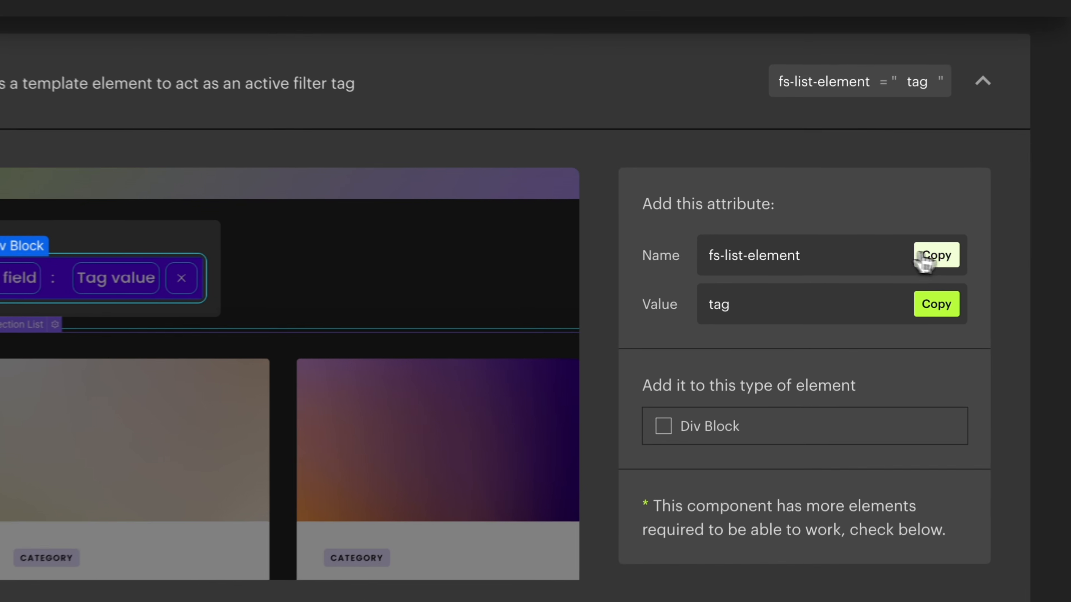
left_click(914, 254)
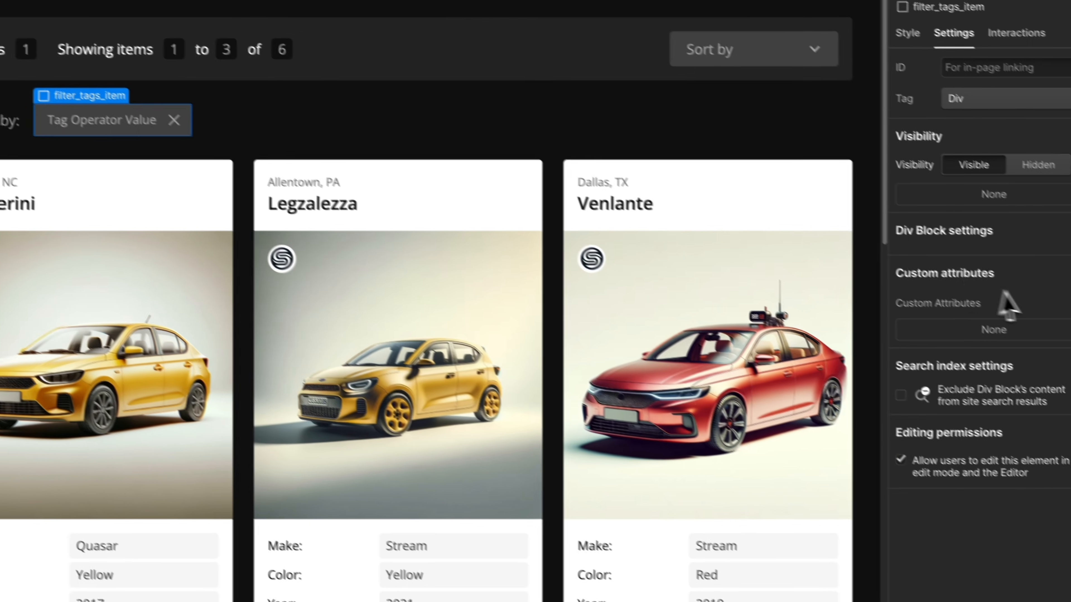
left_click(1054, 288)
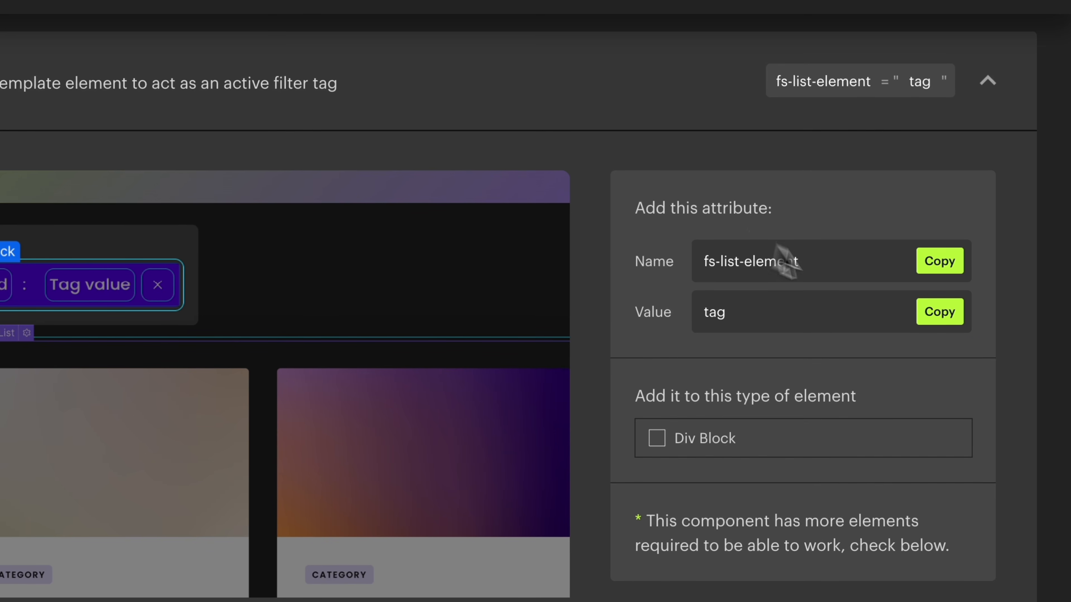
left_click(934, 312)
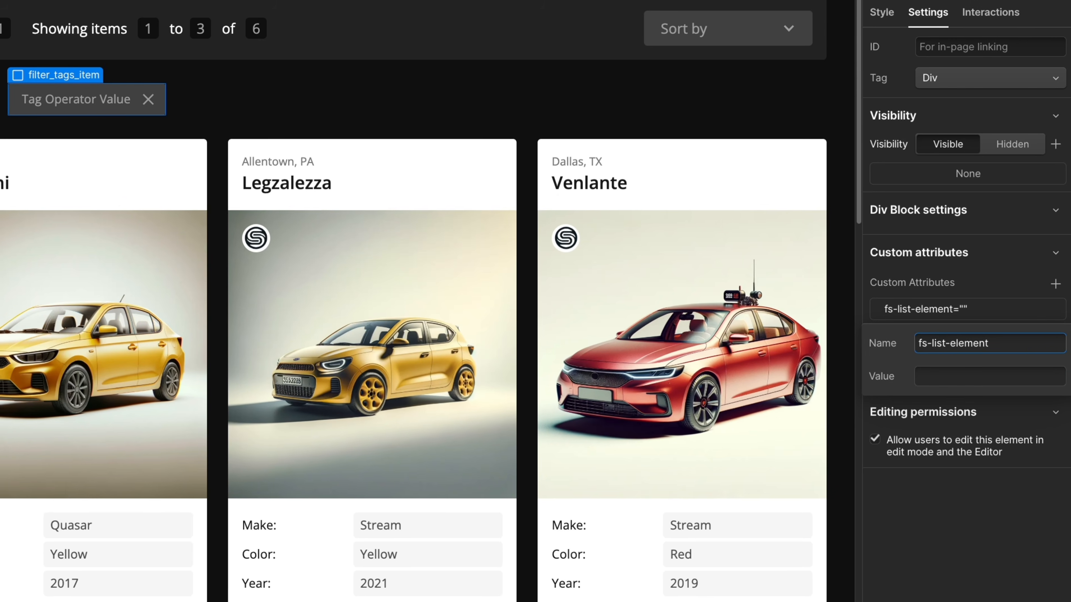
left_click(941, 378)
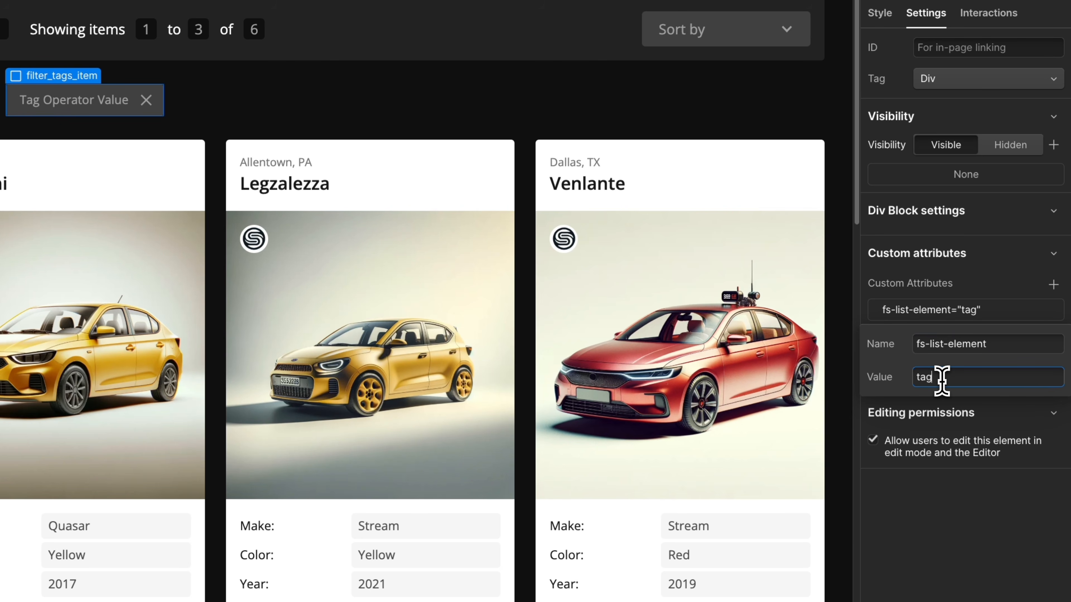
key("Return")
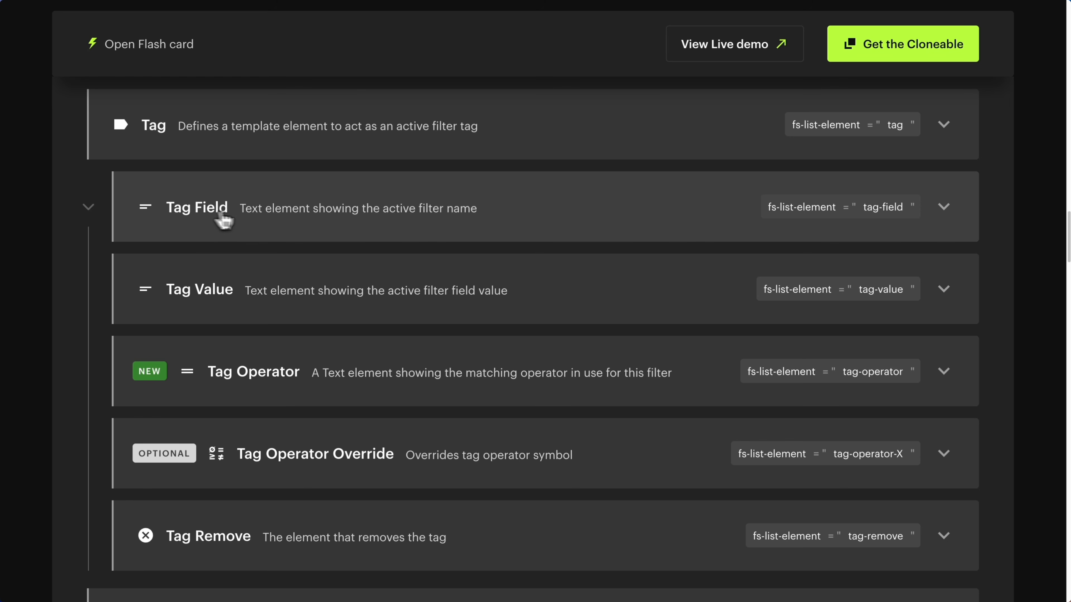
Add the custom attribute fs-list-element="tag-field" to the "Tag" text block, copying name and value from the documentation's Tag Field section
left_click(223, 217)
scroll(312, 220, "down", 2)
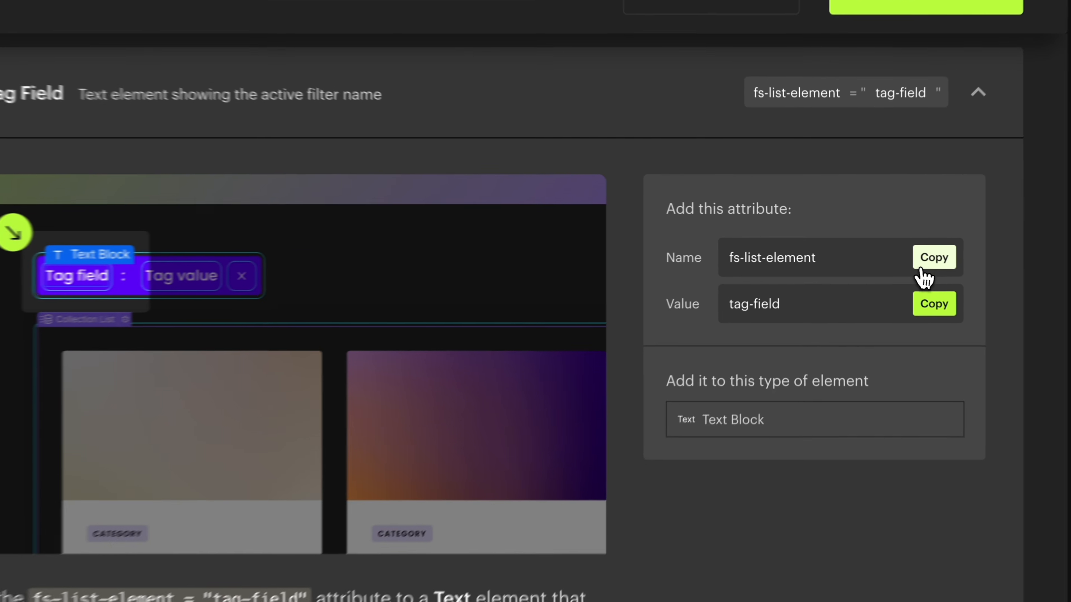
left_click(908, 252)
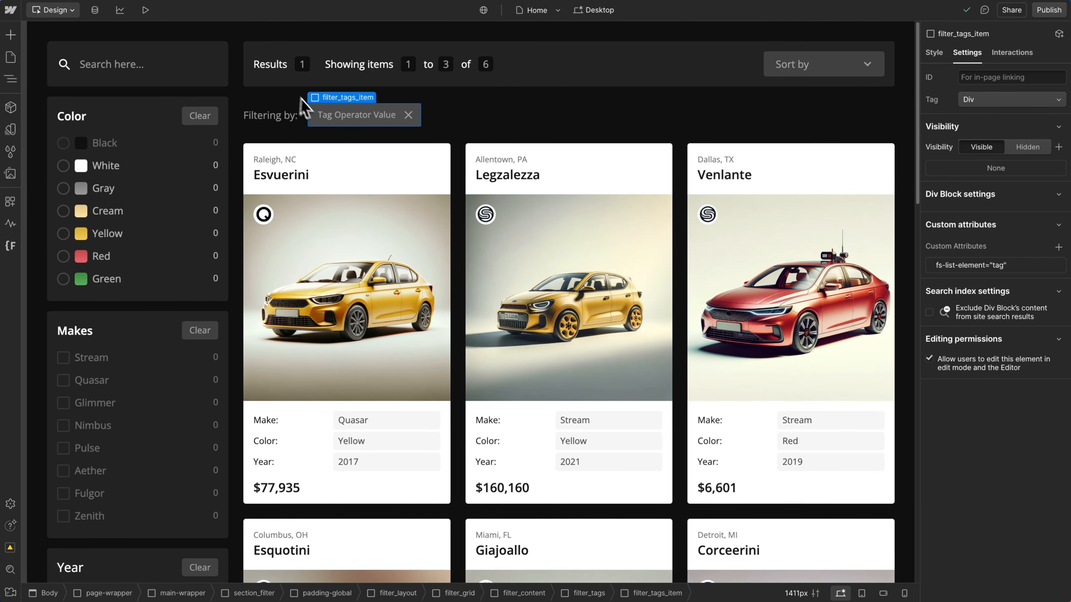
left_click(328, 122)
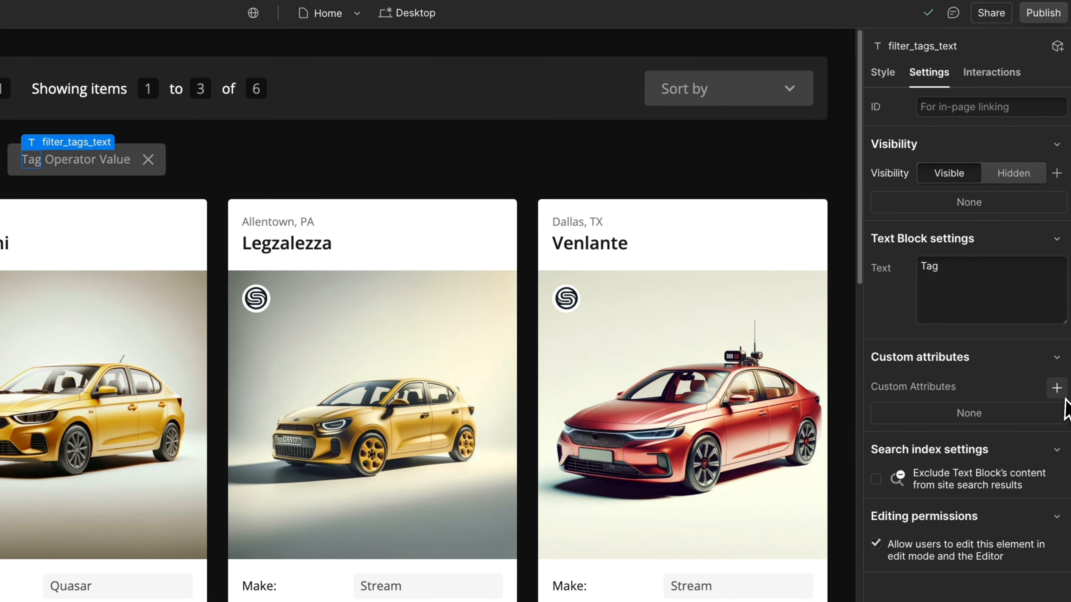
left_click(1054, 389)
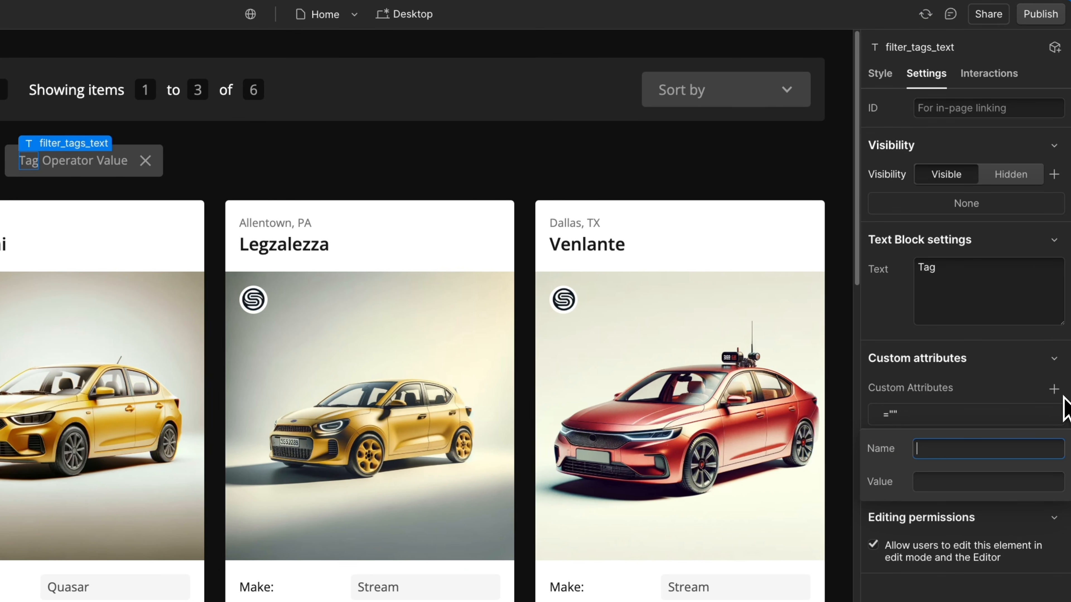
key("ctrl+v")
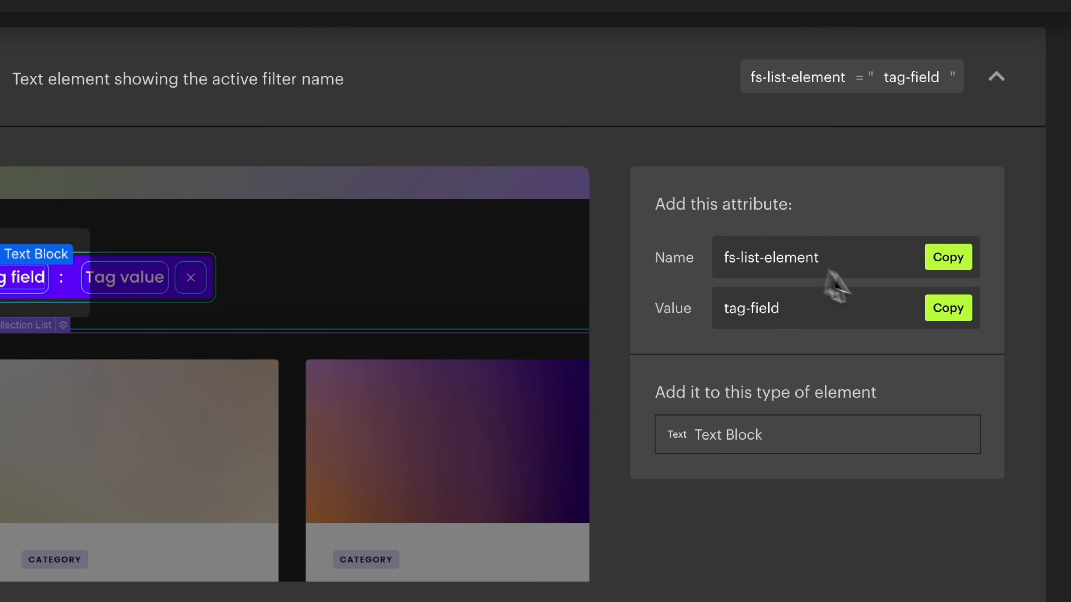
left_click(953, 320)
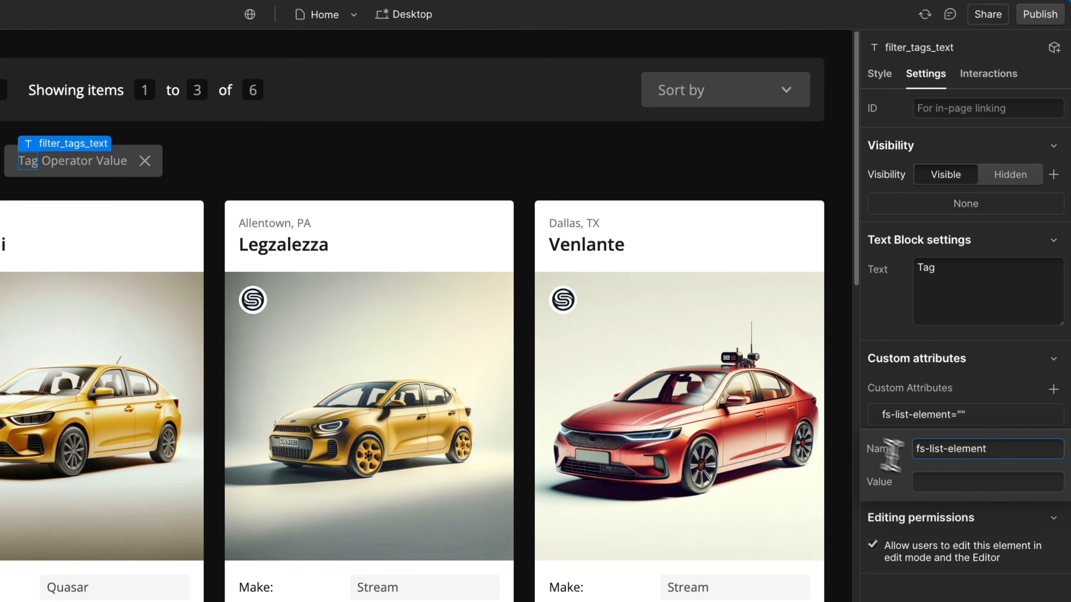
left_click(962, 483)
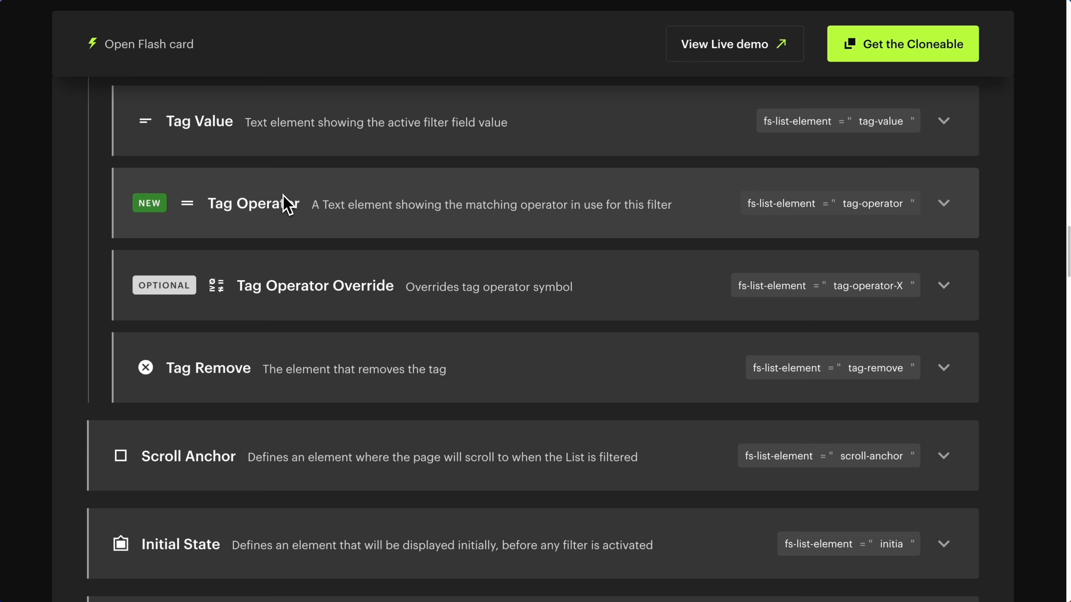
Add the custom attribute fs-list-element="tag-value" to the "Value" text block, copying name and value from the documentation's Tag Value section
left_click(267, 136)
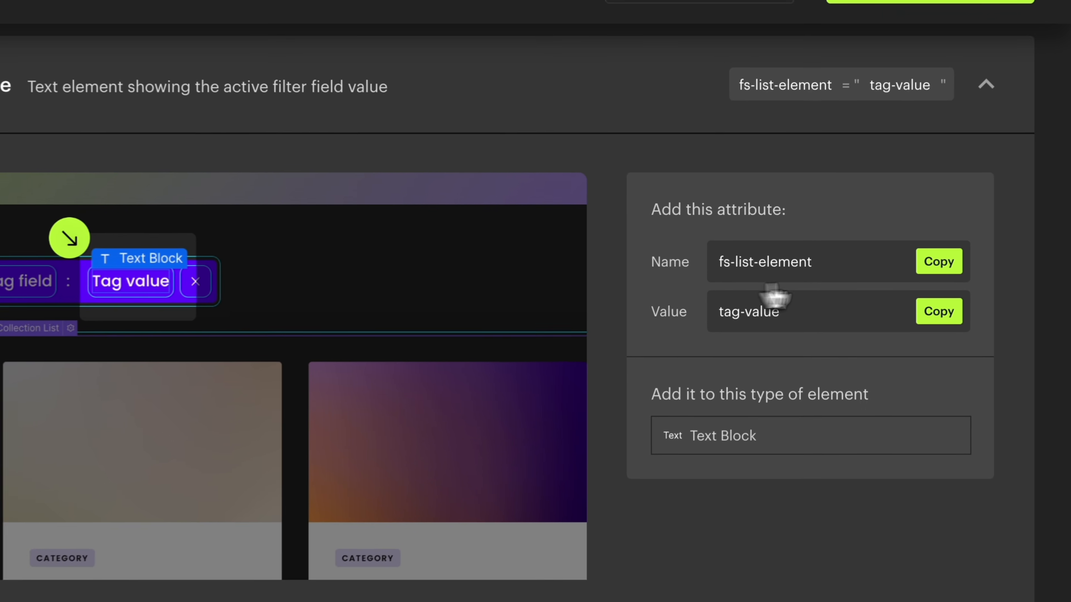
left_click(921, 256)
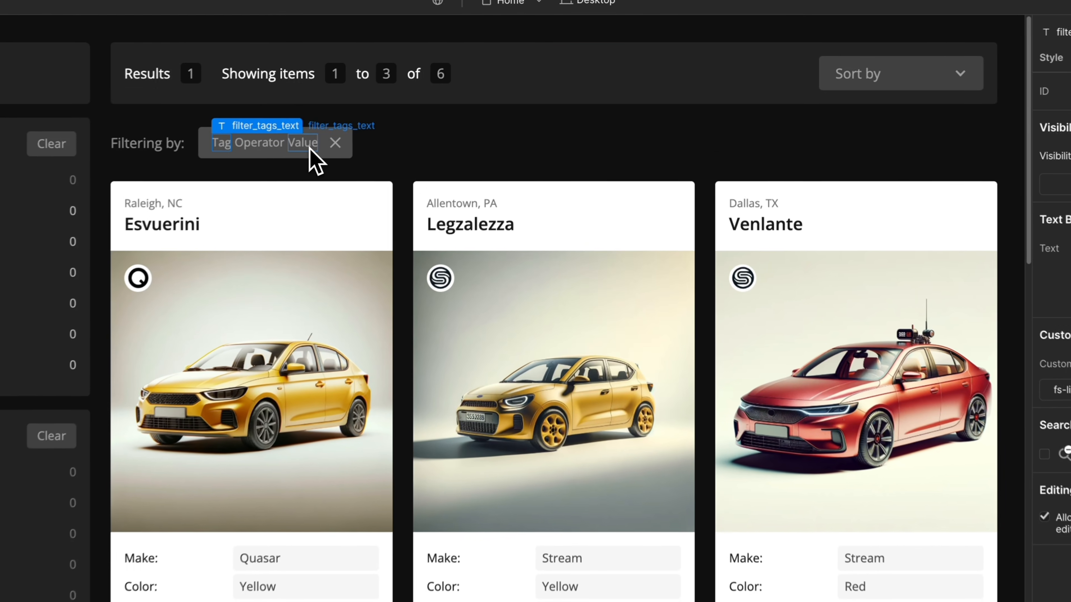
left_click(309, 146)
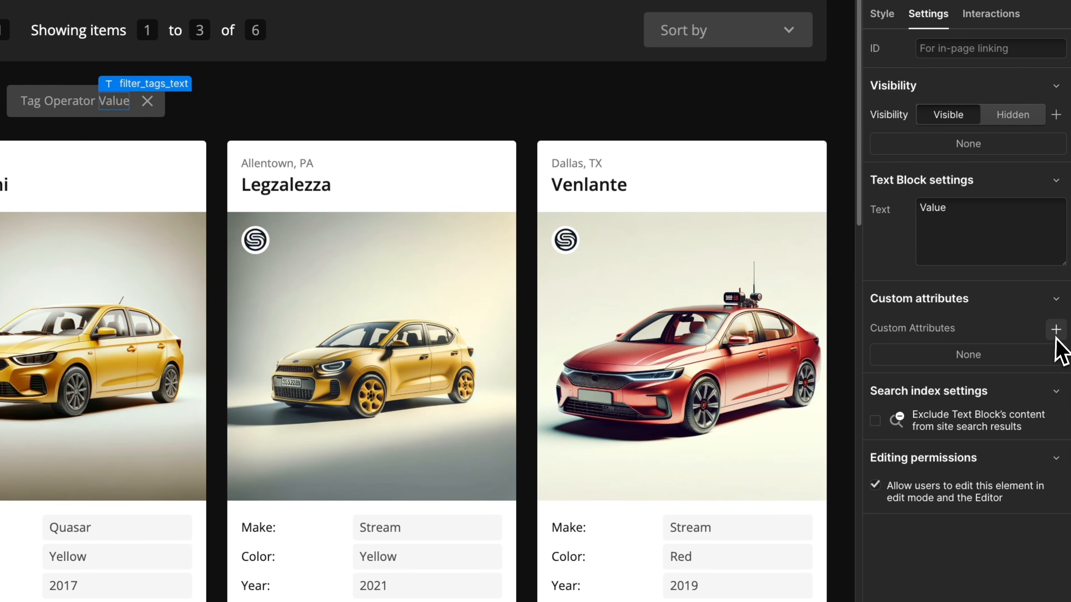
left_click(1055, 330)
key("super+v")
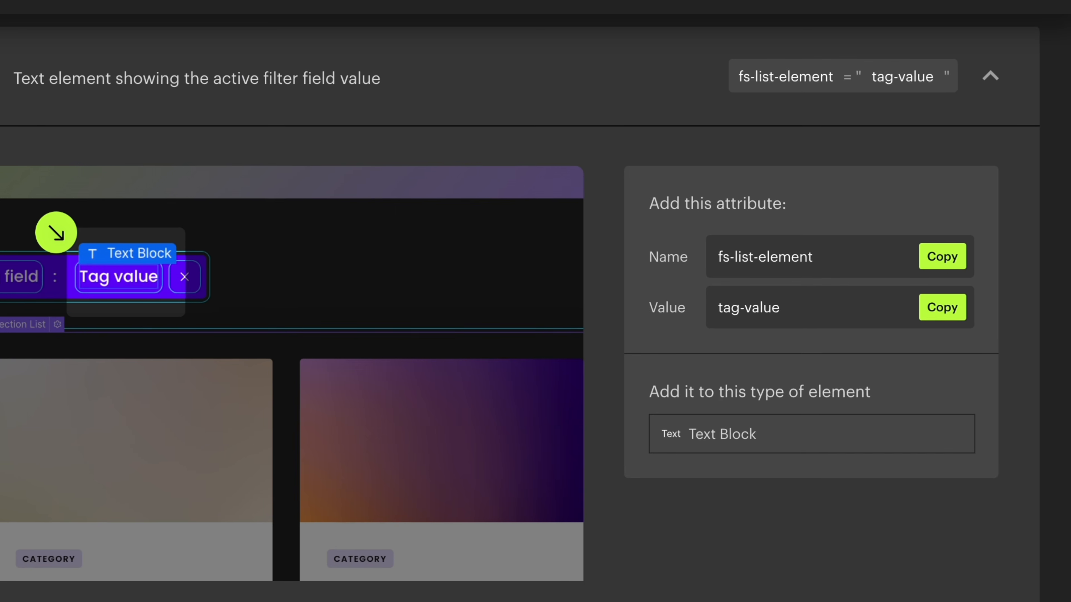
left_click(942, 307)
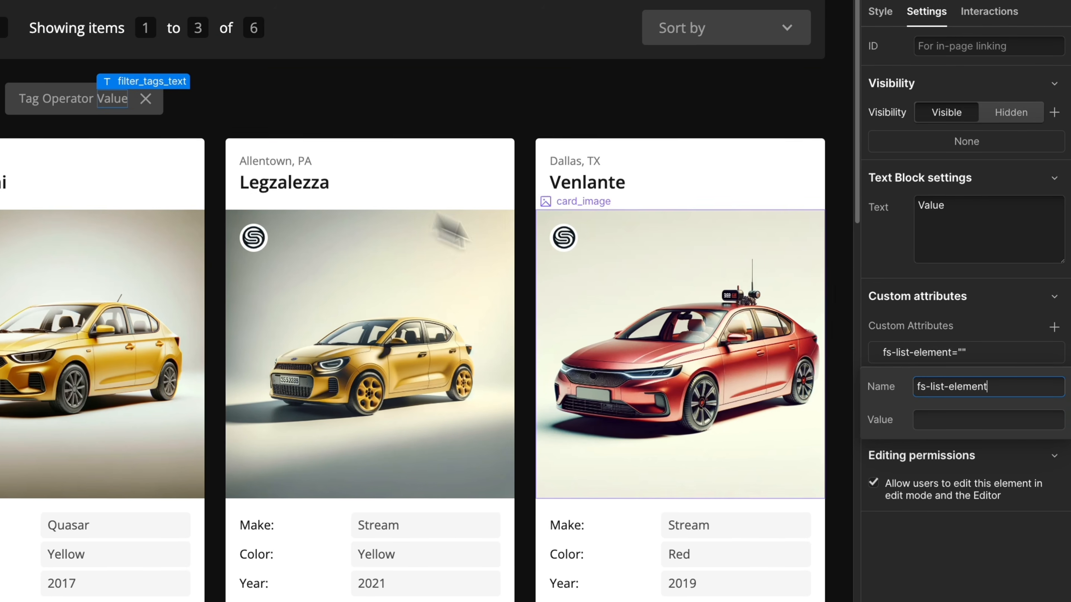
left_click(959, 419)
key("ctrl+v")
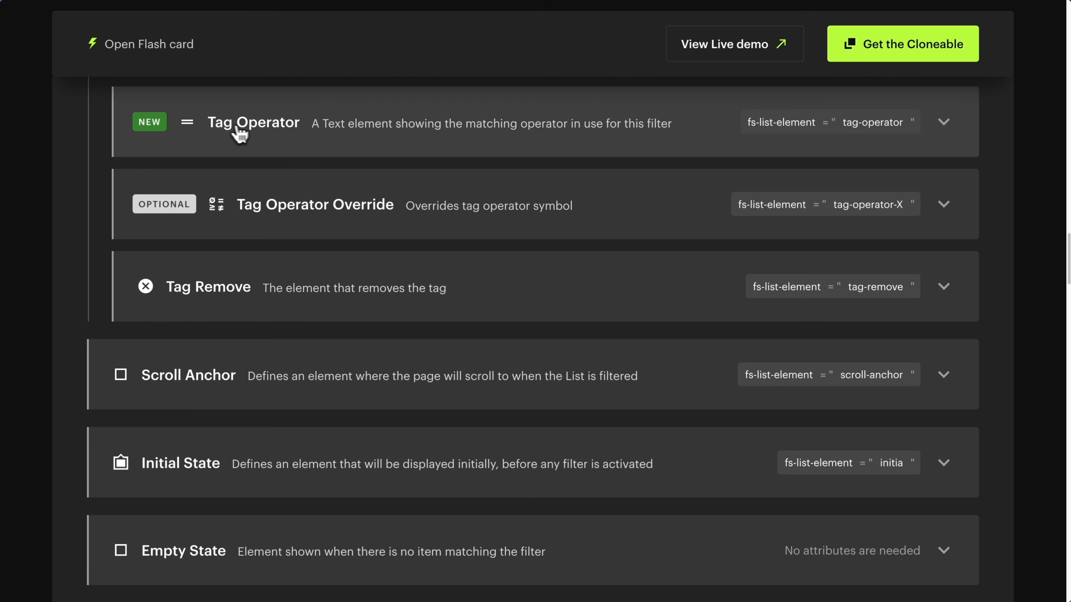
Add the custom attribute fs-list-element="tag-operator" to the "Operator" text block, copying name and value from the documentation's Tag Operator section
left_click(283, 134)
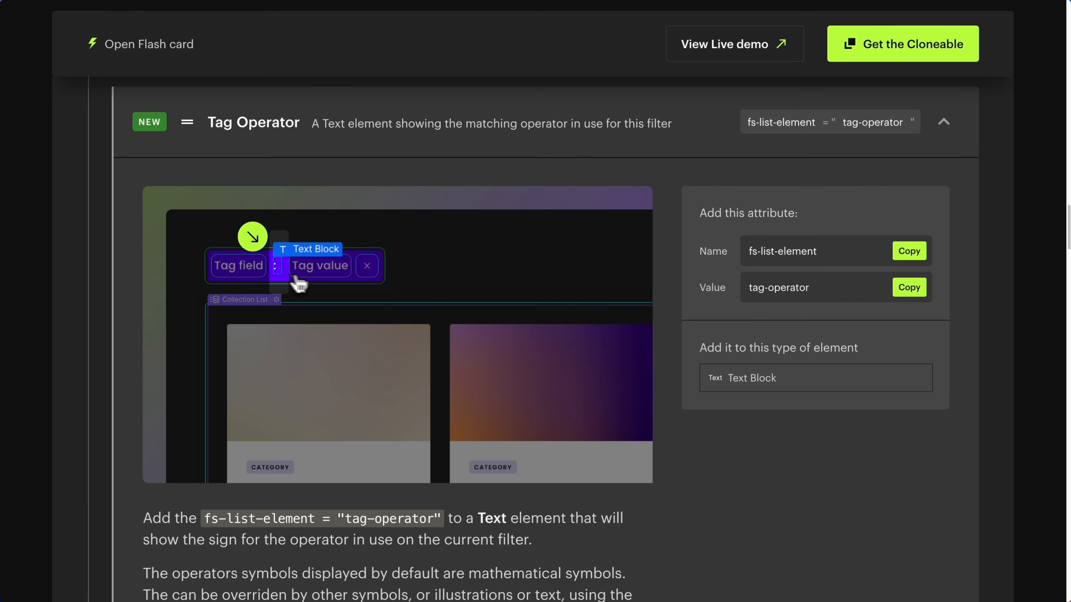
left_click(909, 251)
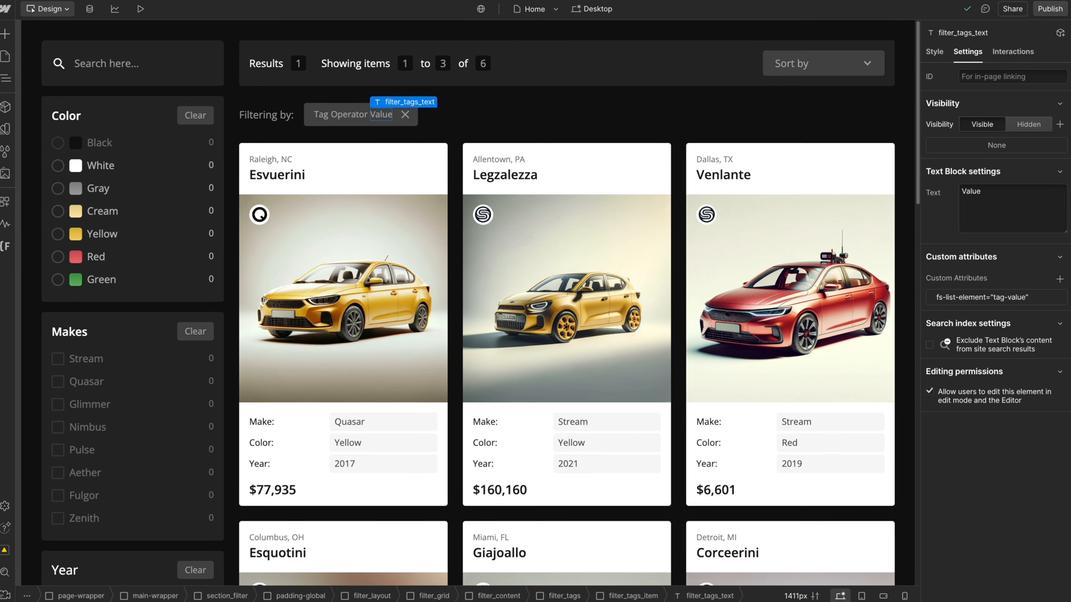
left_click(347, 119)
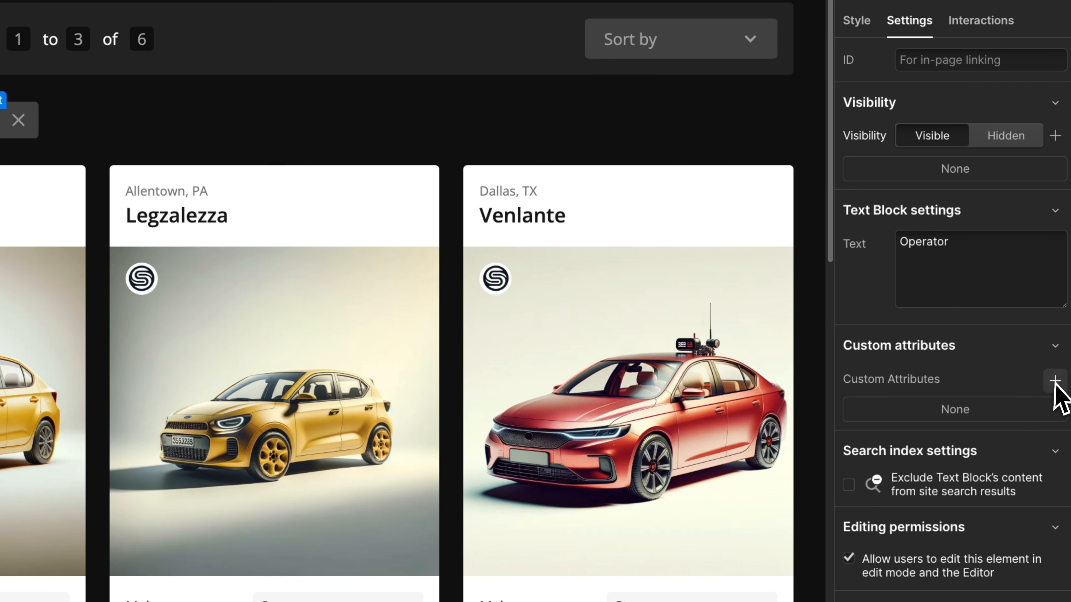
left_click(1052, 380)
key("ctrl+v")
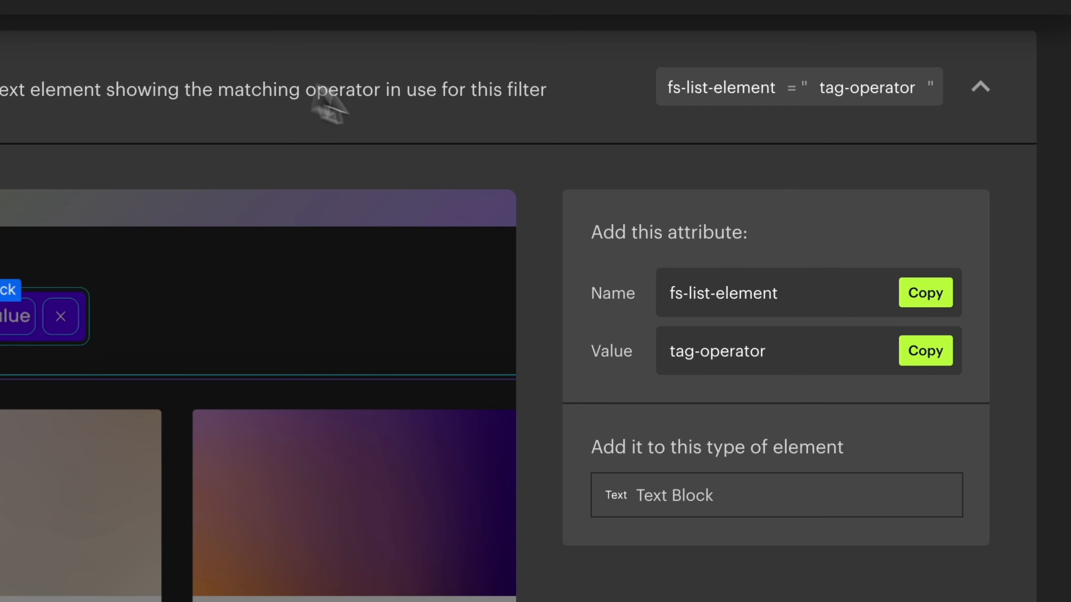
left_click(925, 351)
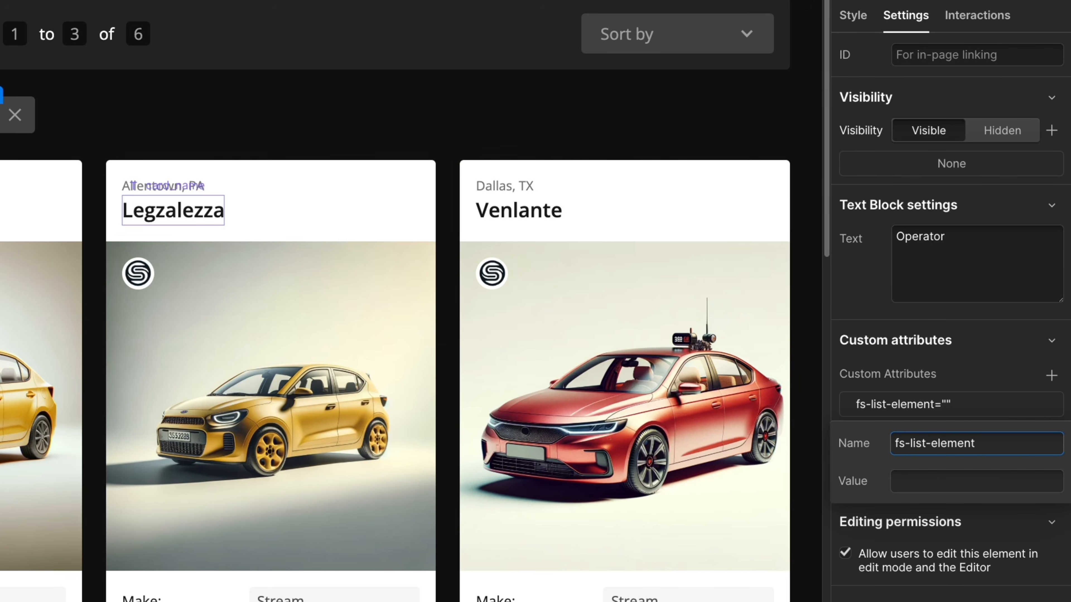
left_click(934, 487)
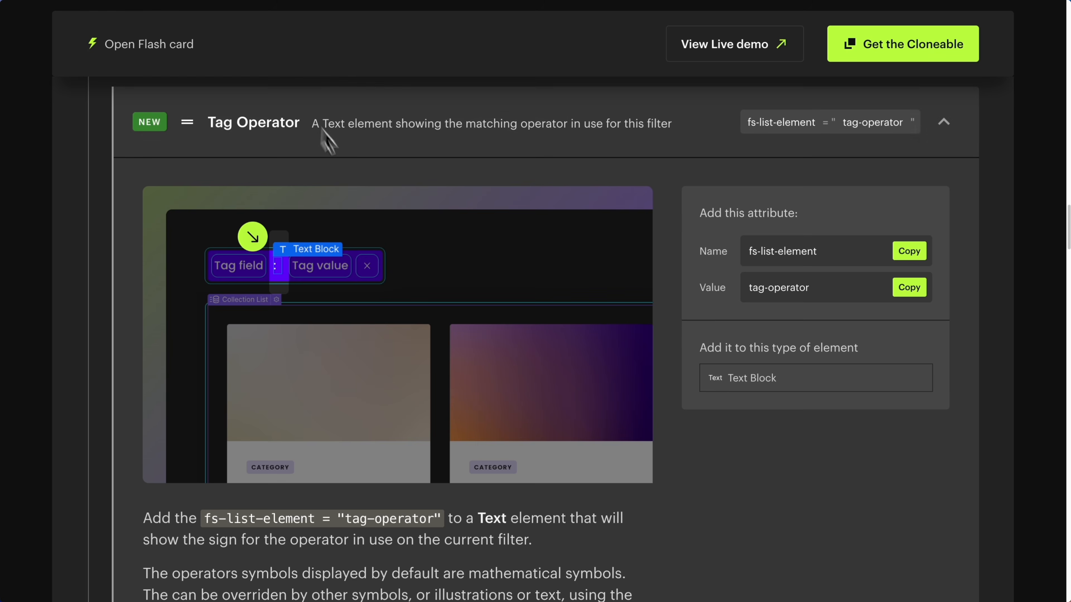
Add the custom attribute fs-list-element="tag-remove" to the filter_tags_remove close image, copying name and value from the documentation's Tag Remove section
scroll(385, 222, "down", 8)
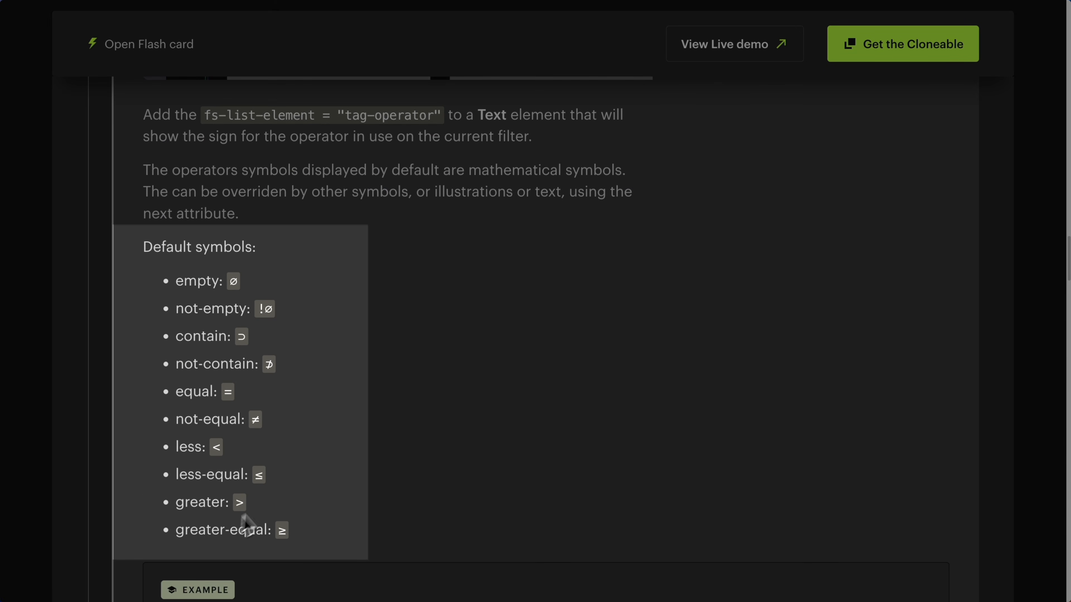
scroll(332, 478, "down", 4)
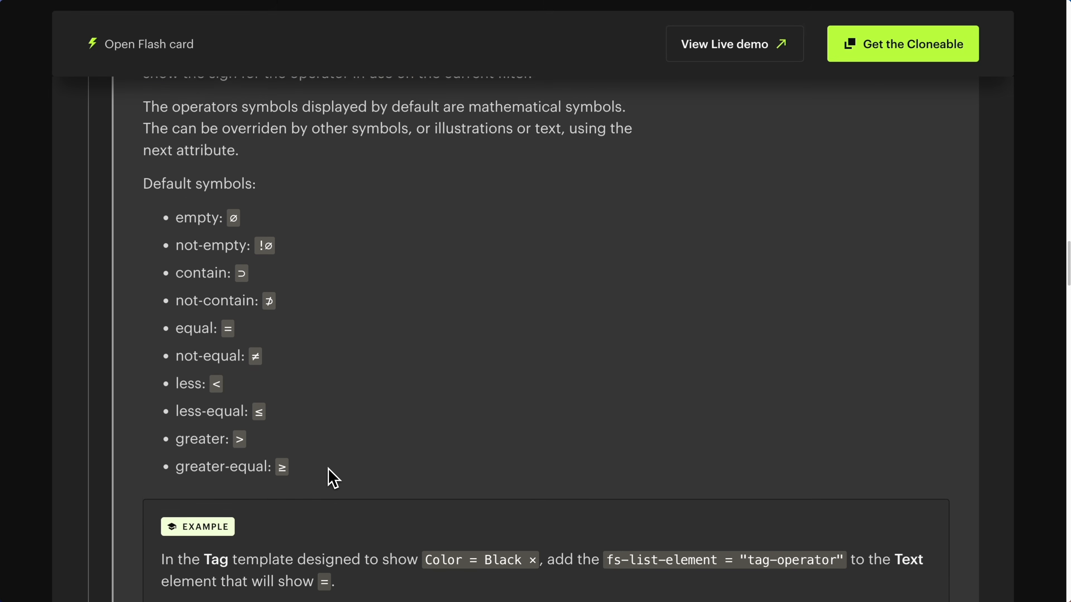
scroll(332, 478, "down", 3)
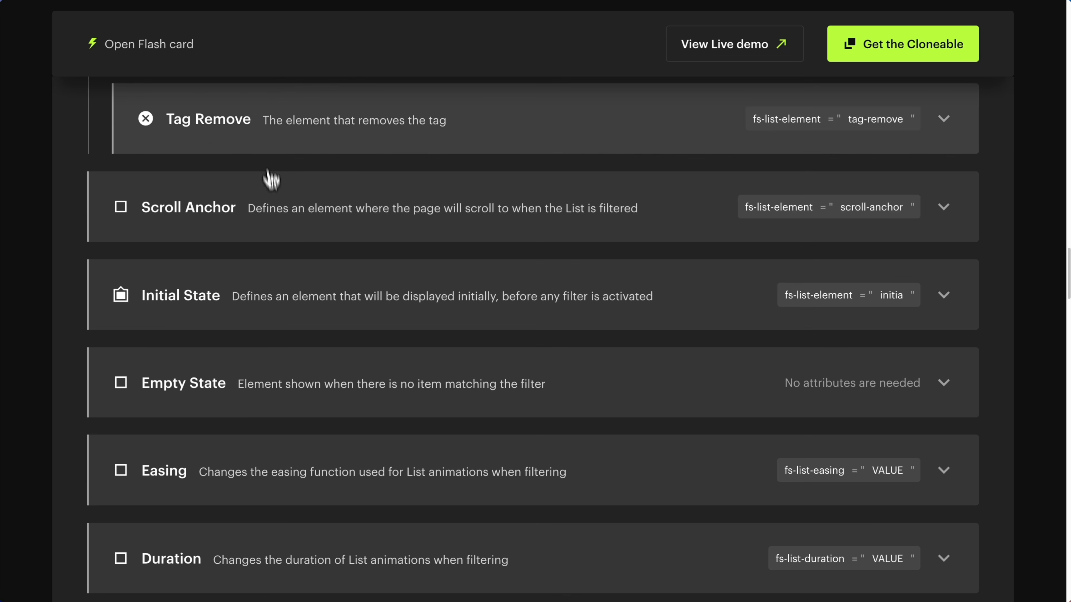
scroll(201, 122, "up", 1)
left_click(222, 127)
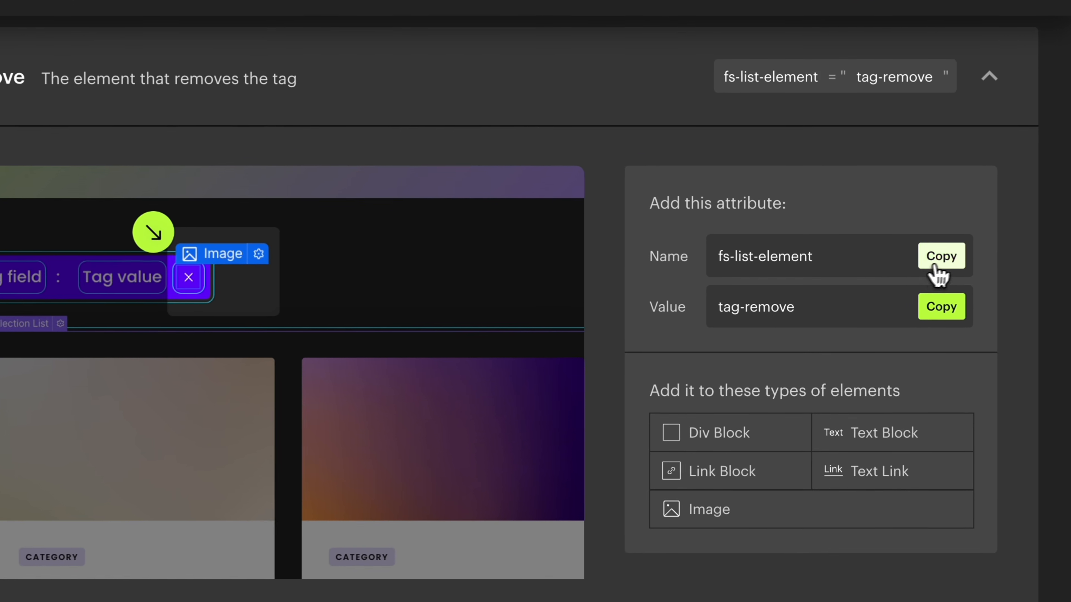
left_click(914, 254)
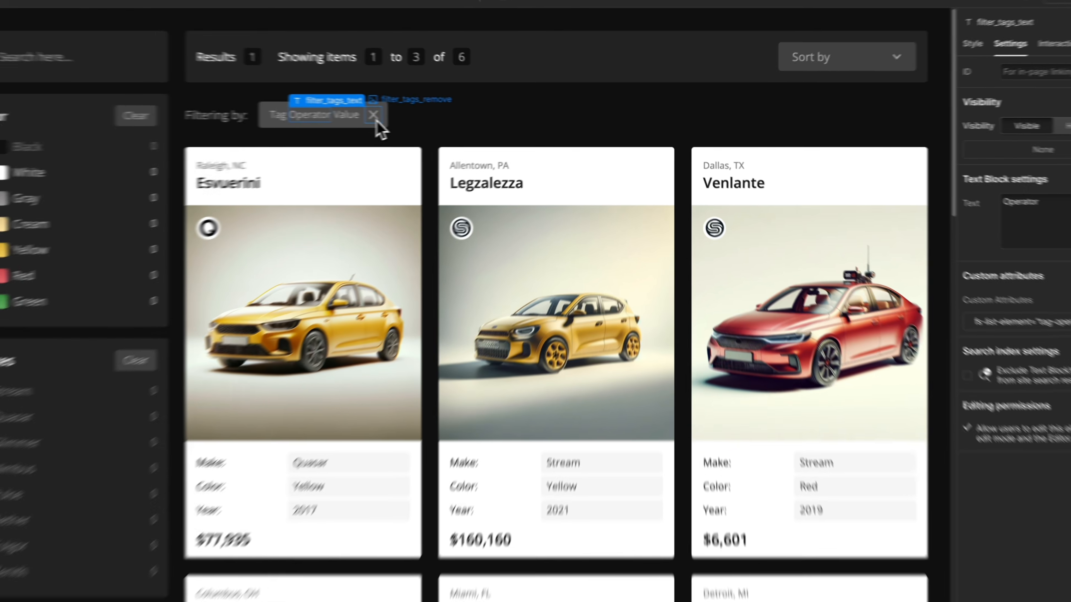
left_click(389, 108)
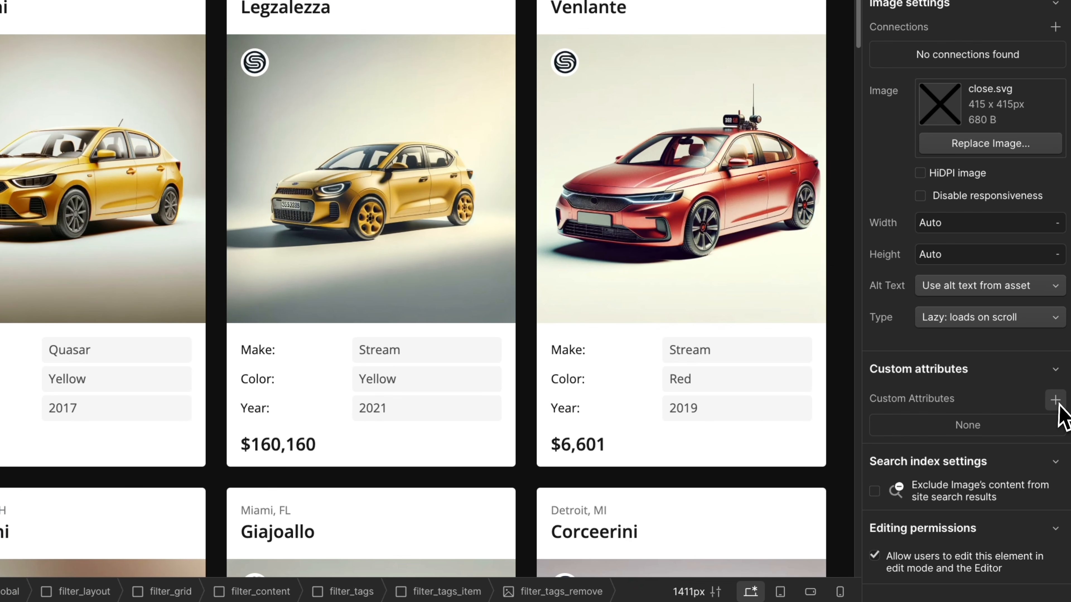
left_click(1058, 405)
key("ctrl+v")
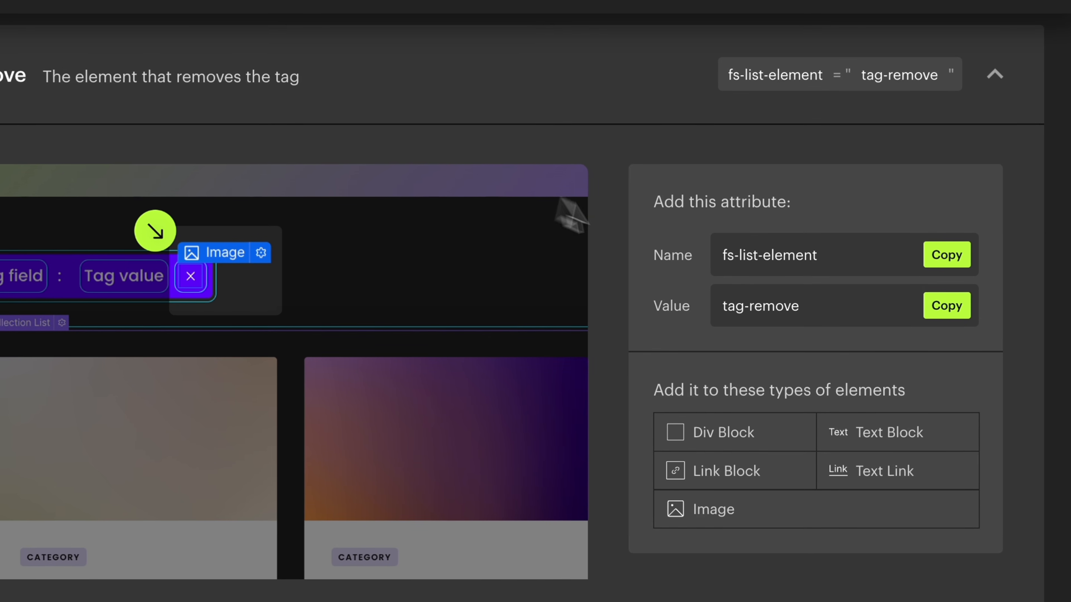
left_click(952, 316)
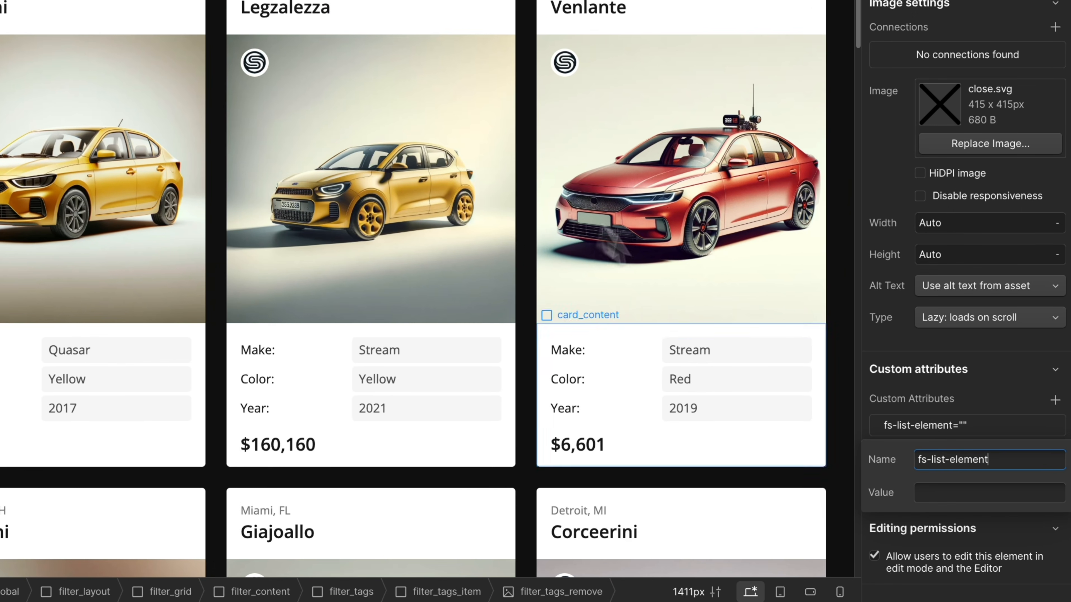
left_click(962, 494)
key("ctrl+v")
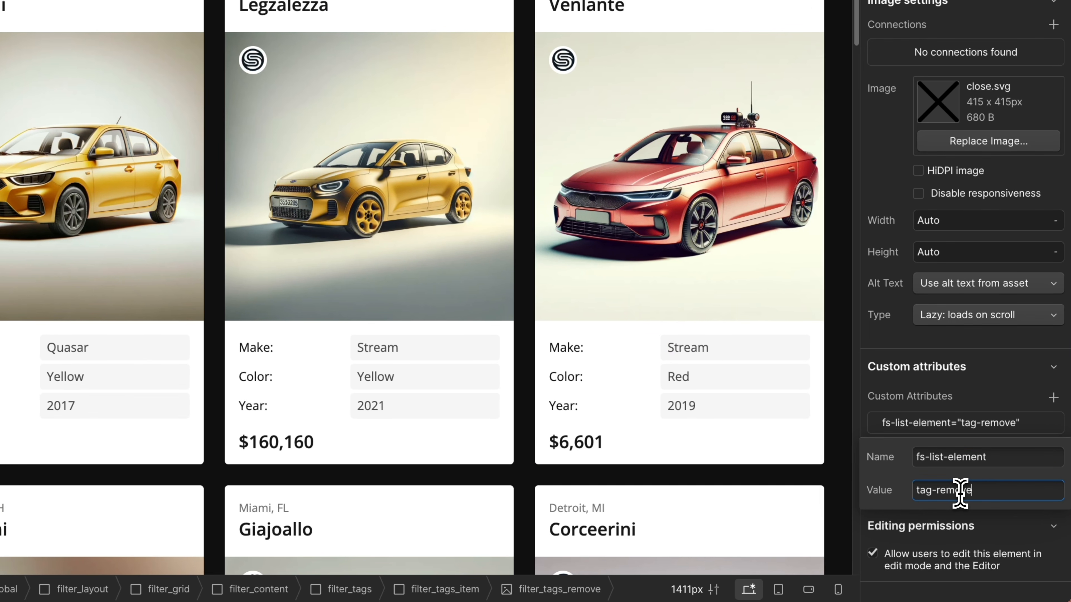
Save the tag-remove attribute on the close image and publish the site
key("Return")
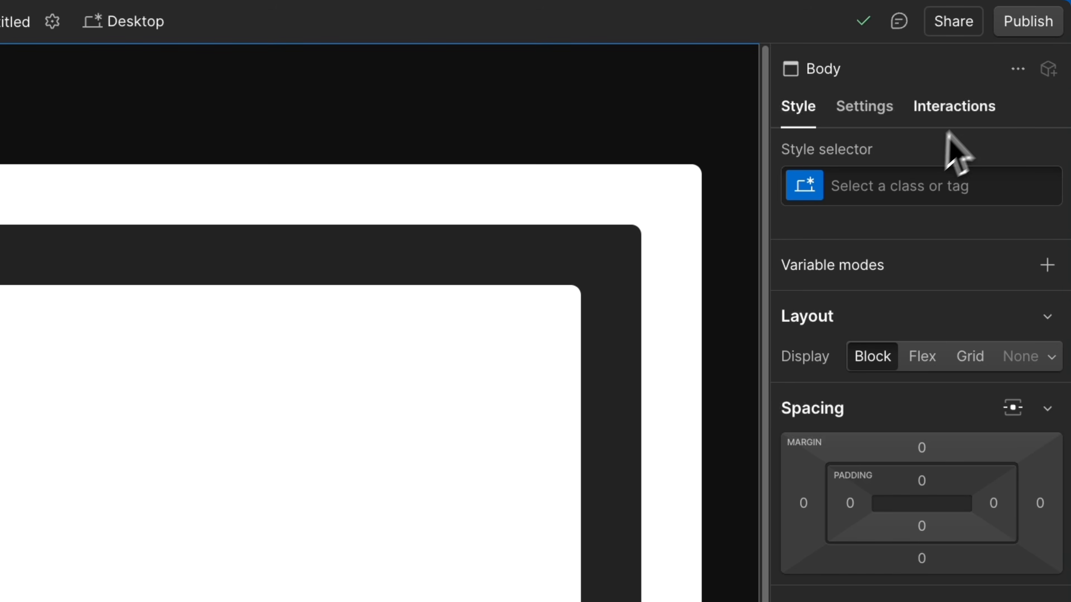
left_click(1030, 21)
left_click(927, 374)
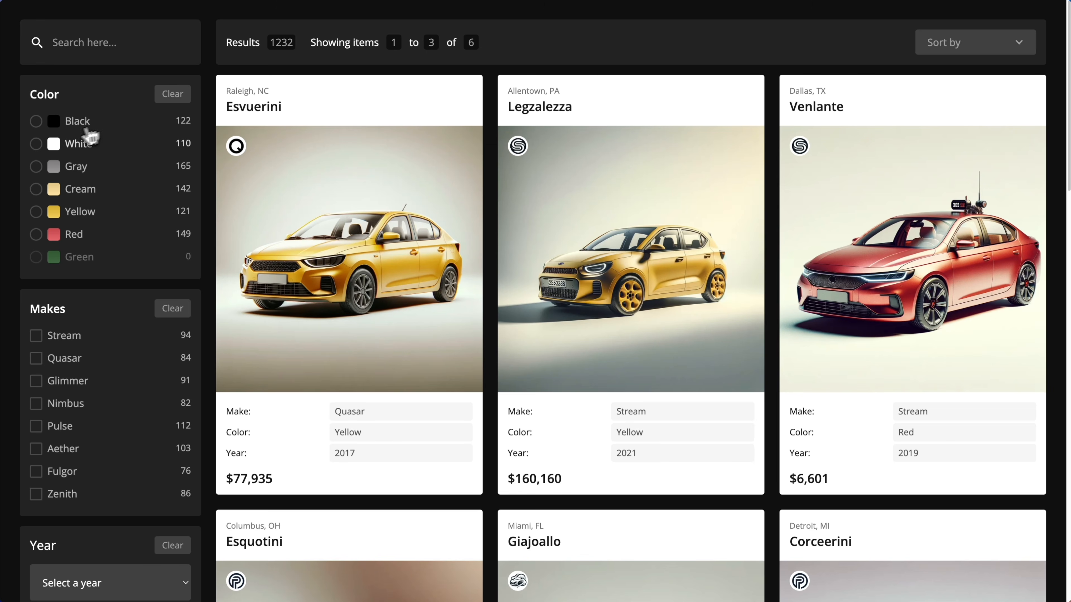
On the published page, filter by White, Cream and the Glimmer make, remove the Cream and Glimmer tags, and try the Sort by dropdown
left_click(89, 139)
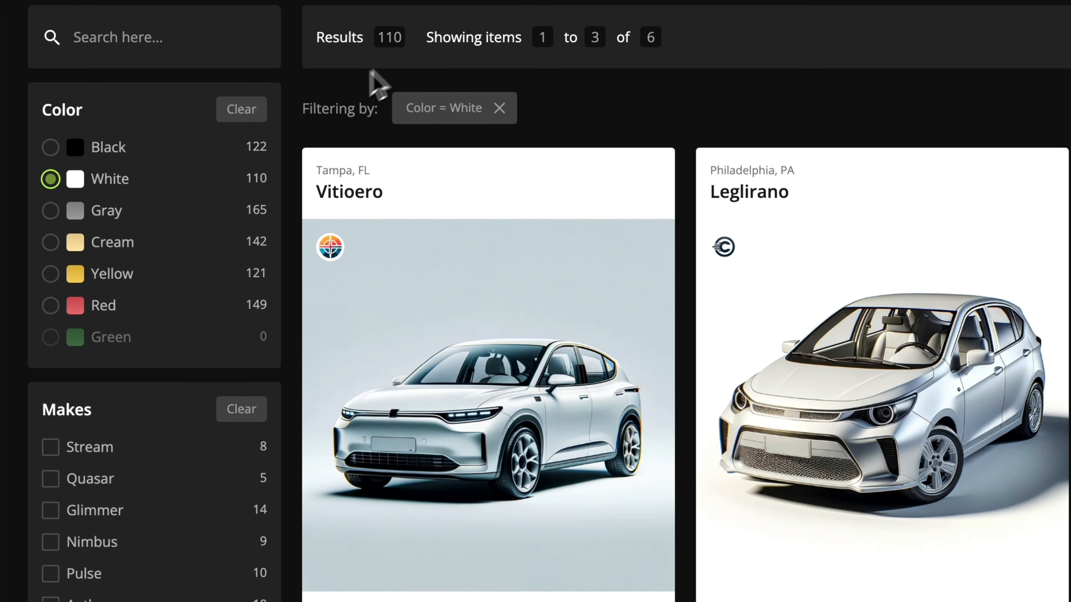
left_click(140, 242)
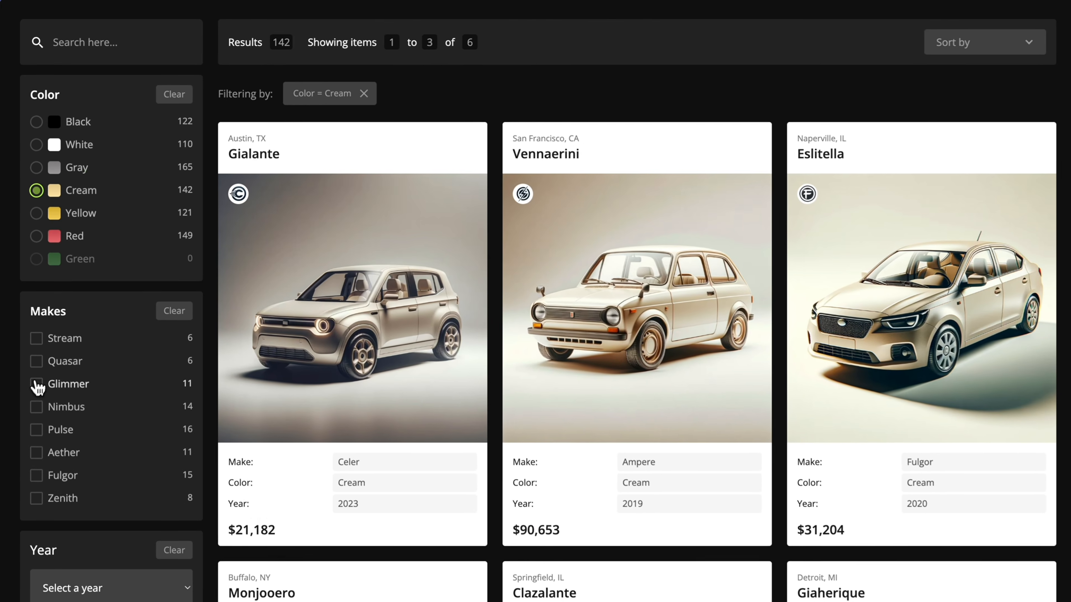
left_click(37, 384)
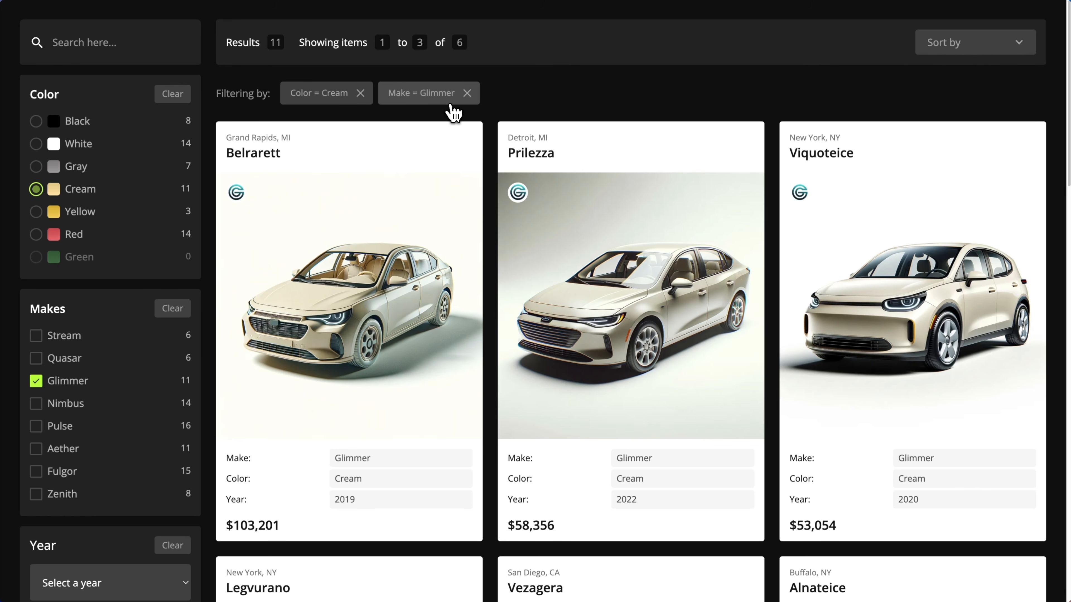
left_click(361, 93)
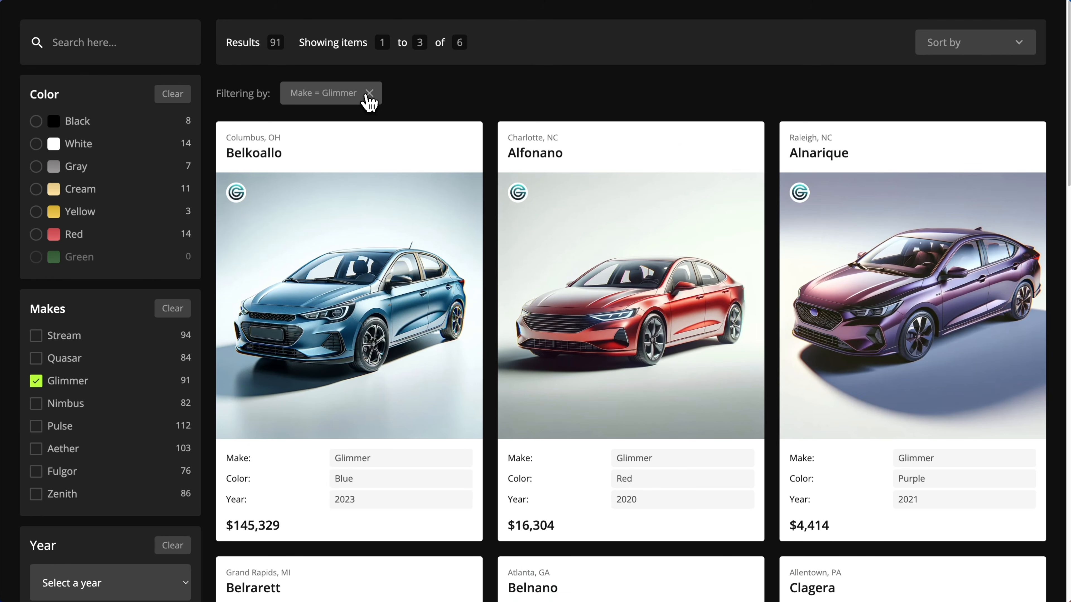
left_click(369, 93)
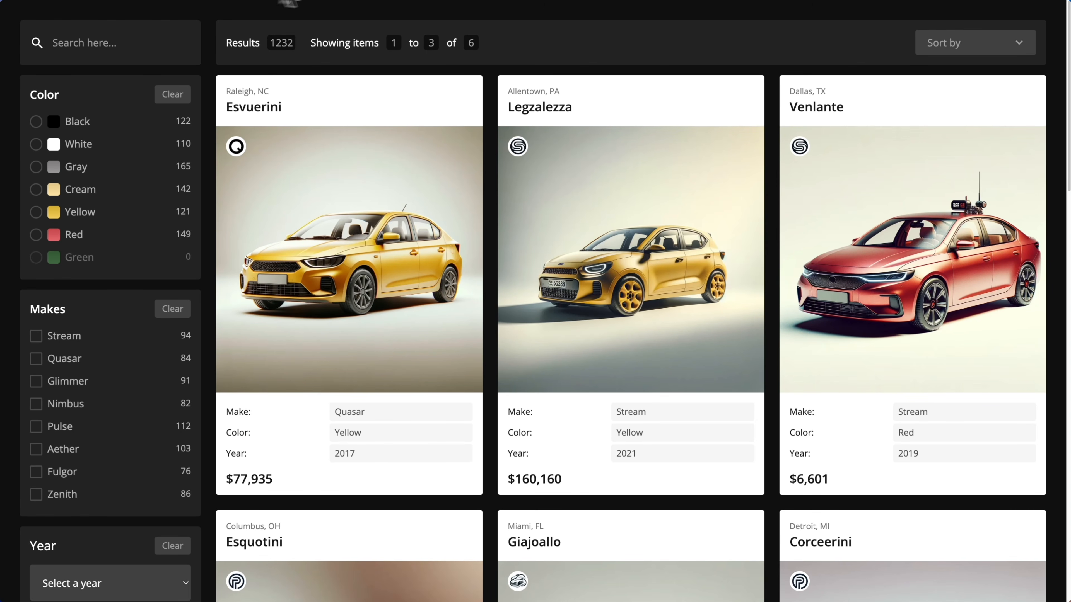
left_click(978, 53)
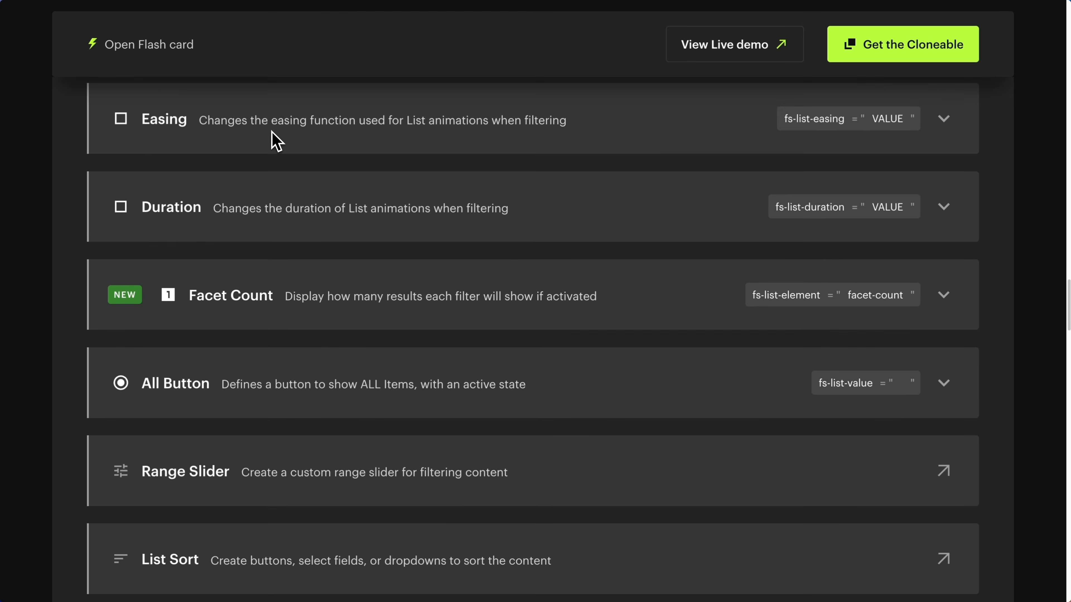
Open the Finsweet List Sort documentation from the filter documentation and choose Dropdown as the element type that triggers sorting
scroll(276, 141, "down", 2)
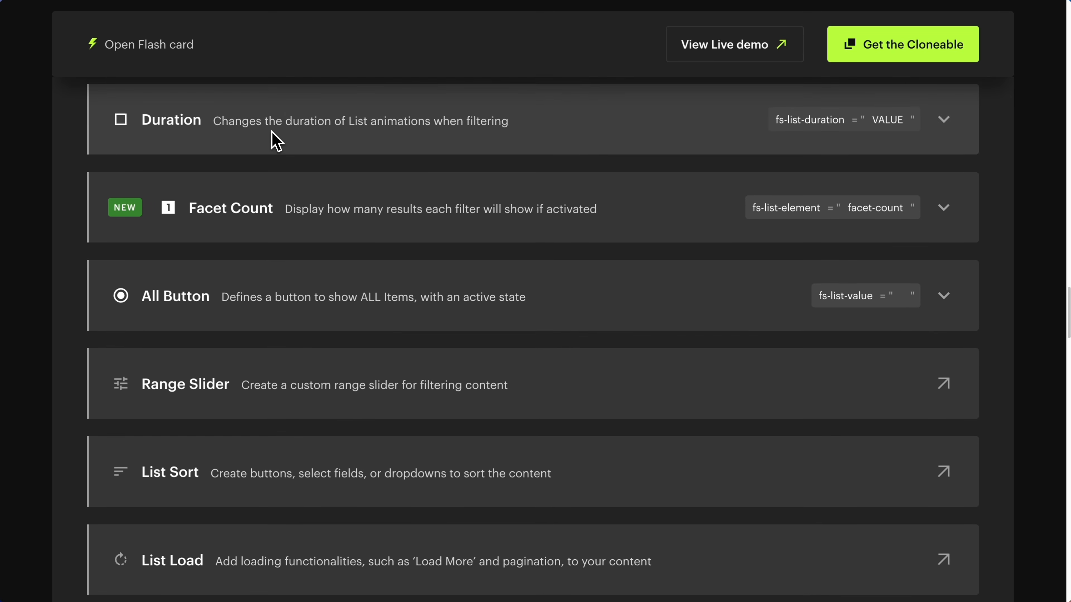
scroll(276, 141, "down", 3)
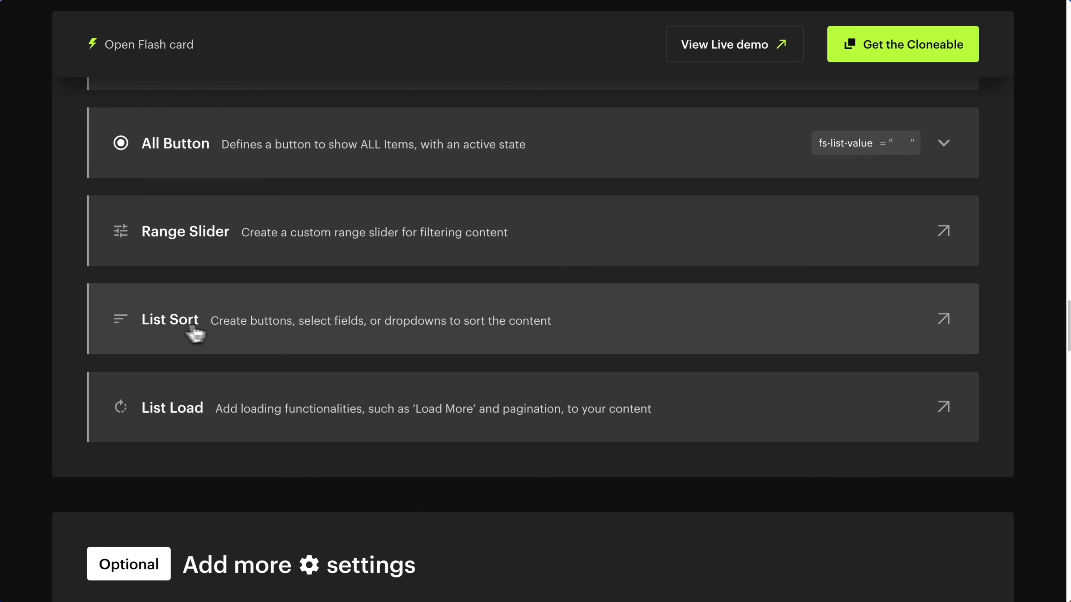
left_click(609, 339)
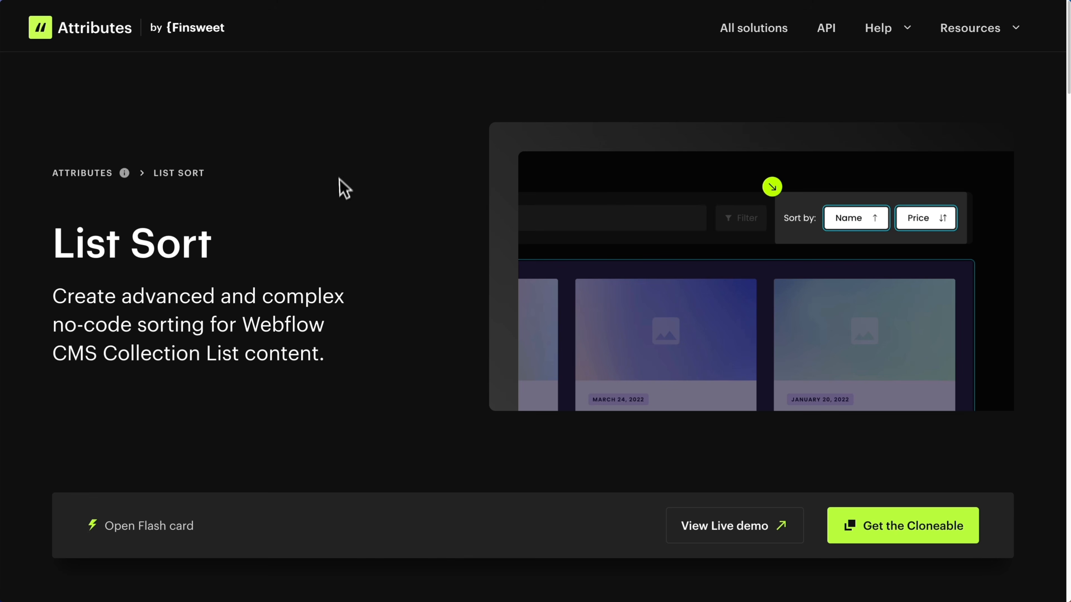
scroll(341, 185, "down", 10)
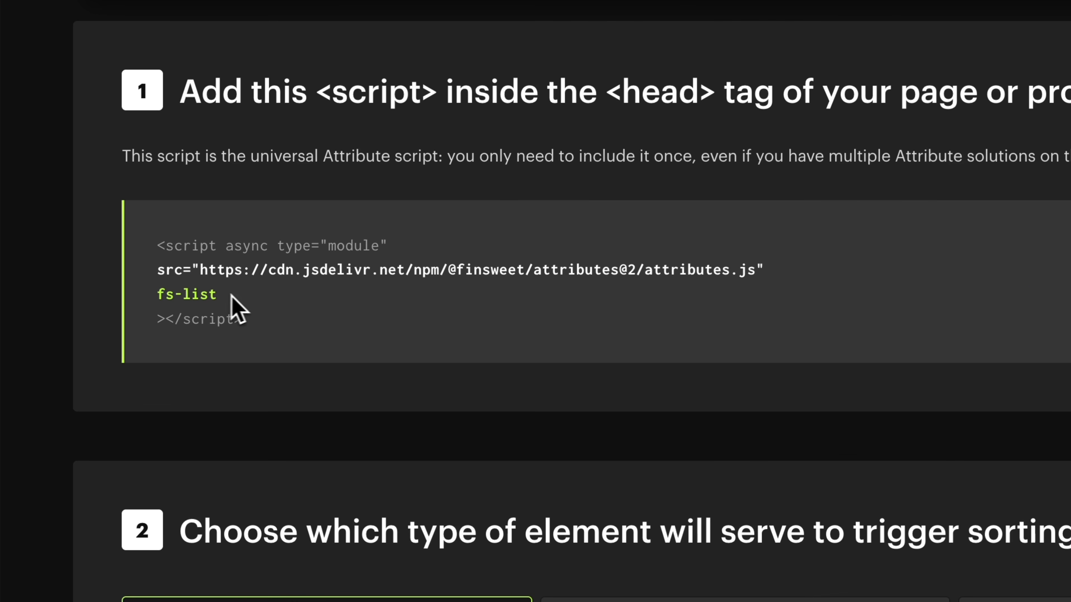
scroll(234, 310, "down", 5)
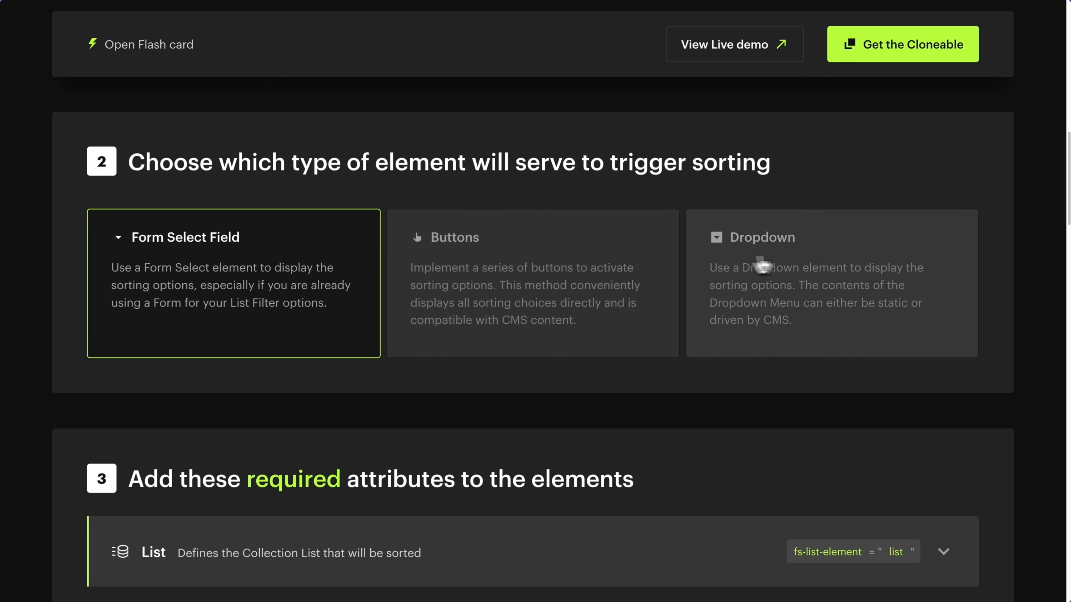
left_click(750, 258)
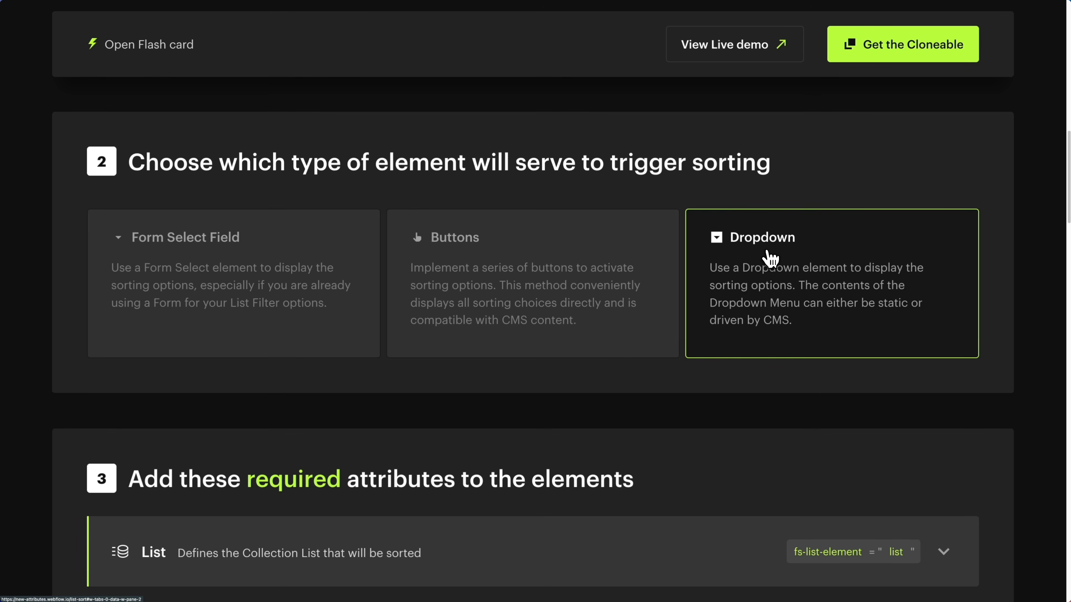
Review the List and Field Identifier sections among the required attributes of the List Sort documentation
scroll(337, 380, "down", 7)
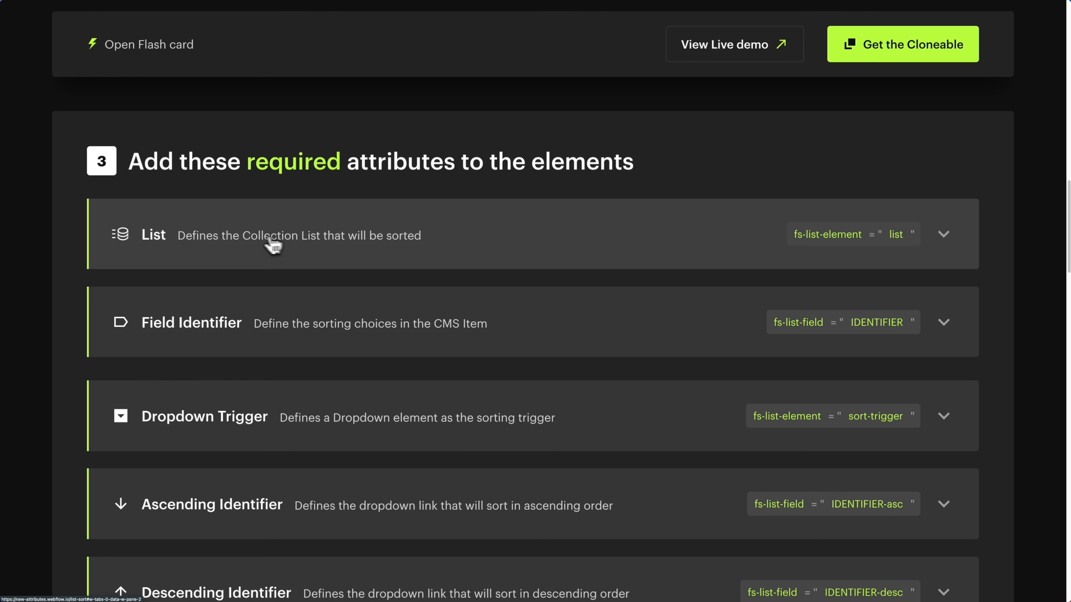
left_click(225, 247)
scroll(328, 256, "down", 3)
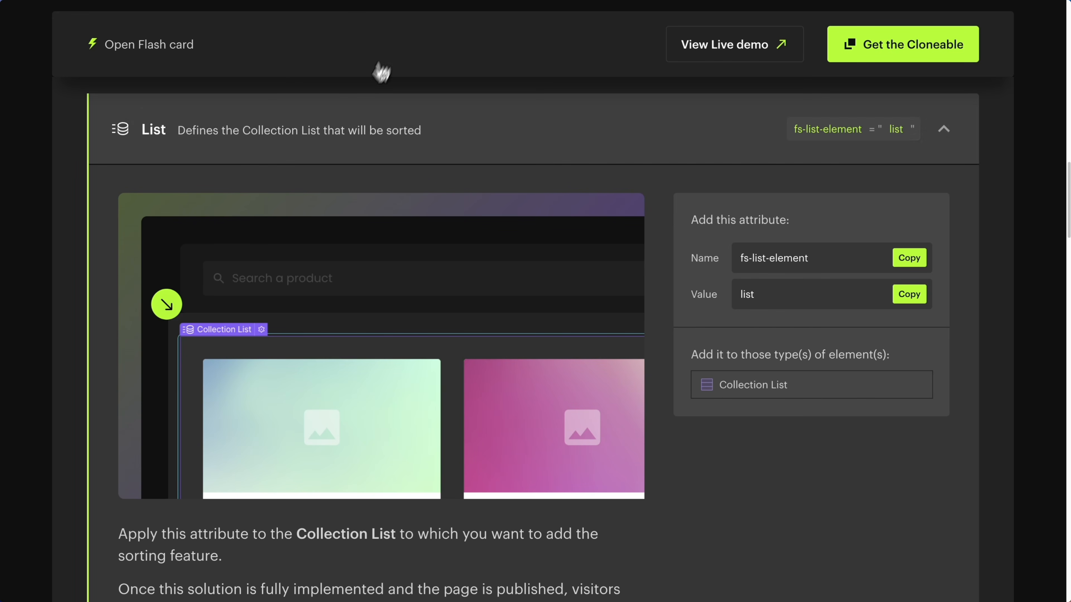
left_click(337, 128)
left_click(301, 229)
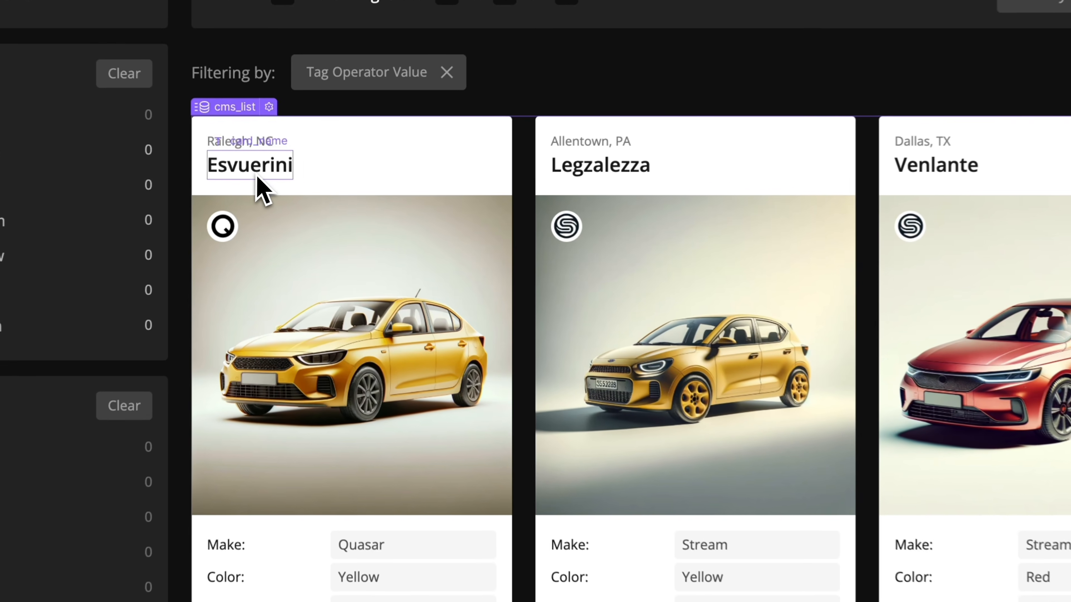
In Webflow, check the existing custom attributes on the first card's name, year and price texts
left_click(286, 182)
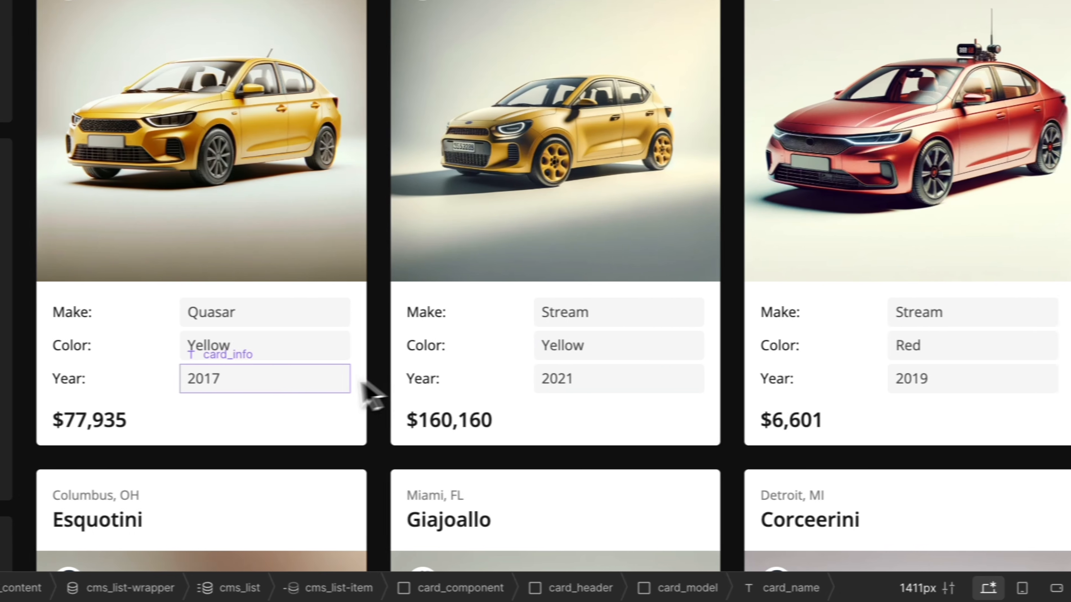
left_click(275, 383)
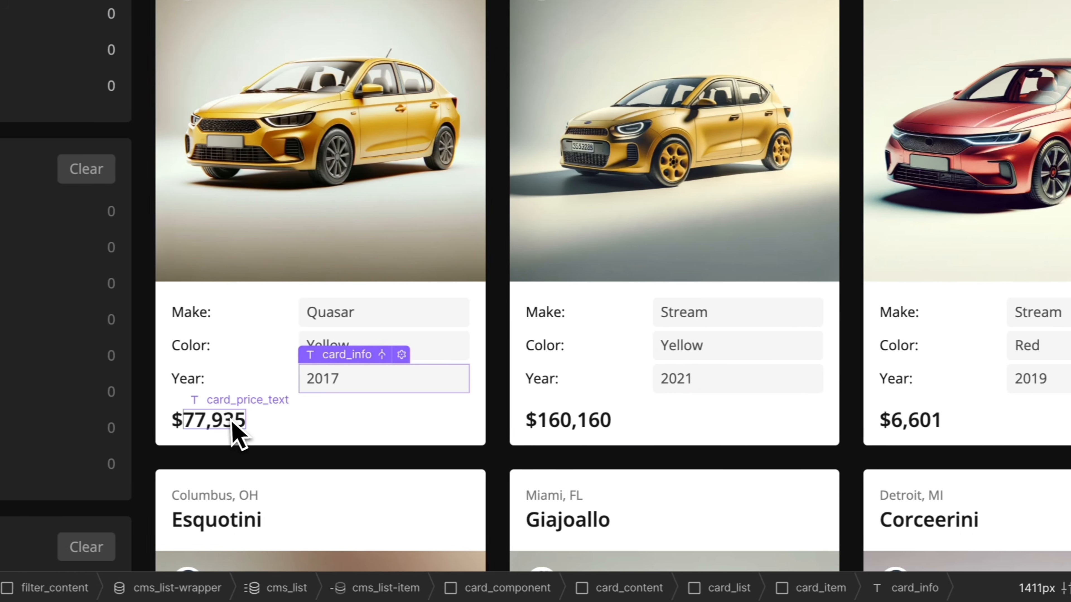
left_click(234, 424)
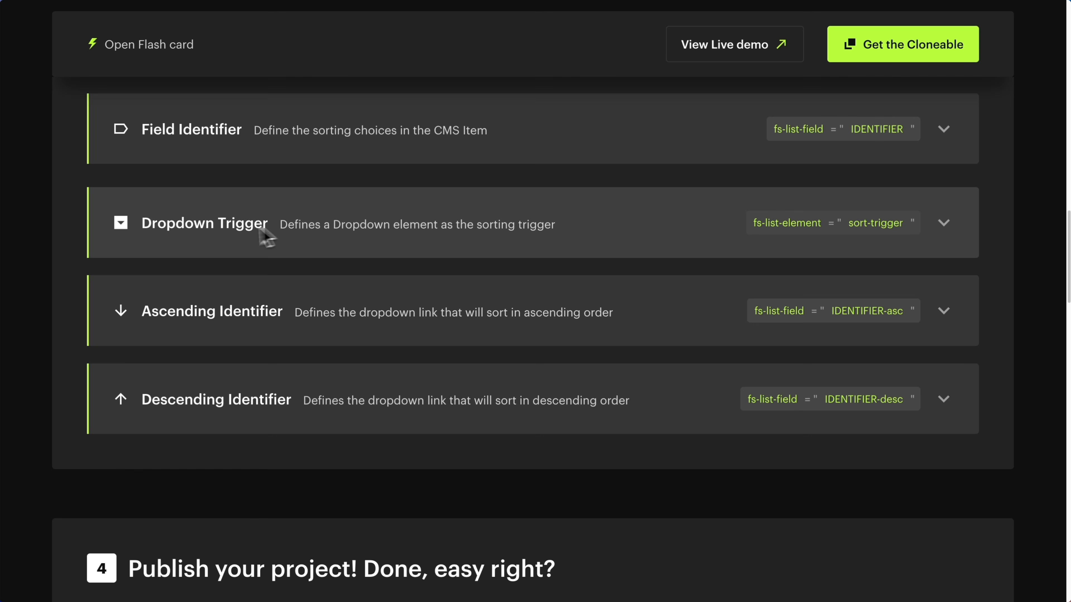
Add the custom attribute fs-list-element="sort-trigger" to the filter_dropdown element, copying name and value from the documentation's Dropdown Trigger section
scroll(270, 230, "down", 2)
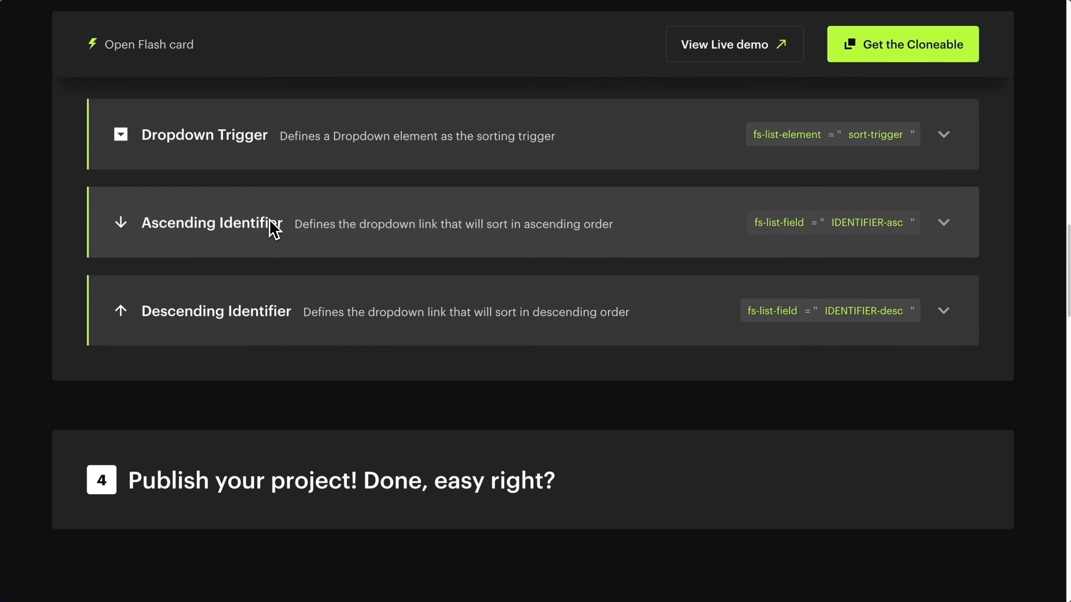
left_click(233, 162)
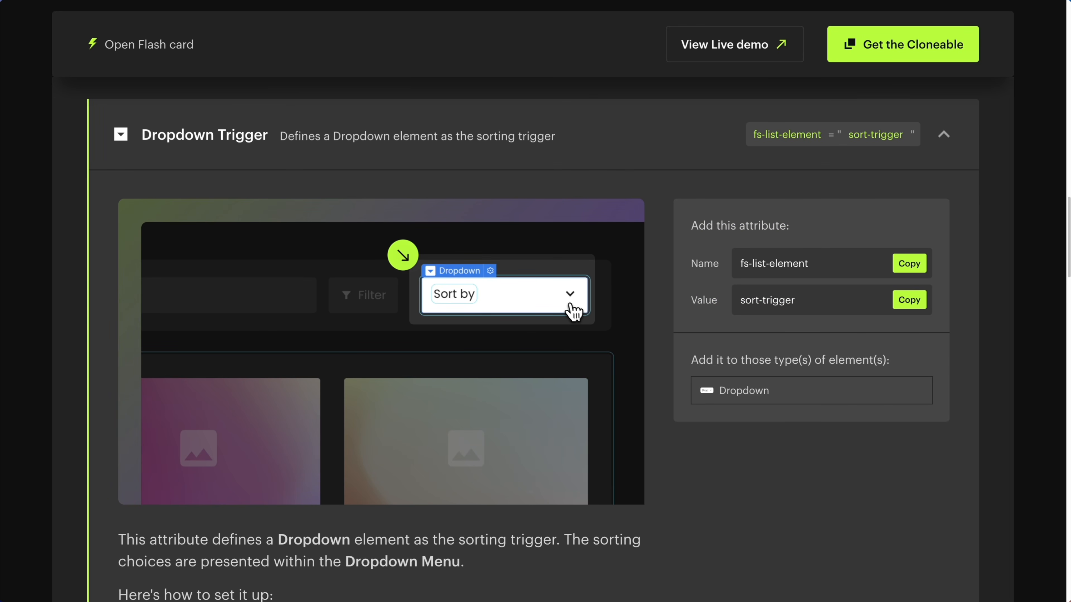
left_click(909, 263)
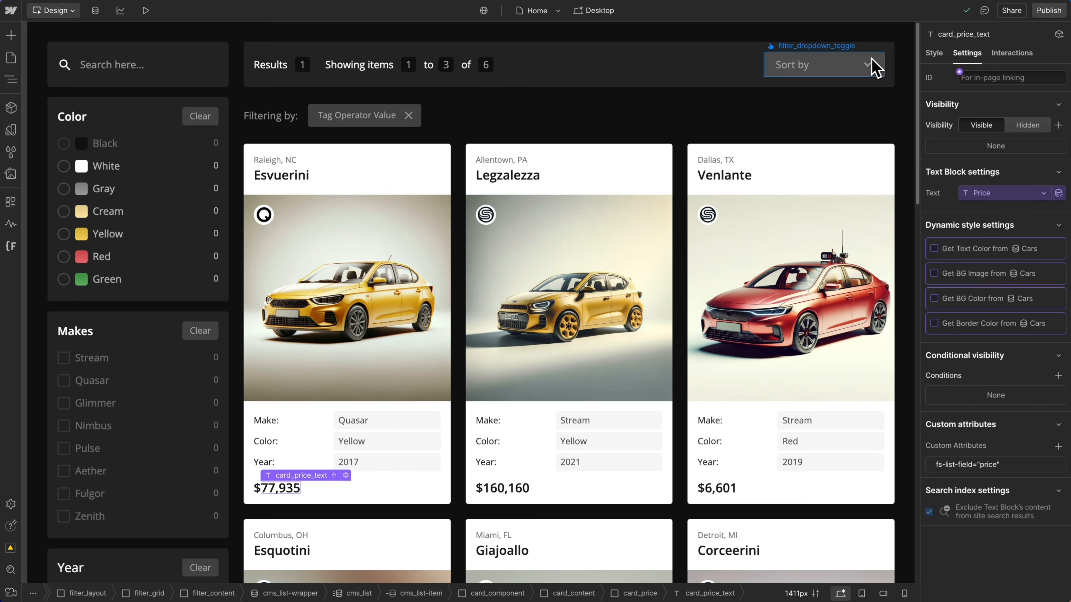
left_click(856, 66)
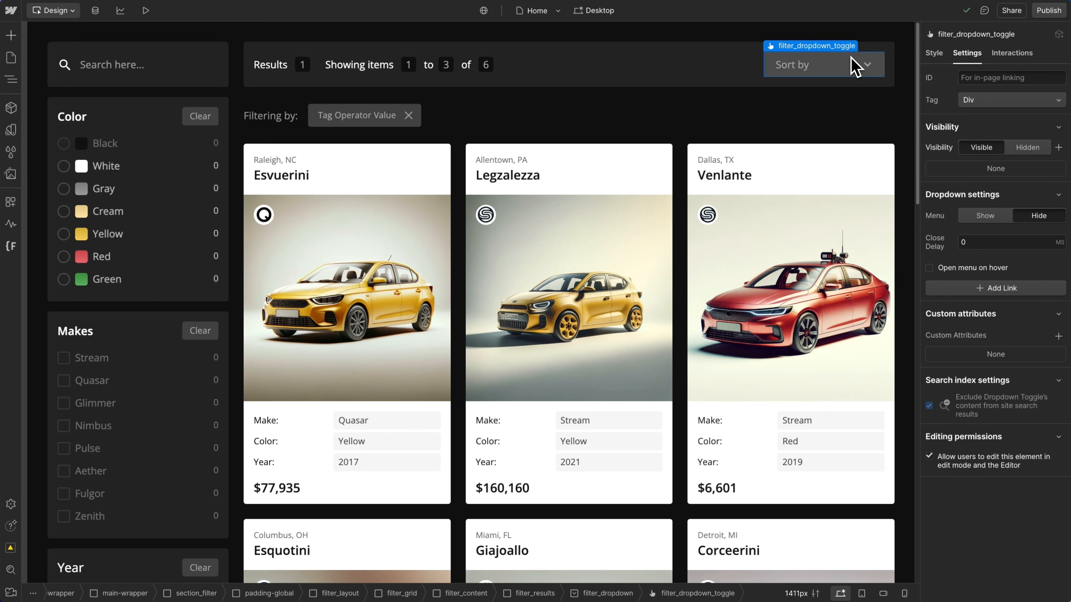
left_click(10, 79)
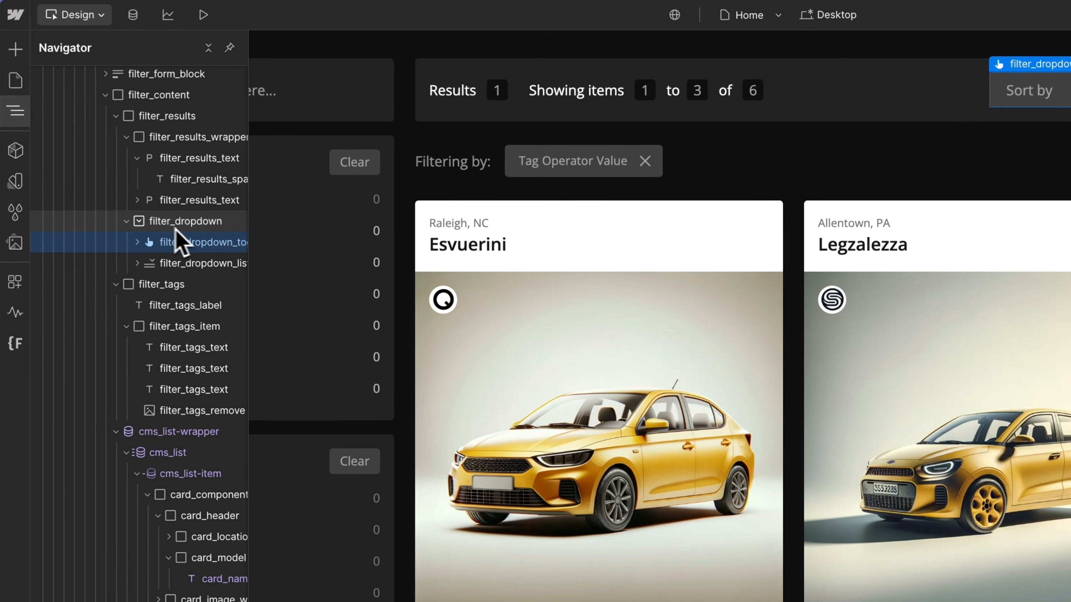
left_click(177, 223)
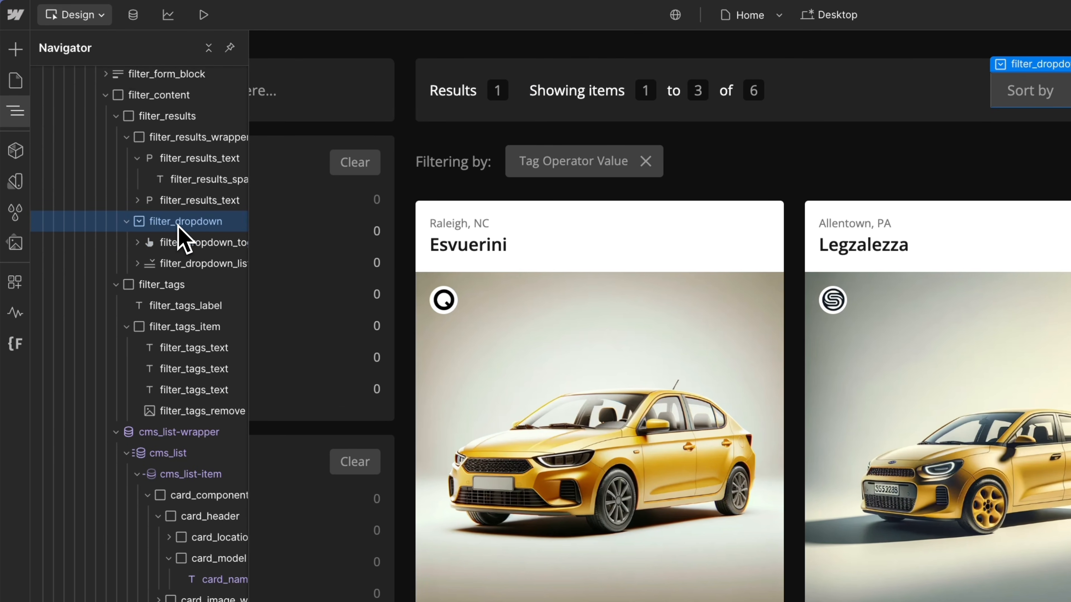
left_click(15, 112)
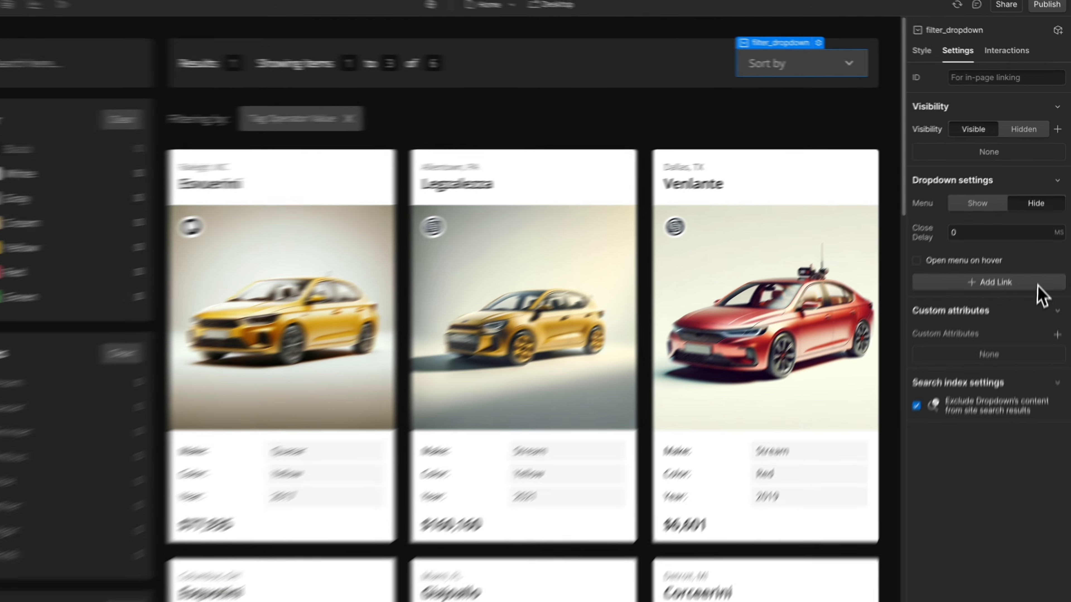
left_click(1058, 313)
key("ctrl+v")
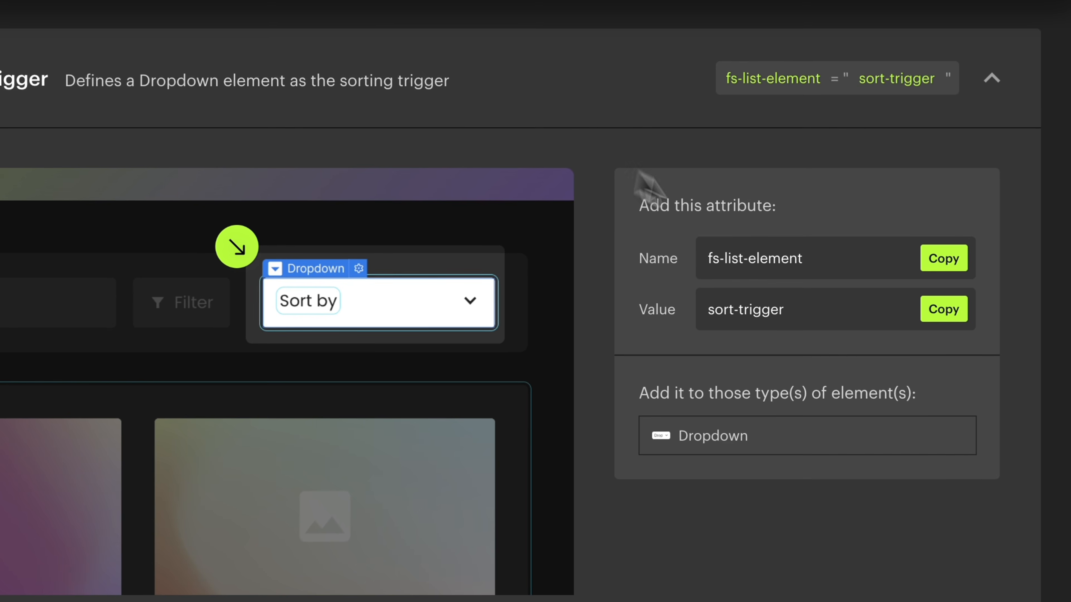
left_click(947, 311)
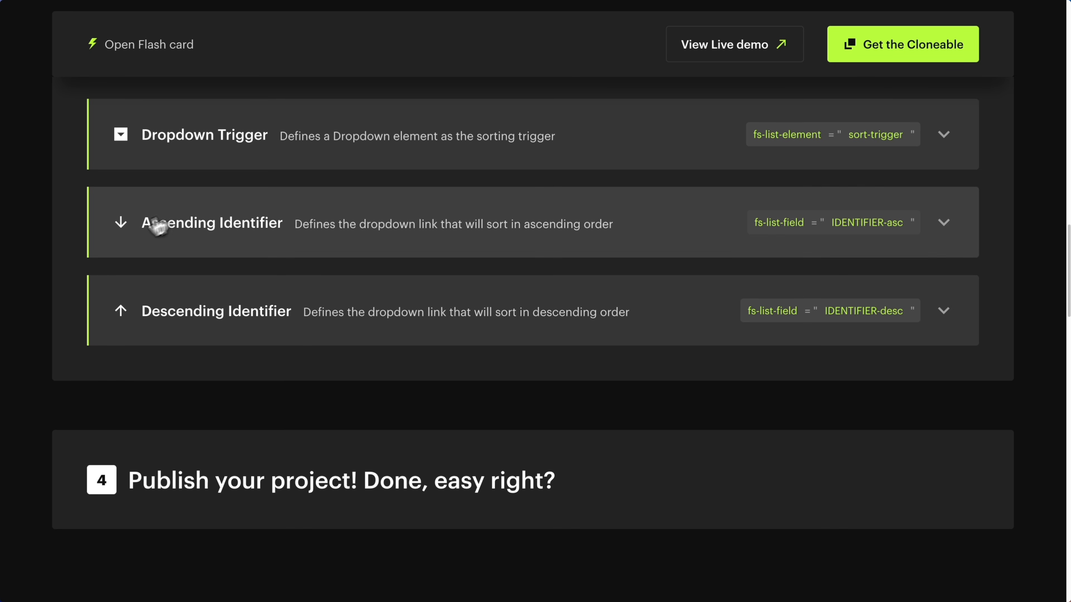
Show the Sort by menu and give its Name (A-Z) link the custom attribute fs-list-field="name-asc", copying the name from the documentation's Ascending Identifier section
left_click(277, 233)
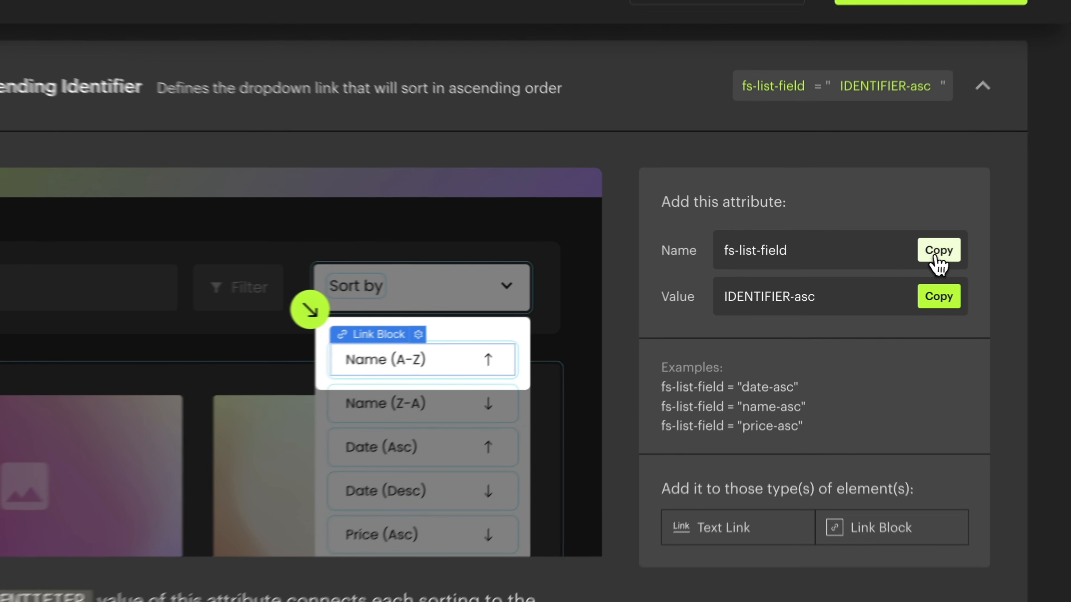
left_click(909, 254)
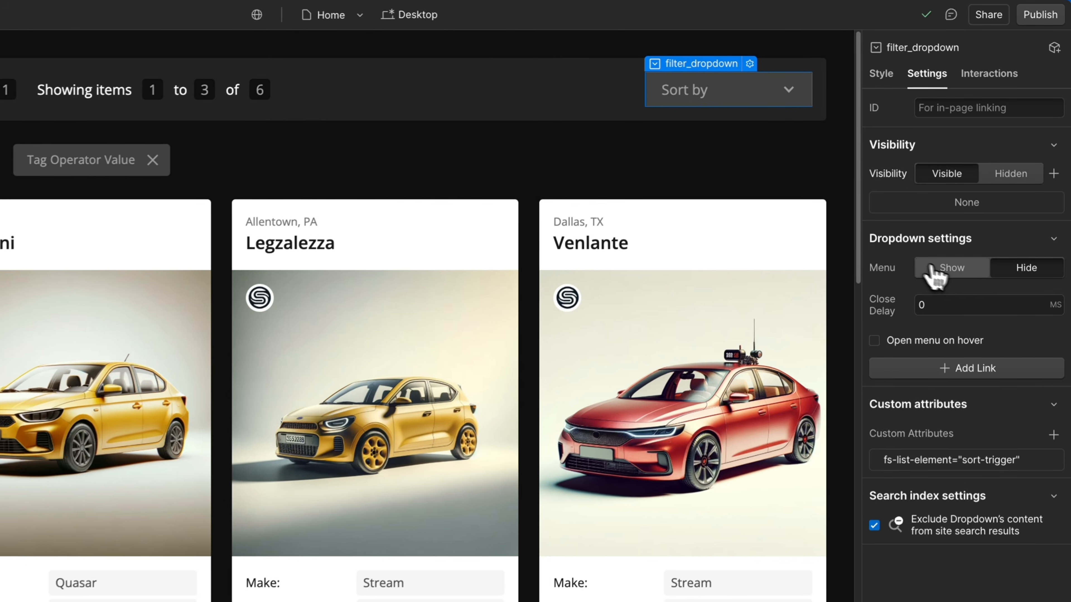
left_click(981, 194)
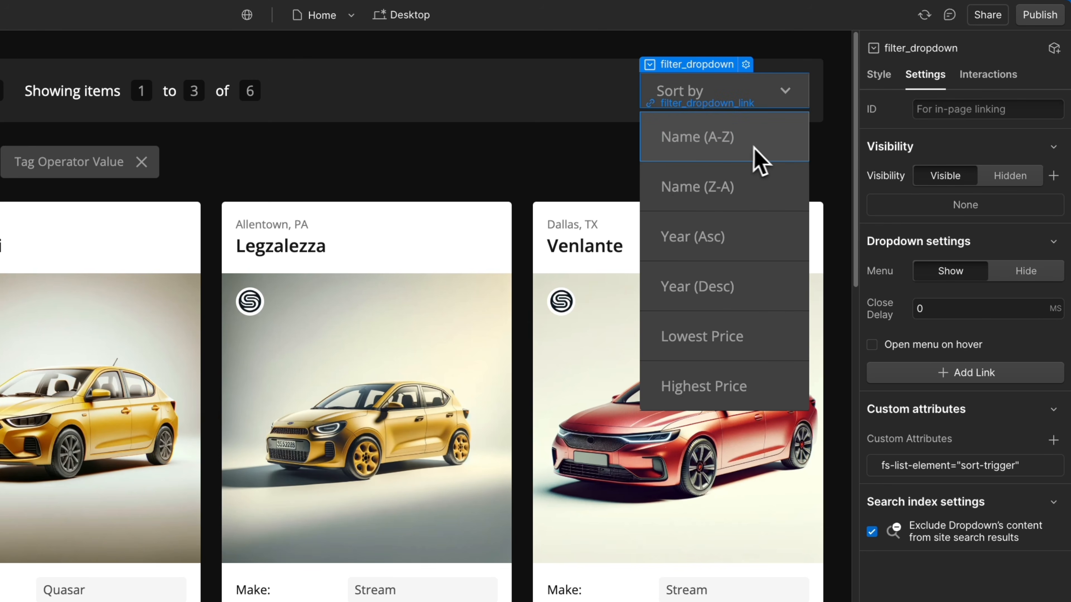
left_click(768, 147)
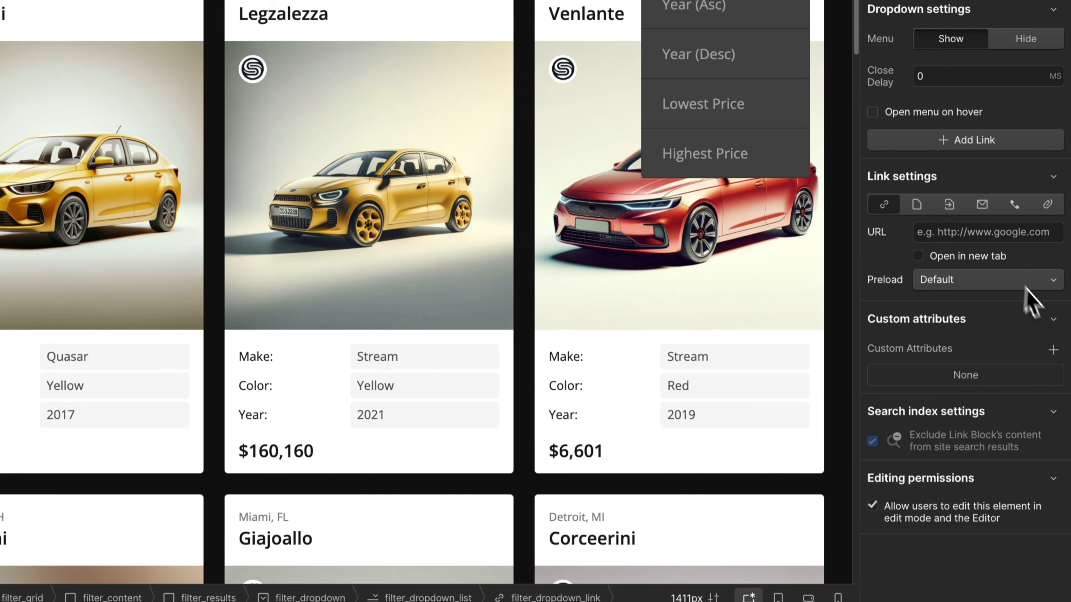
left_click(1053, 583)
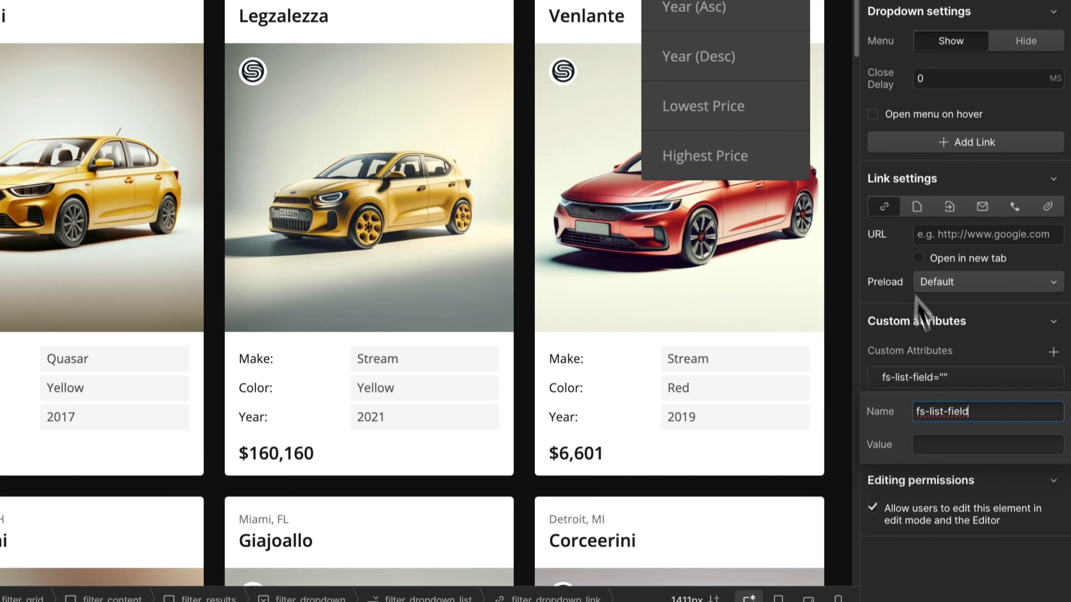
left_click(951, 434)
type("name-asc")
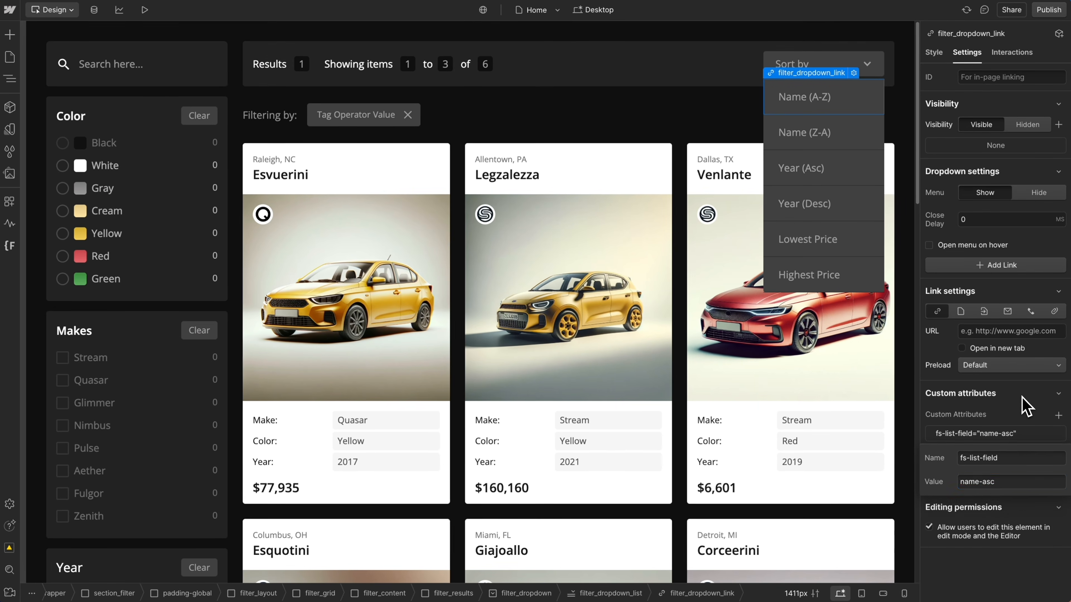
Compare the custom attribute on the first card's name text with the one on the Name (A-Z) link, showing the Sort by menu again
key("Return")
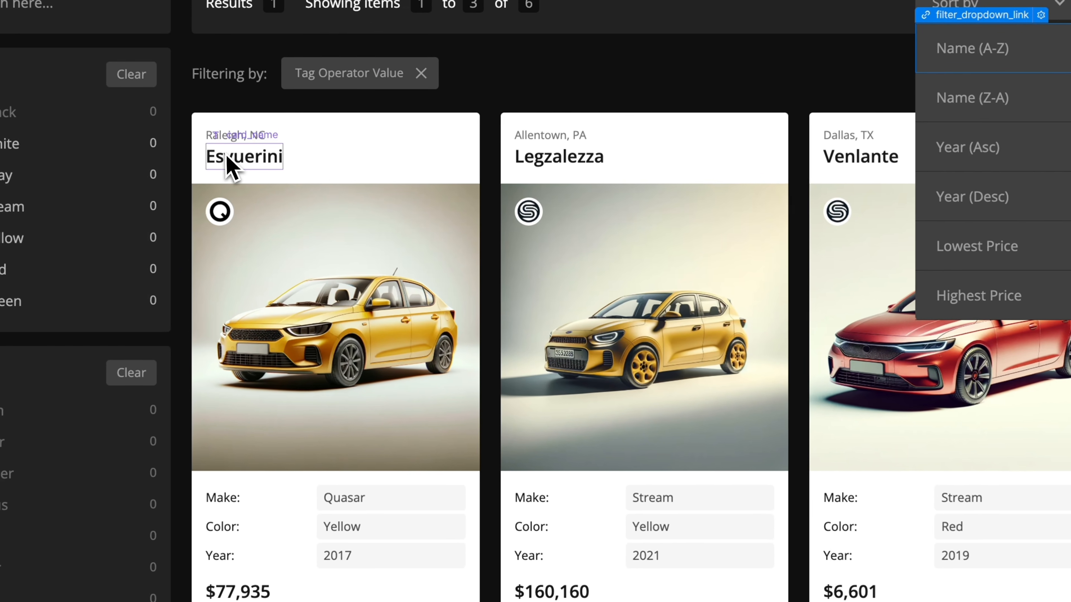
left_click(277, 176)
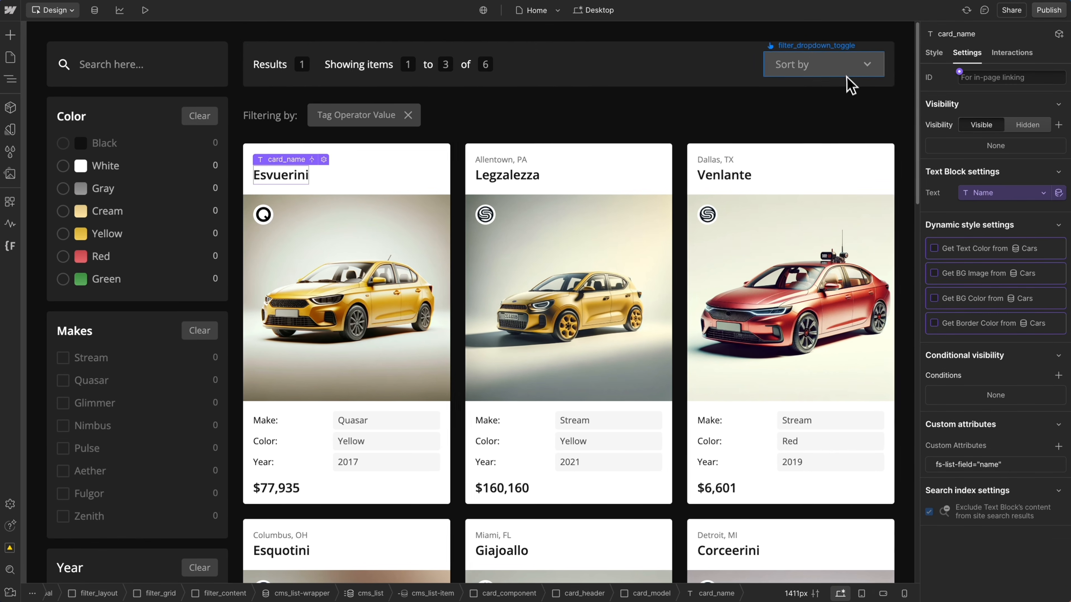
left_click(843, 70)
left_click(985, 214)
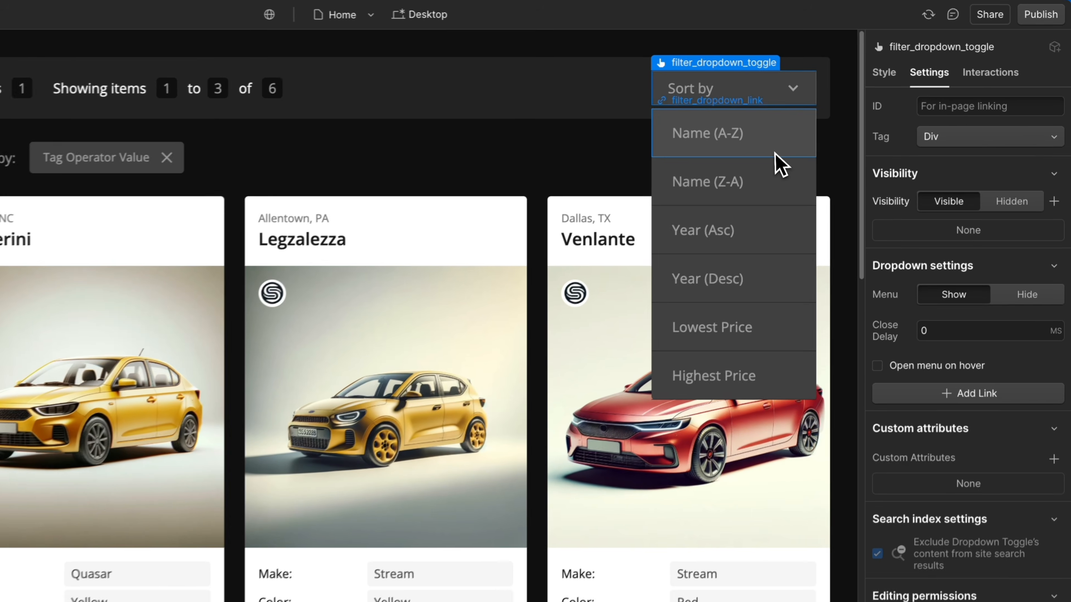
left_click(851, 110)
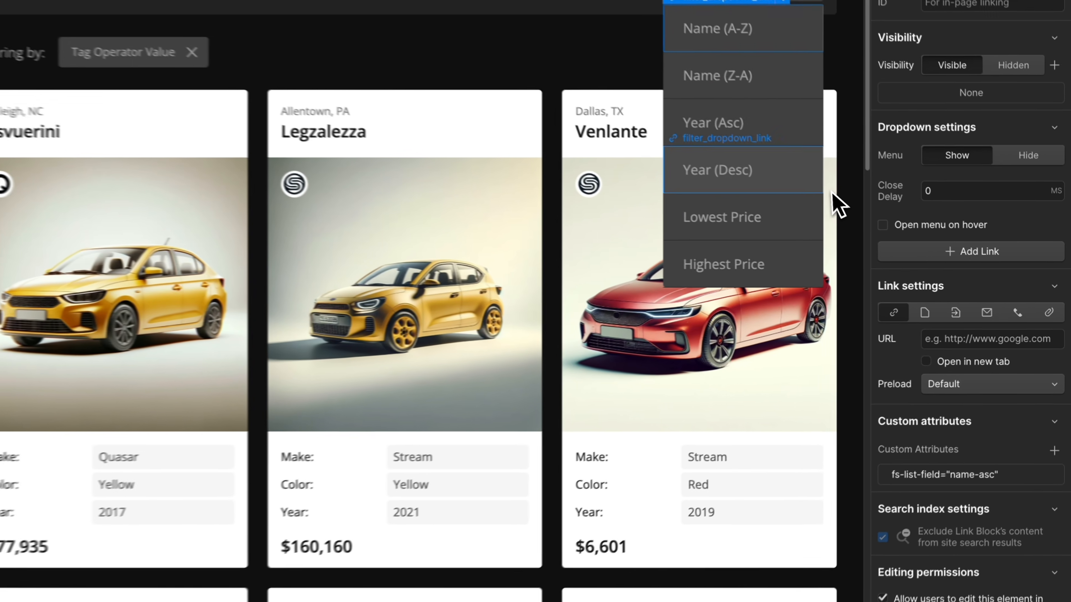
Give the Sort by menu's Year (Asc) link the custom attribute fs-list-field="year-asc"
left_click(796, 139)
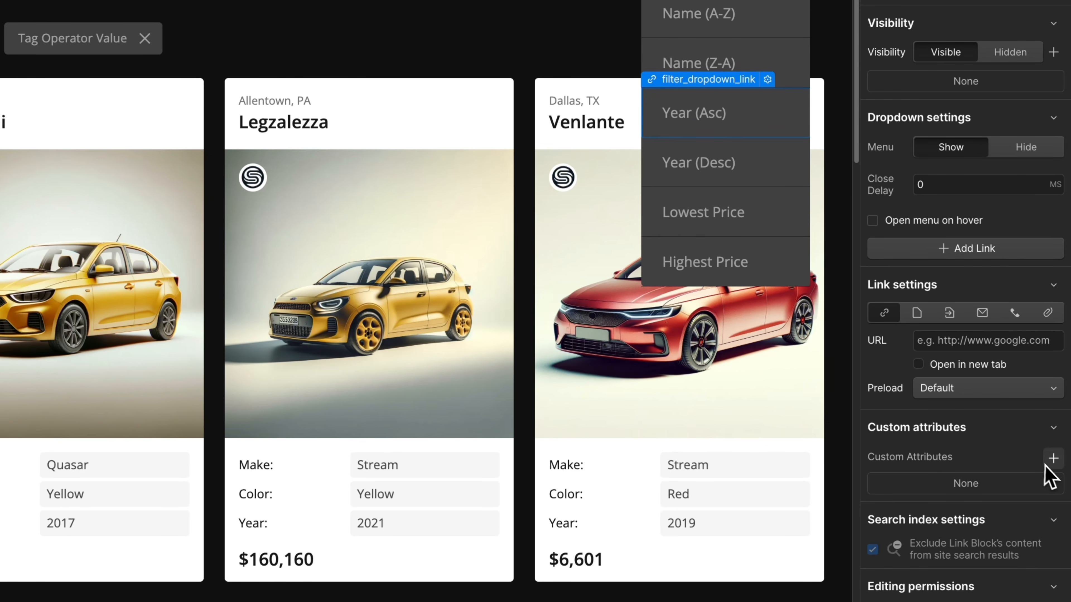
left_click(1052, 458)
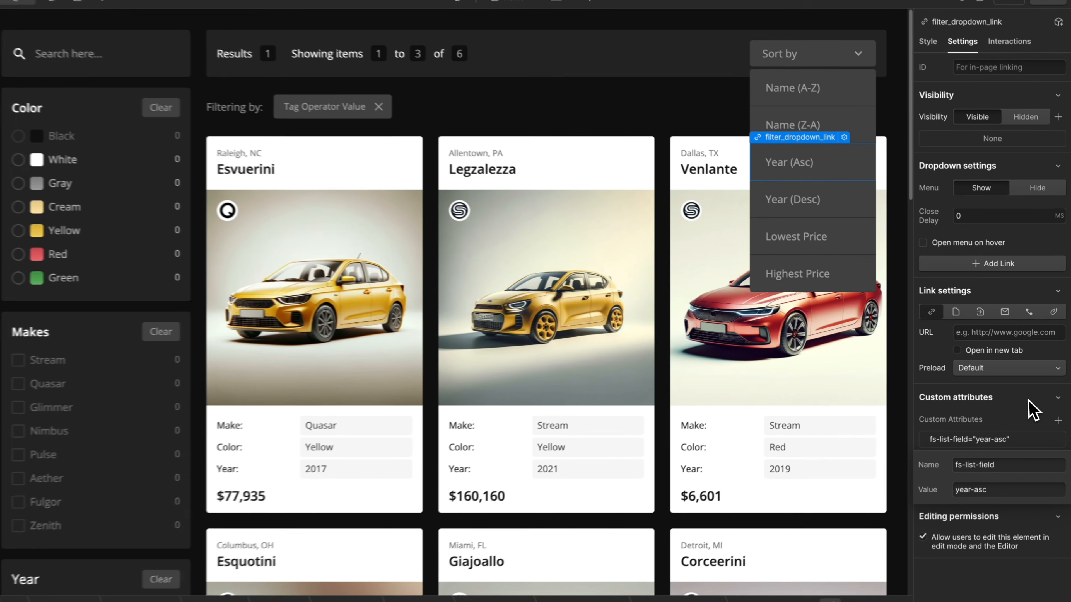
left_click(1011, 434)
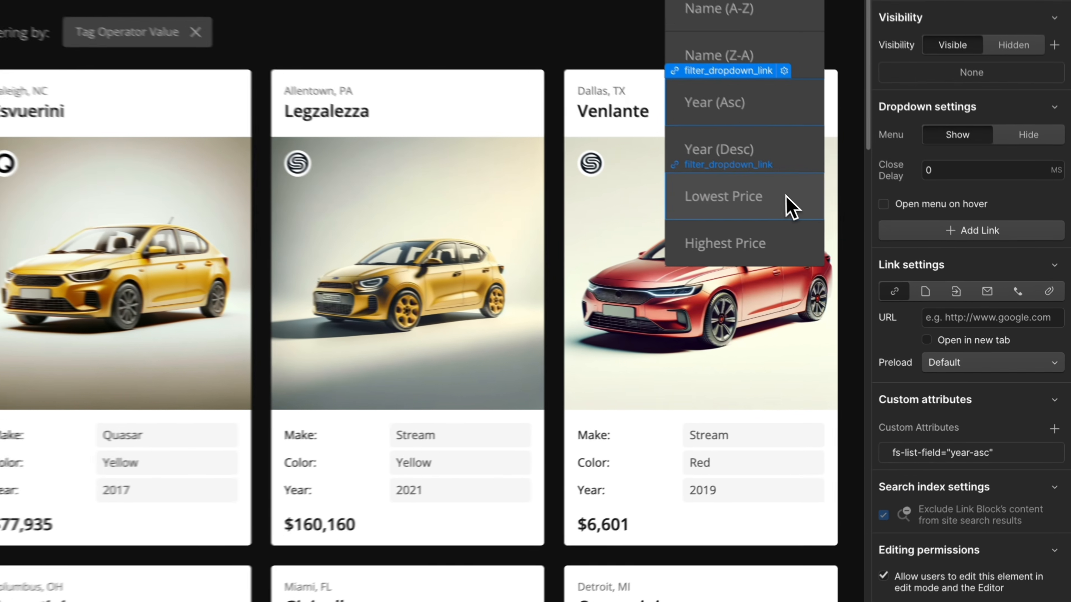
Give the Sort by menu's Lowest Price link the custom attribute fs-list-field="price-asc"
left_click(855, 247)
left_click(1052, 432)
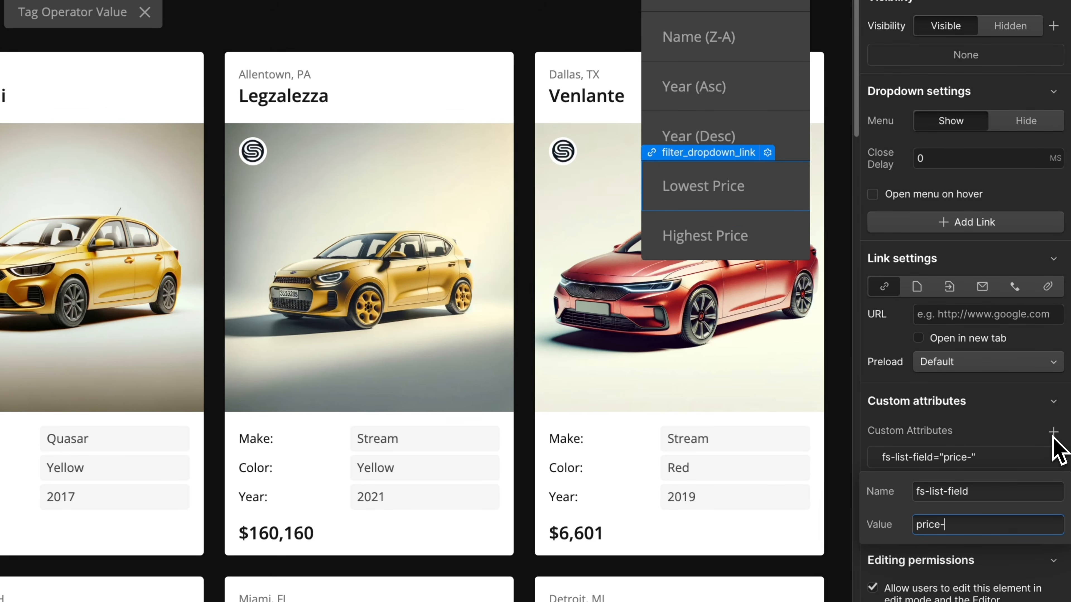
key("Return")
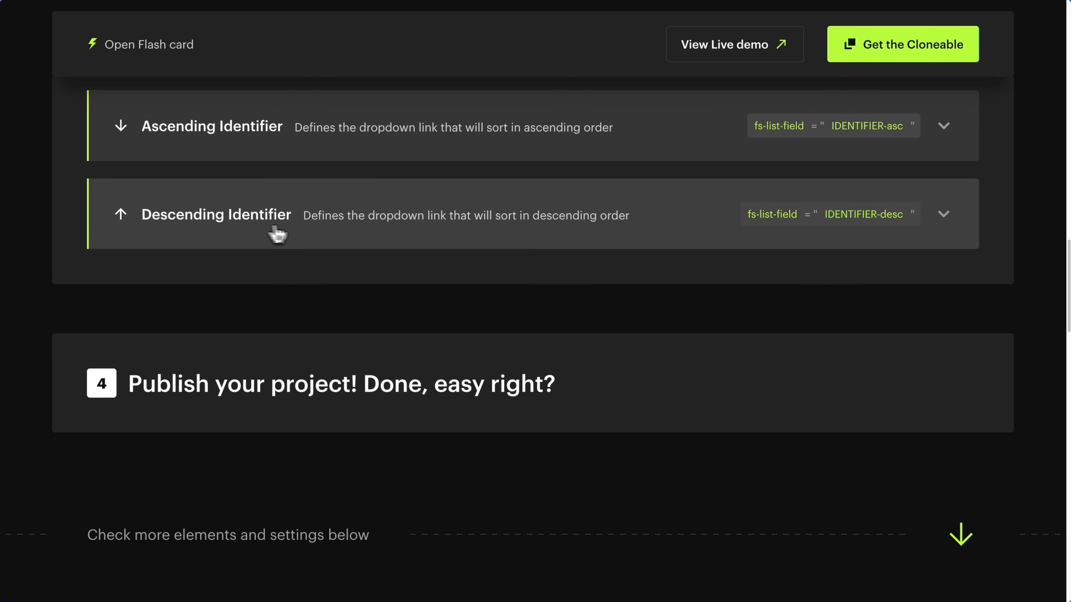
Give the Name (Z-A) link the custom attribute fs-list-field="name-desc", copying the name from the documentation's Descending Identifier section
left_click(328, 233)
scroll(327, 233, "down", 2)
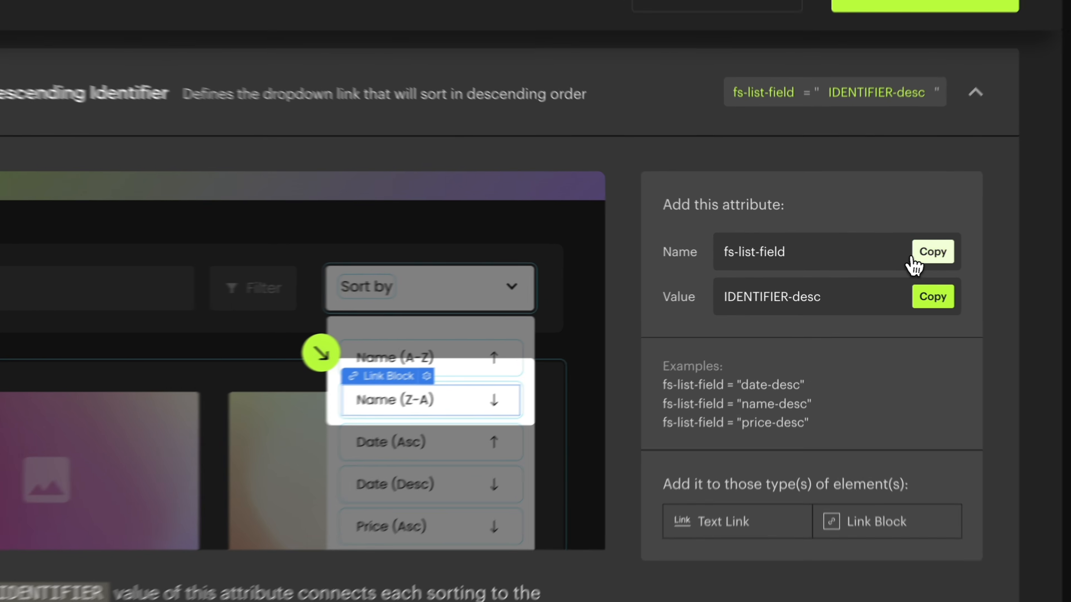
left_click(908, 256)
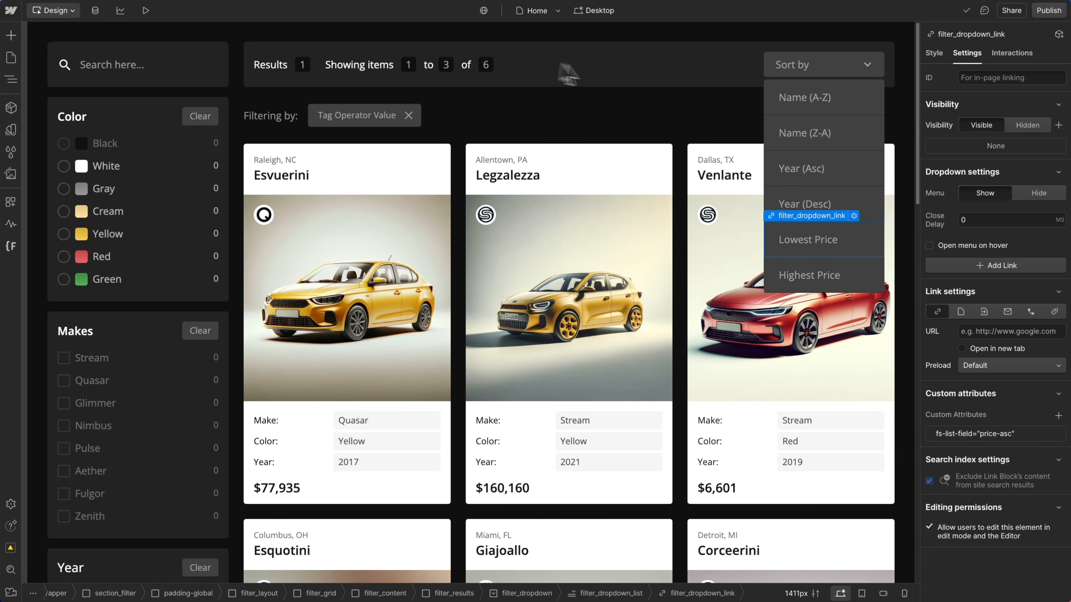
left_click(865, 133)
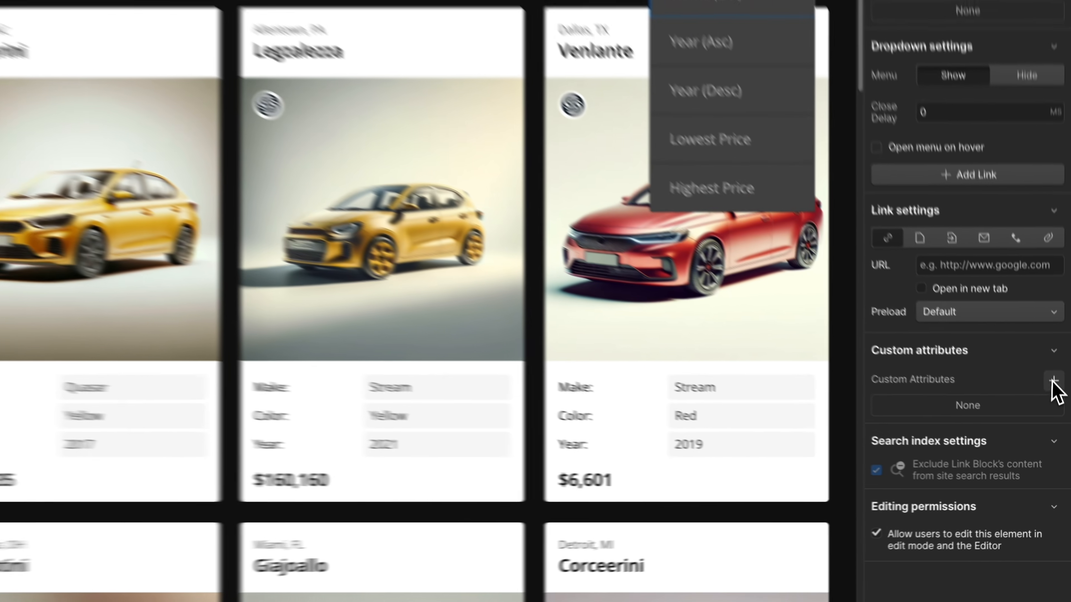
left_click(1058, 416)
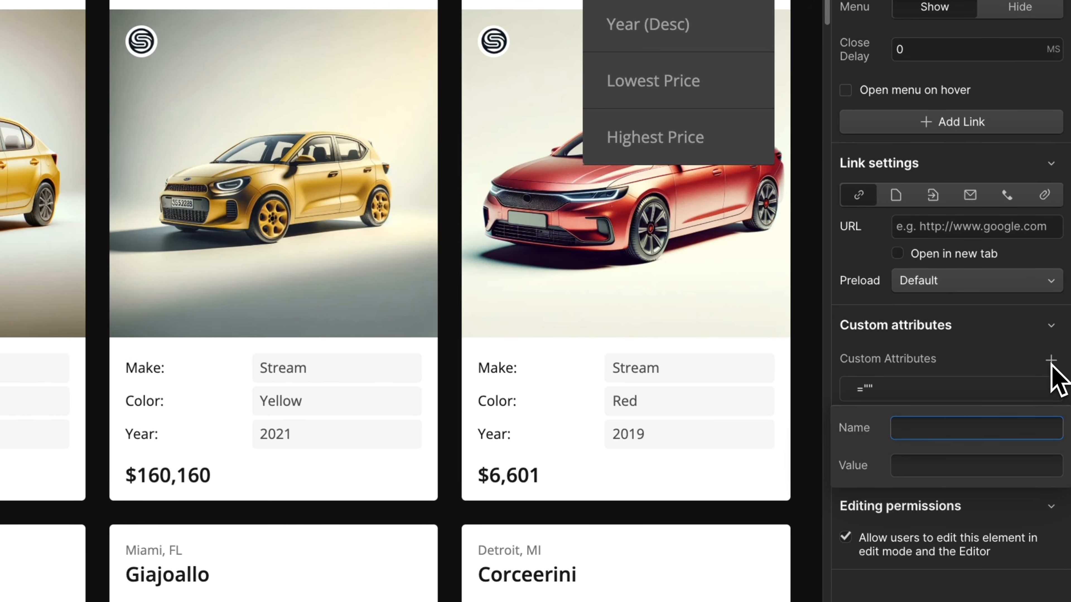
key("ctrl+v")
key("Tab")
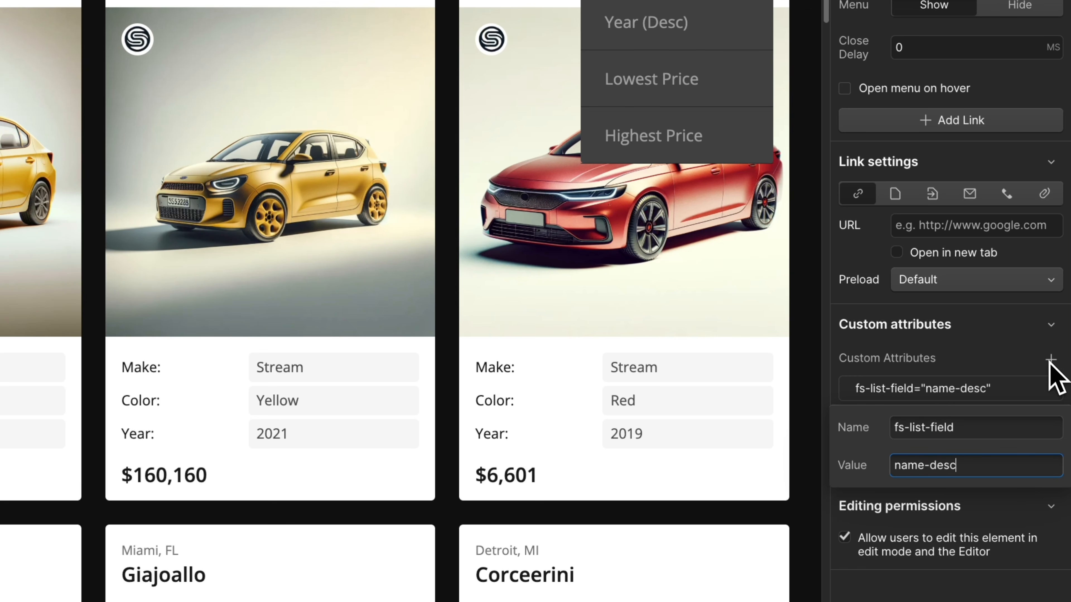
key("Return")
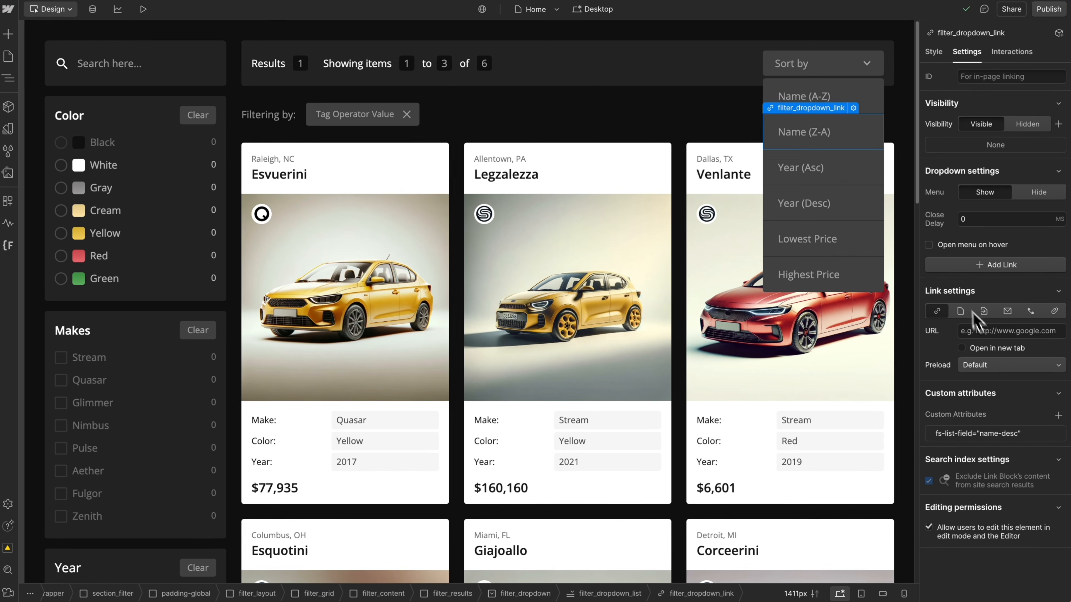
Give the Sort by menu's Year (Desc) link the custom attribute fs-list-field="year-desc"
left_click(866, 214)
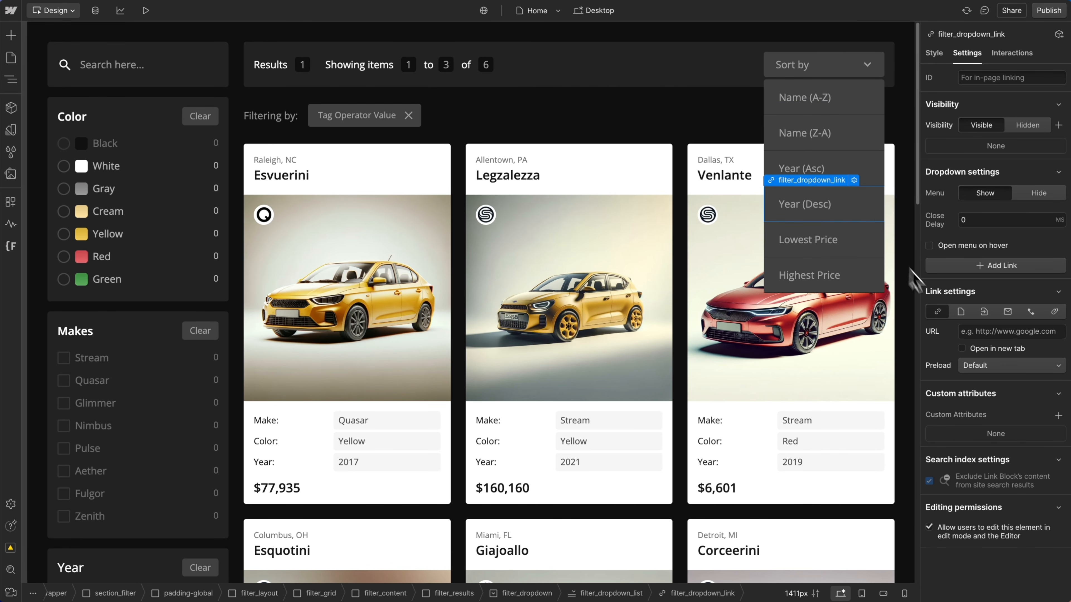
left_click(1058, 415)
type("fs-list-field")
key("Tab")
type("year")
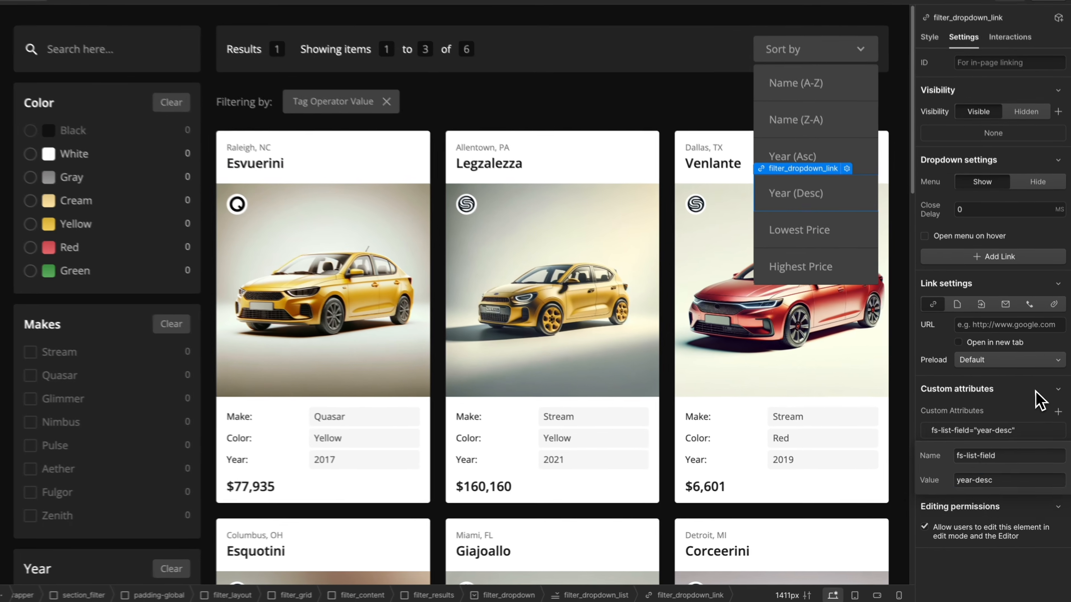
key("Return")
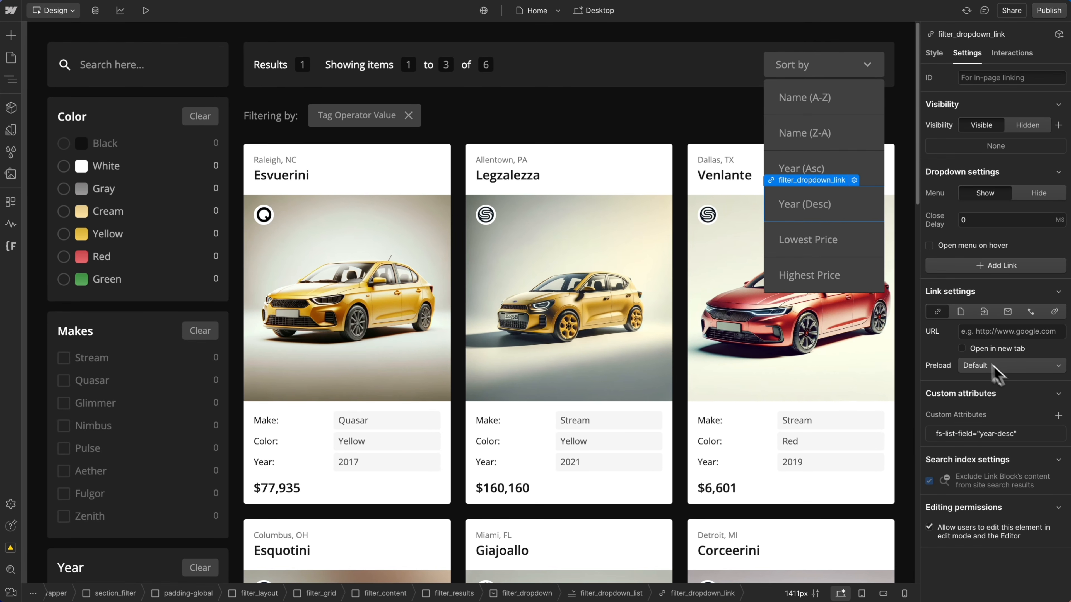
Give the Sort by menu's Highest Price link the custom attribute fs-list-field="price-desc"
left_click(864, 279)
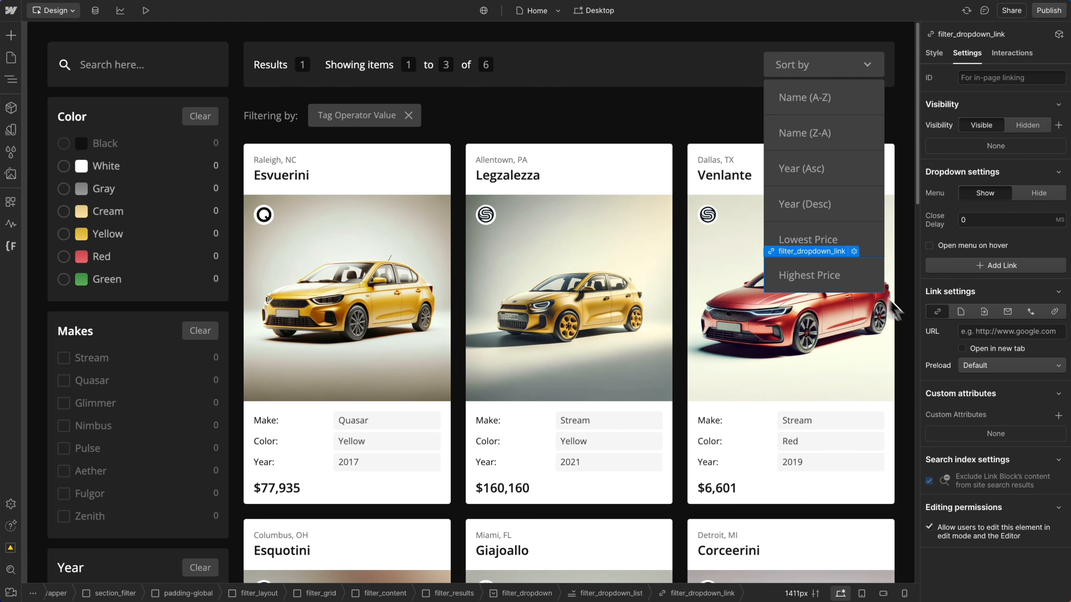
left_click(1058, 415)
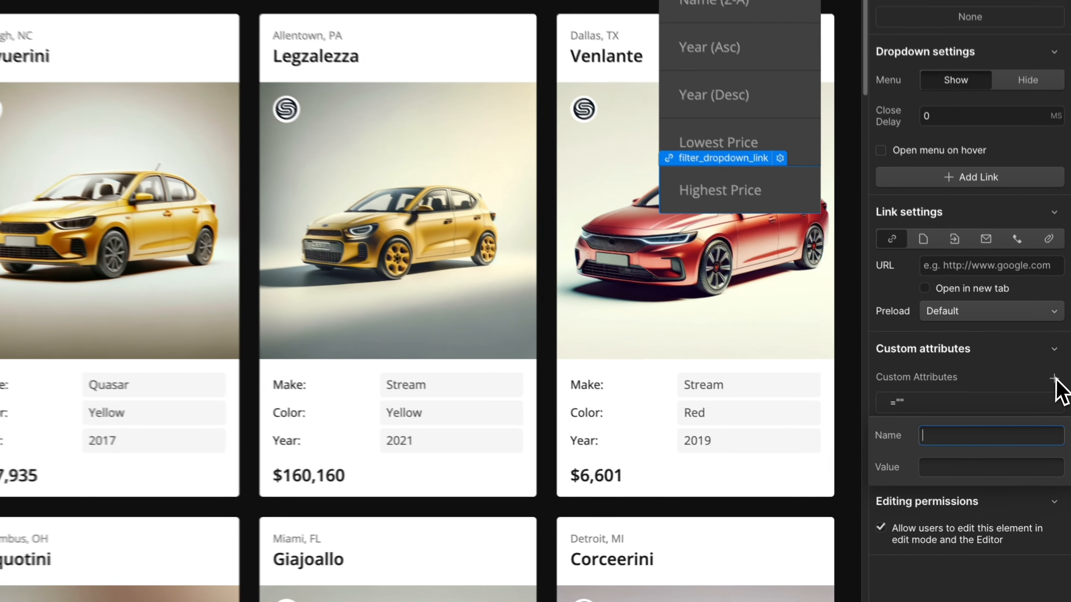
type("fs-list-field")
key("Tab")
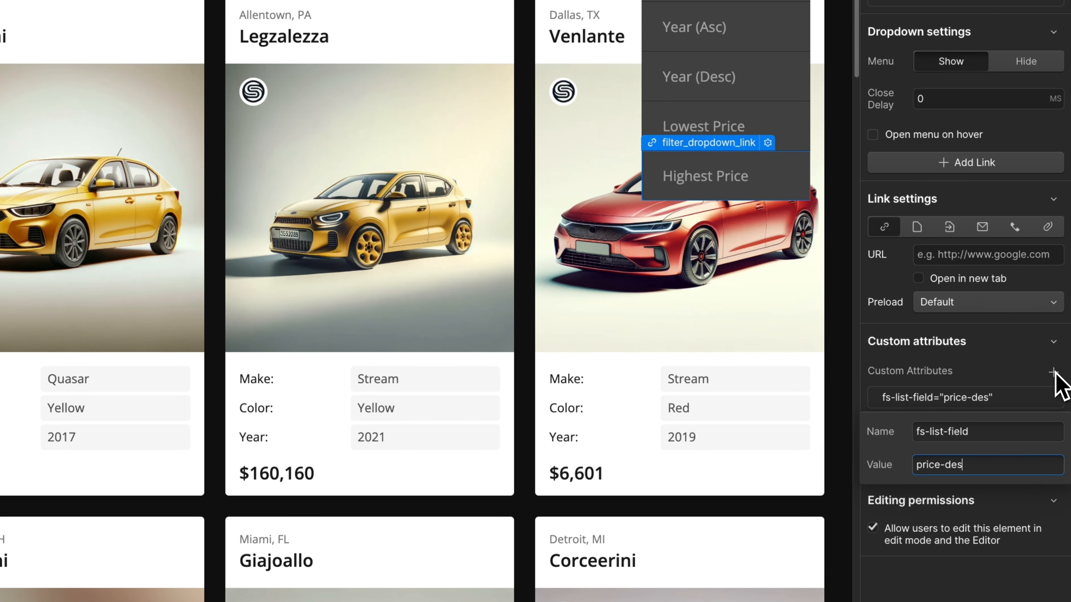
type("price-desc")
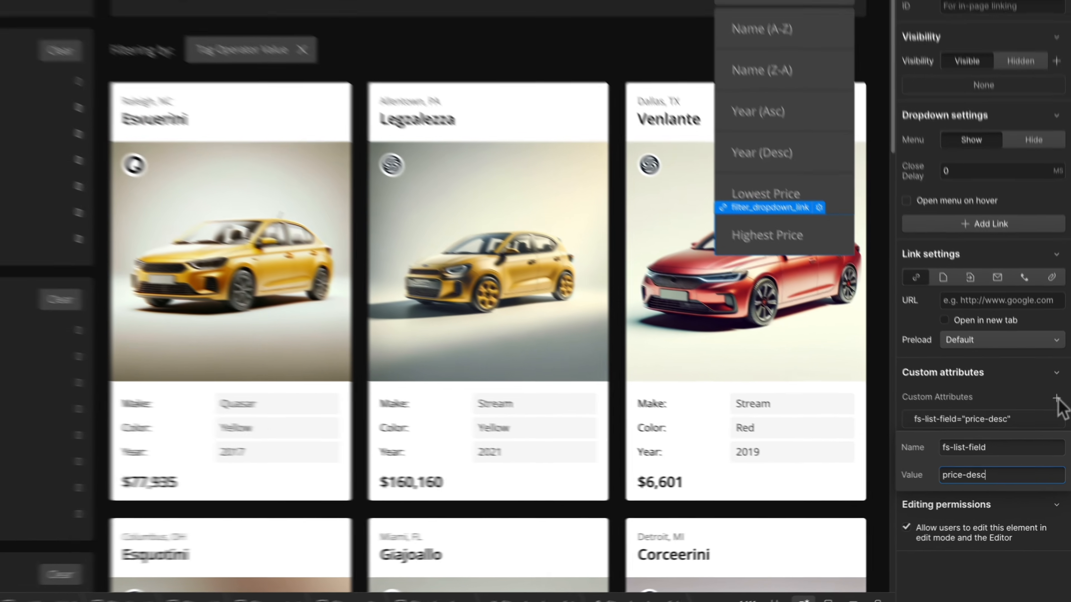
key("Return")
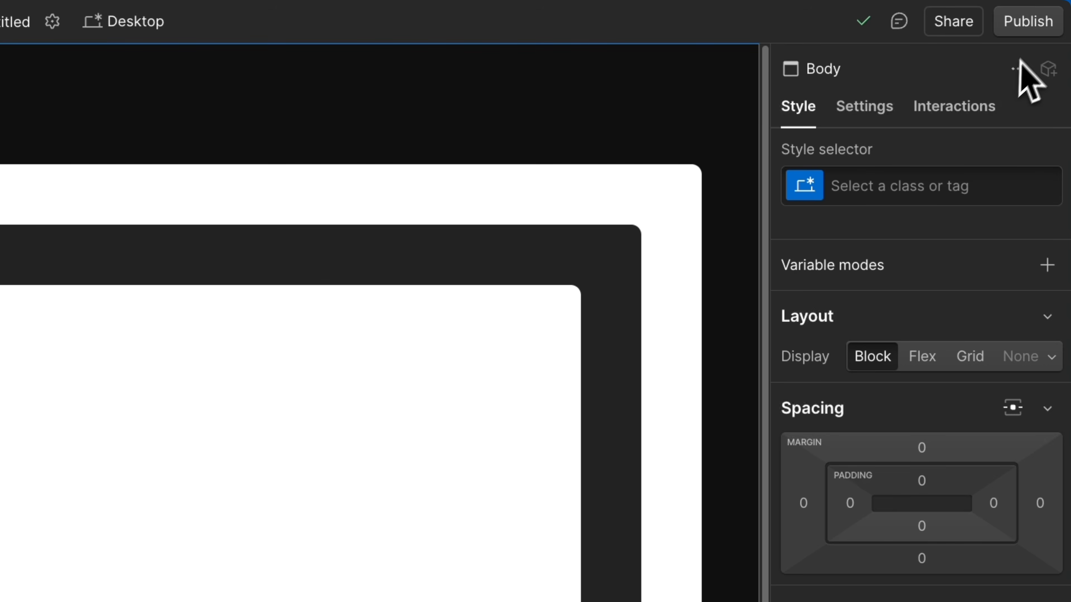
Publish the site to the selected staging domain
left_click(1025, 31)
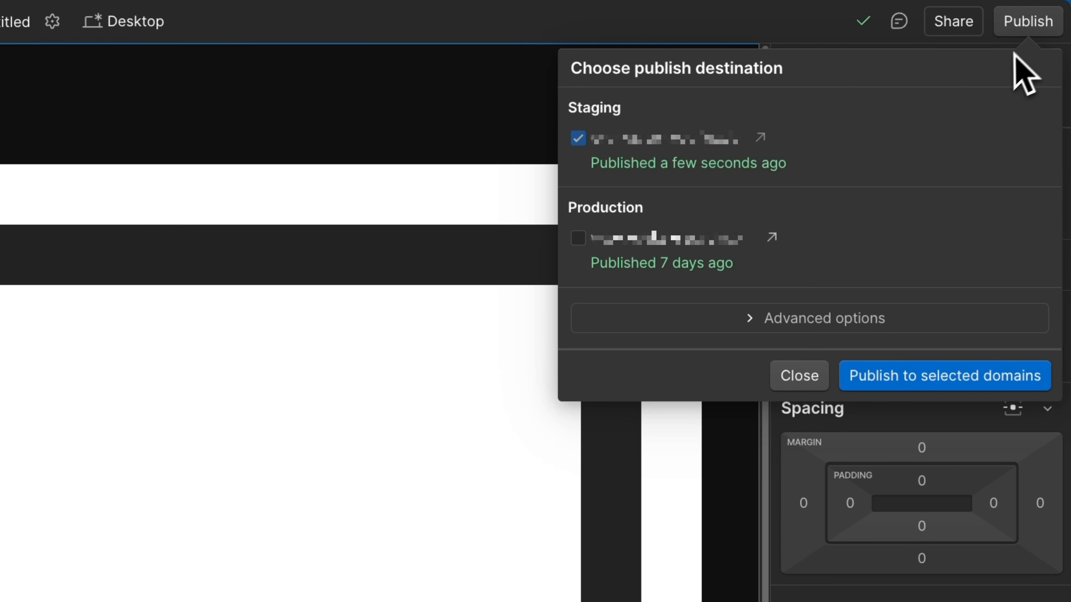
left_click(919, 375)
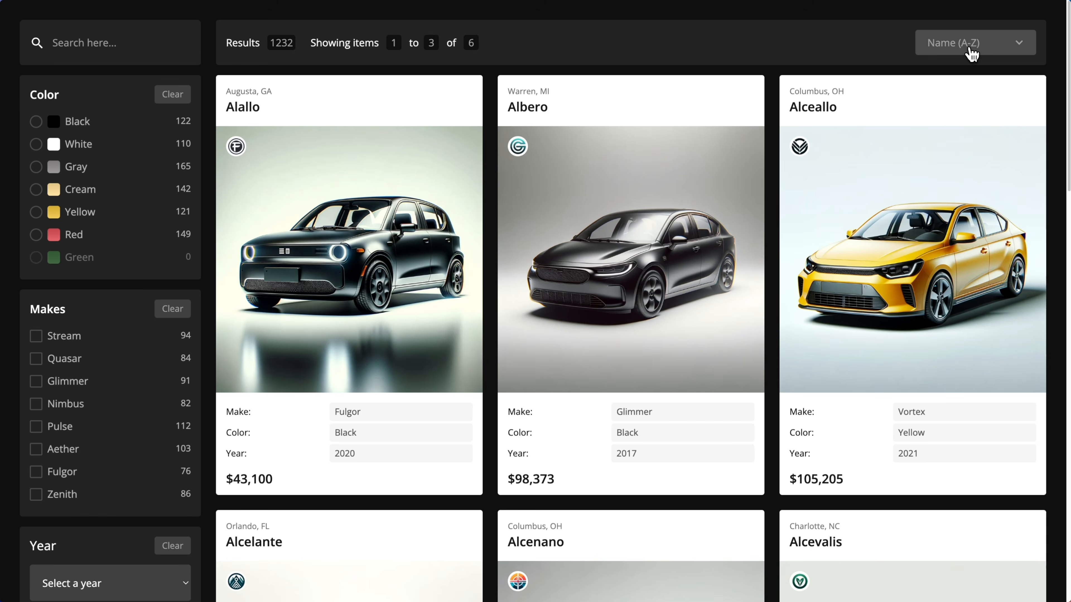
Test the sort dropdown on the published page by sorting the cars by Name (Z-A), Year (Asc) and Lowest Price
left_click(972, 54)
left_click(972, 124)
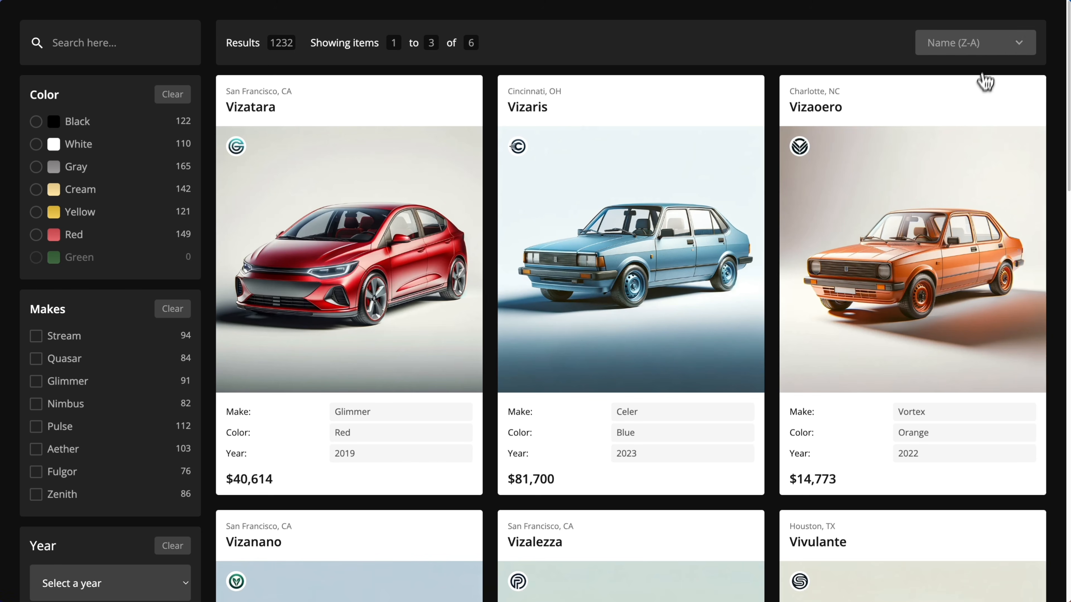
left_click(986, 48)
left_click(979, 147)
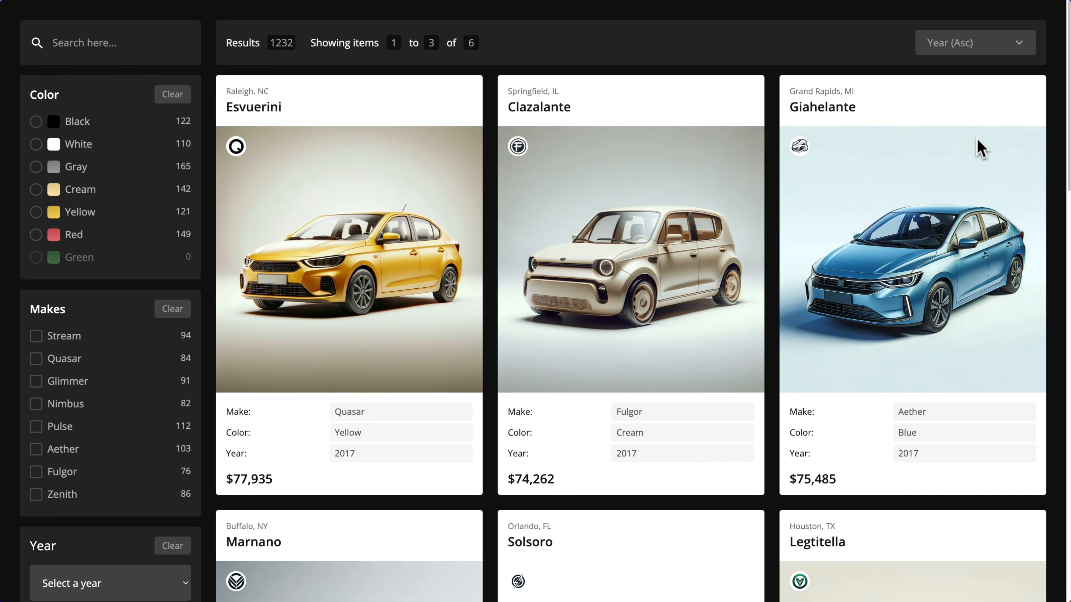
left_click(984, 62)
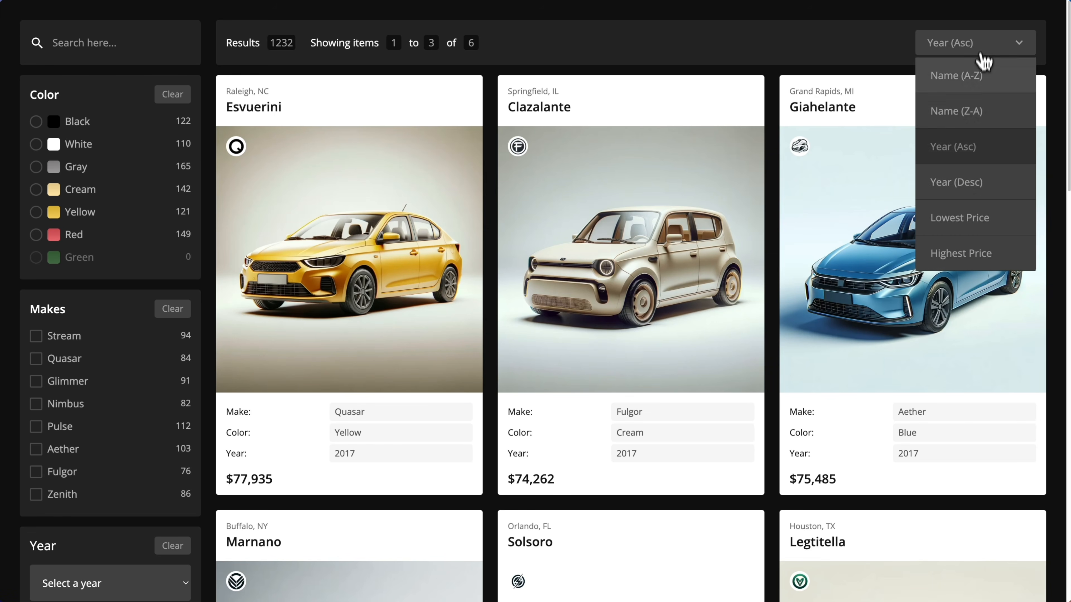
left_click(977, 227)
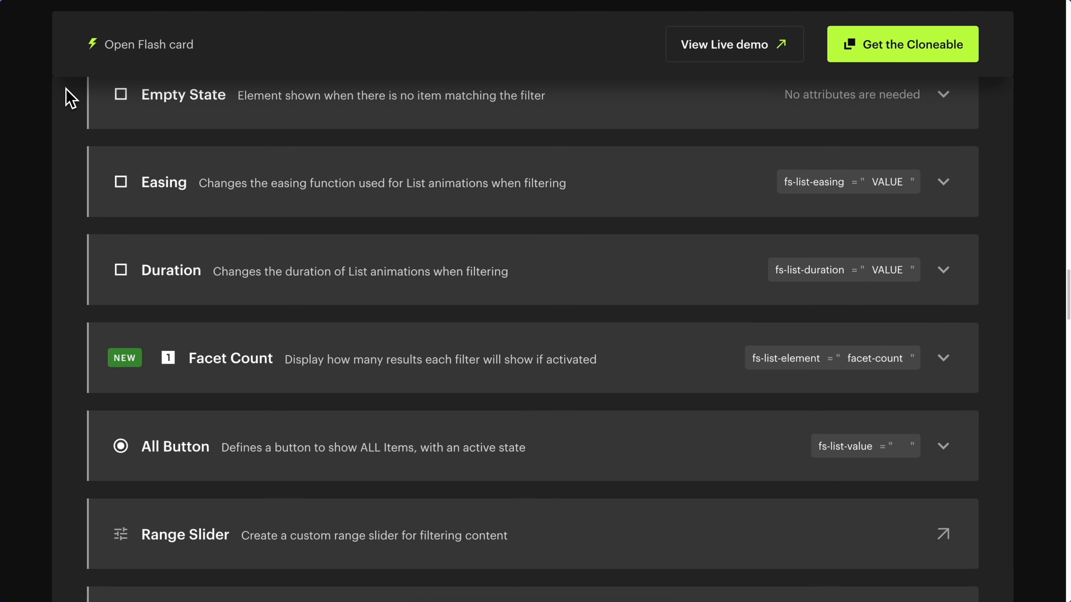
Open the List Load documentation from the Finsweet attribute docs and review its fs-list script and loading method sections
scroll(67, 96, "down", 6)
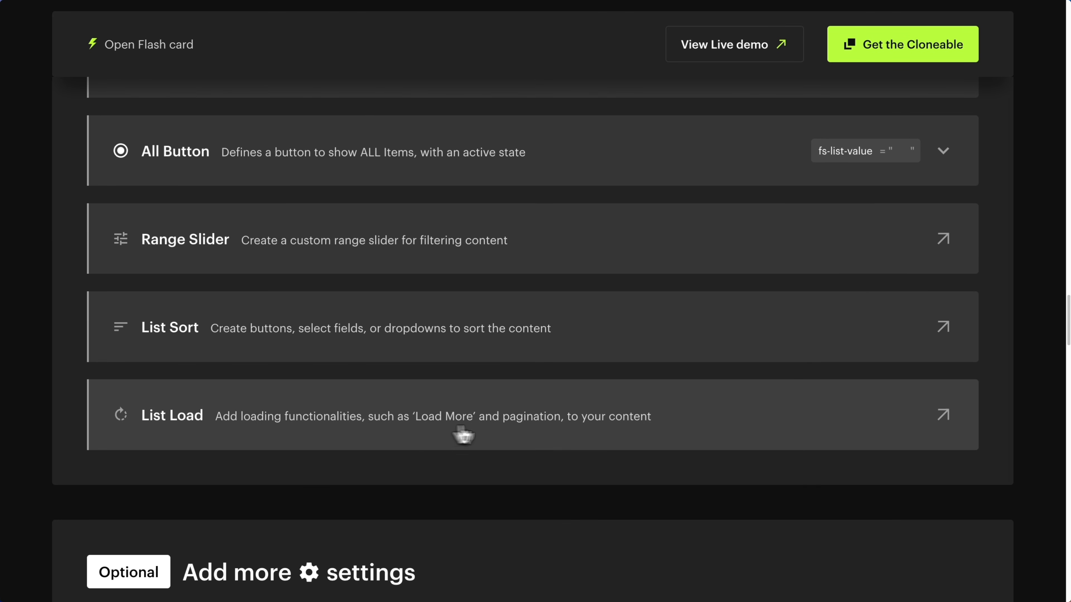
left_click(632, 420)
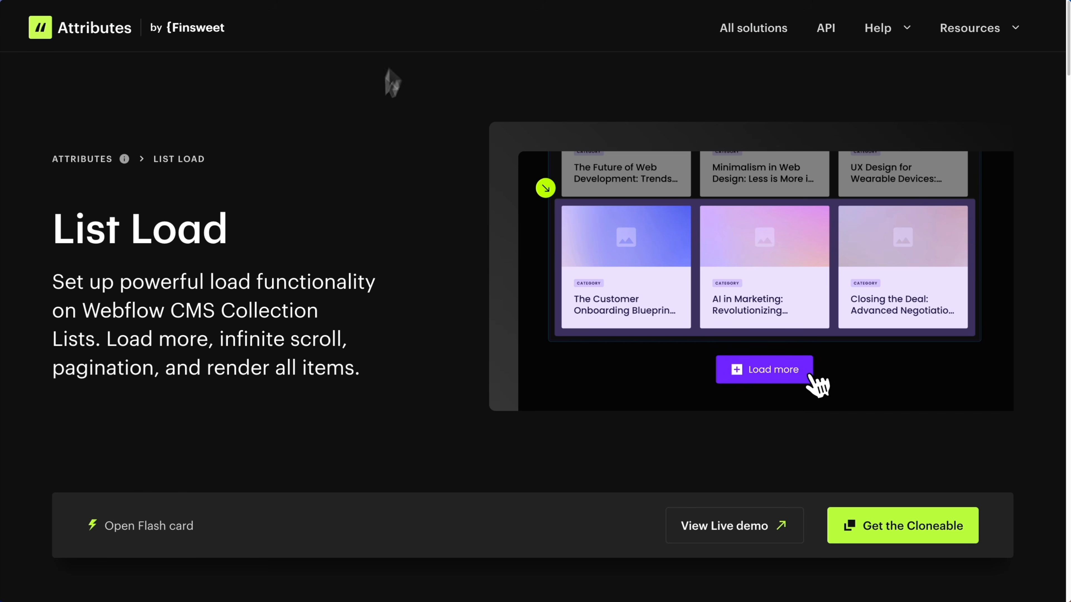
scroll(319, 214, "down", 5)
scroll(316, 215, "down", 3)
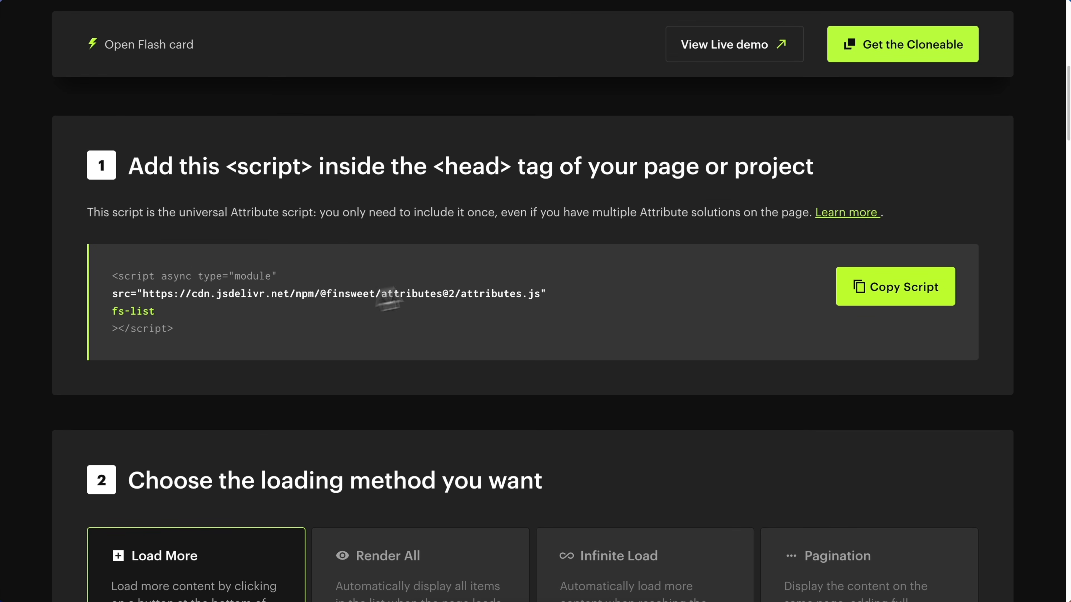
left_click_drag(156, 312, 114, 312)
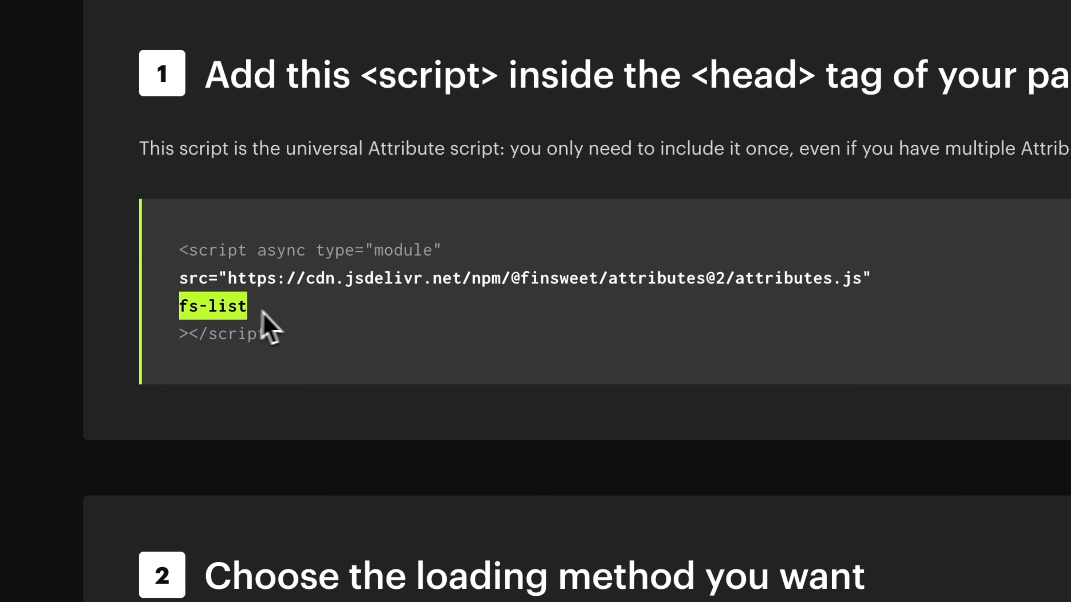
left_click(357, 314)
scroll(238, 324, "down", 5)
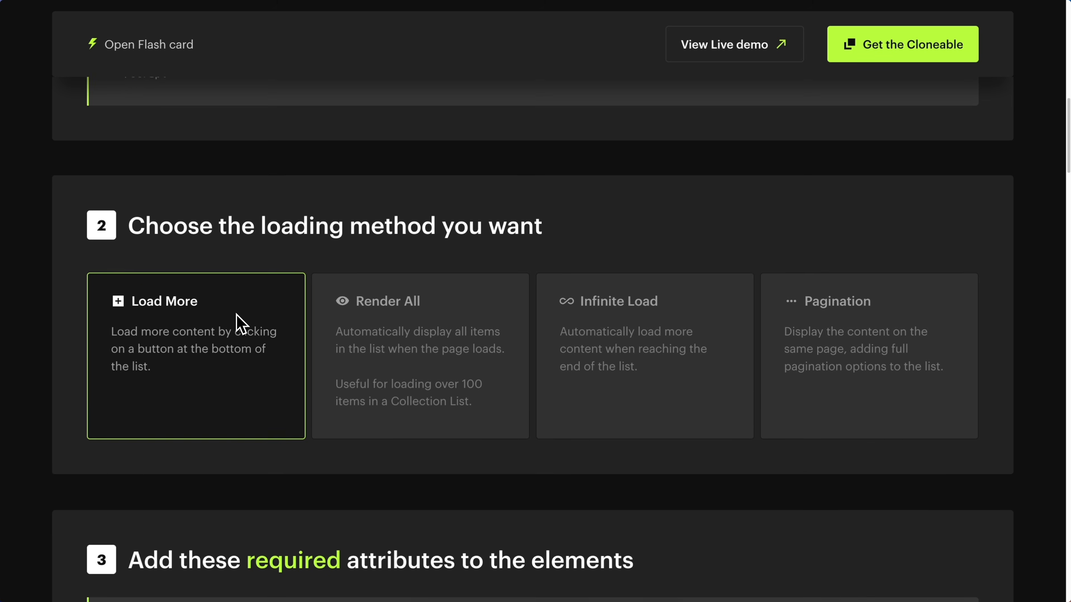
scroll(240, 324, "down", 2)
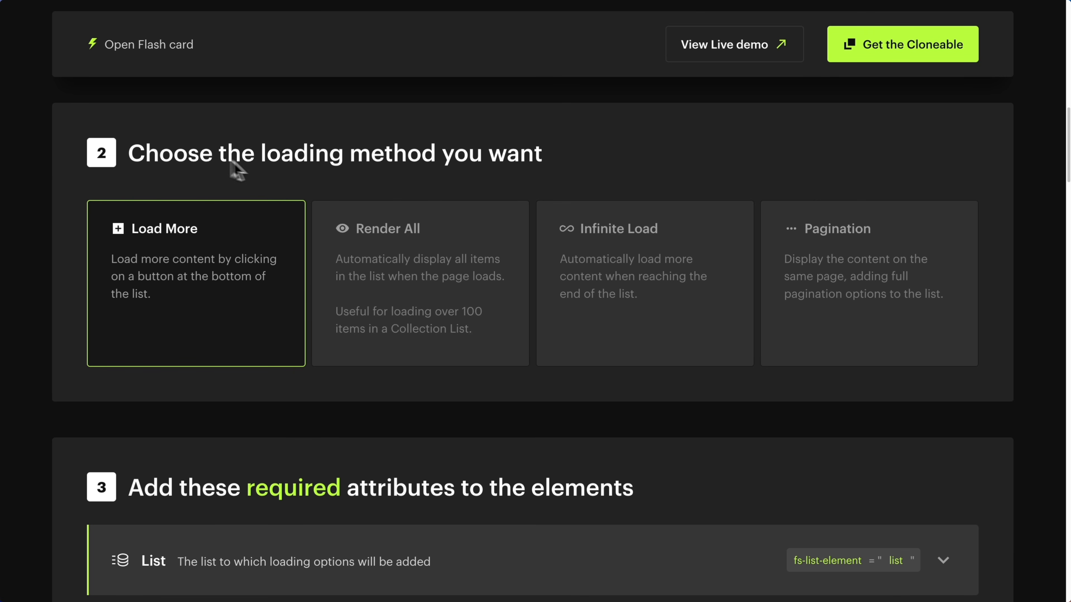
Choose the Pagination loading method in the List Load documentation and expand its required List attribute
left_click(922, 239)
scroll(281, 401, "down", 8)
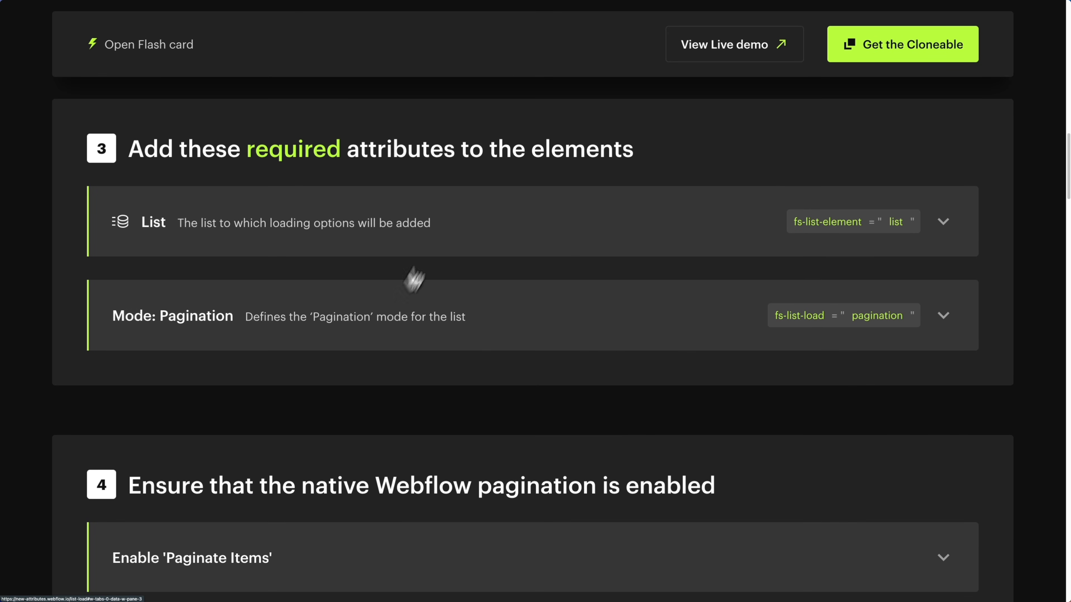
left_click(278, 231)
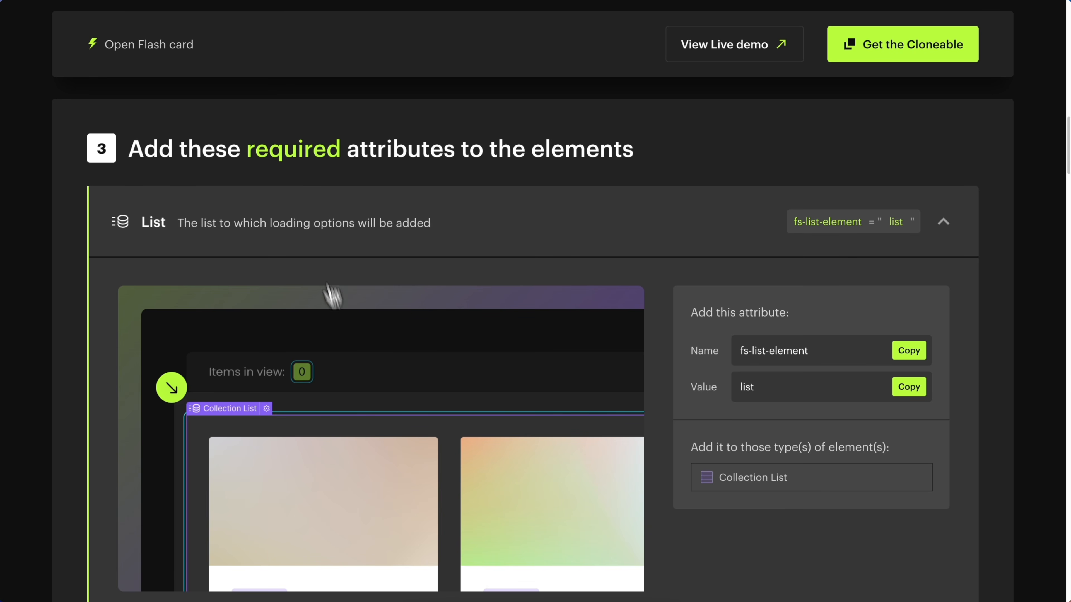
Switch to Webflow and give the cms_list collection list the custom attribute fs-list-load="pagination", copied from the documentation
left_click(185, 1)
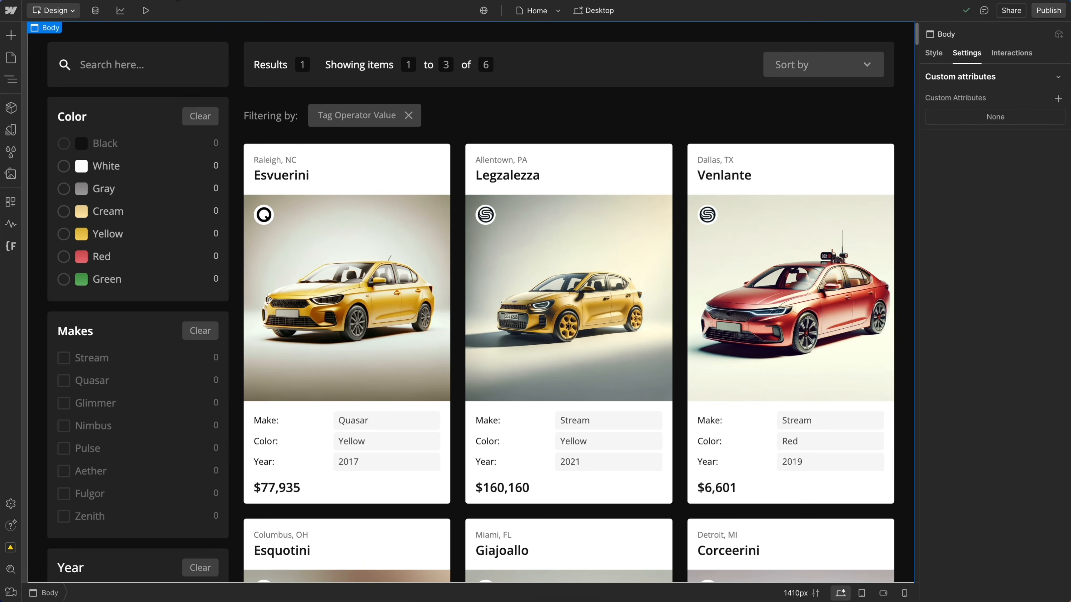
left_click(457, 182)
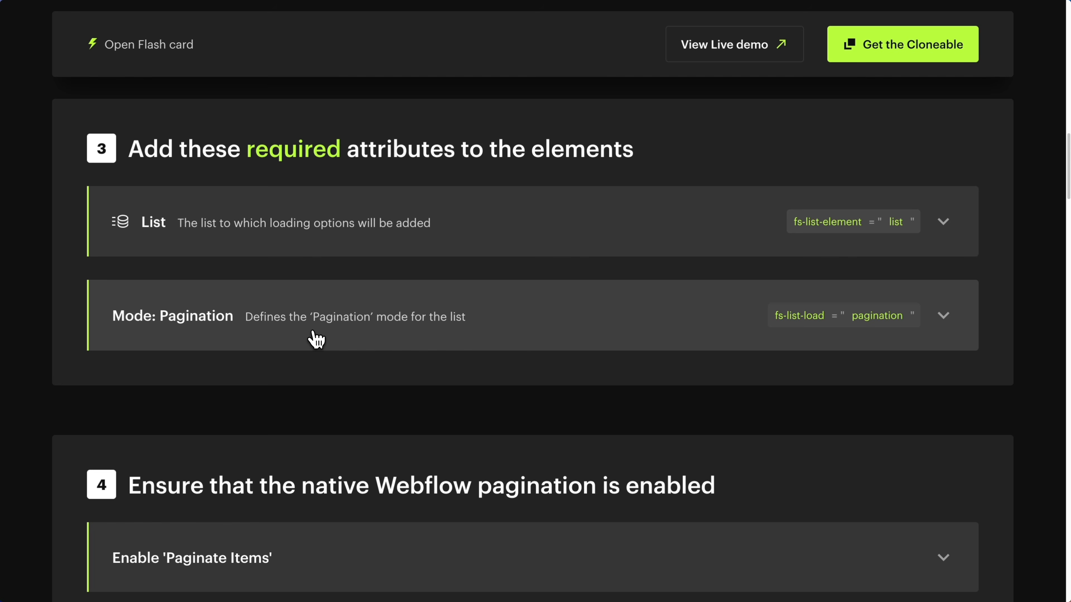
left_click(316, 340)
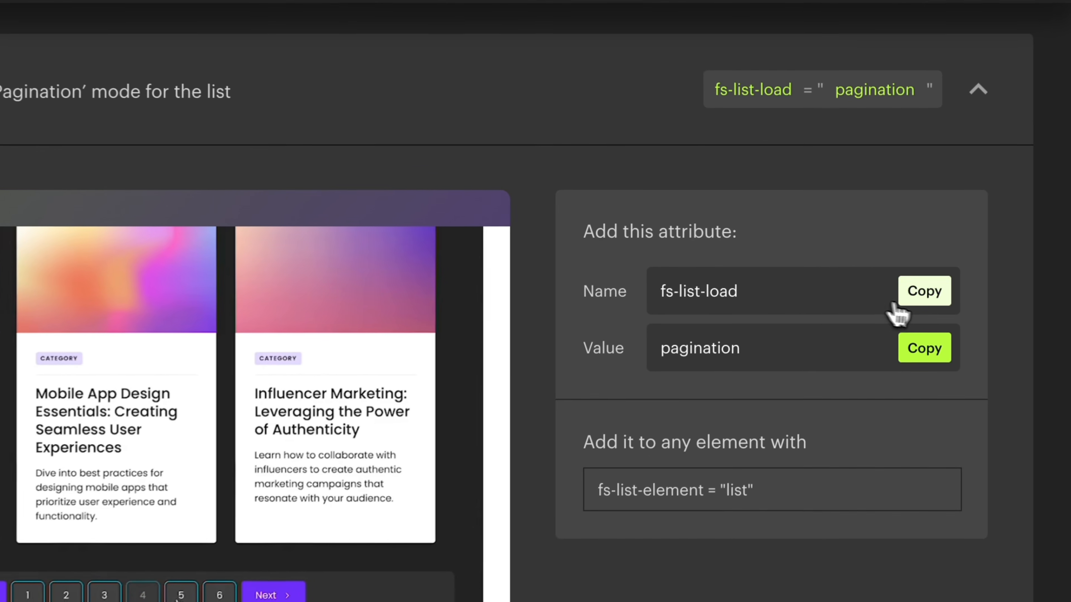
left_click(907, 265)
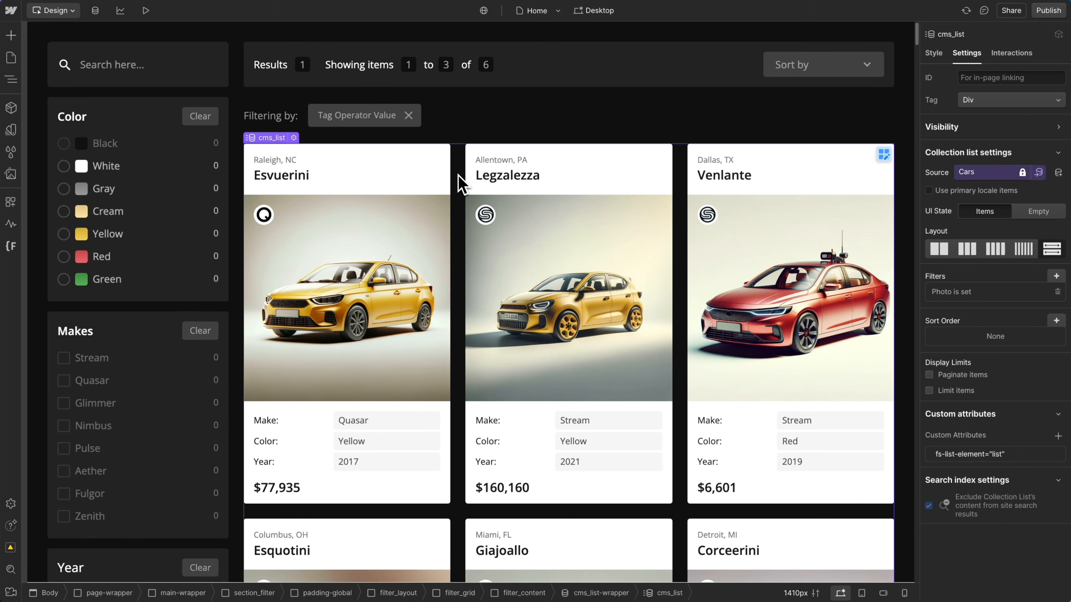
left_click(929, 375)
left_click(1057, 435)
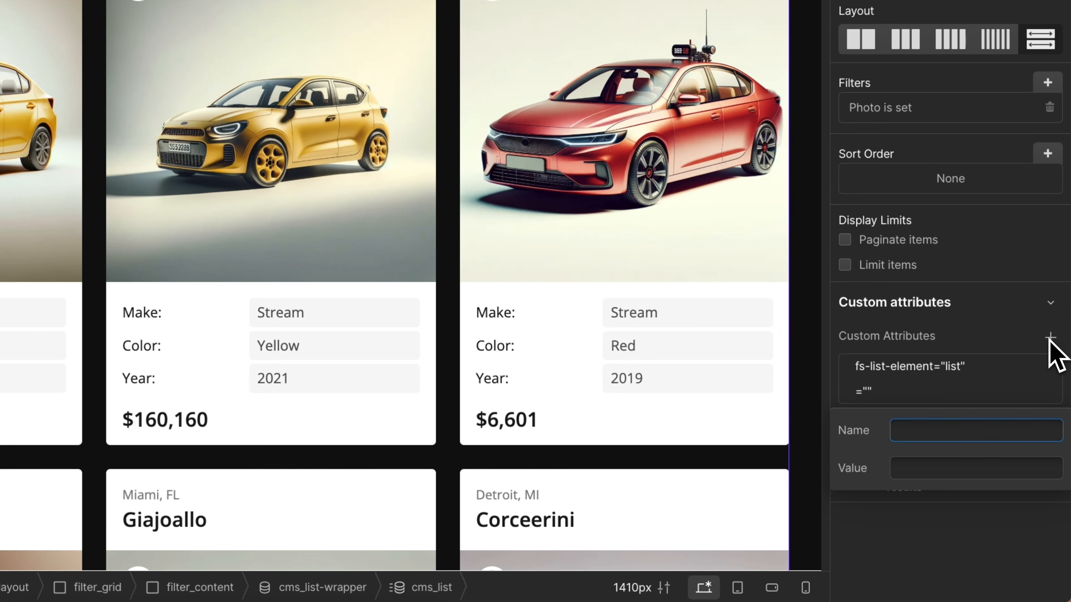
type("fs-list-load")
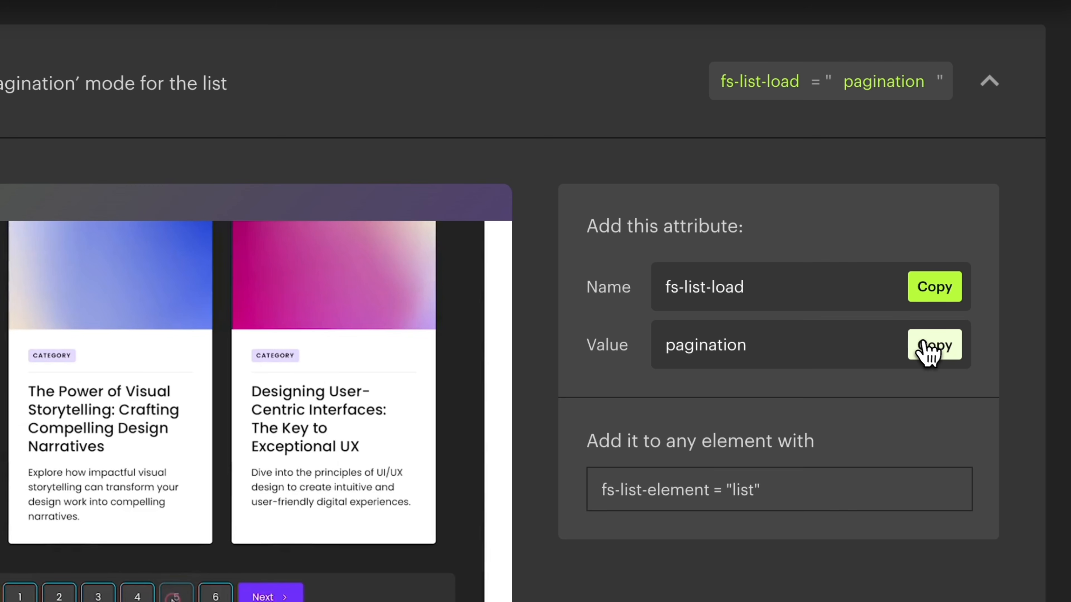
left_click(925, 346)
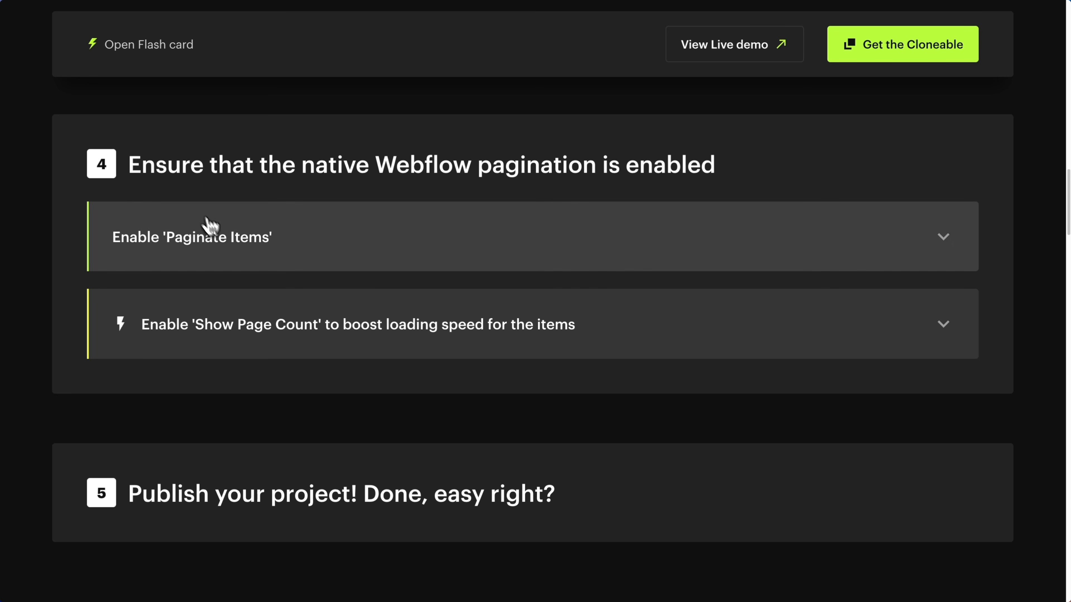
Consult the documentation's native pagination section and enable Paginate items on the cms_list collection list
left_click(384, 258)
scroll(411, 258, "down", 3)
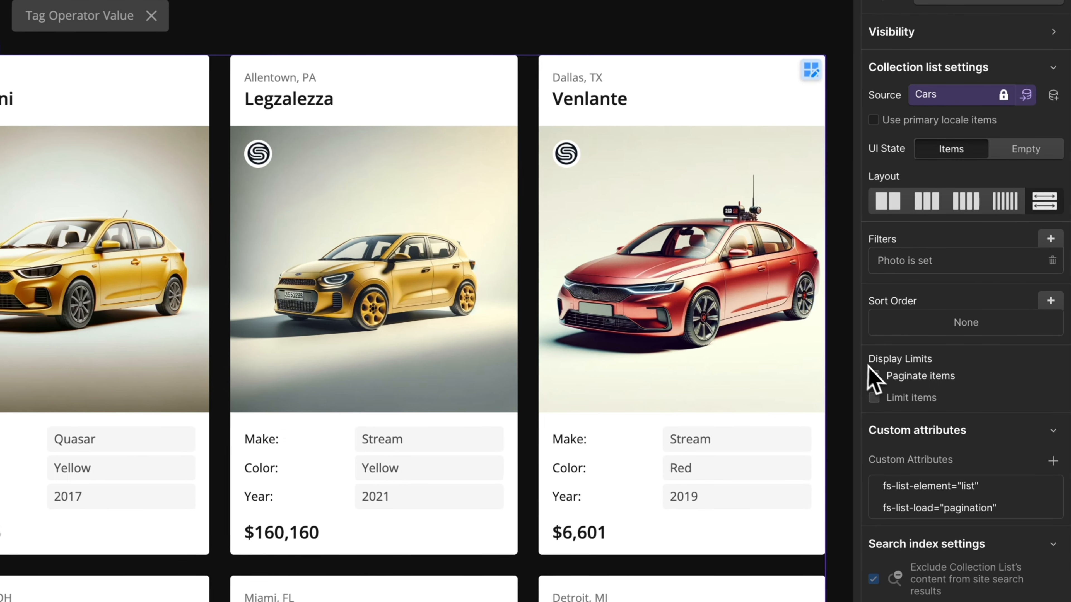
left_click(929, 374)
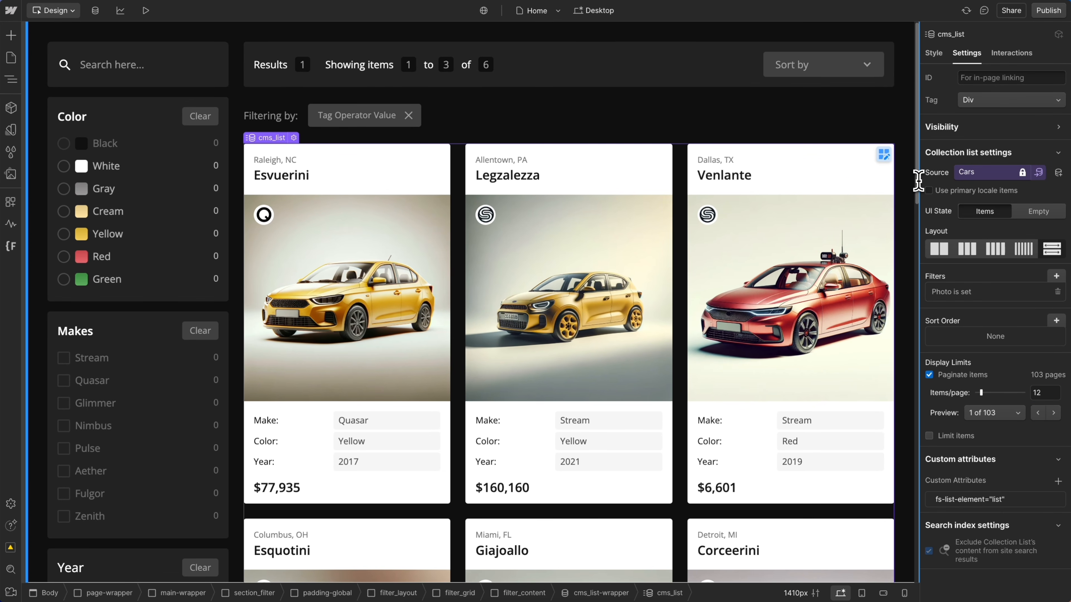
Inspect the pagination wrapper and Next button below the car list, then preview the page and test moving to the next page
left_click_drag(918, 180, 923, 578)
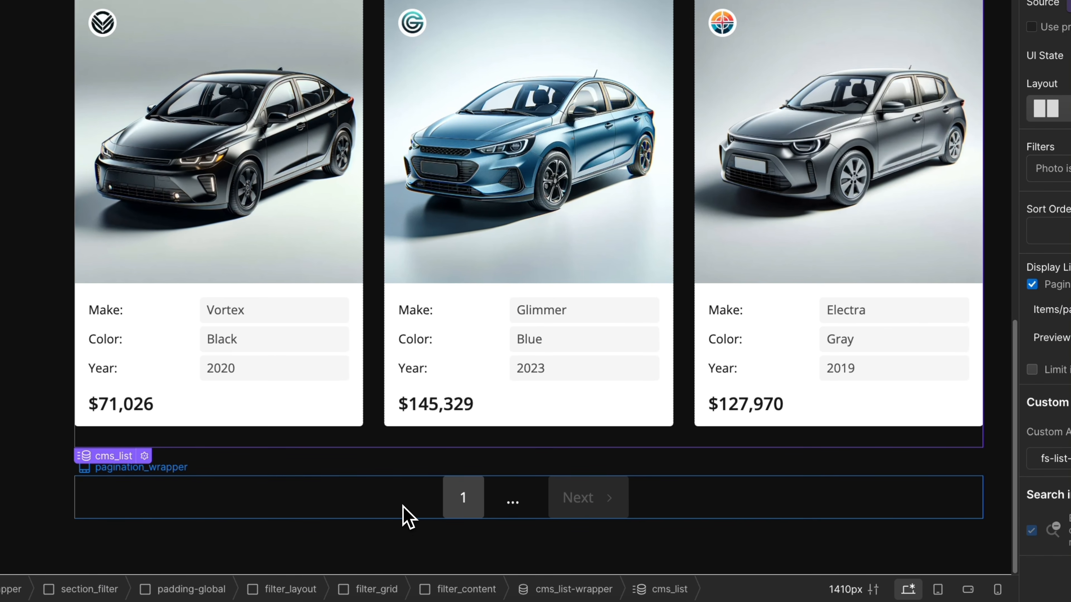
left_click(404, 508)
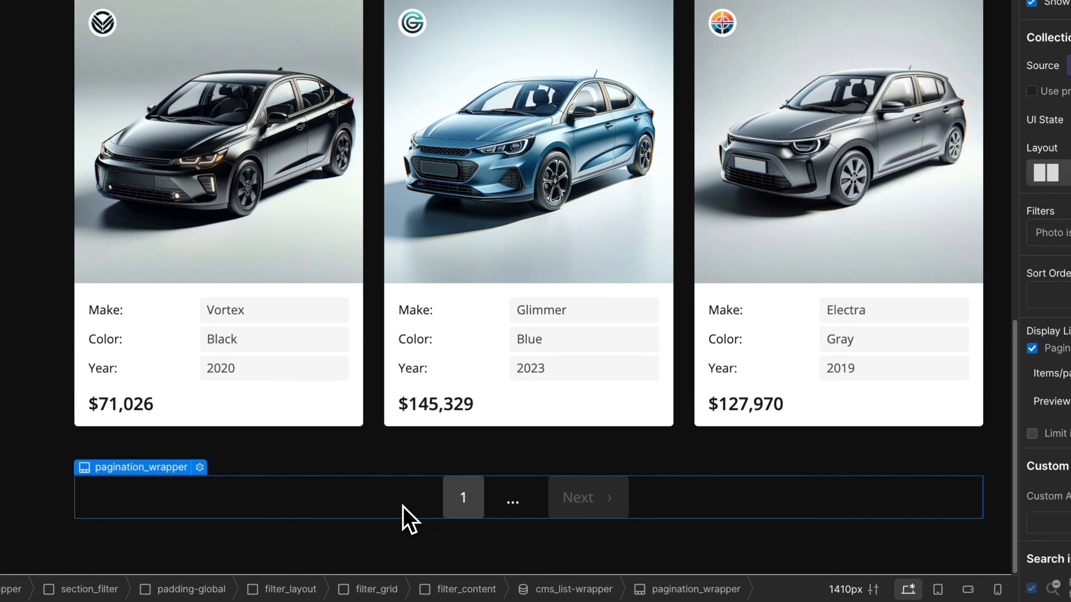
left_click(609, 511)
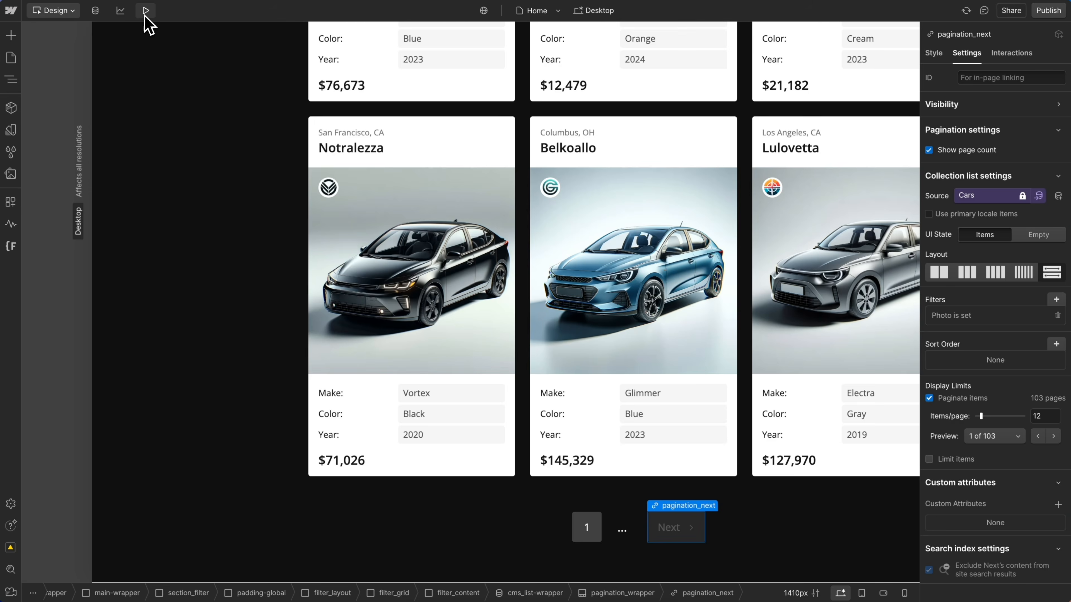
left_click(145, 11)
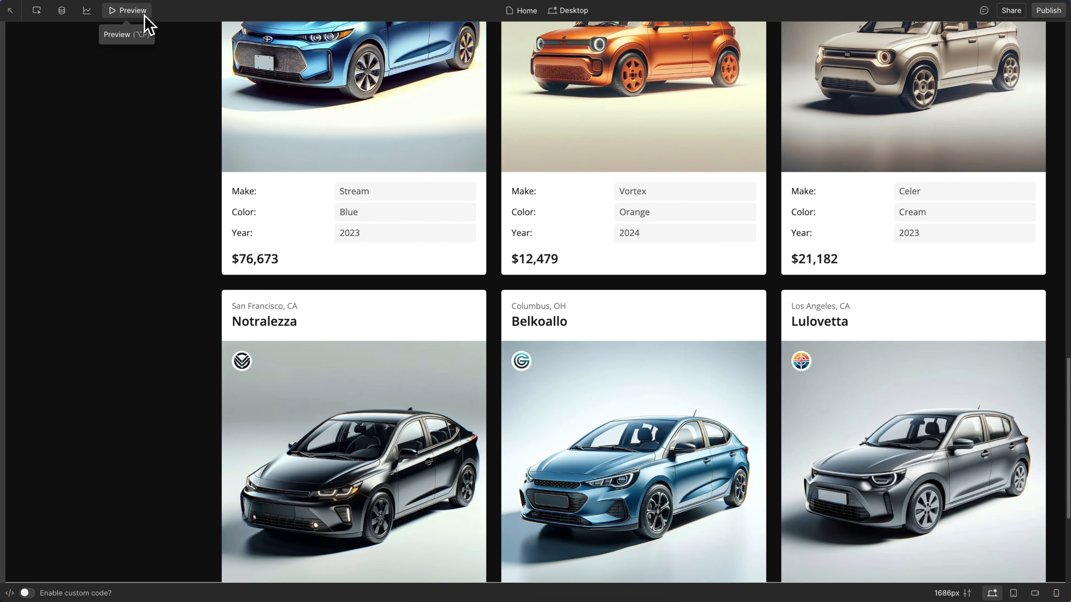
scroll(624, 299, "down", 5)
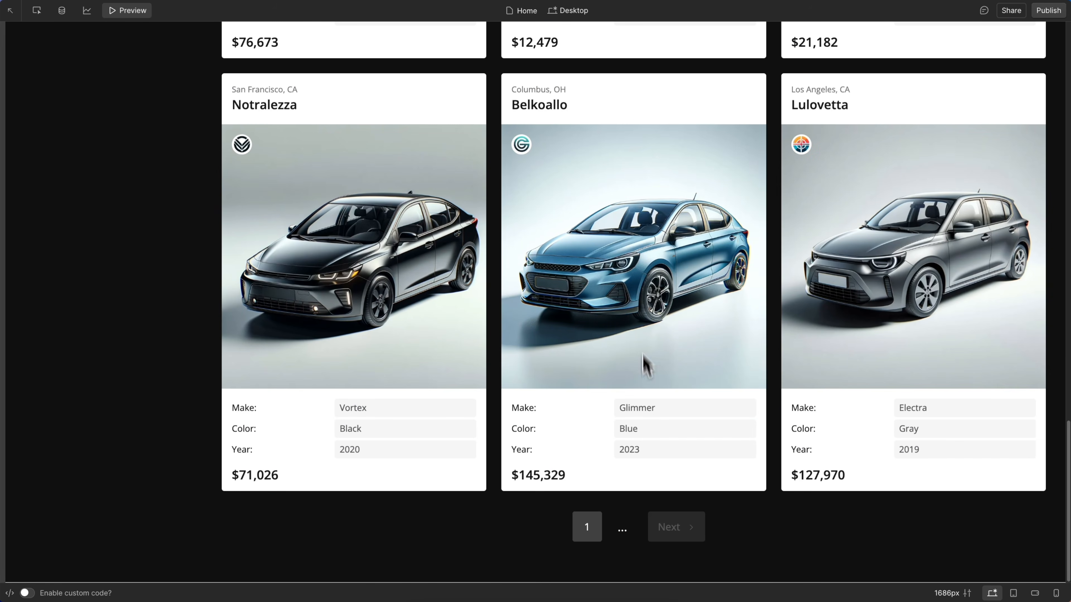
left_click(674, 525)
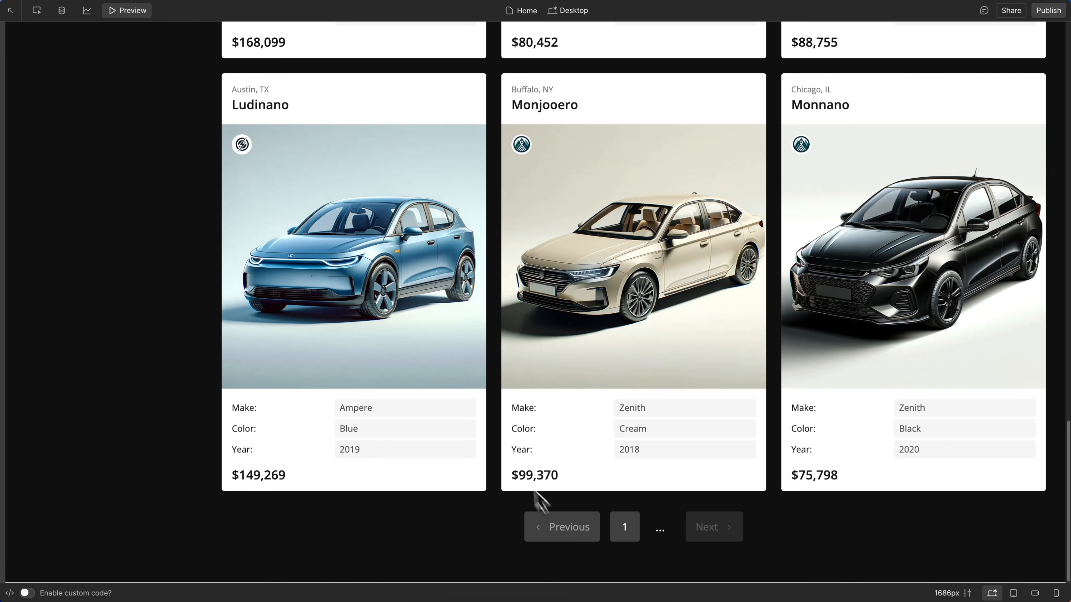
left_click(126, 10)
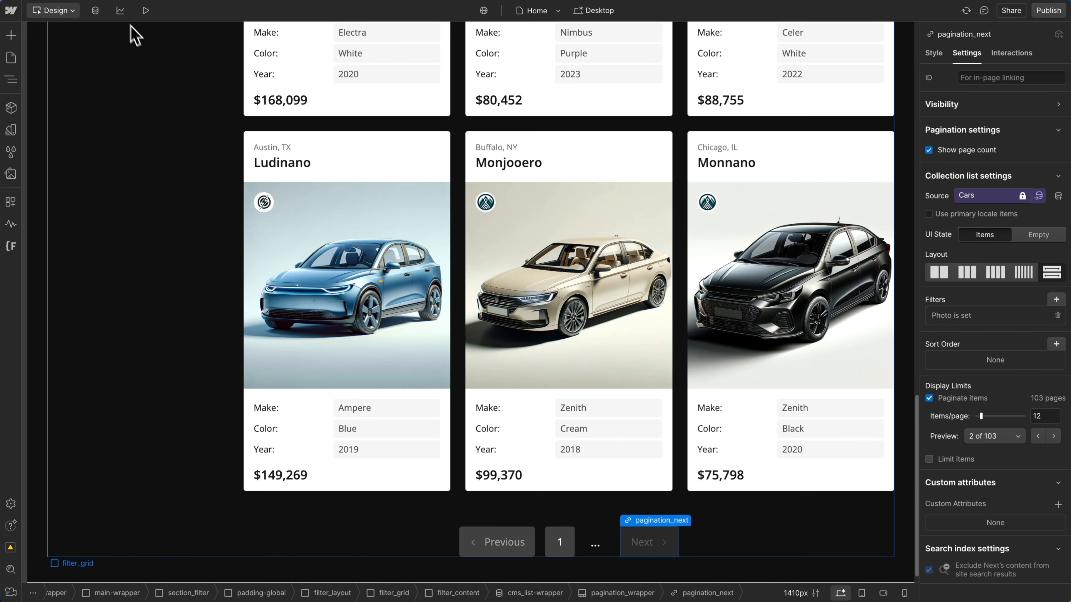
Read the documentation's Show Page Count instructions and enable Show page count on the pagination_wrapper
left_click(533, 539)
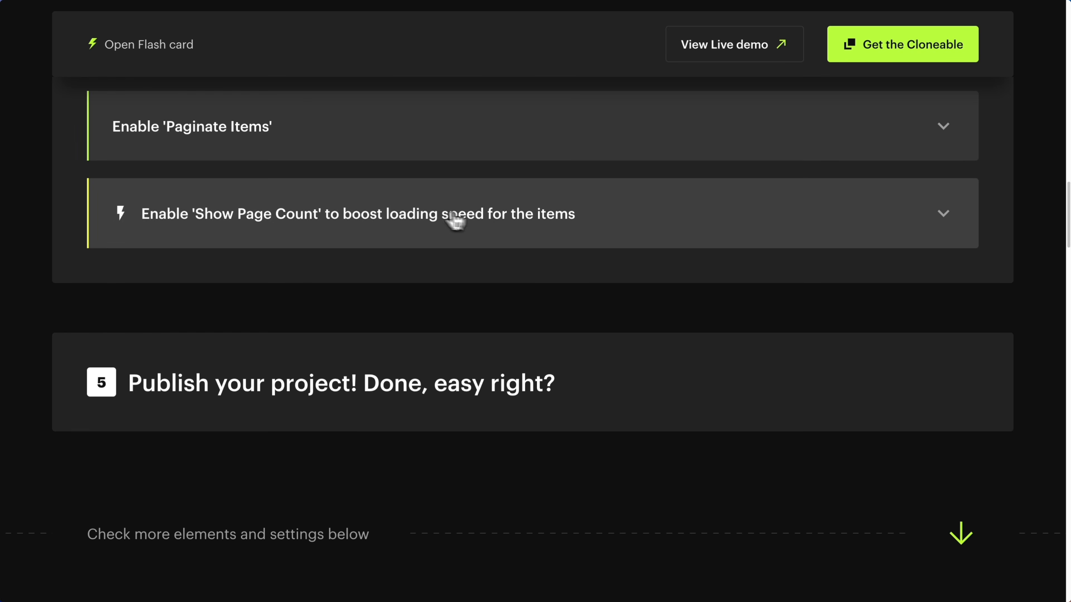
left_click(337, 213)
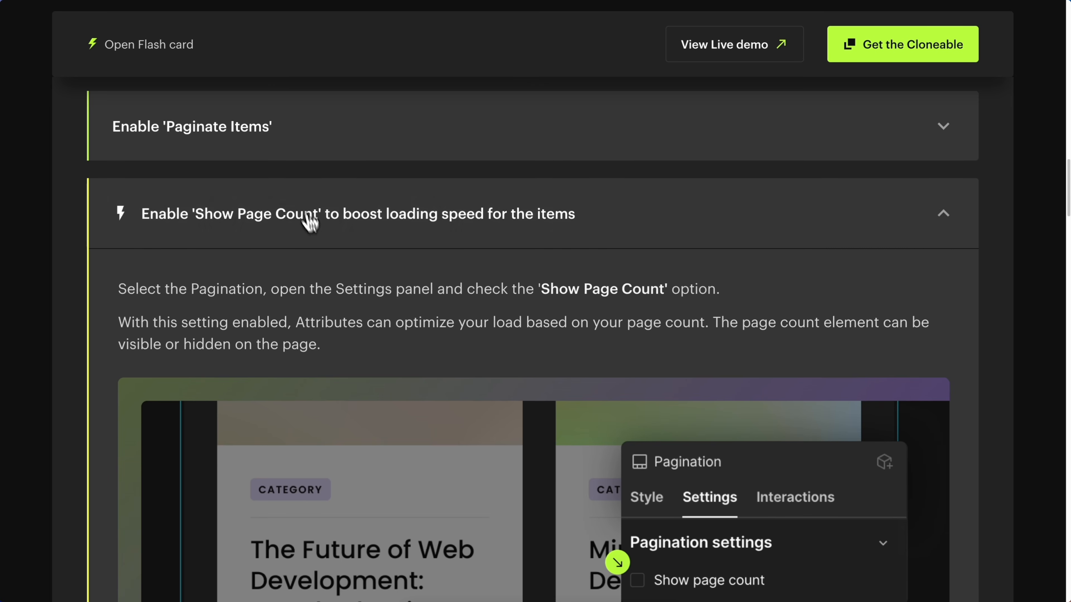
scroll(342, 275, "down", 2)
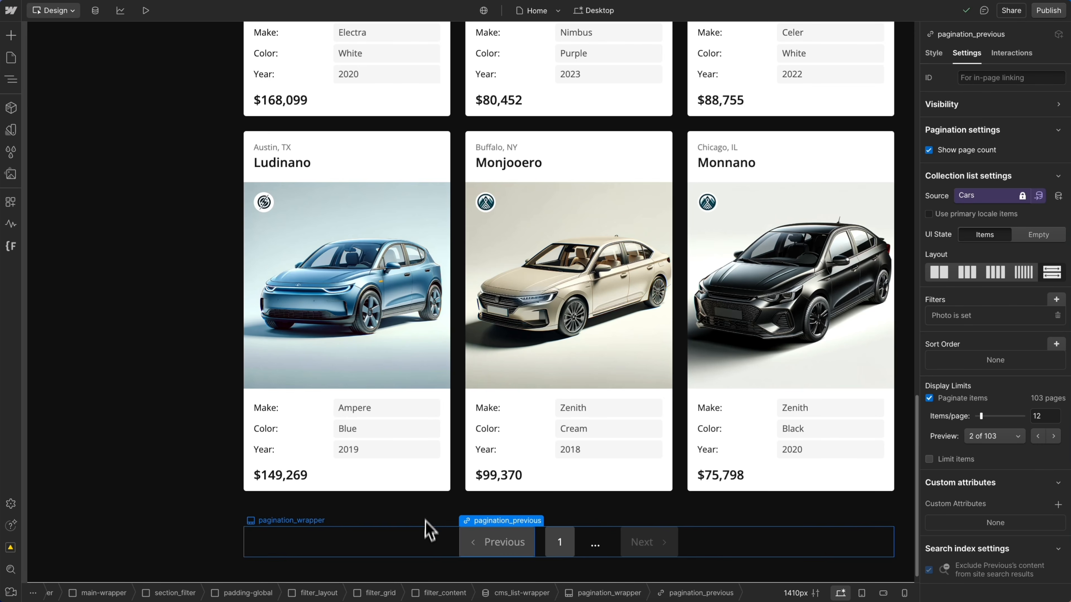
left_click(426, 538)
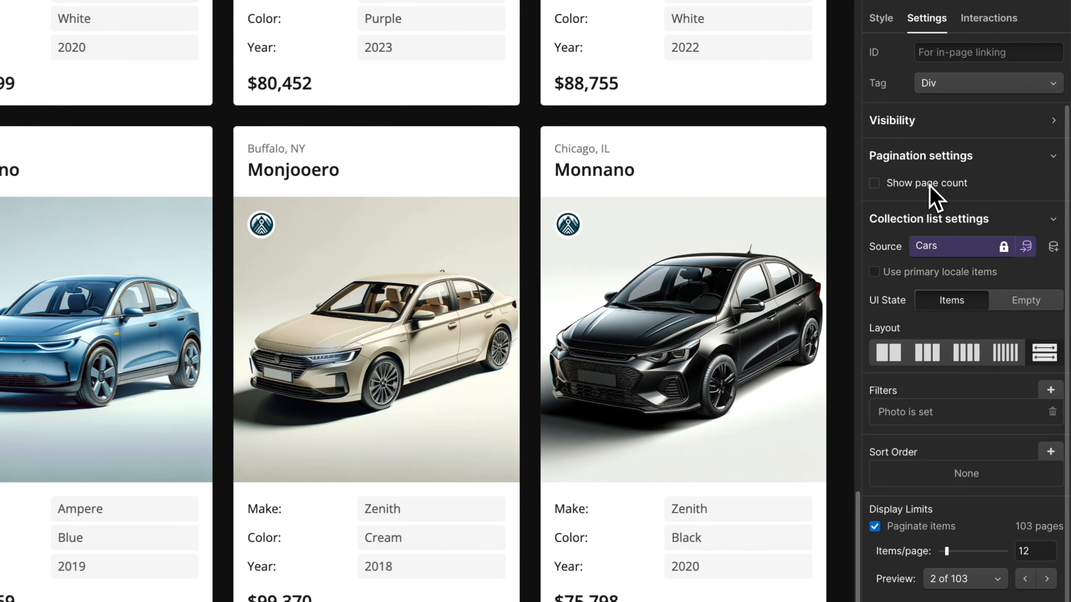
left_click(929, 173)
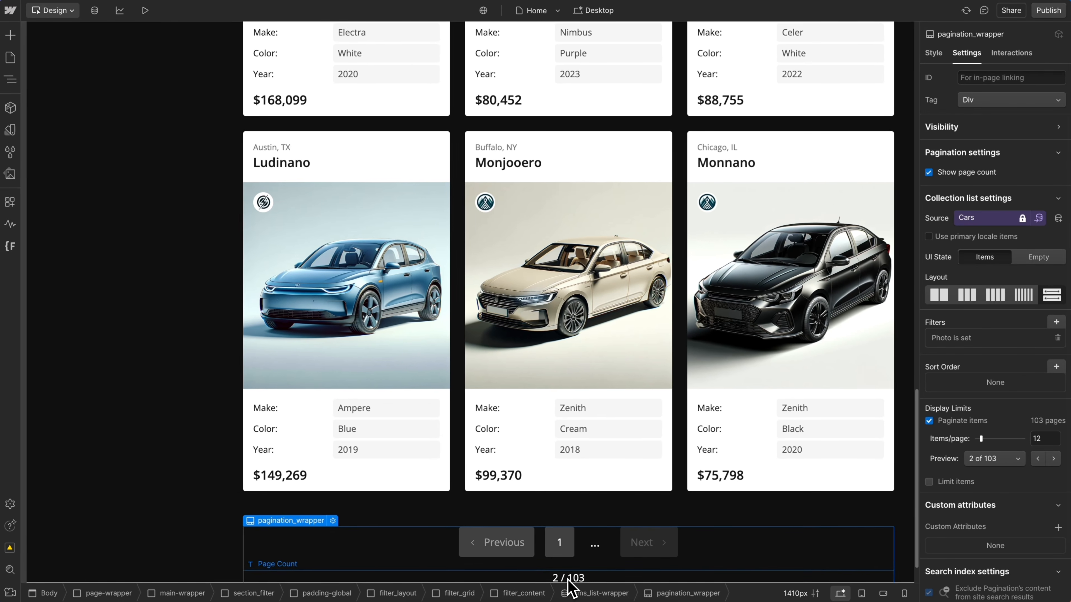
Hide the Page Count text under the pagination buttons by applying the class hide
left_click(570, 578)
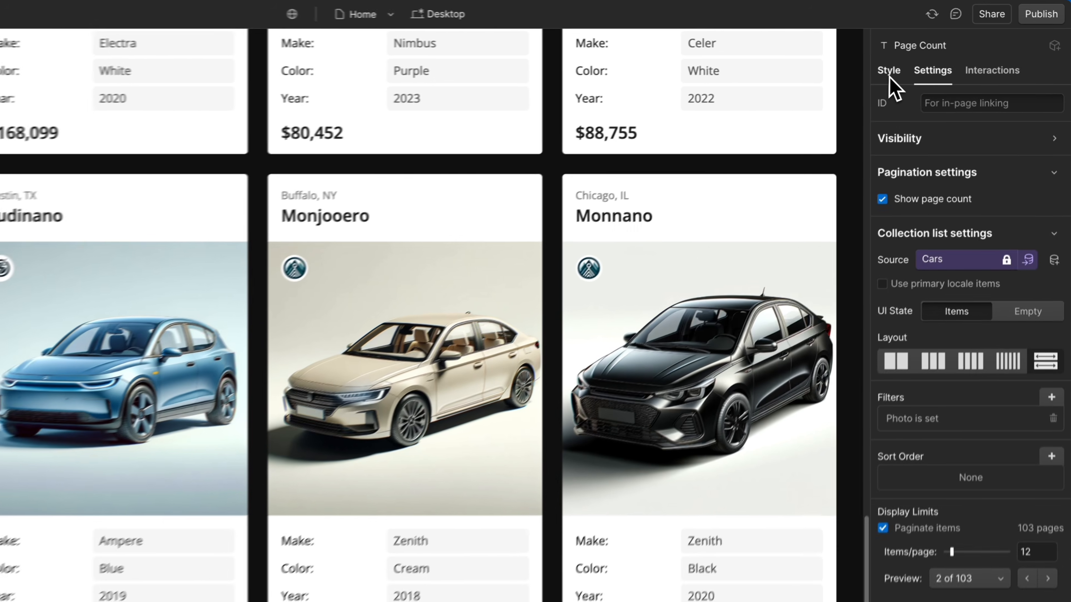
left_click(933, 53)
left_click(984, 92)
type("hide")
key("Return")
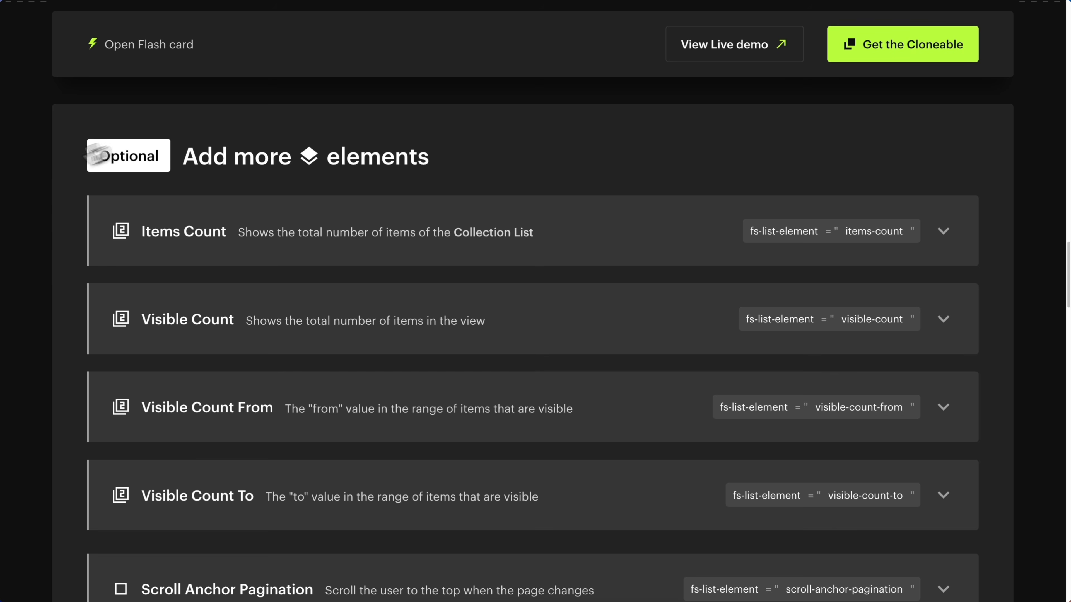
Give the pagination_page-button link the custom attribute fs-list-element="page-button", copied from the documentation's optional Page Button element
scroll(30, 198, "down", 7)
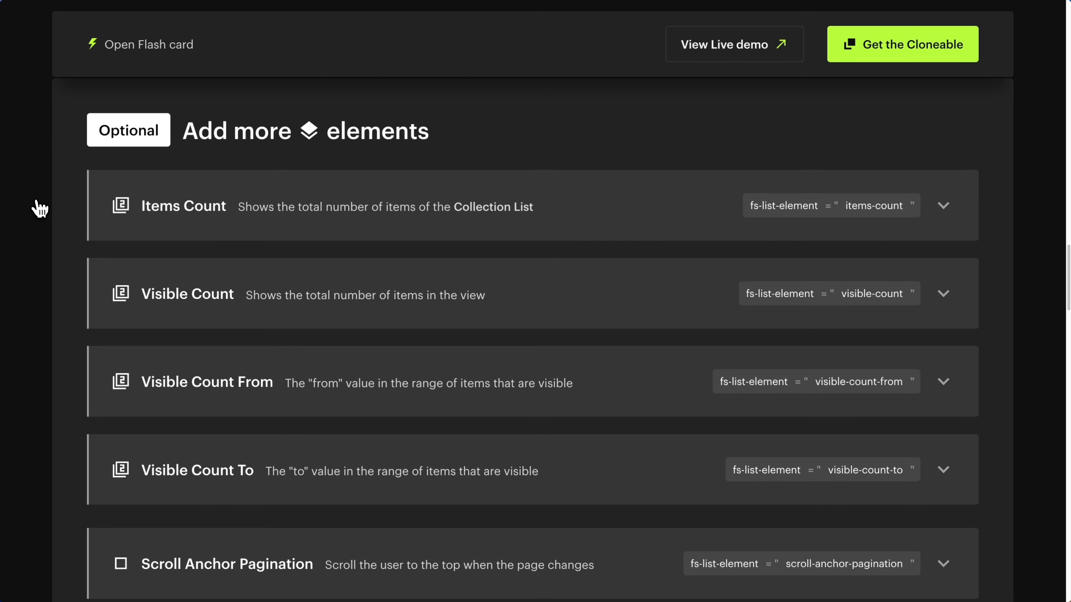
scroll(39, 208, "down", 2)
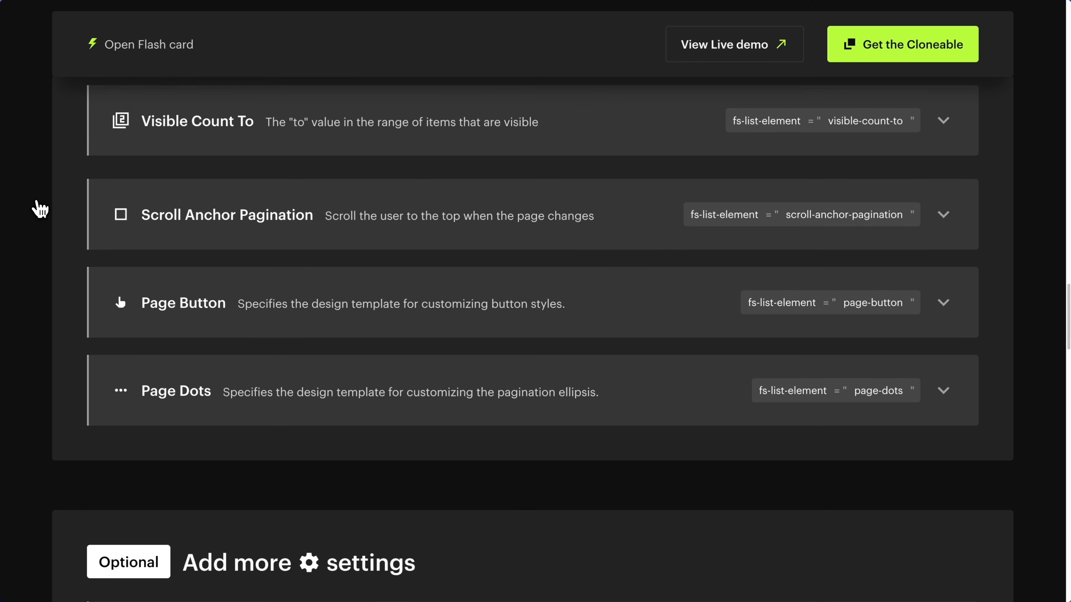
left_click(198, 295)
scroll(499, 330, "down", 4)
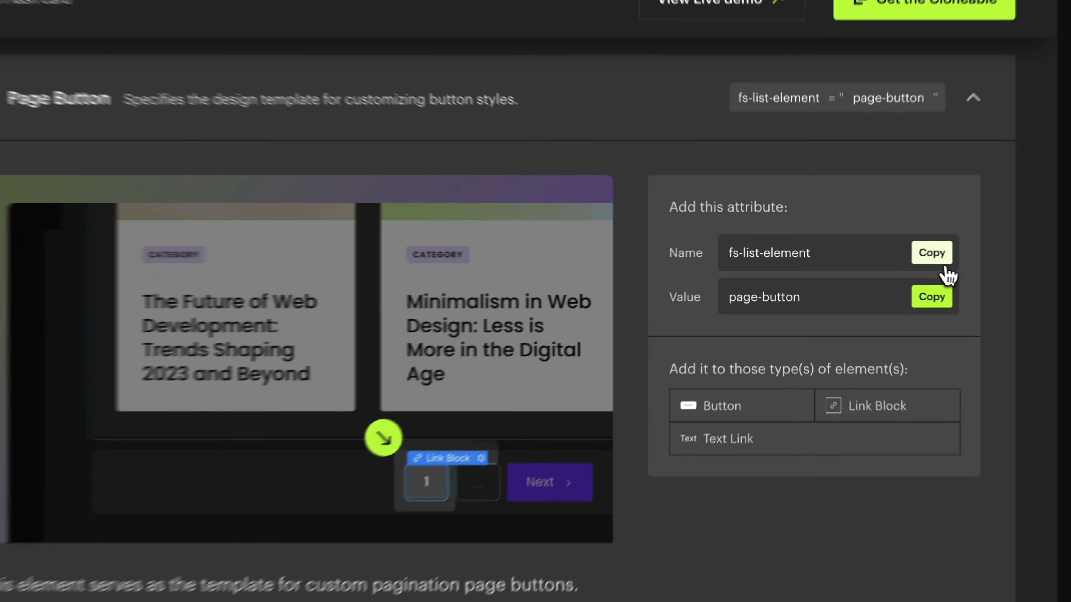
left_click(911, 258)
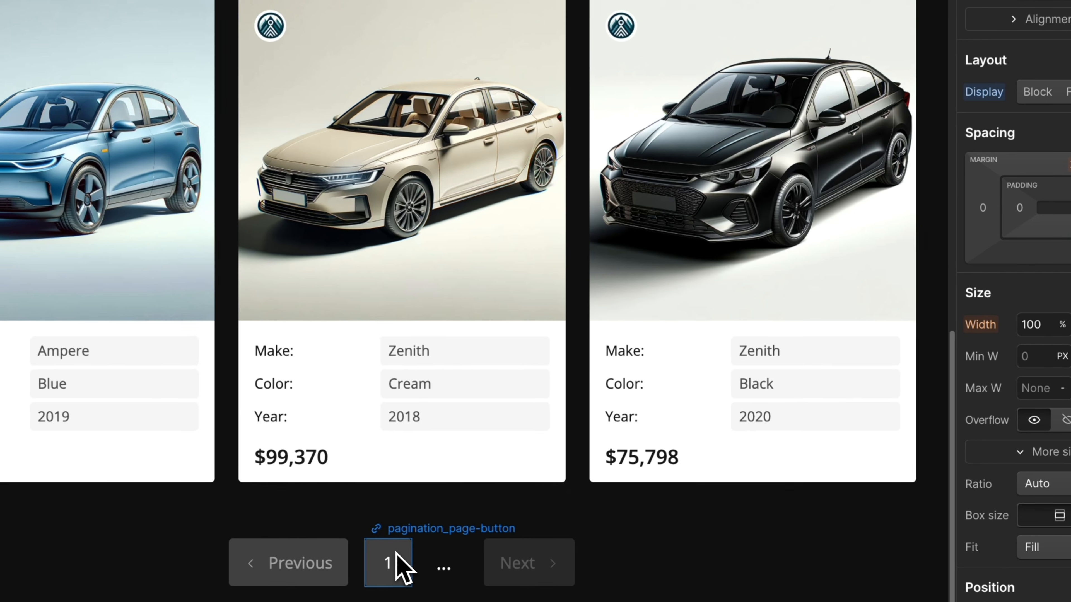
left_click(397, 556)
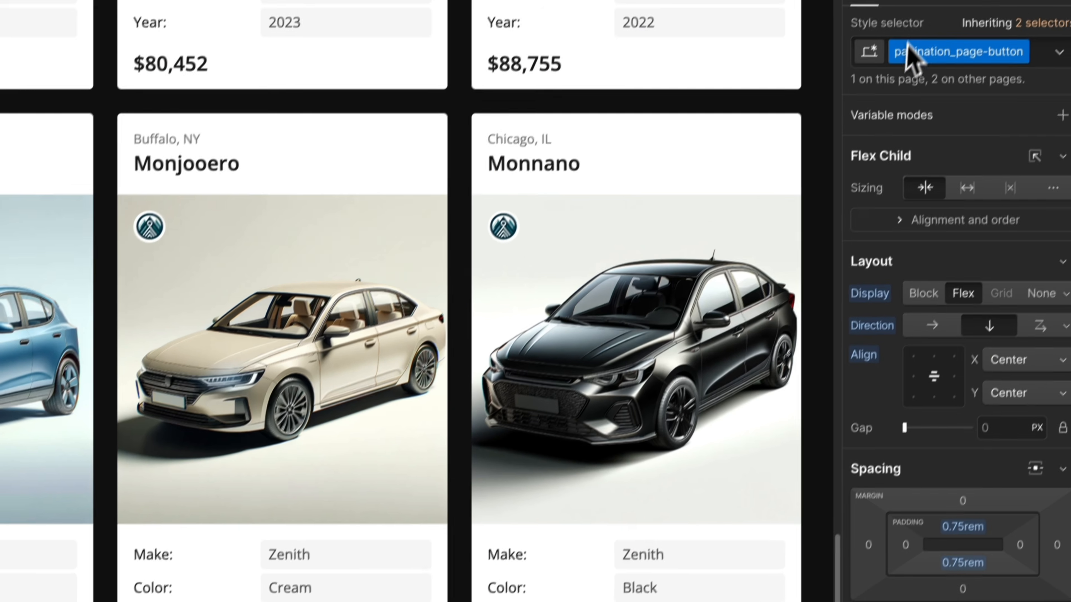
left_click(911, 17)
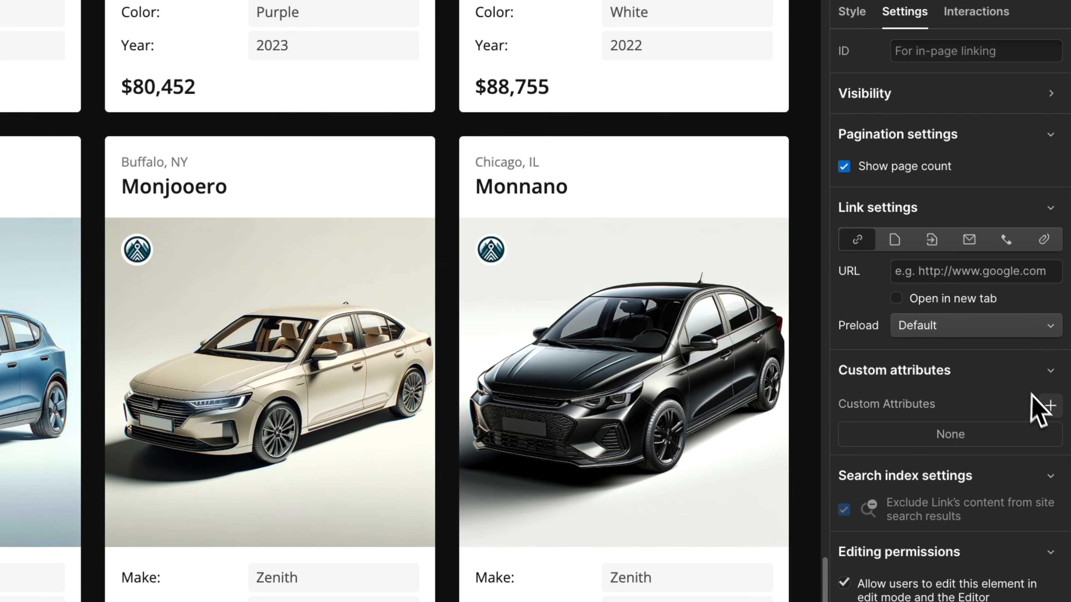
left_click(1050, 405)
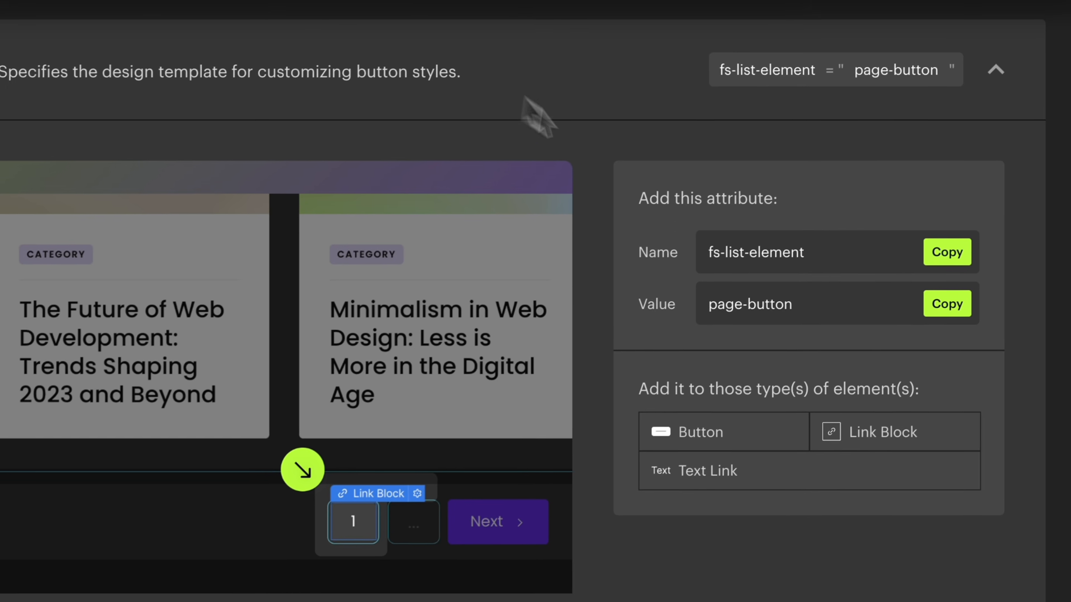
left_click(948, 300)
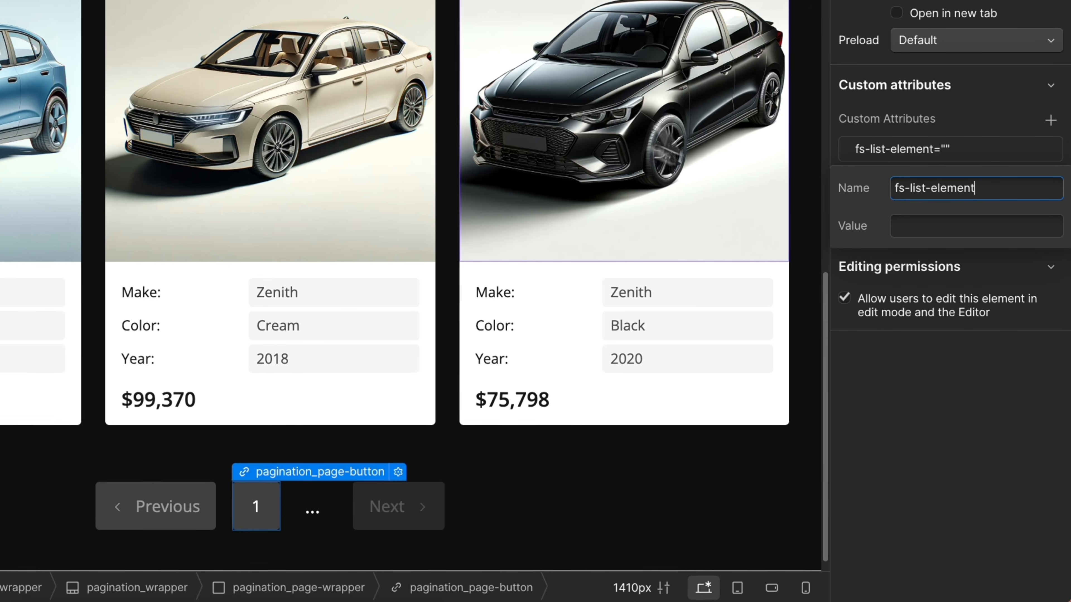
left_click(917, 226)
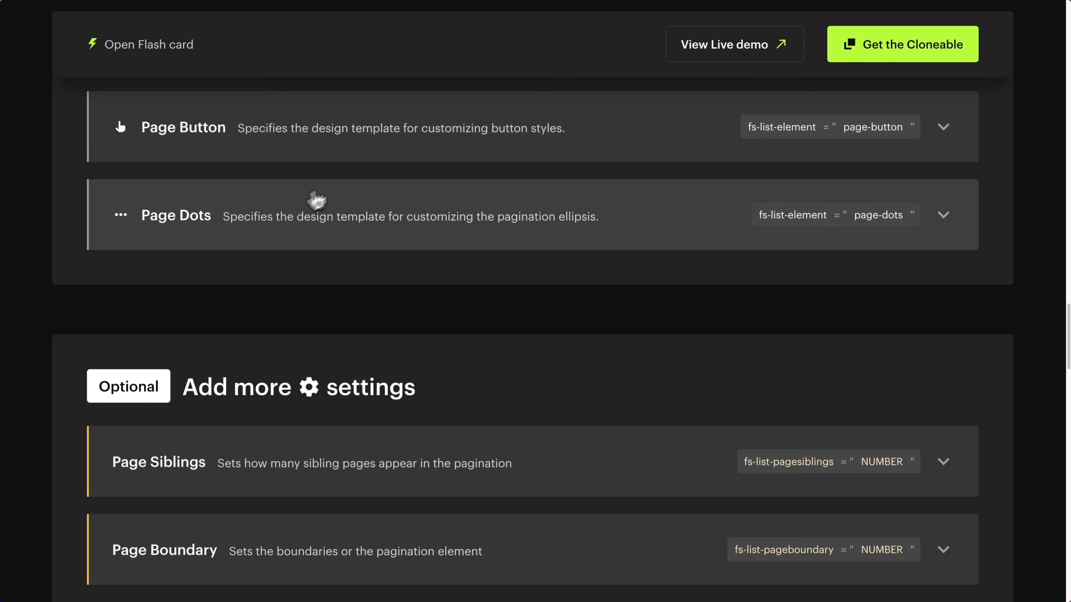
Give the fs-list_page-dots text block the custom attribute fs-list-element="page-dots", copied from the documentation's optional Page Dots element
left_click(268, 224)
scroll(363, 239, "down", 2)
scroll(370, 239, "down", 1)
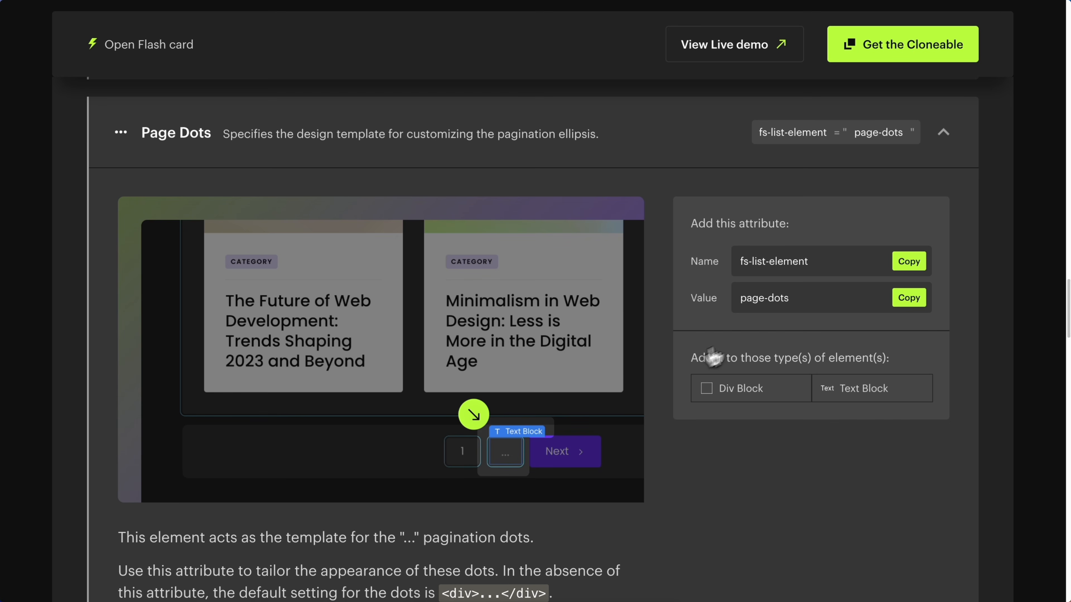
left_click(909, 261)
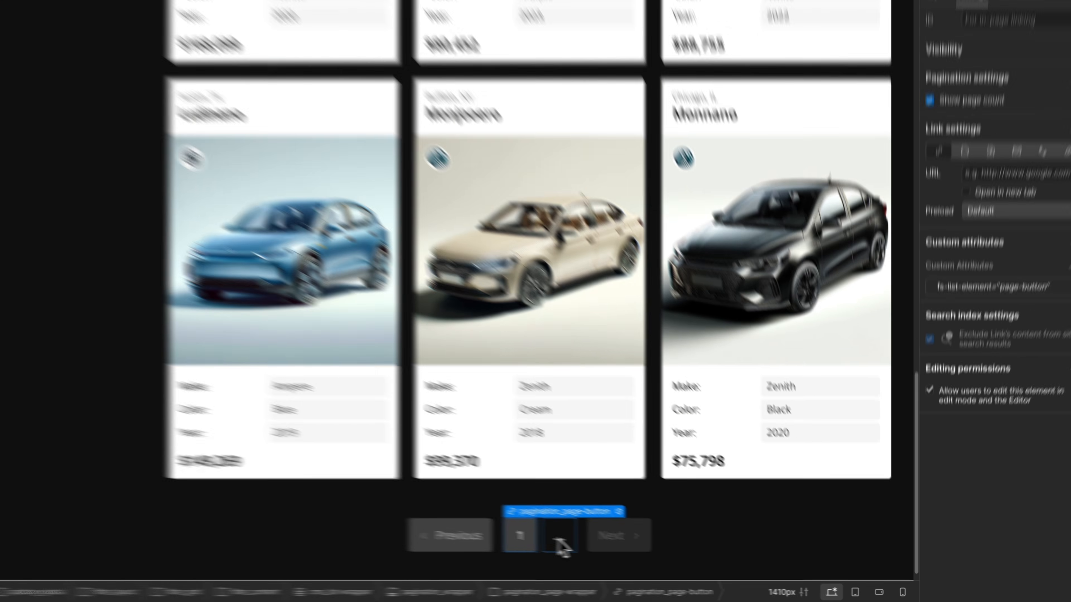
left_click(594, 544)
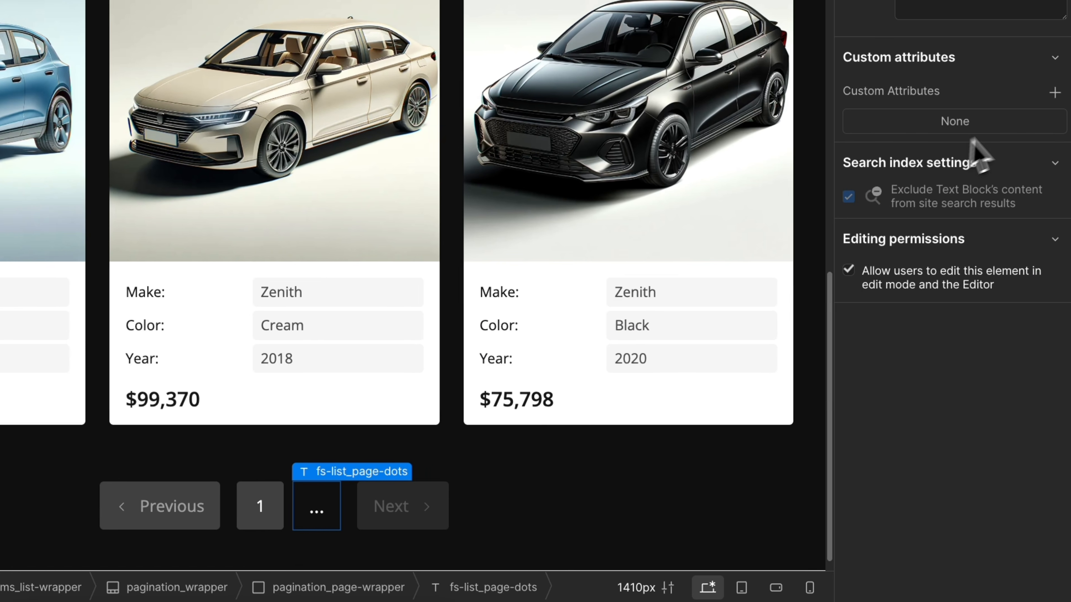
left_click(1051, 93)
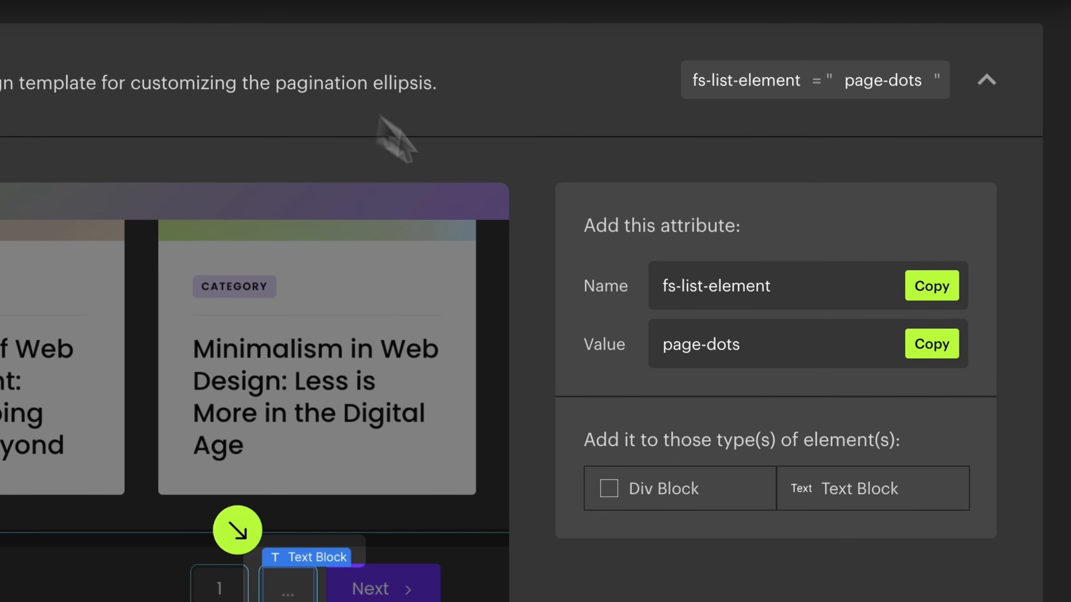
left_click(923, 346)
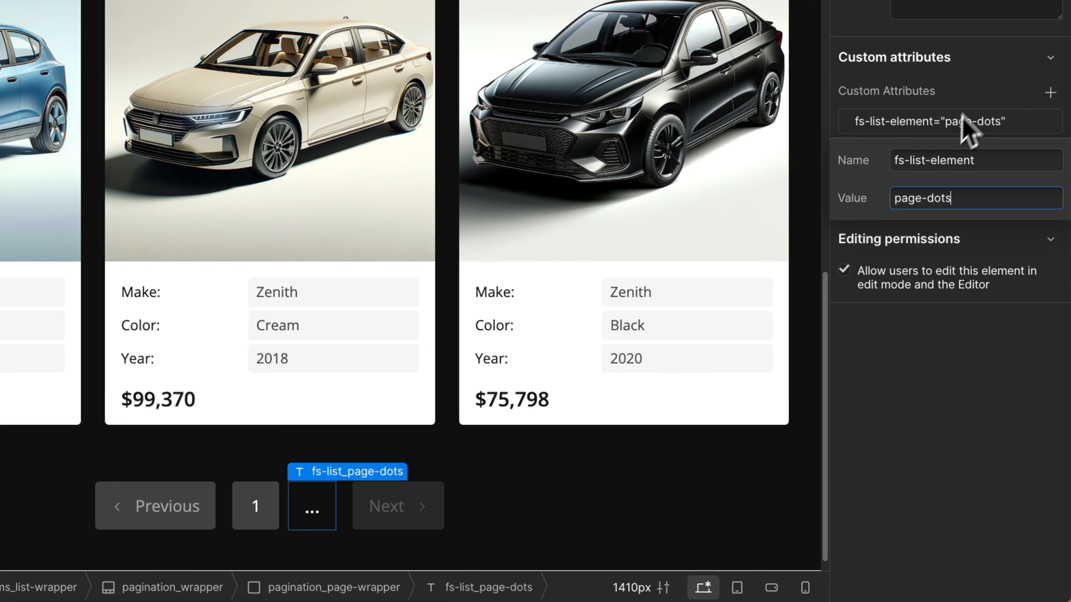
left_click(993, 58)
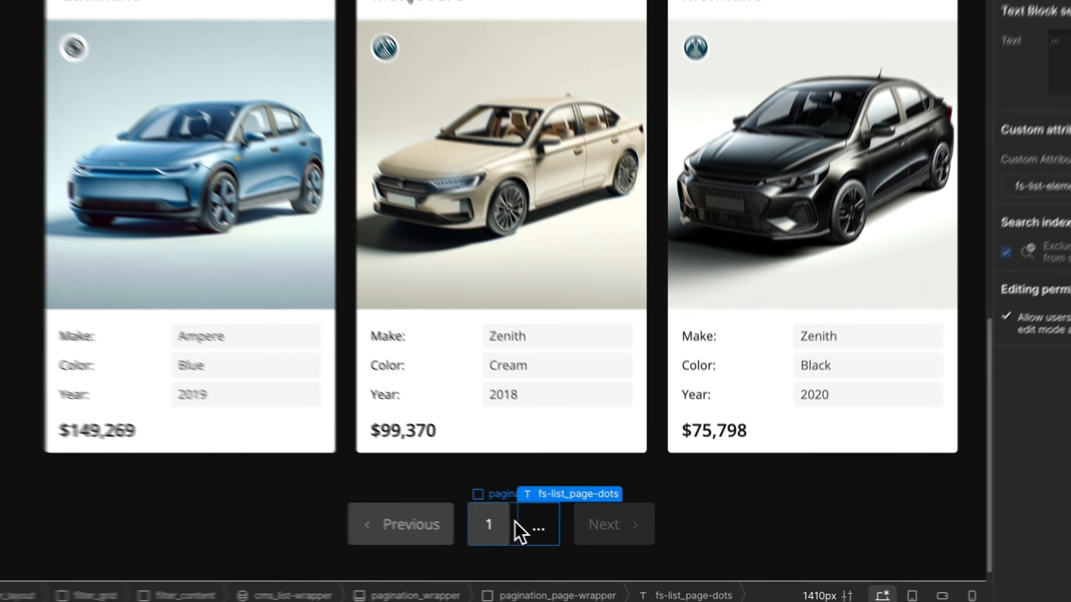
Apply the existing combo class is-list-pagination-disabled to the pagination_previous button and review its effects styling
left_click(578, 540)
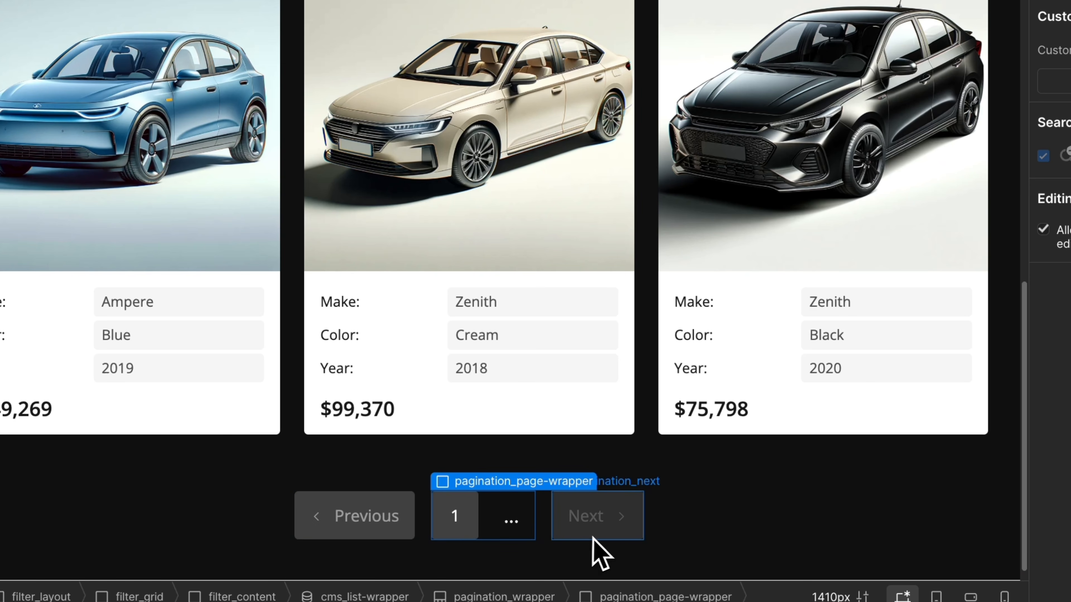
left_click(605, 539)
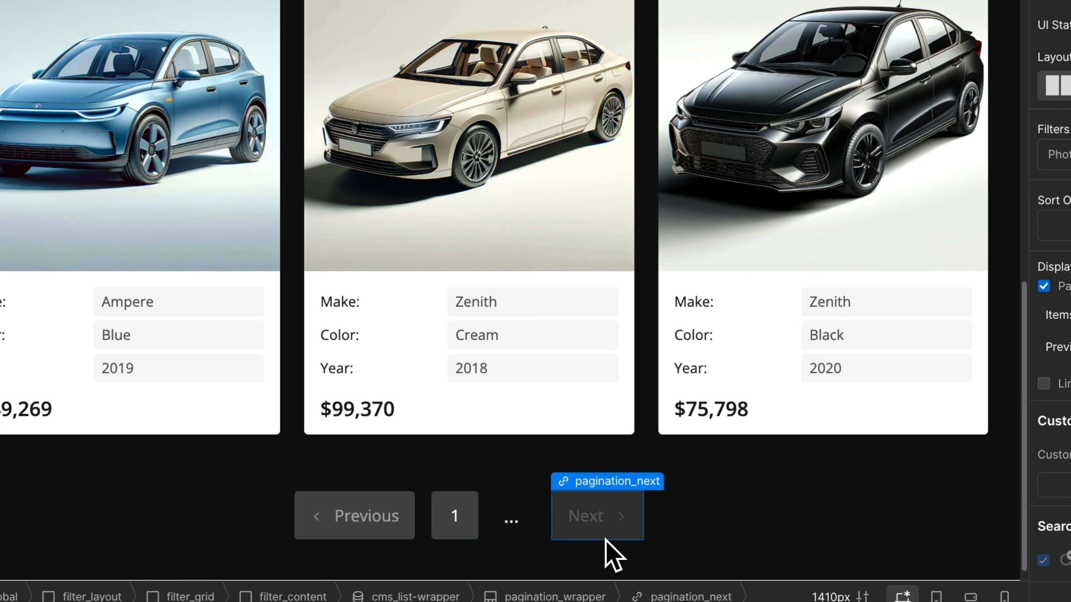
left_click(394, 535)
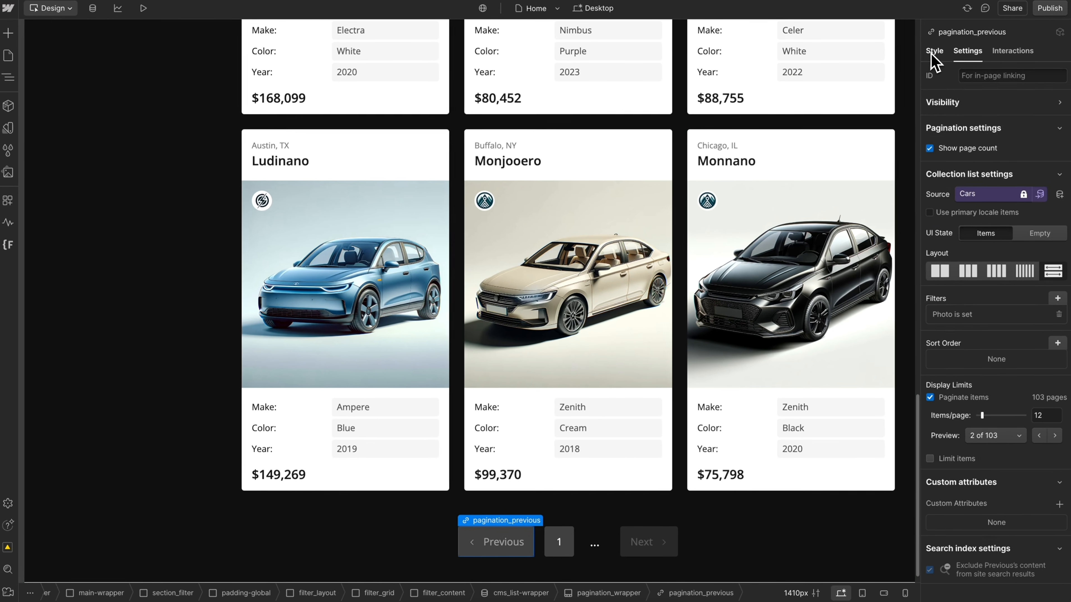
left_click(933, 53)
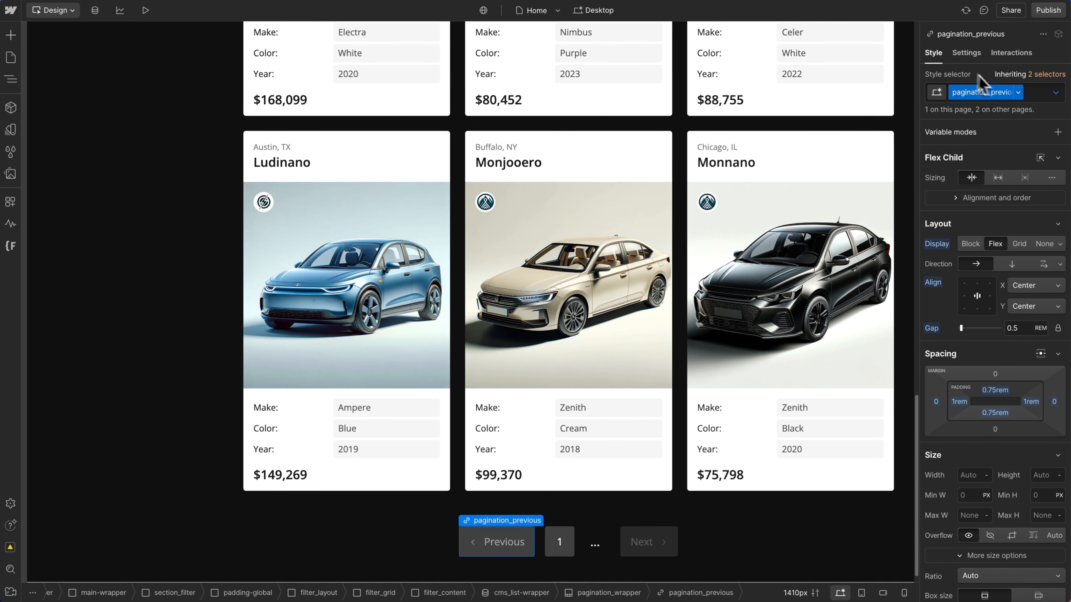
left_click(1032, 93)
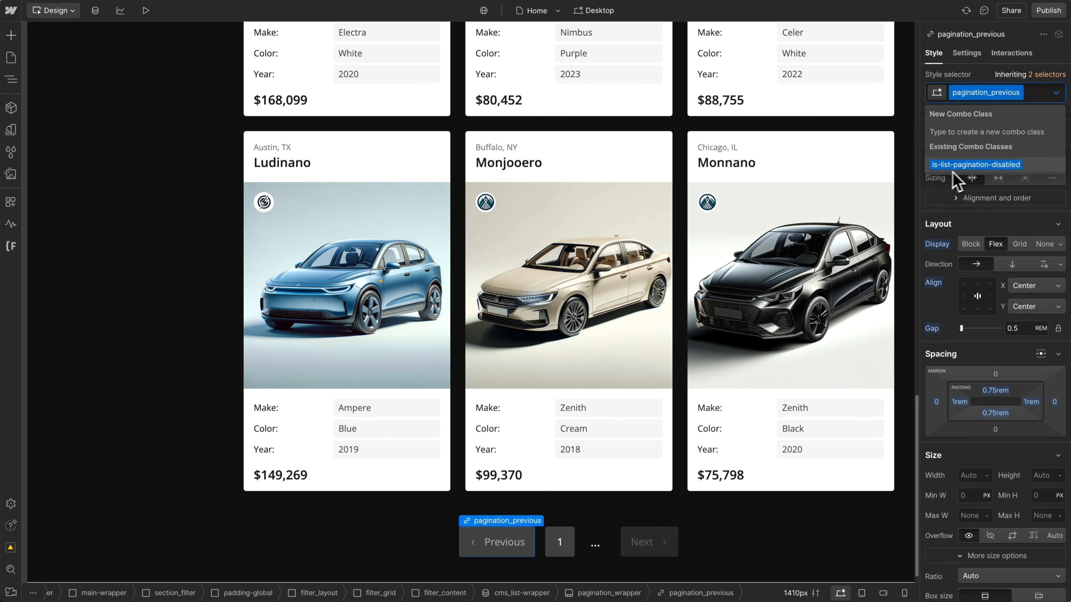
left_click(999, 167)
scroll(992, 307, "down", 15)
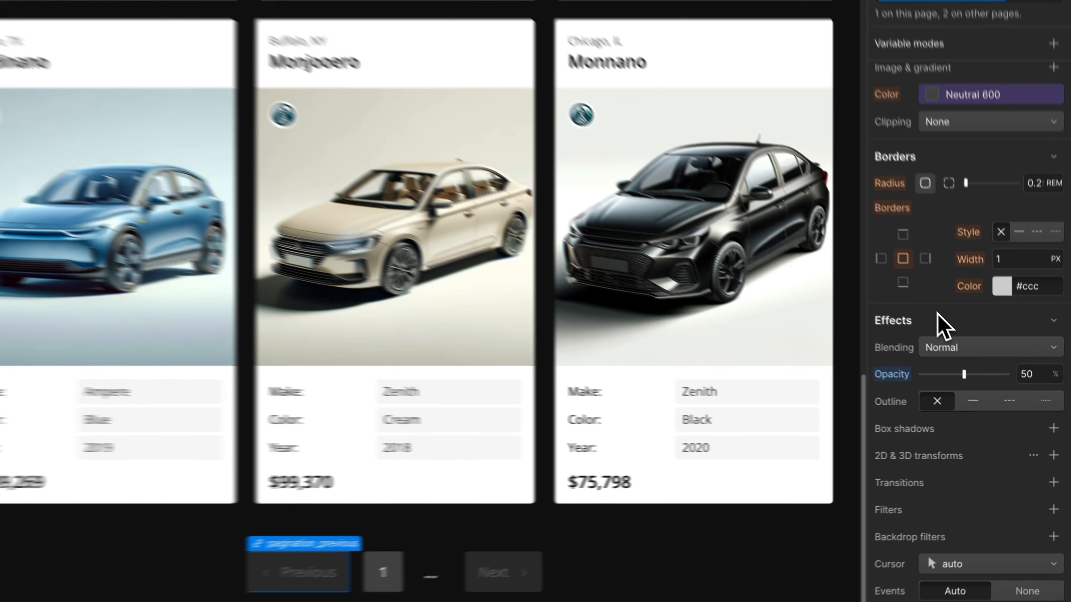
Give the last number in the "Showing items" text above the list the custom attribute fs-list-element="visible-count"
left_click_drag(861, 403, 883, 77)
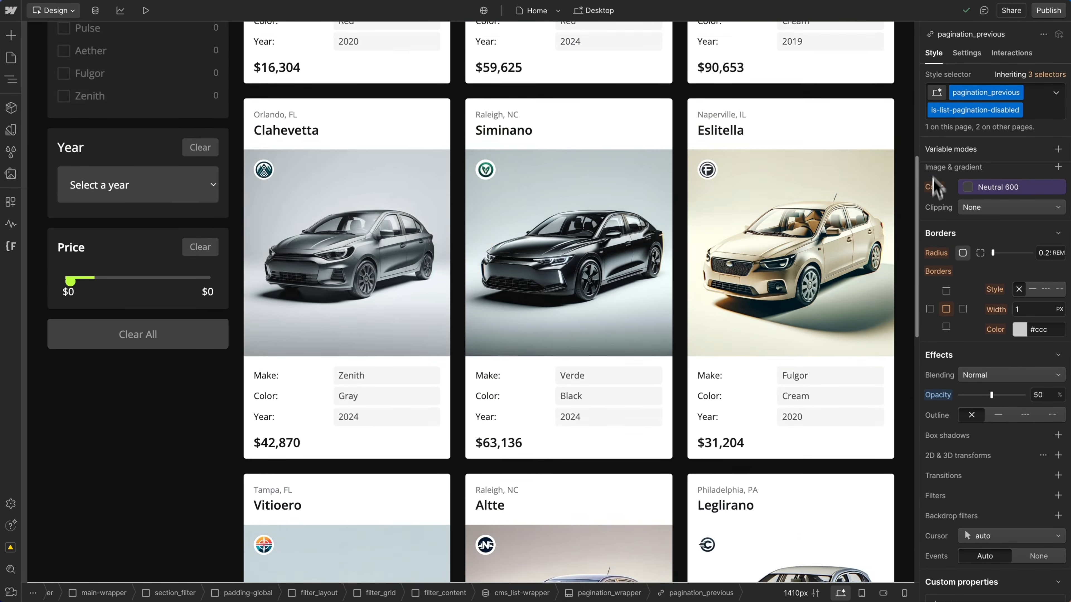
left_click_drag(934, 186, 921, 28)
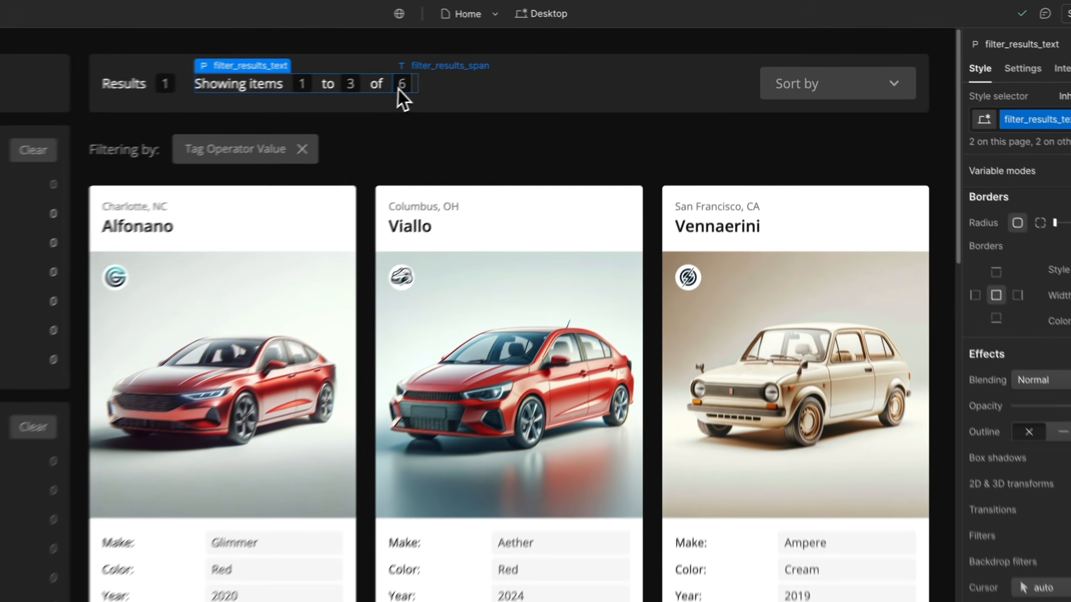
left_click(373, 95)
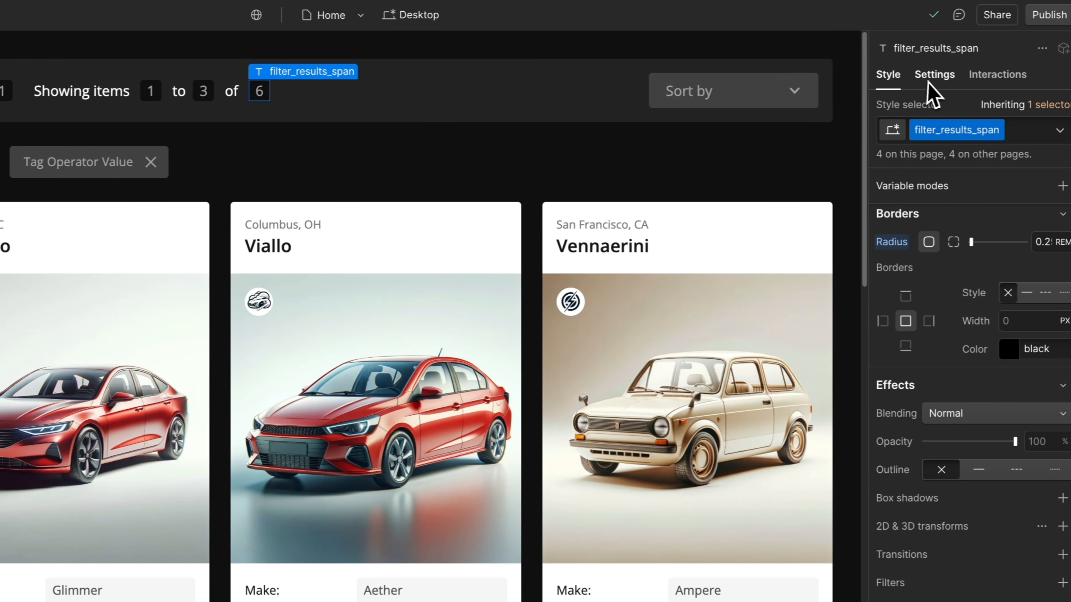
left_click(1042, 75)
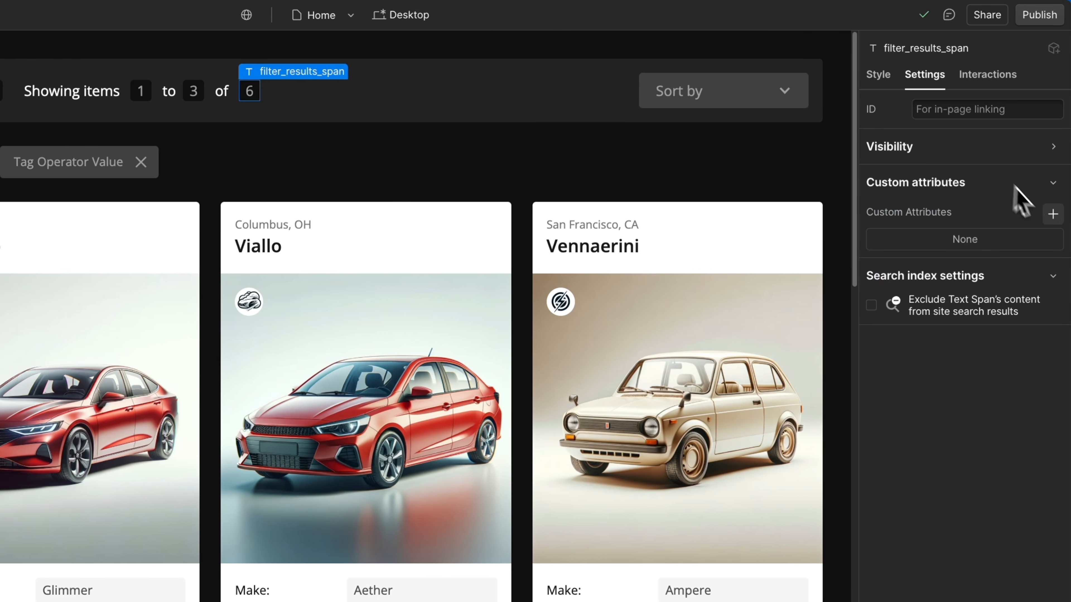
left_click(1052, 214)
key("ctrl+v")
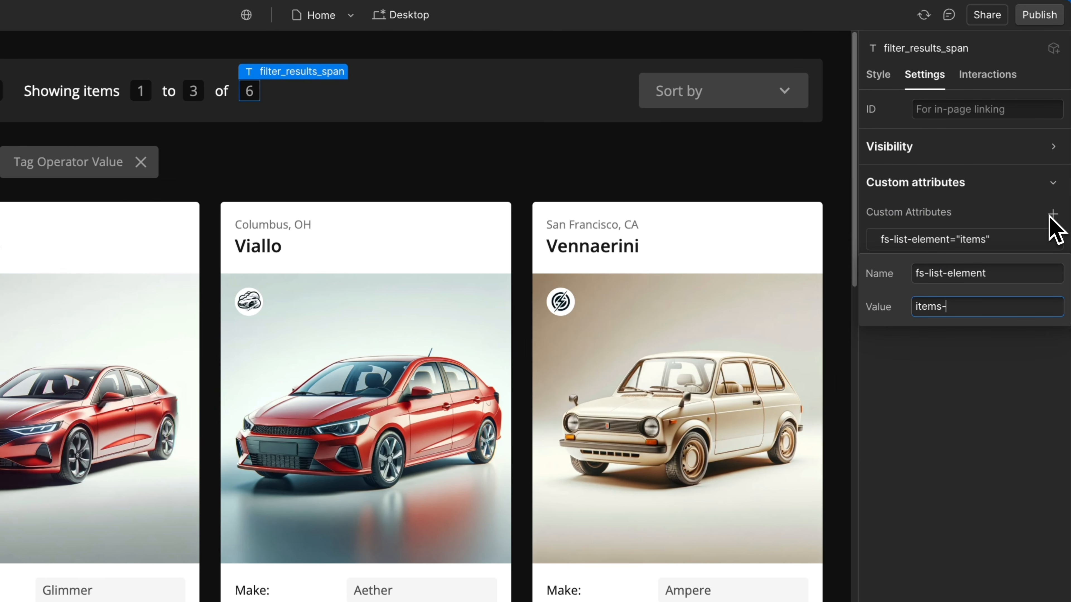
key("Return")
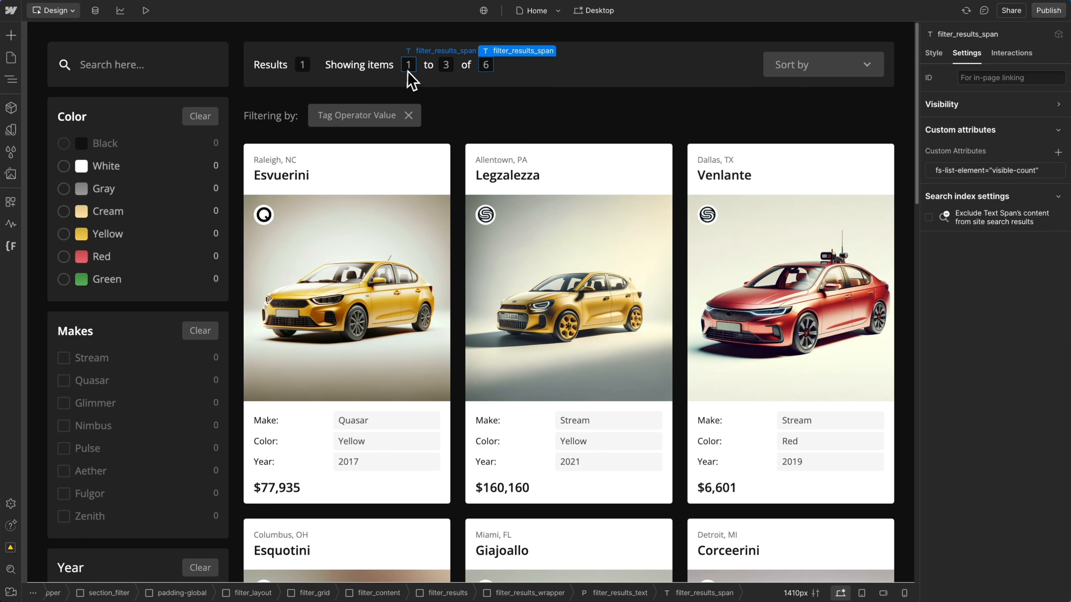
Give the first number in the "Showing items" text the custom attribute fs-list-element="visible-count-from"
left_click(410, 67)
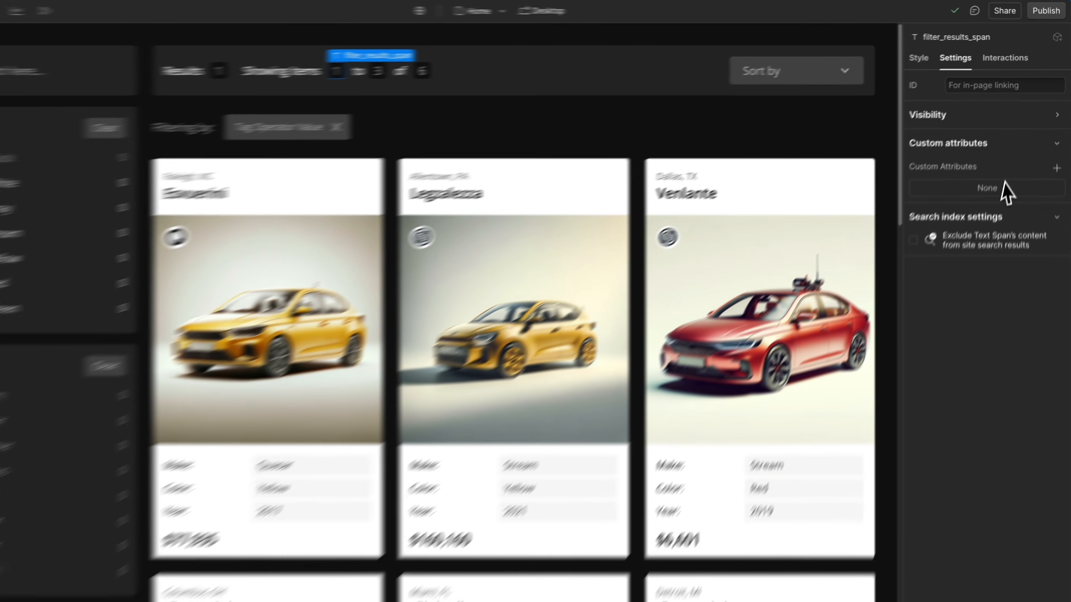
left_click(1059, 153)
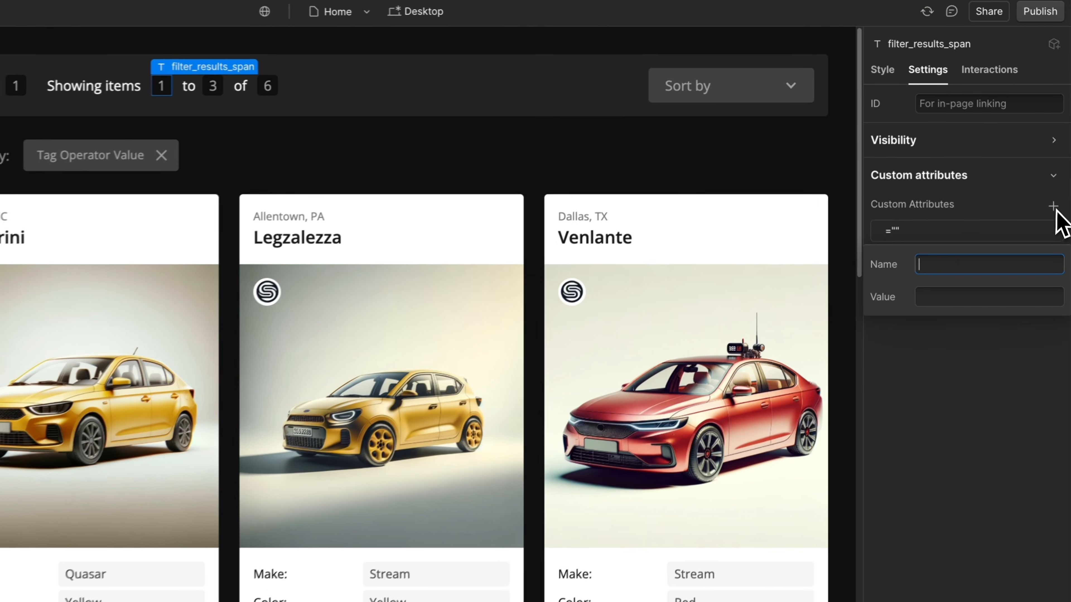
key("super+v")
key("Tab")
type("visibl")
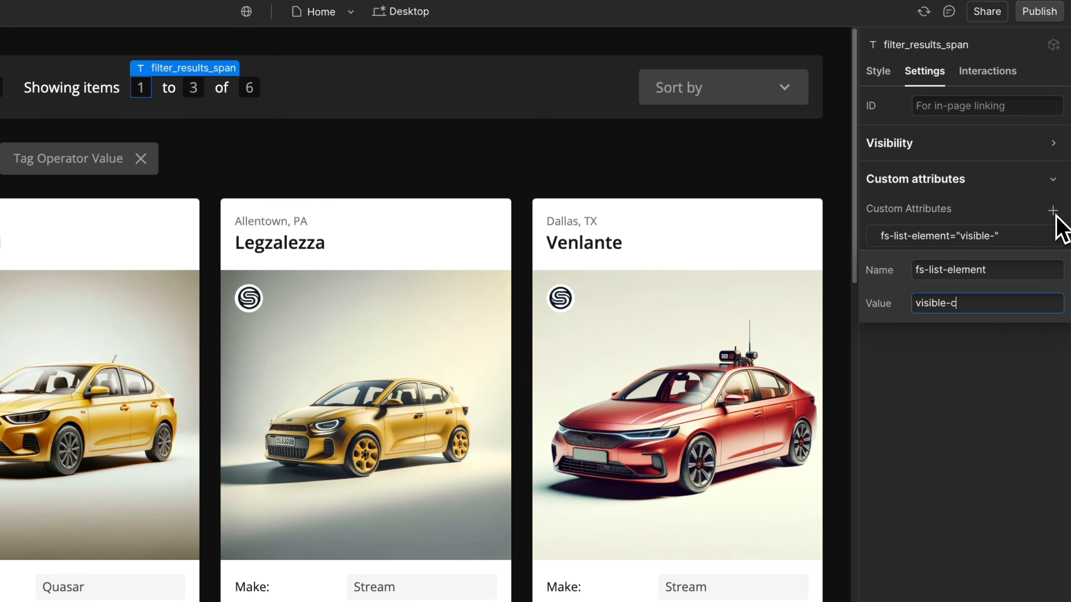
type("e-count-from")
key("Return")
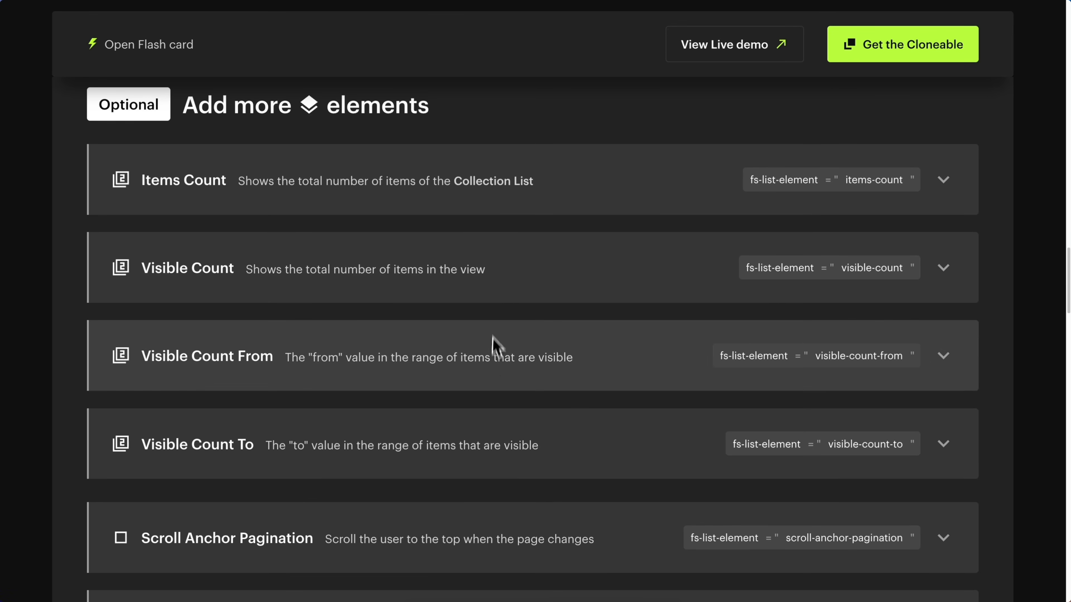
Check the documentation's Visible Count To element and give the middle number in the "Showing items" text fs-list-element="visible-count-to"
left_click(764, 446)
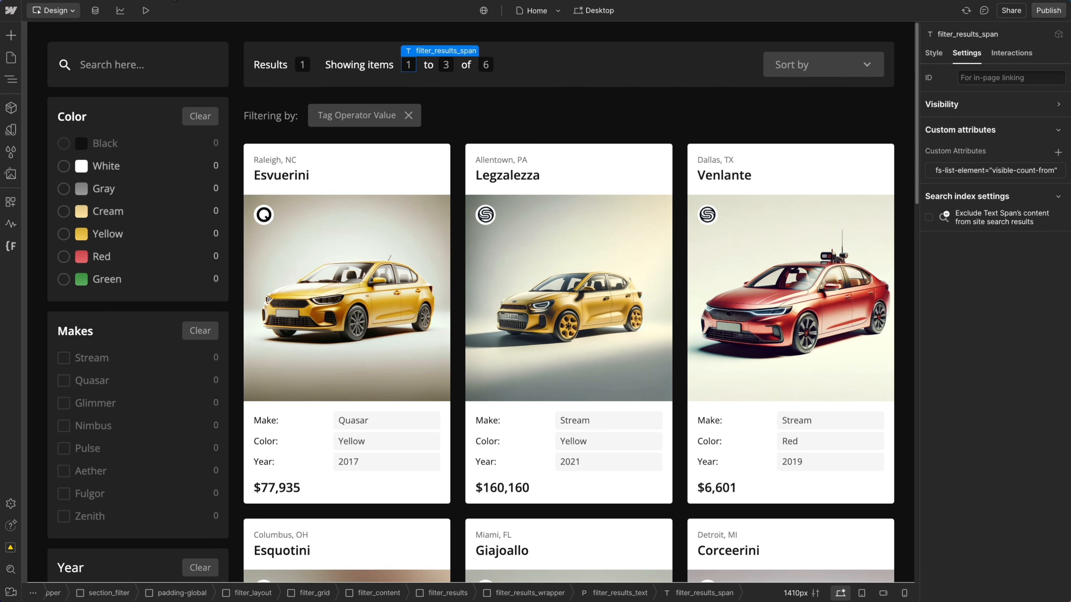
left_click(443, 66)
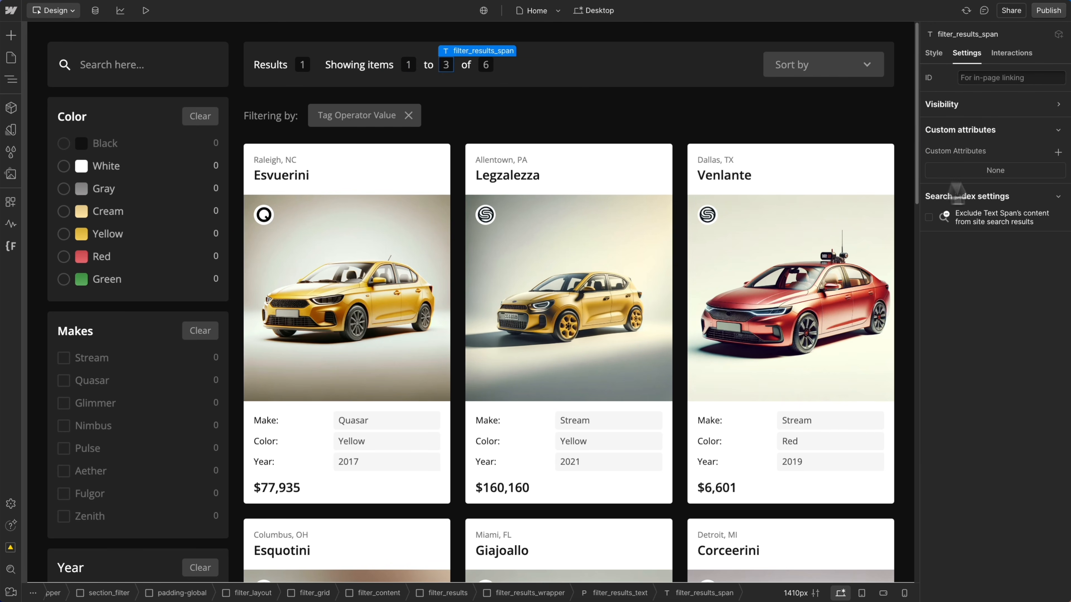
left_click(1057, 152)
key("ctrl+v")
key("Tab")
type("visibl")
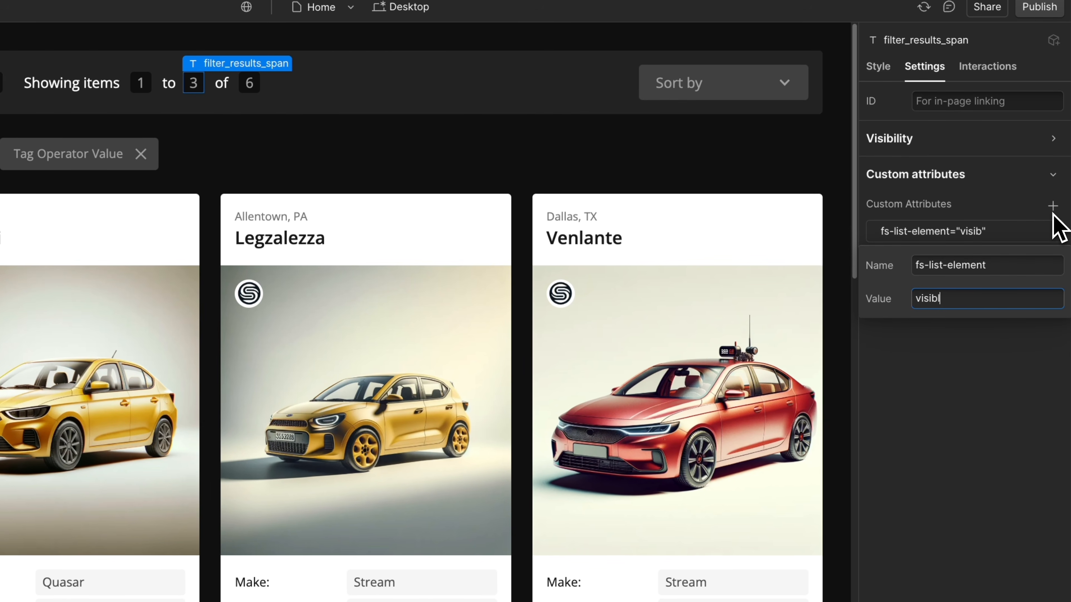
key("Return")
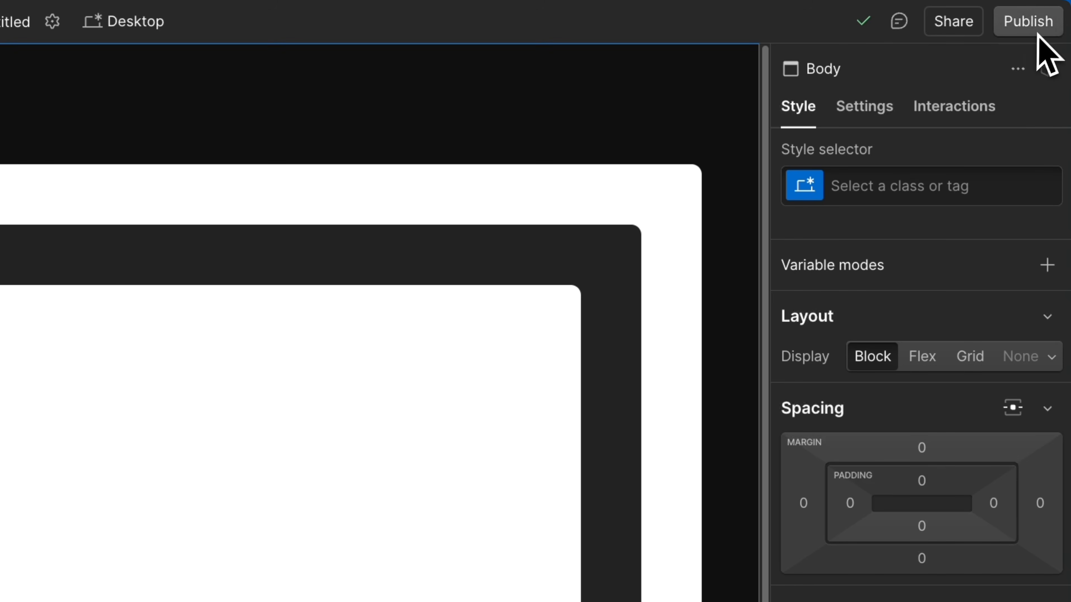
Publish the site to the staging domain and open the published page
left_click(1048, 10)
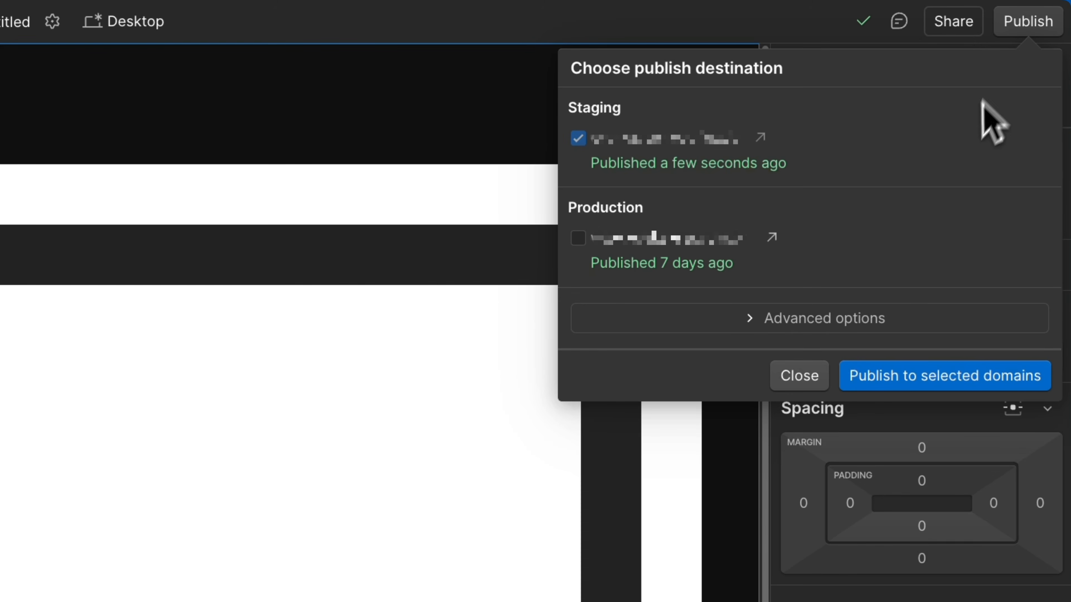
left_click(944, 376)
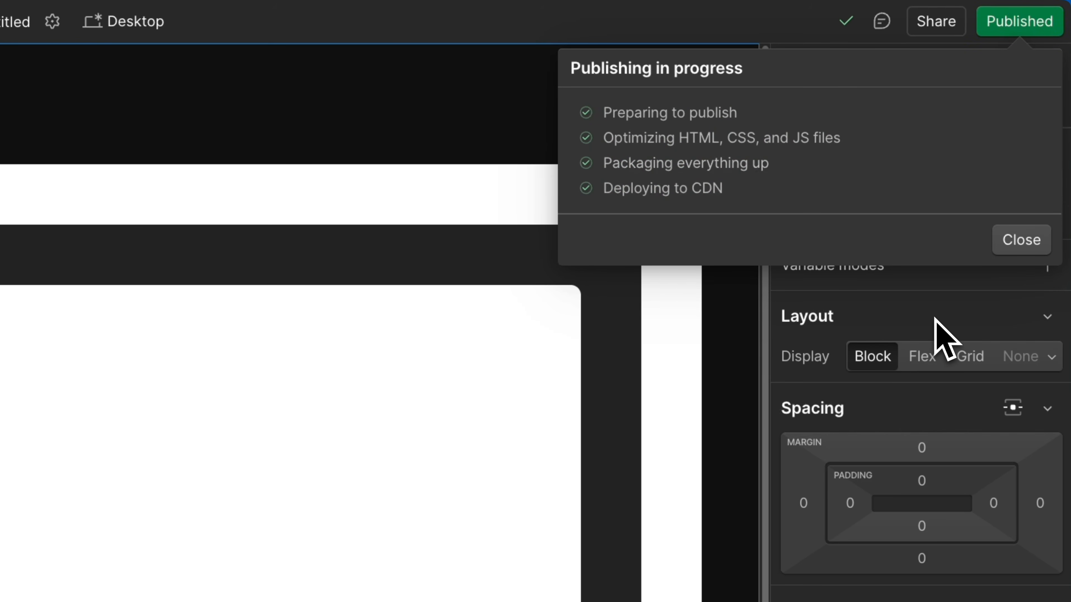
left_click(773, 141)
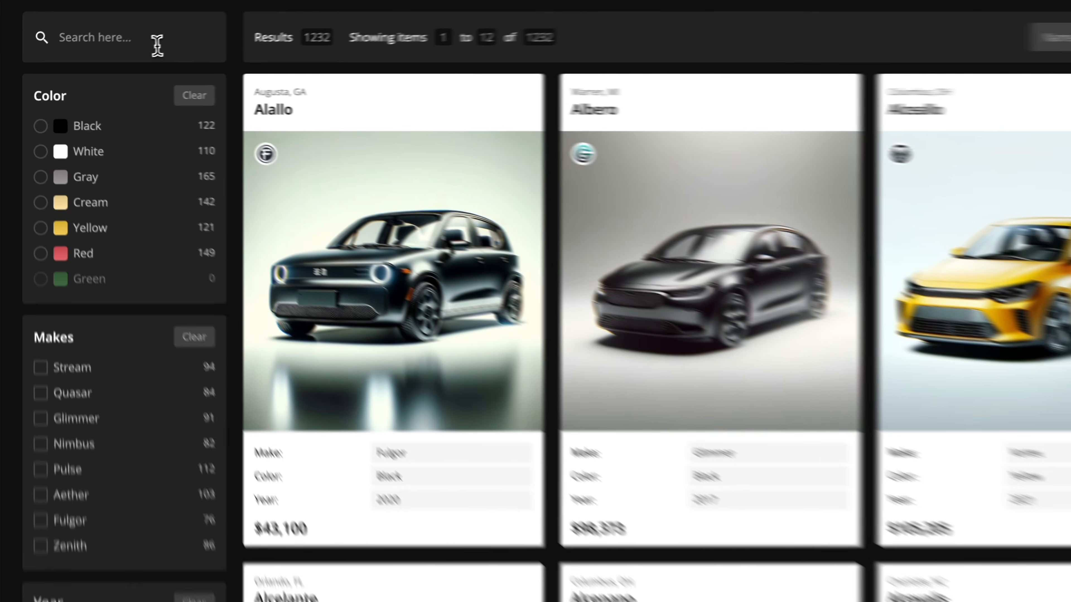
Test the live search field by searching the cars for "ez", and clear the search text
left_click(139, 49)
type("ez")
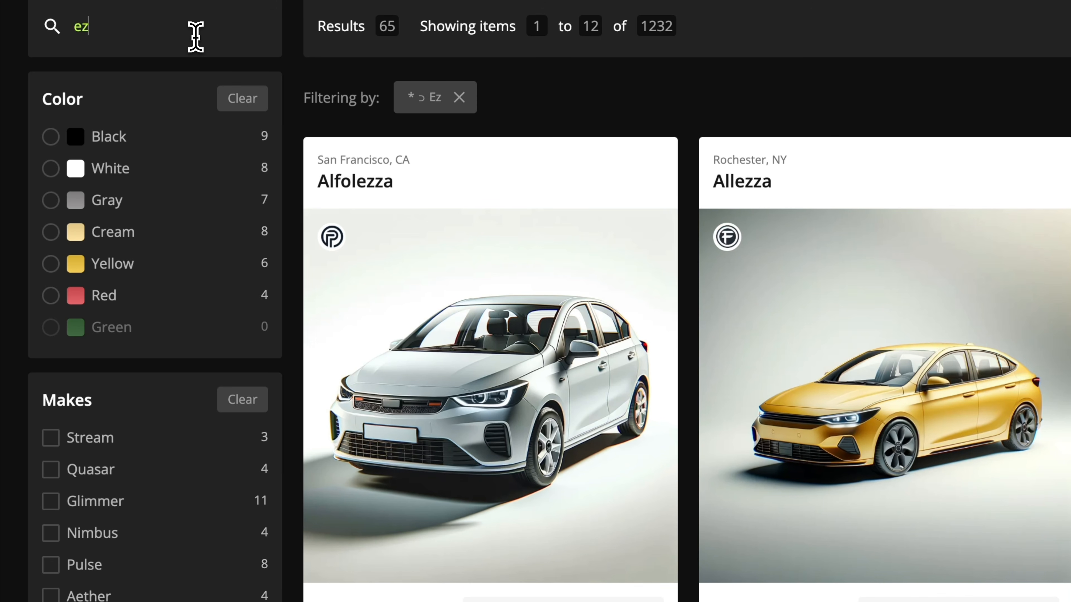
key("BackSpace")
key("BackSpace")
key("BackSpace")
key("BackSpace")
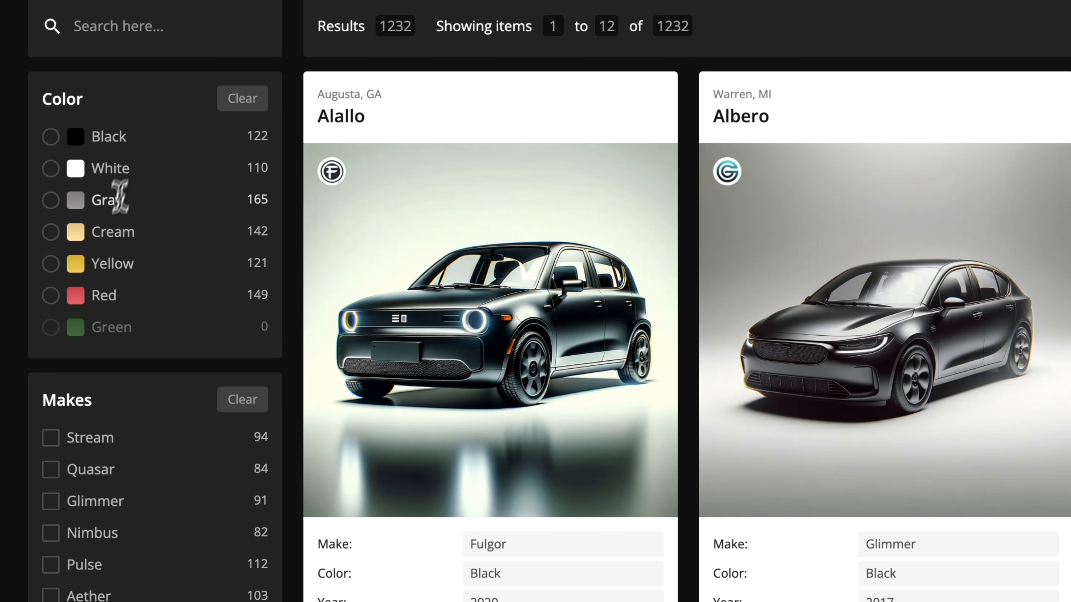
Test the live filters with color Cream, make Nimbus, year 2018 and a minimum price of $38,000
left_click(107, 233)
scroll(106, 422, "down", 5)
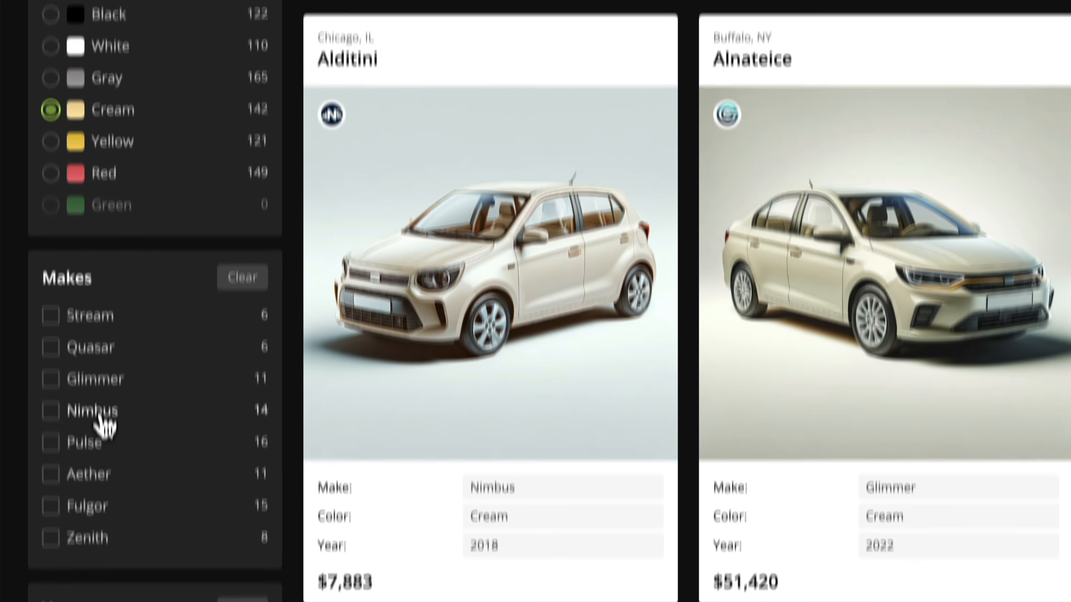
left_click(105, 342)
scroll(146, 373, "down", 5)
left_click(162, 340)
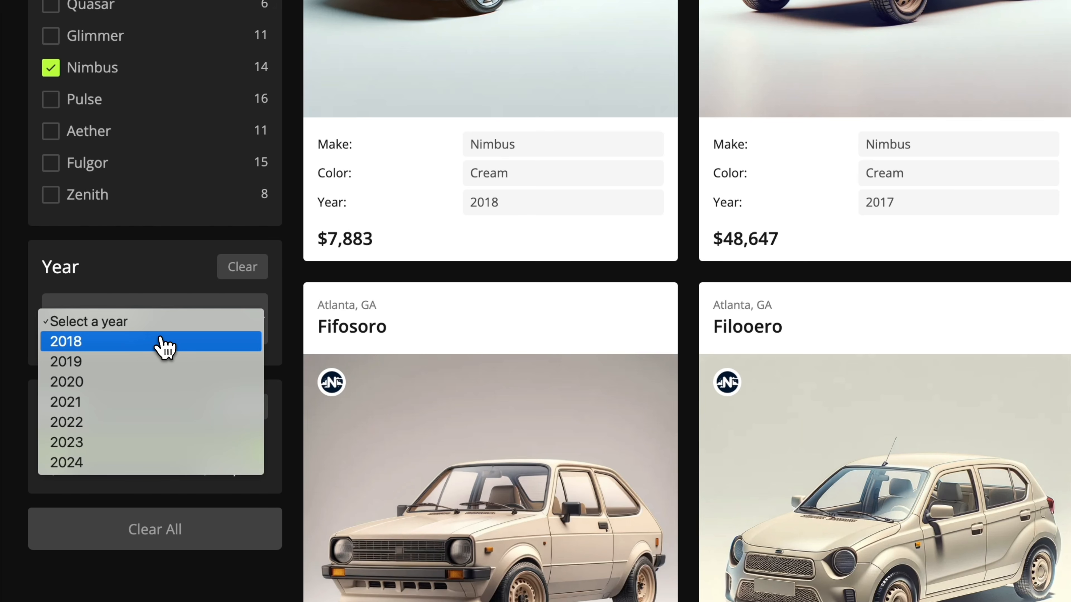
left_click(159, 341)
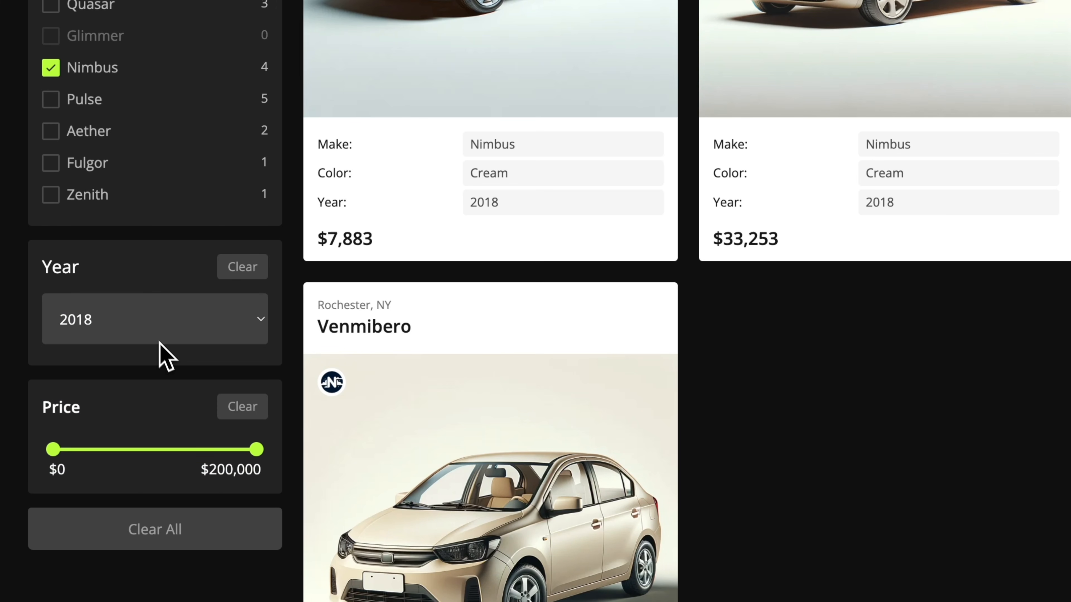
left_click_drag(57, 448, 94, 454)
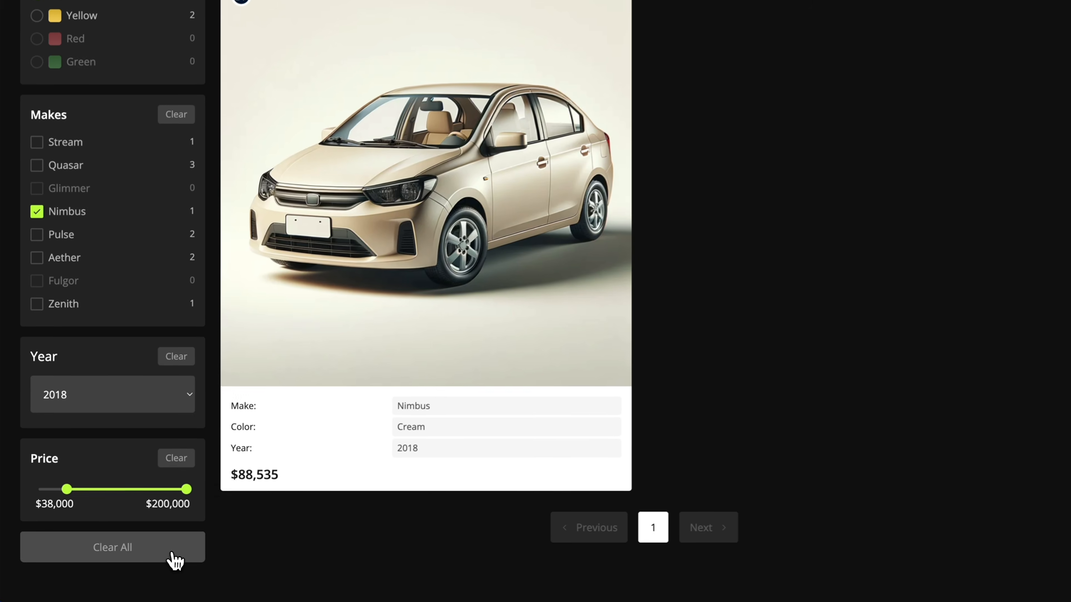
Clear all filters, and test the active filter tags by applying color Yellow and make Stream and removing both tags
left_click(215, 542)
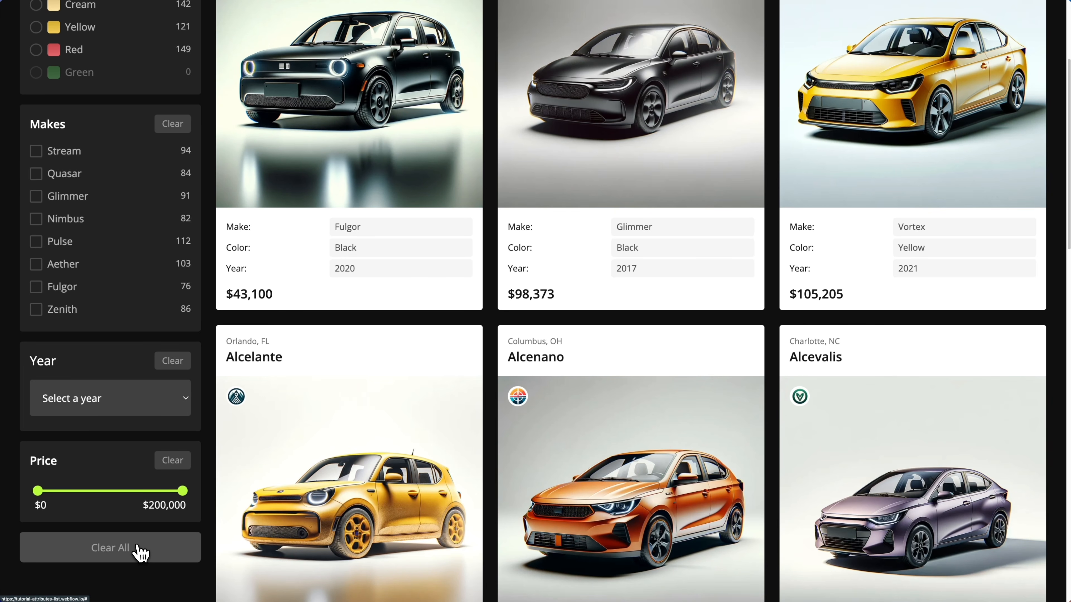
scroll(147, 516, "up", 4)
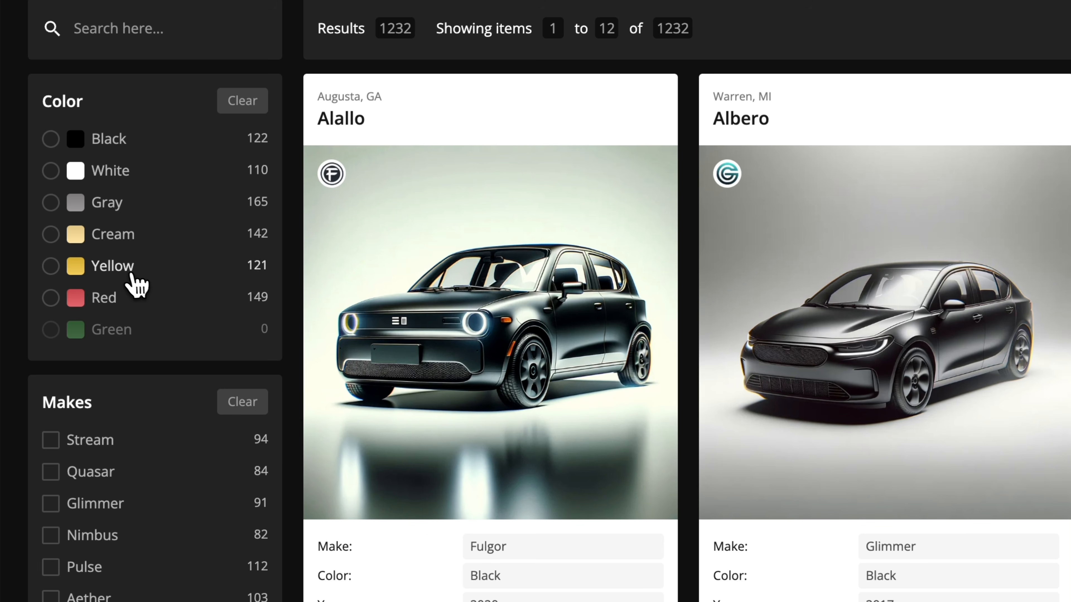
left_click(125, 270)
left_click(91, 448)
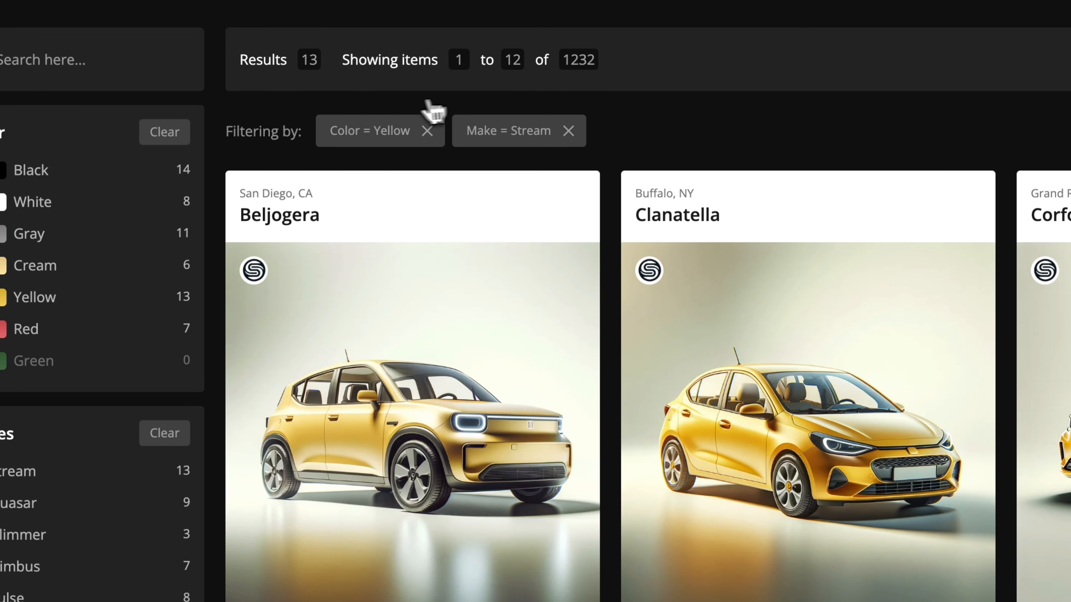
left_click(426, 130)
left_click(569, 131)
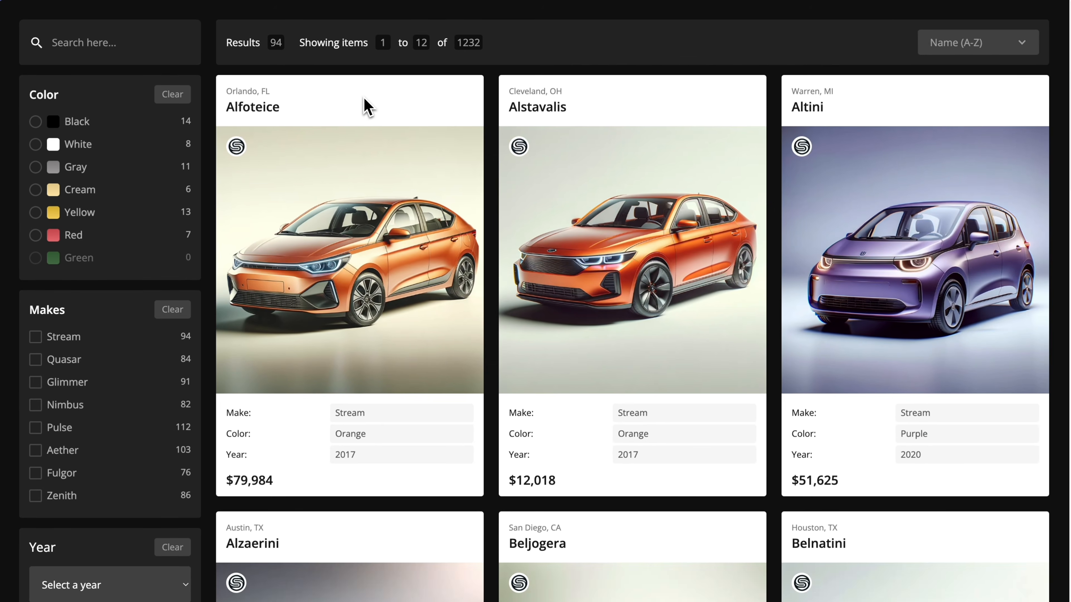
Test the live sorting by ordering the cars by Name (Z-A) and by Lowest Price
left_click(949, 49)
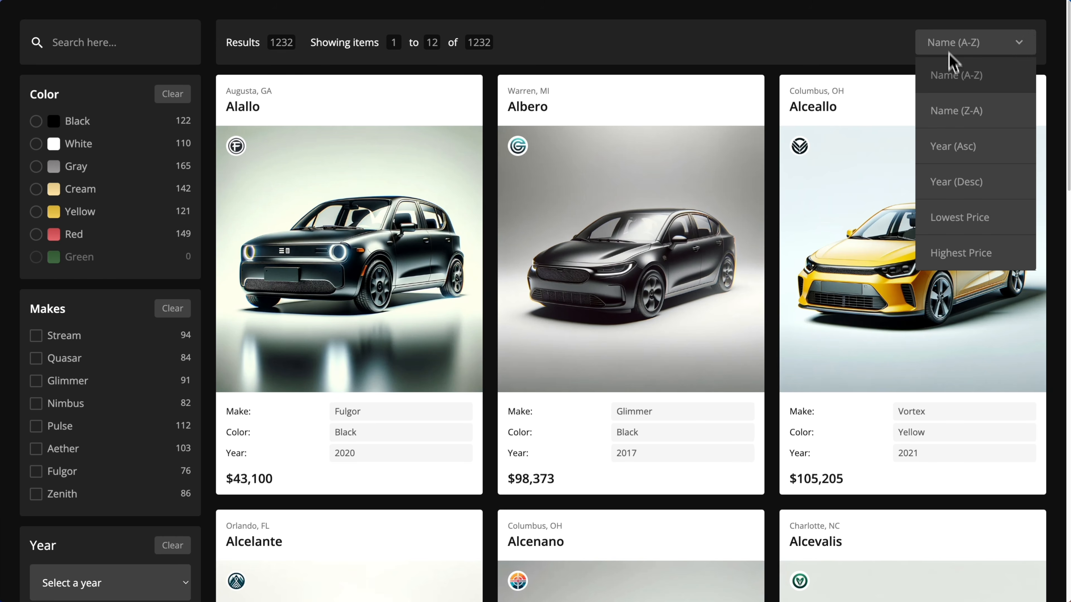
left_click(956, 110)
left_click(963, 53)
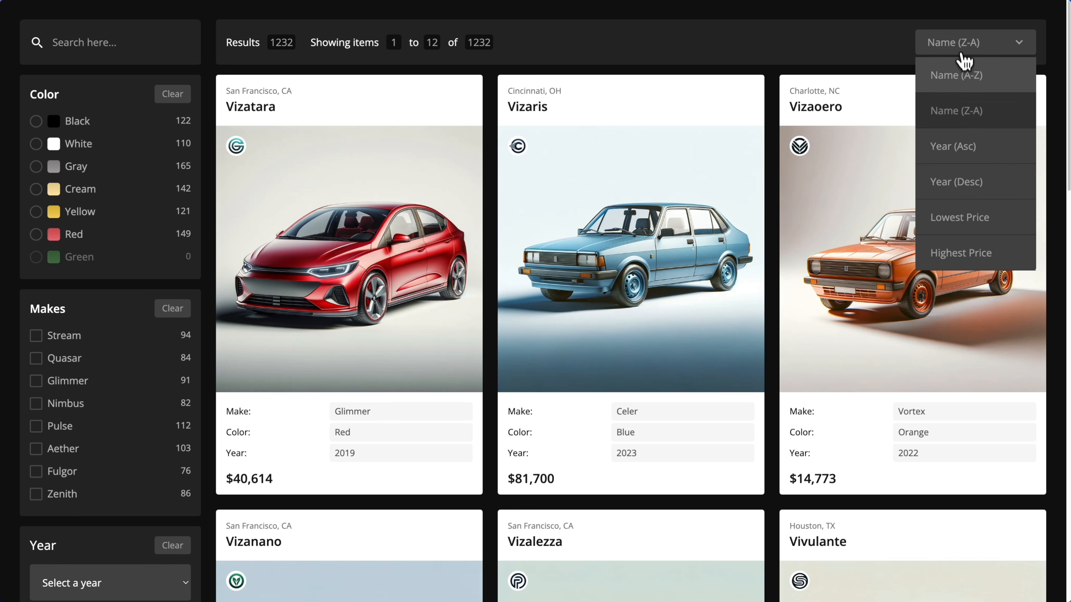
left_click(958, 217)
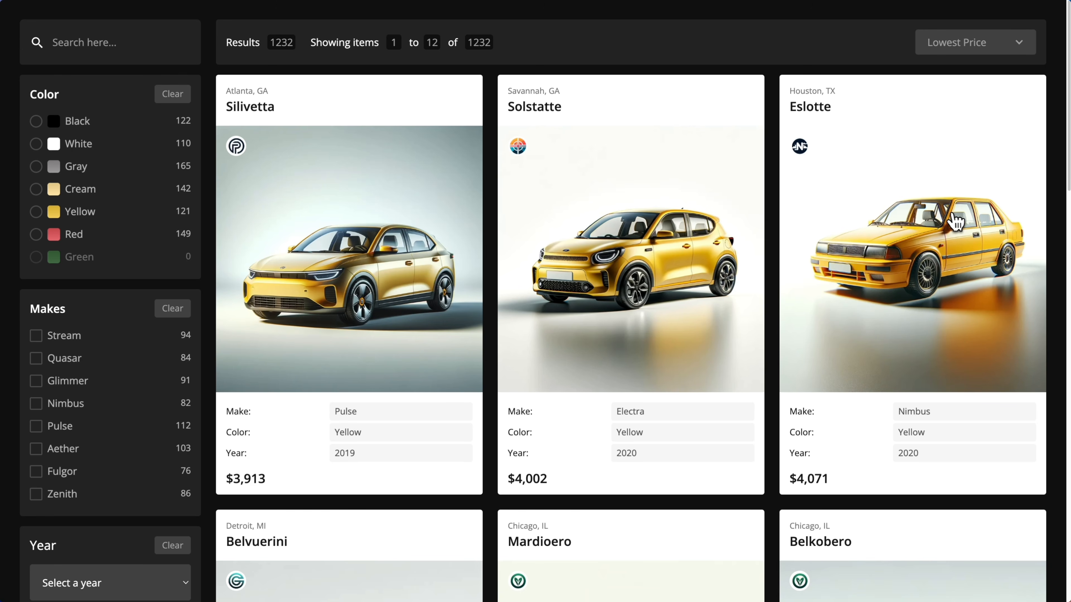
Test the numbered pagination by opening page 3, moving forward to page 5 and going back through the previous pages
scroll(609, 252, "down", 20)
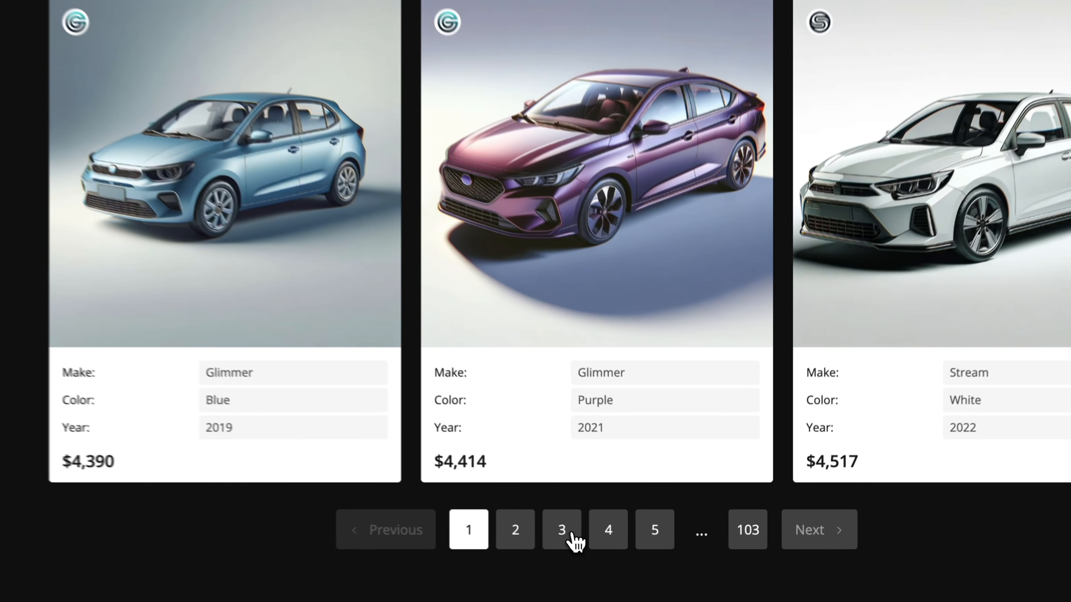
left_click(604, 547)
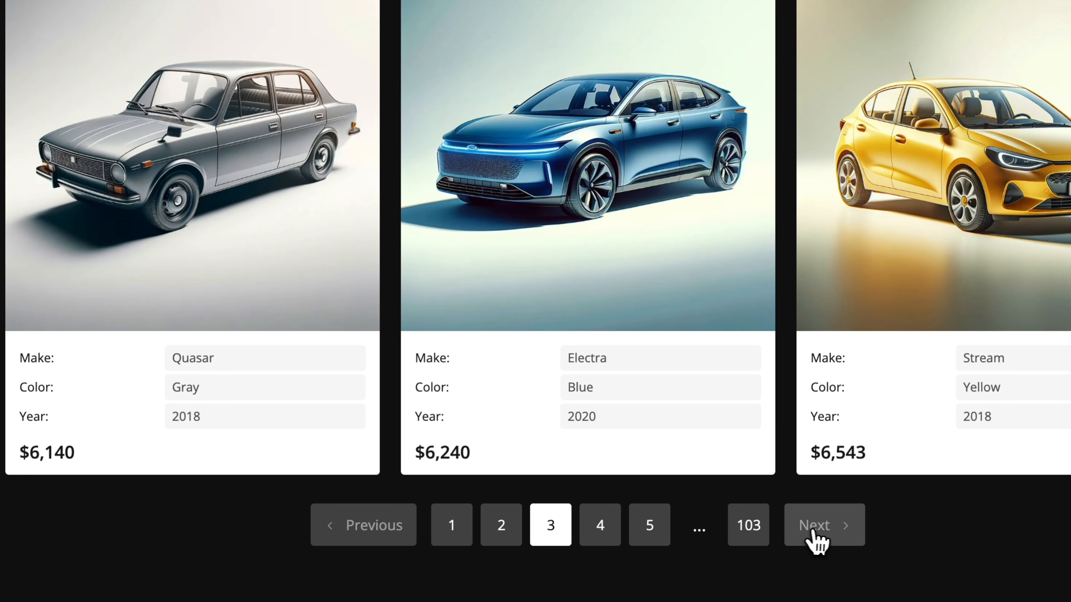
left_click(813, 533)
left_click(817, 532)
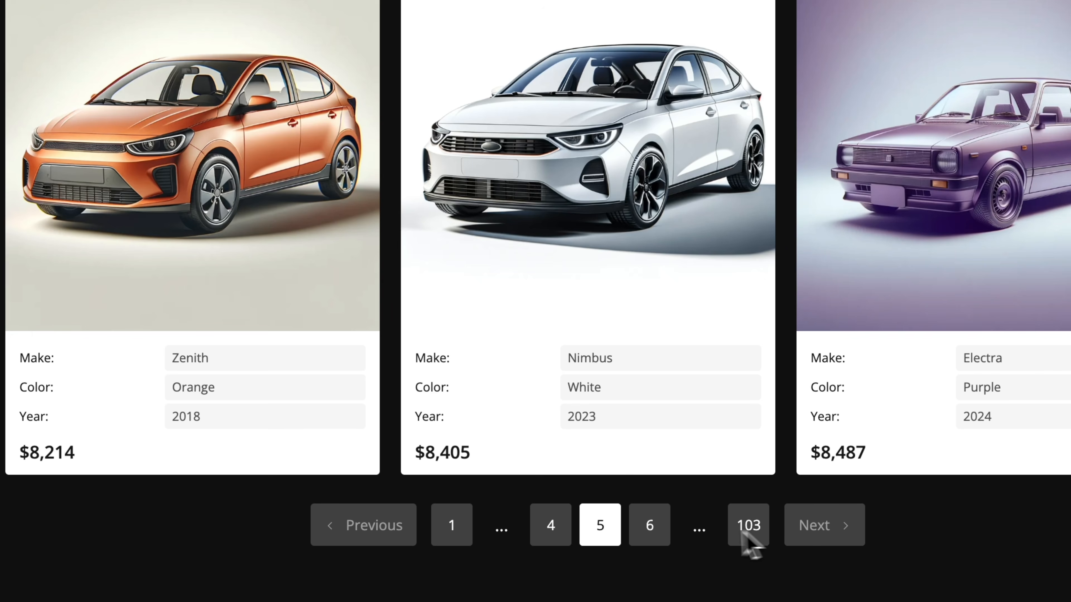
left_click(376, 520)
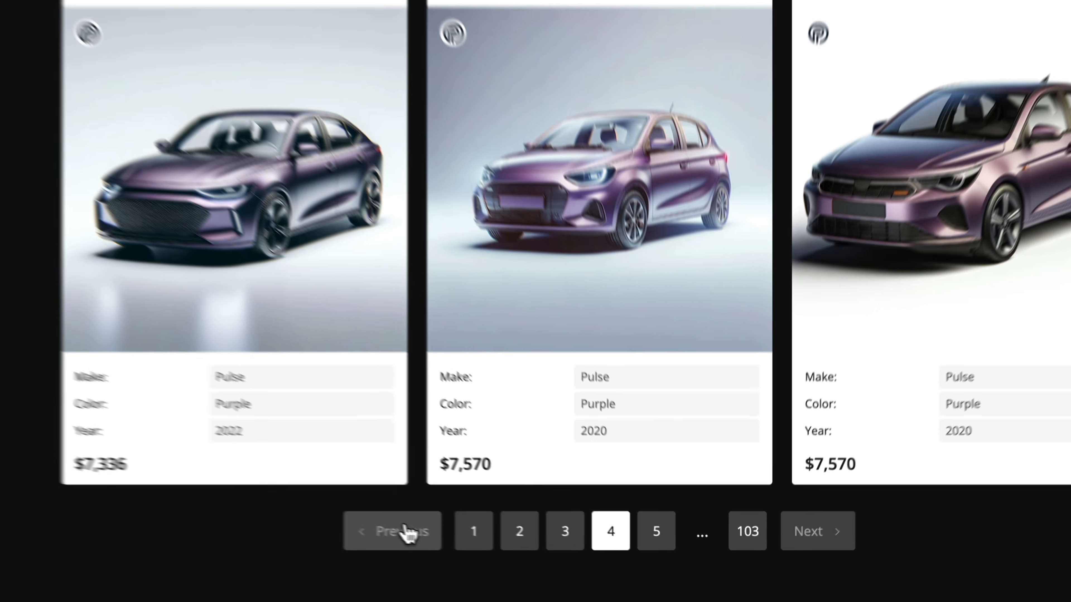
left_click(377, 527)
scroll(664, 447, "up", 20)
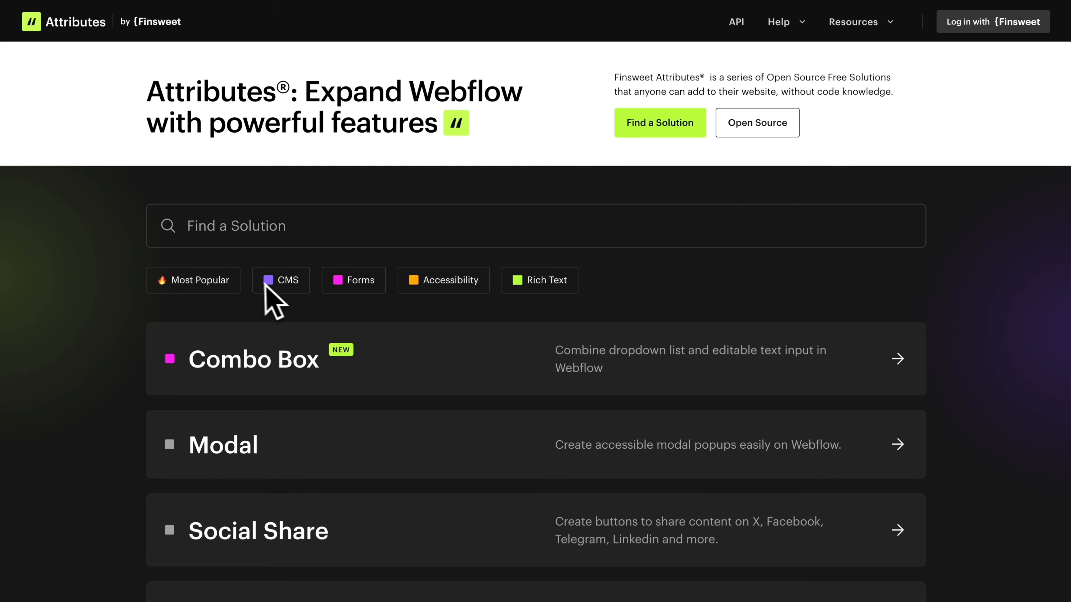
Filter the Finsweet Attributes solutions to Most Popular, and look through the solution list and the List Sort documentation
left_click(234, 281)
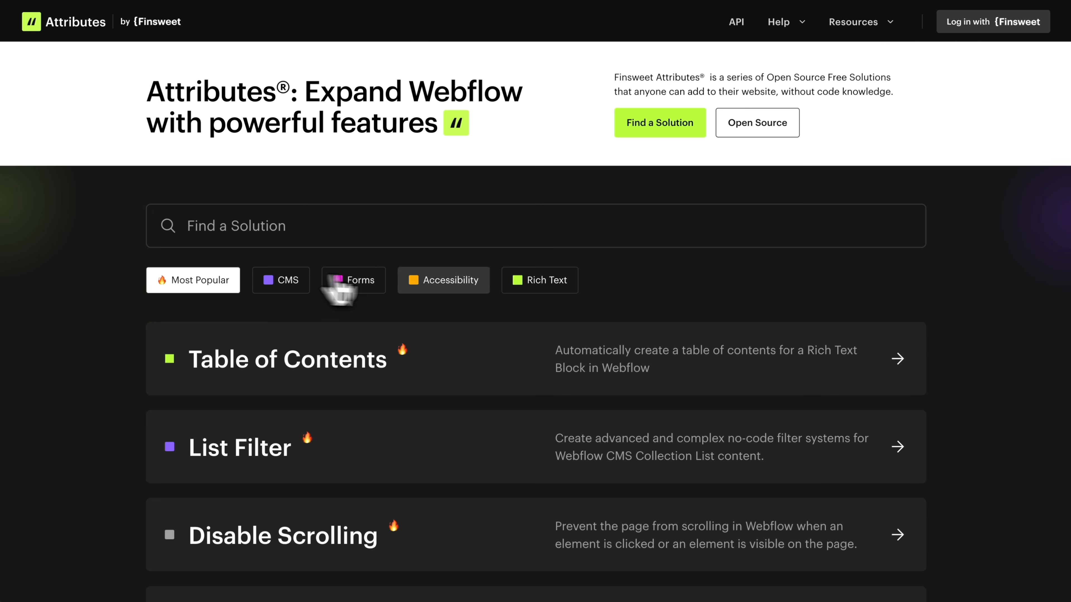
scroll(581, 387, "down", 5)
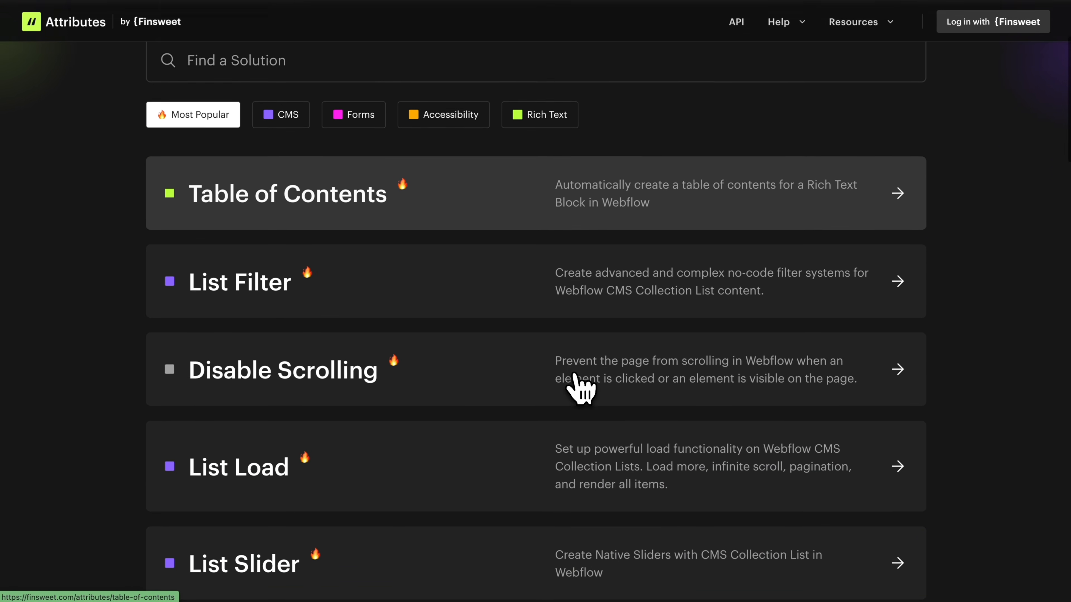
scroll(580, 387, "down", 4)
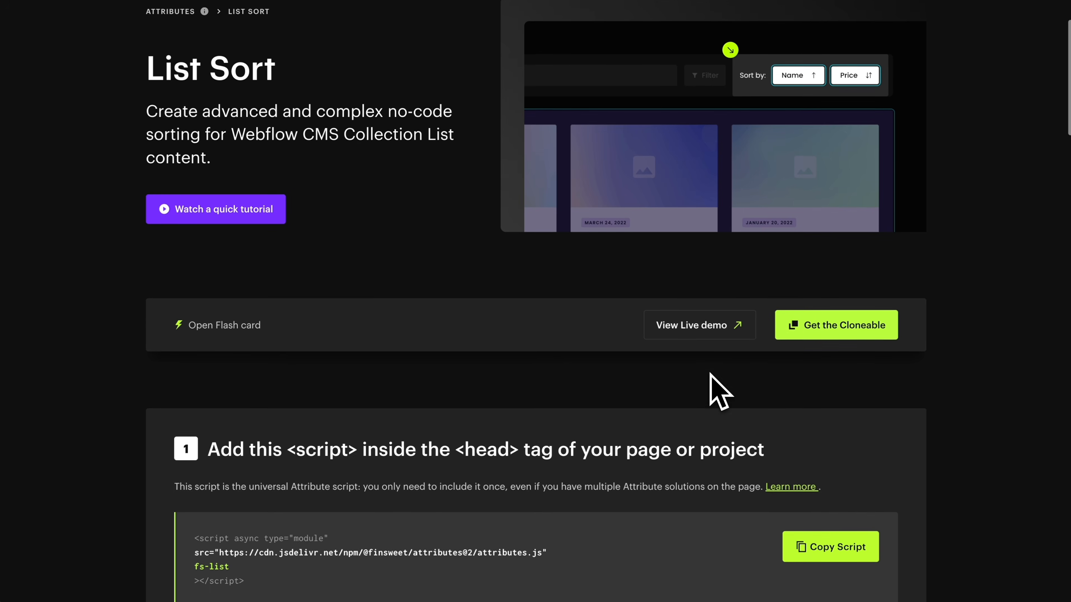
scroll(711, 374, "down", 18)
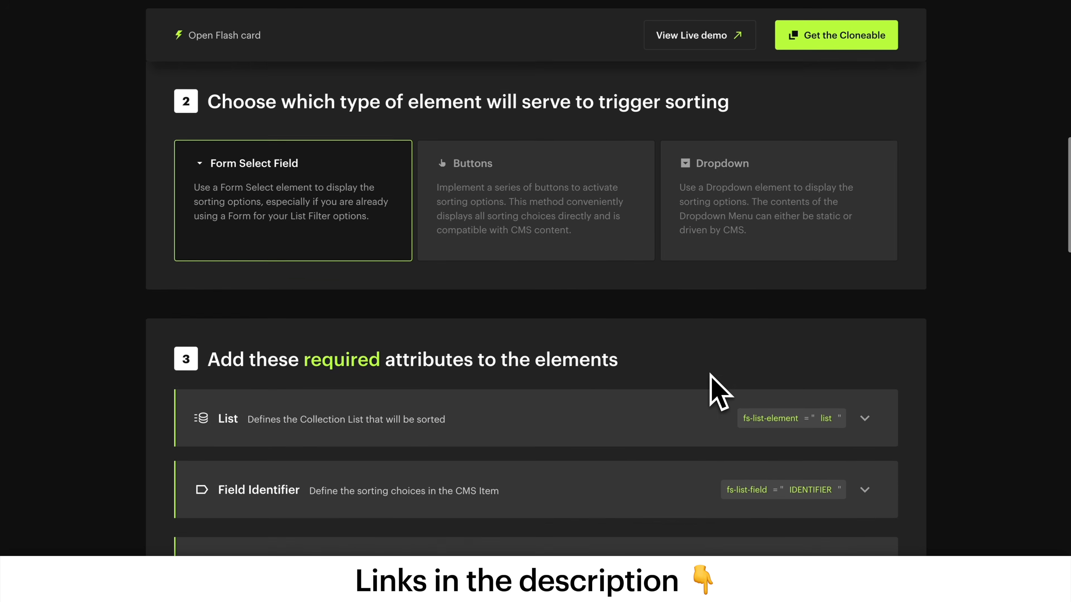
scroll(717, 389, "down", 4)
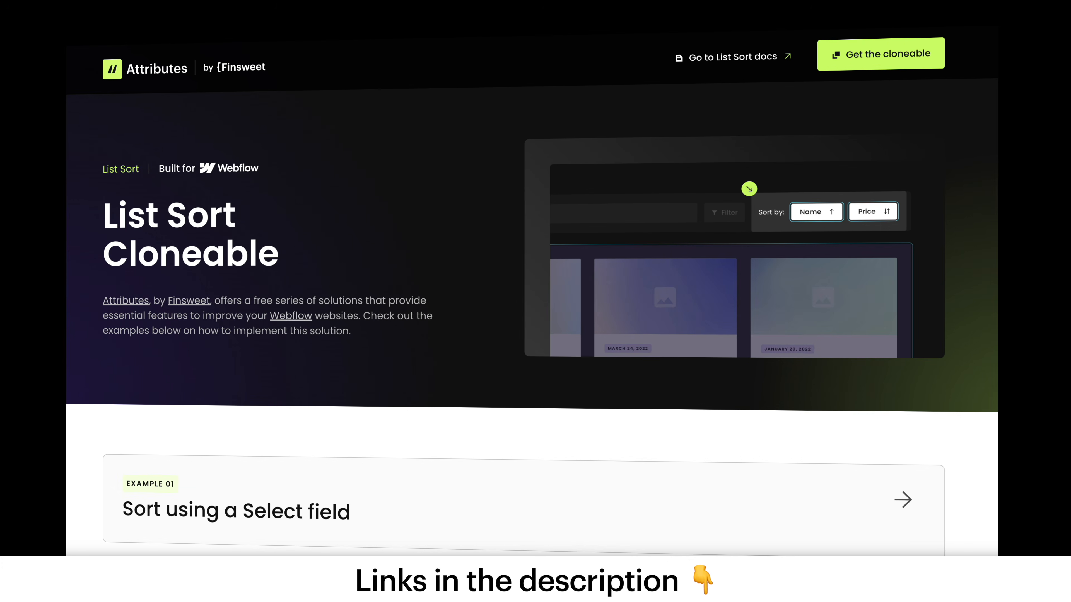